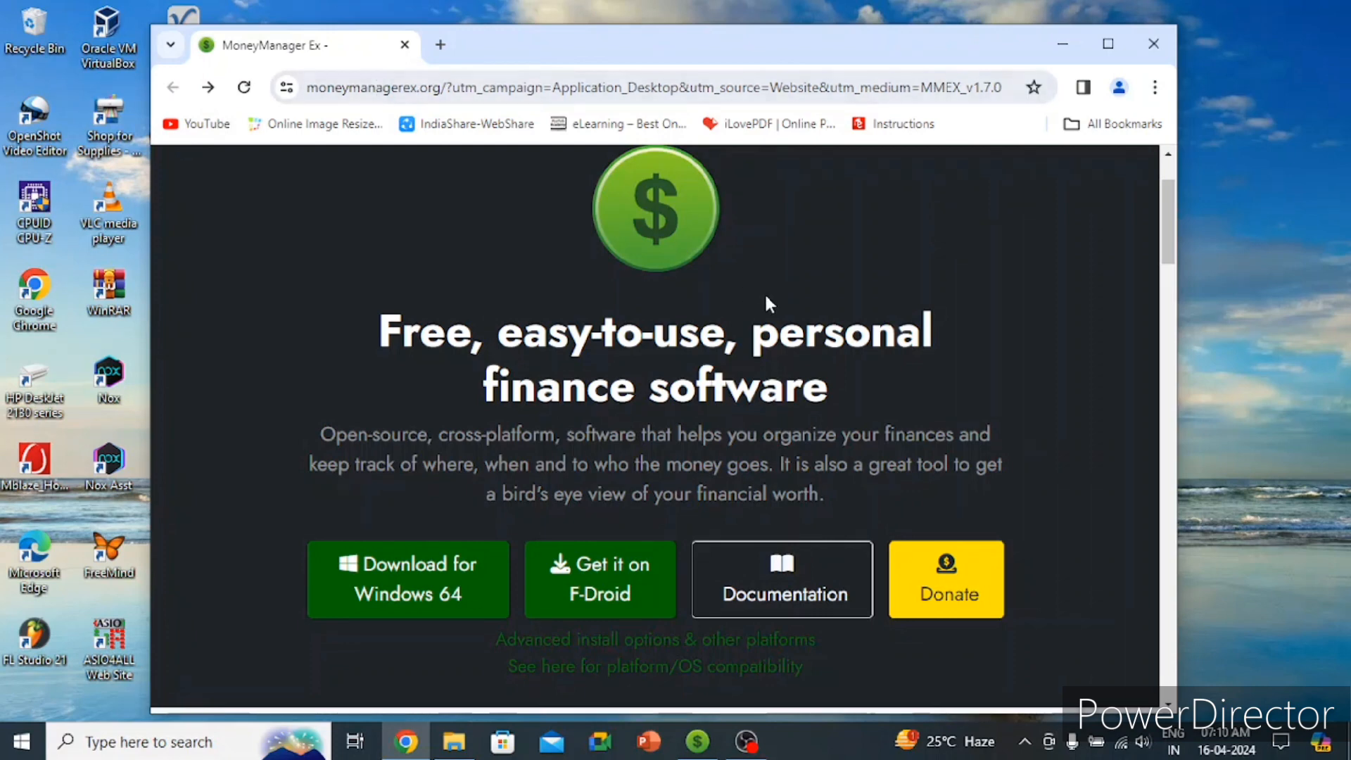
Step: Scroll down the moneymanagerex.org homepage in Chrome
scroll(960, 295, "down", 2)
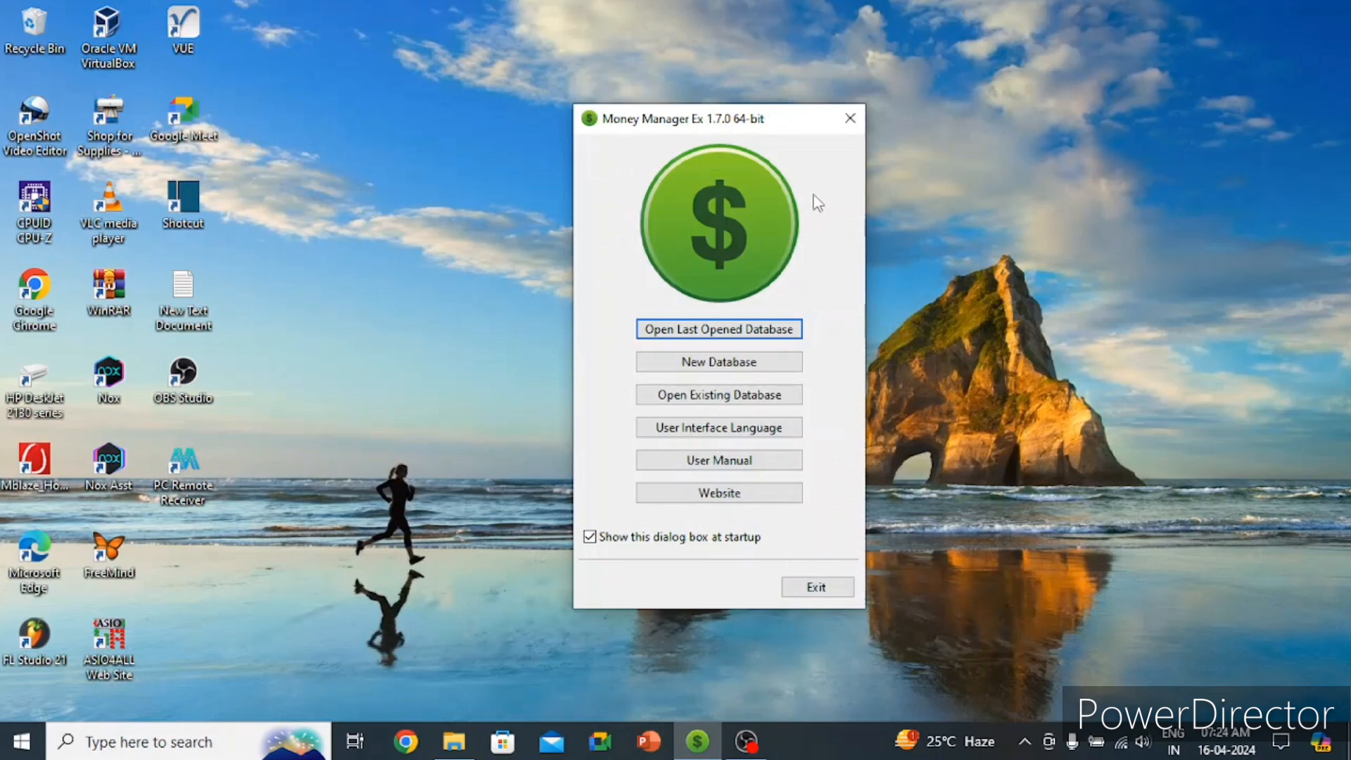
Step: Create a new database file in Downloads, named with the user's name
left_click(756, 369)
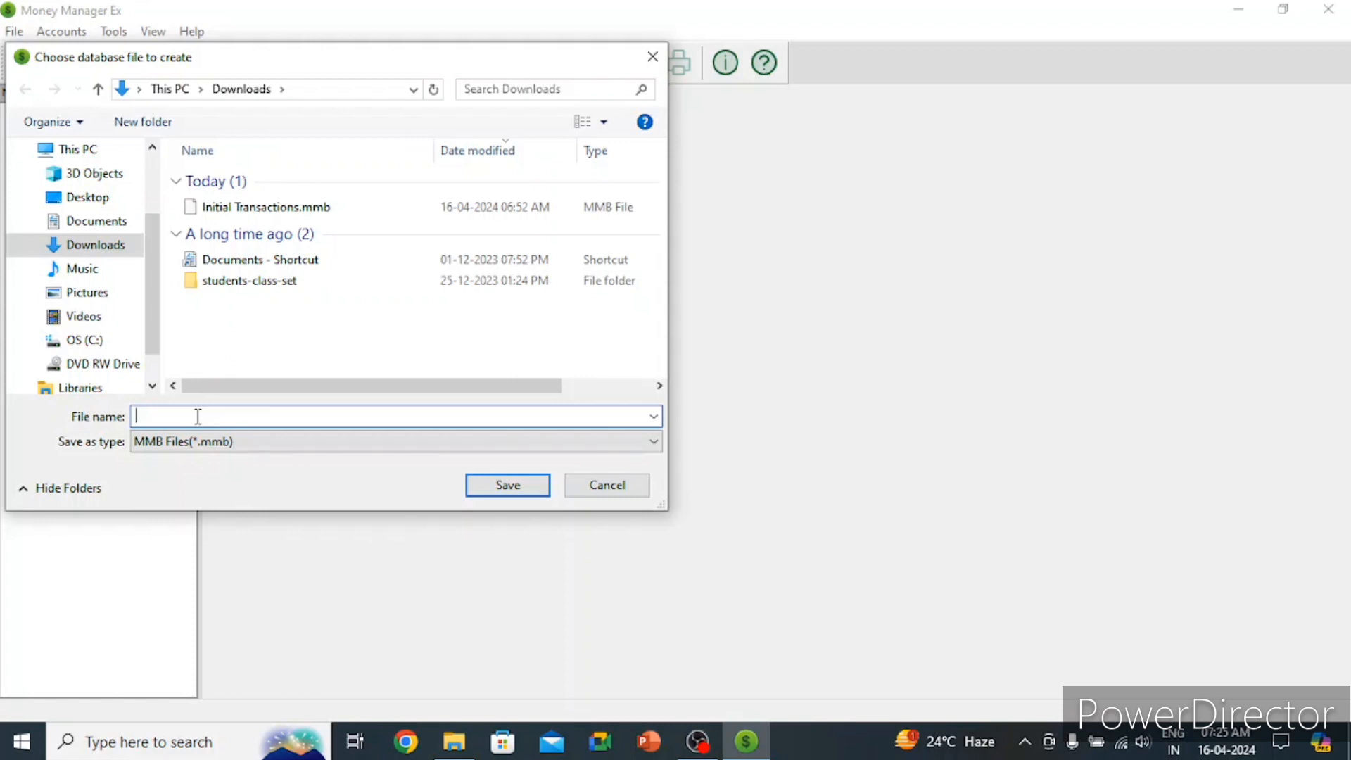
type("Shivam")
left_click(512, 493)
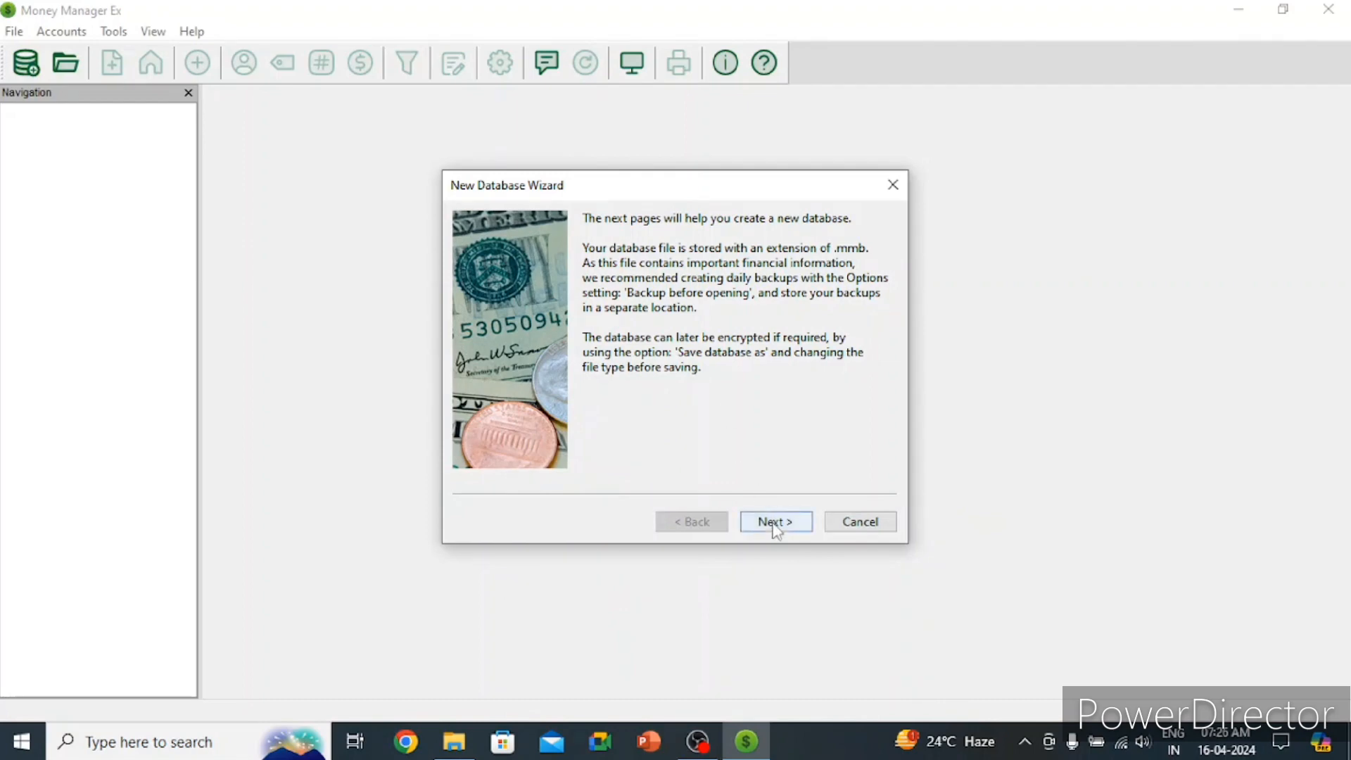
Step: Set the database's base currency to INR Indian rupee
left_click(774, 523)
left_click(714, 375)
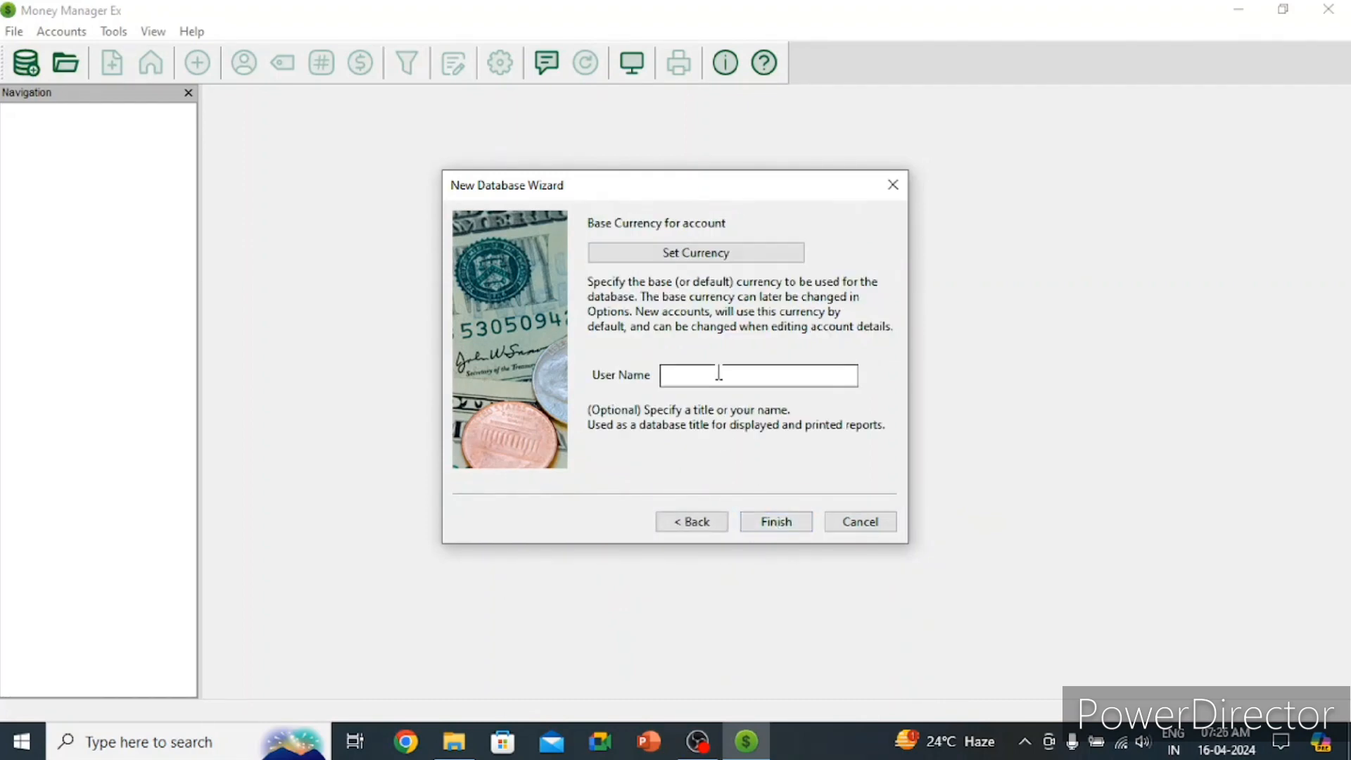
left_click(736, 261)
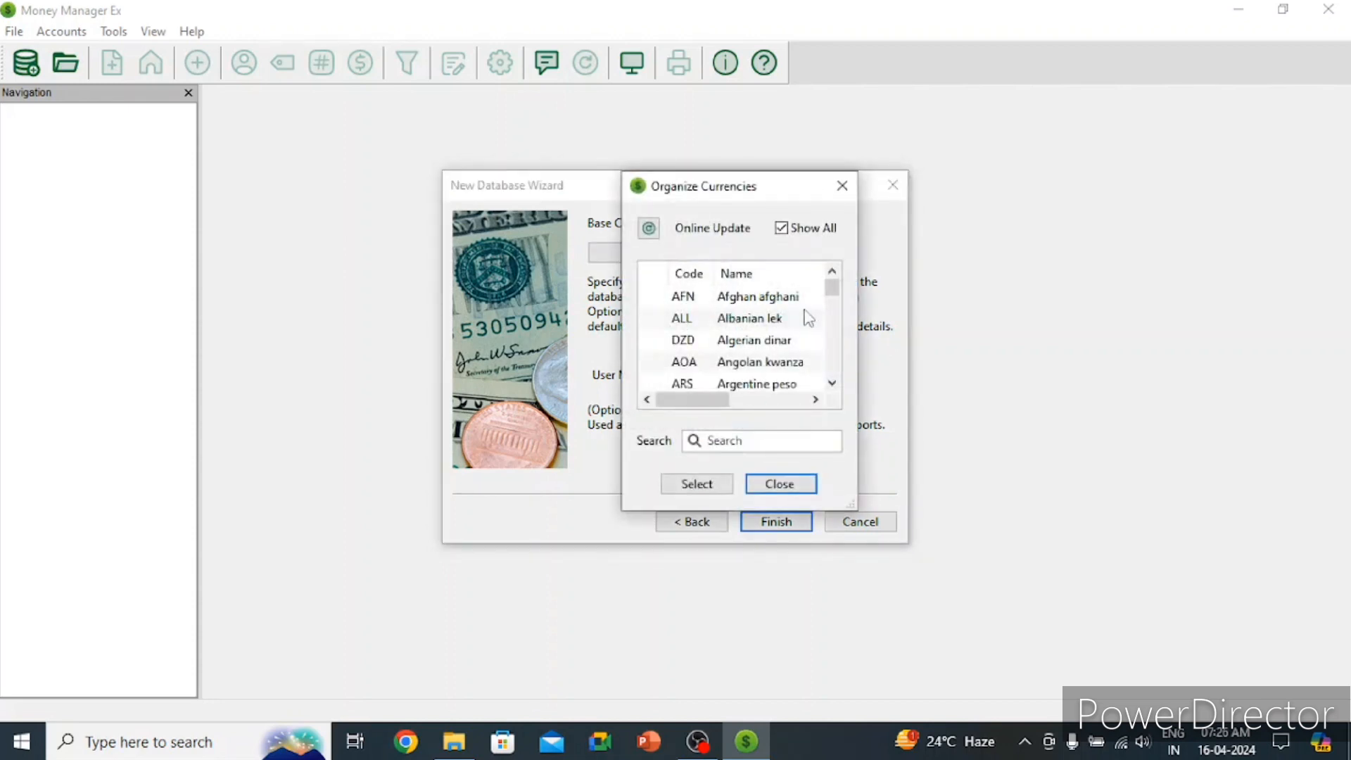
left_click(760, 437)
type("indi")
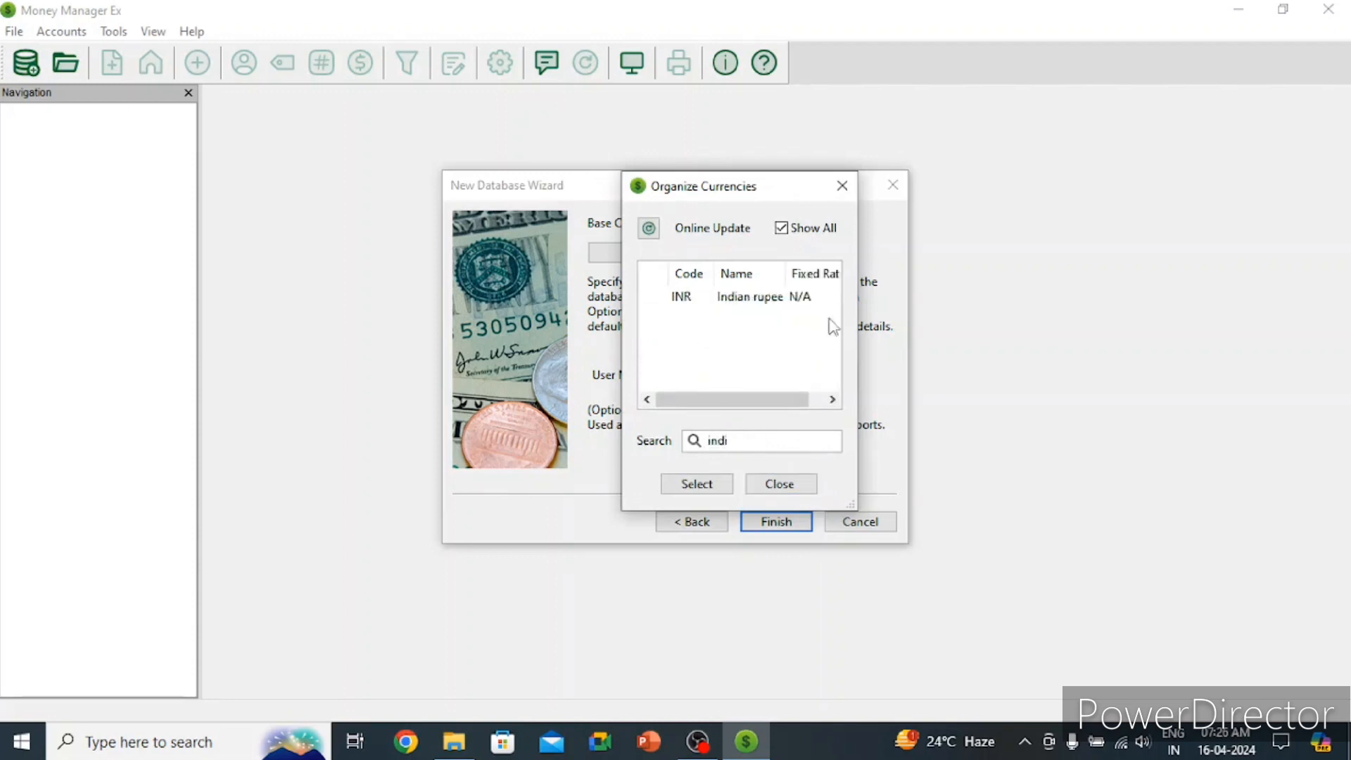
left_click(755, 304)
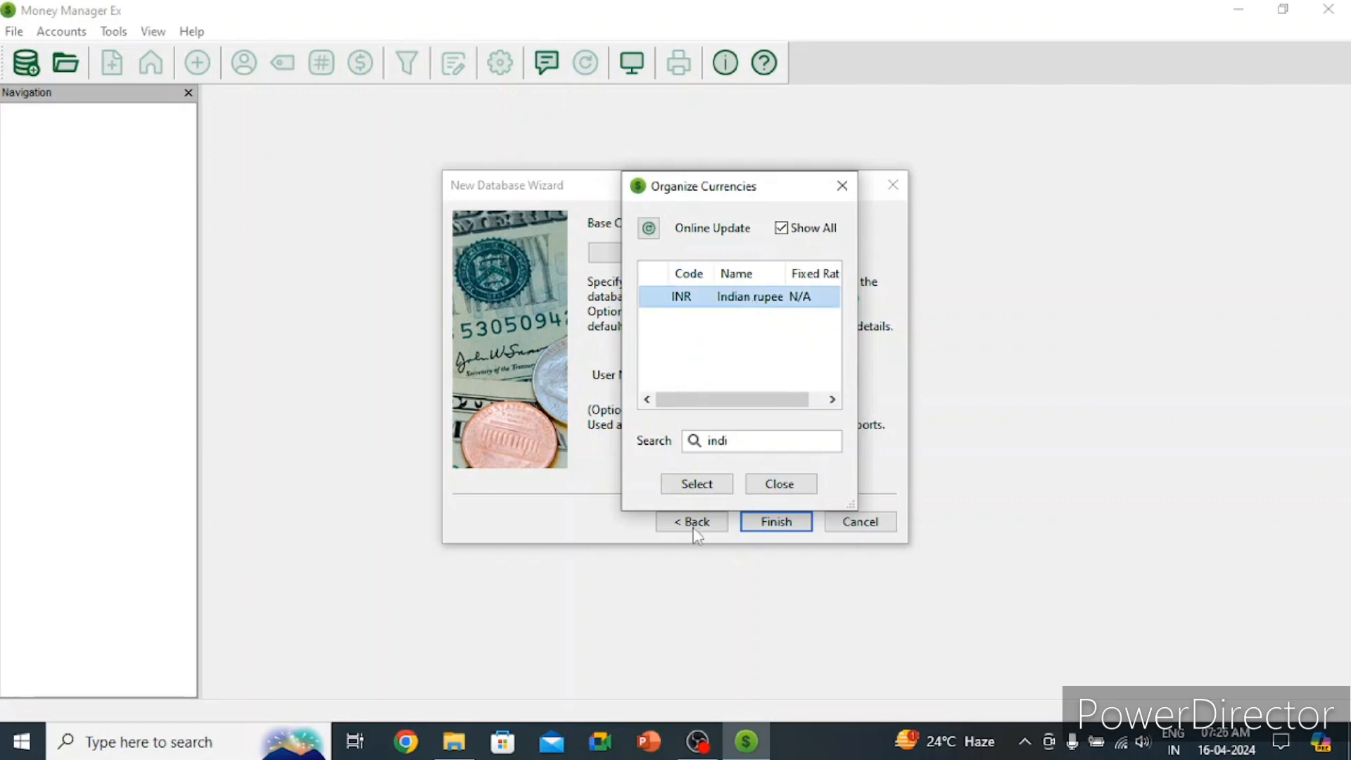
left_click(718, 484)
Step: Enter the user's name as the user title and finish the database wizard
left_click(706, 377)
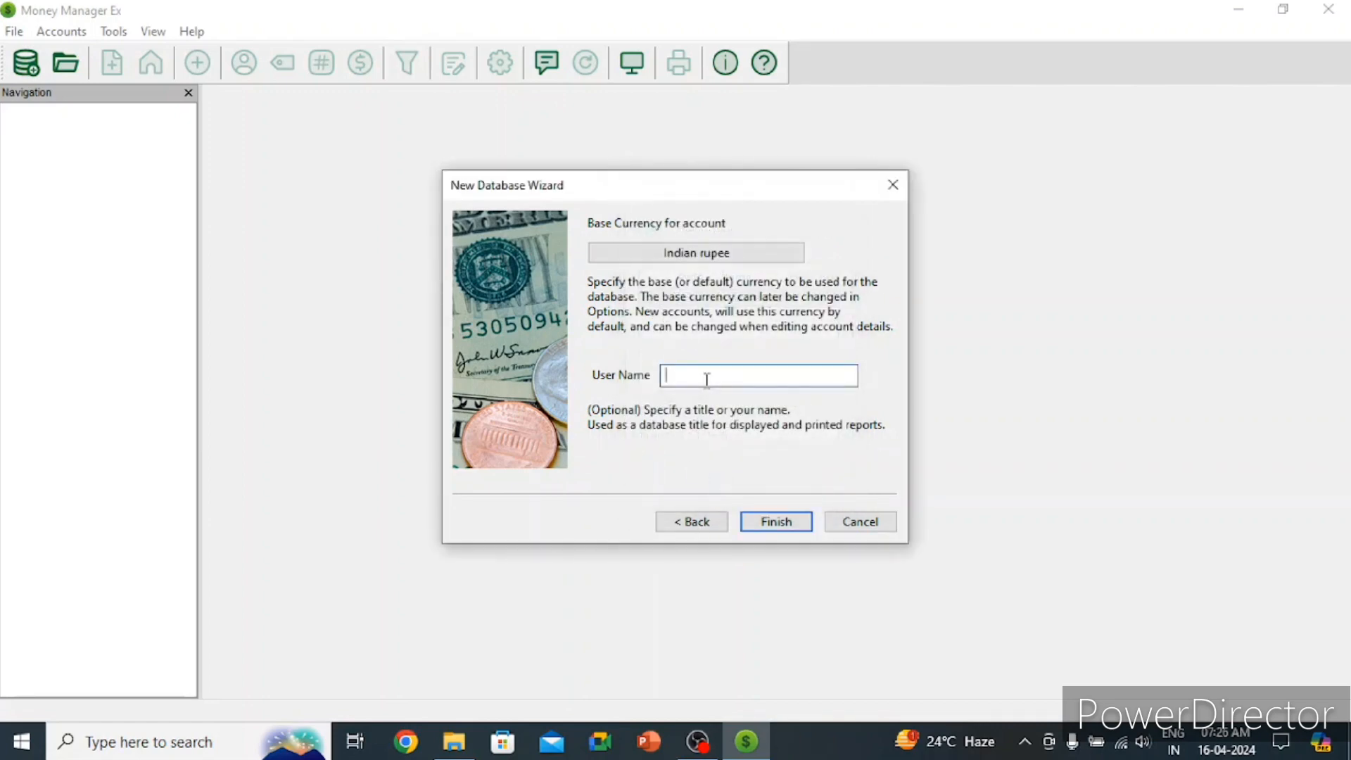
type("Shivam")
left_click(791, 517)
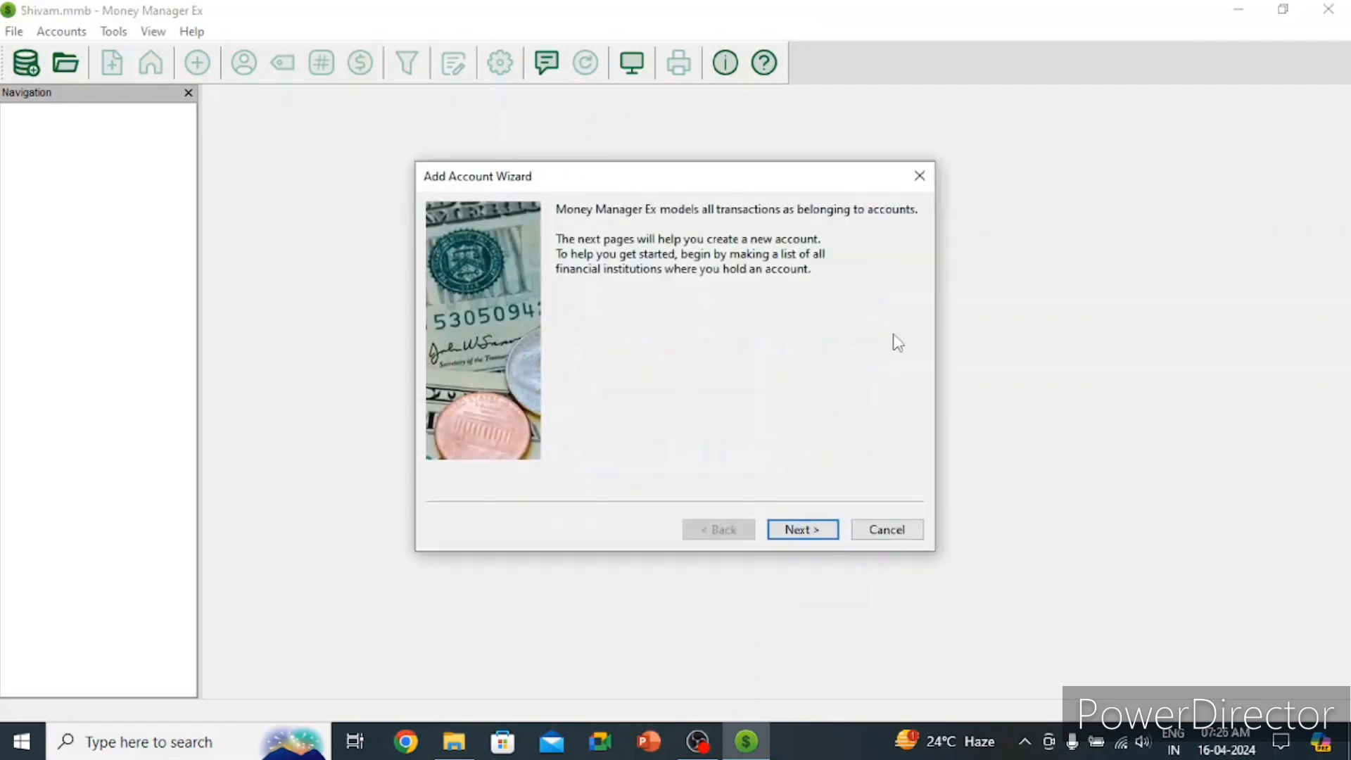
Step: Add a Checking account named with the user's name
left_click(802, 529)
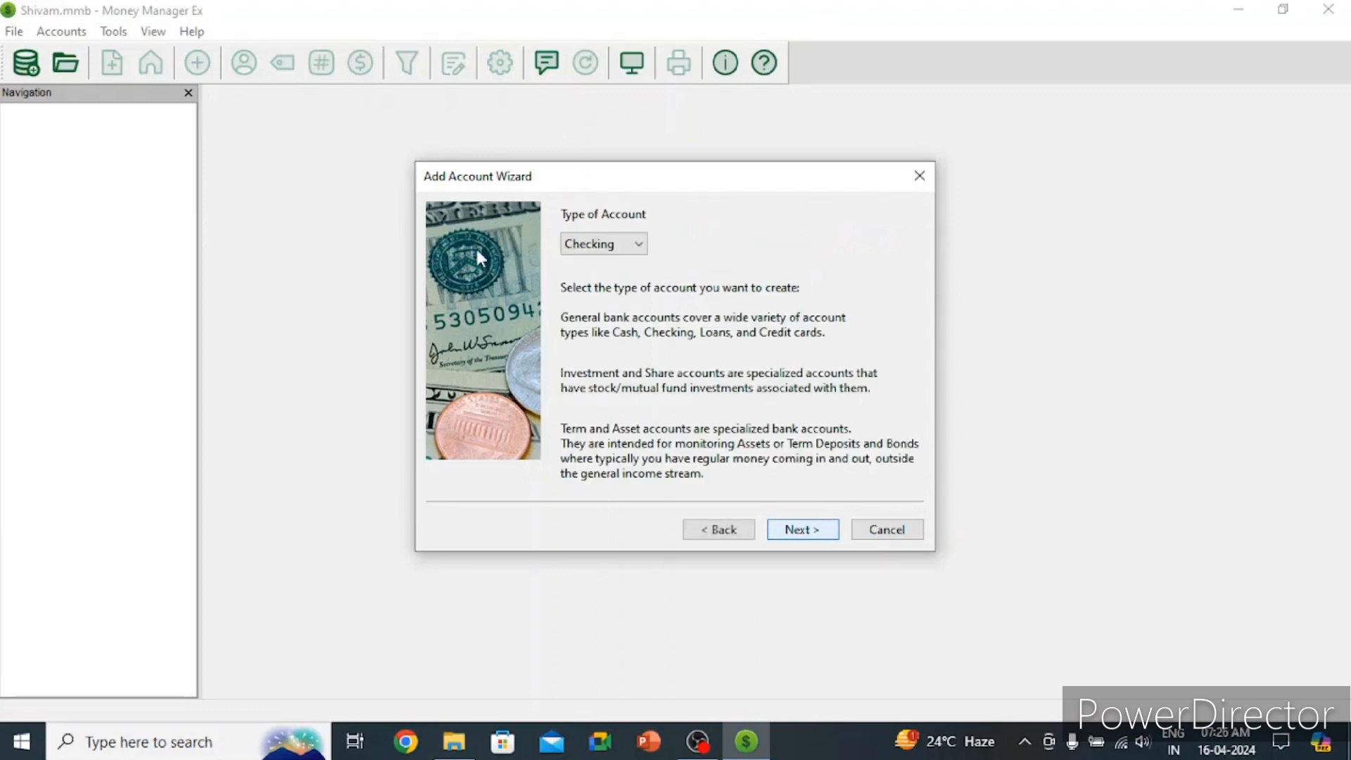
left_click(603, 244)
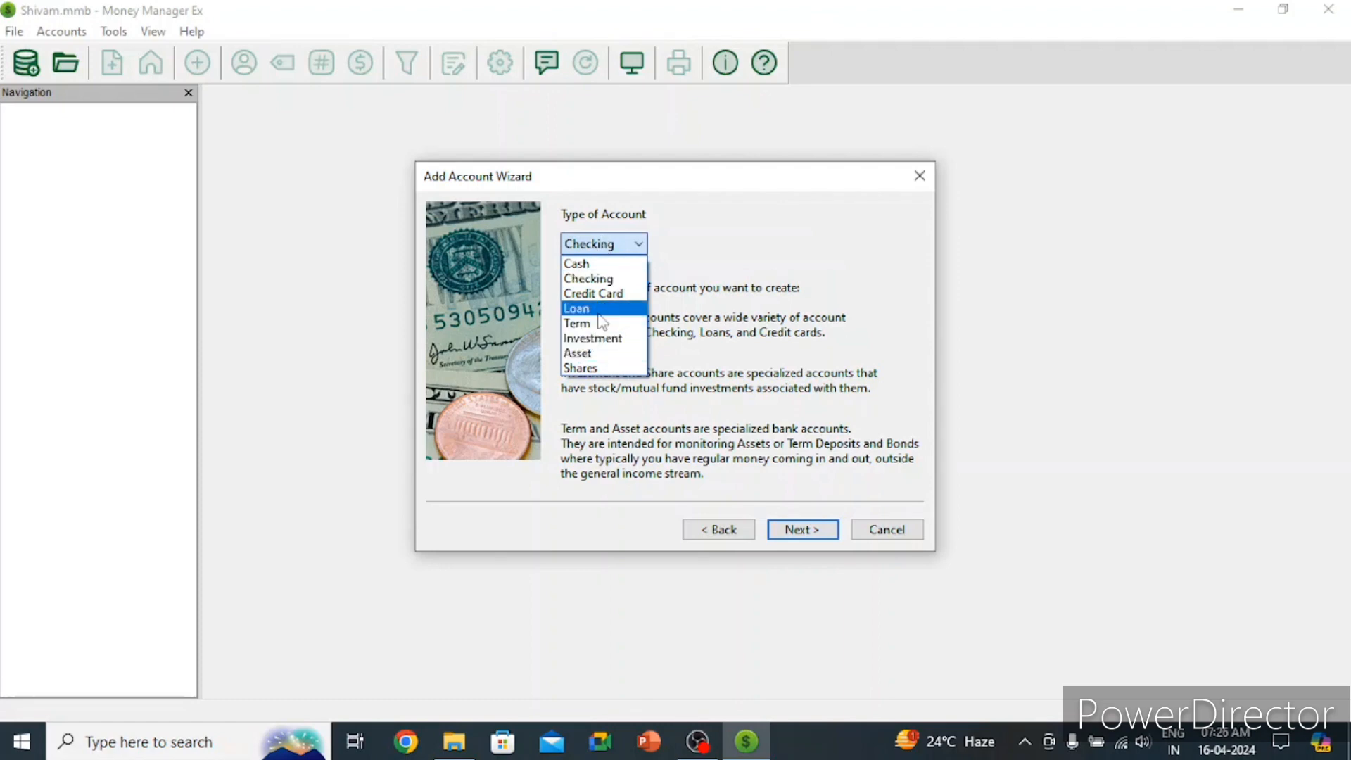
left_click(619, 281)
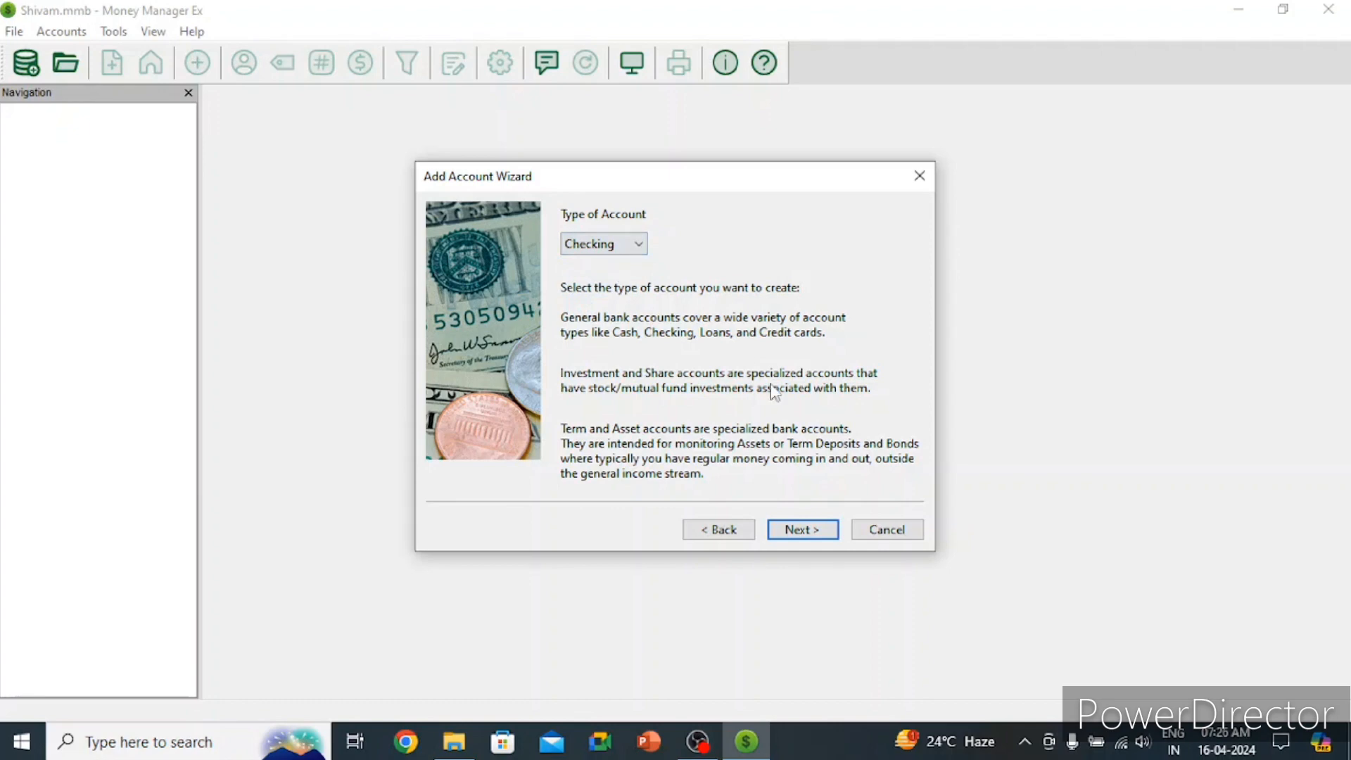
left_click(809, 534)
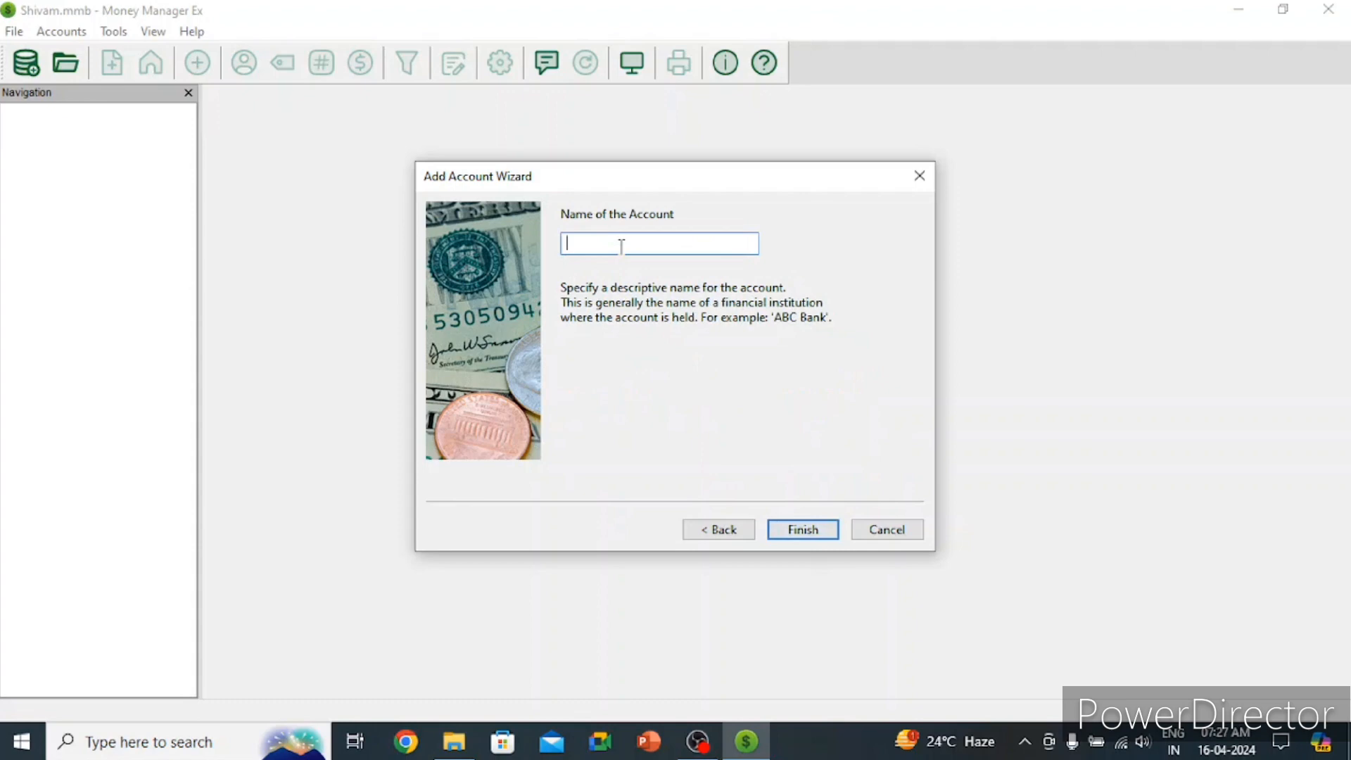
type("Shivam")
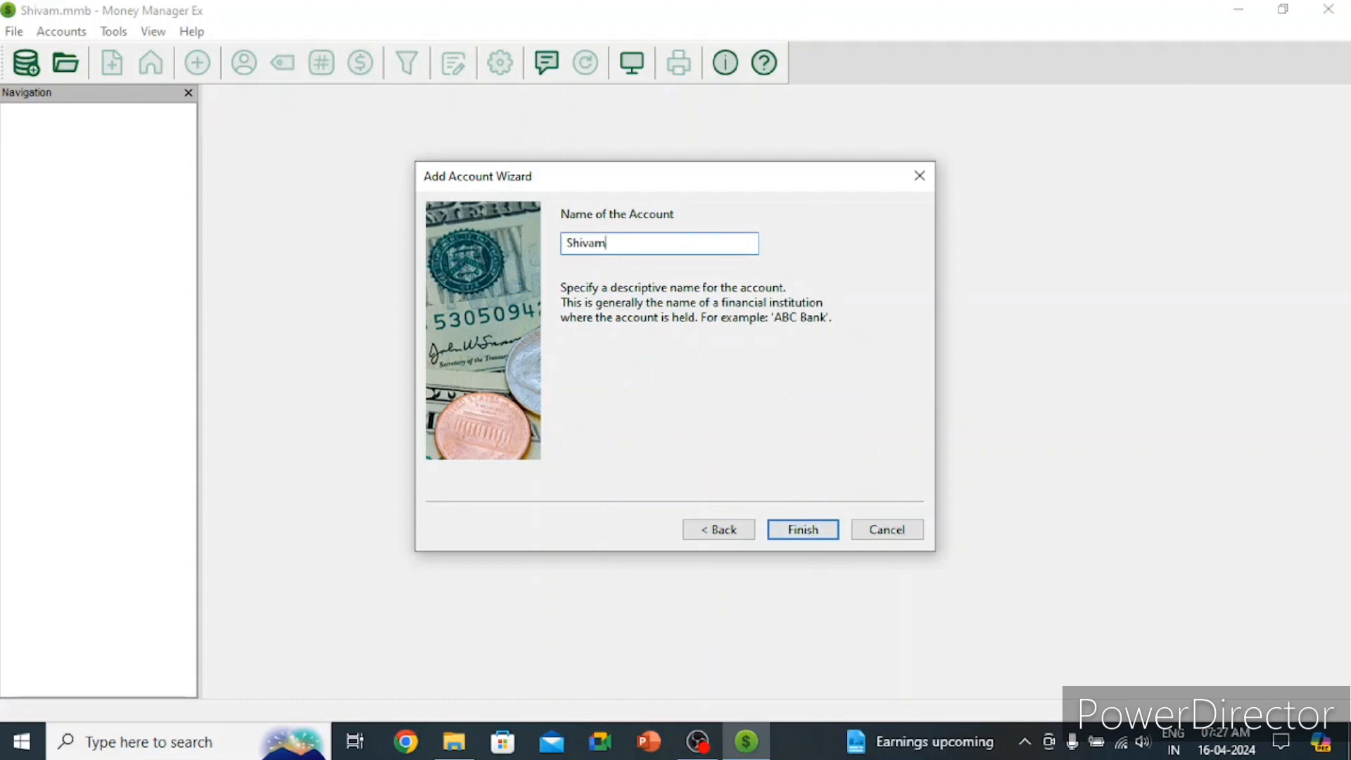
left_click(799, 532)
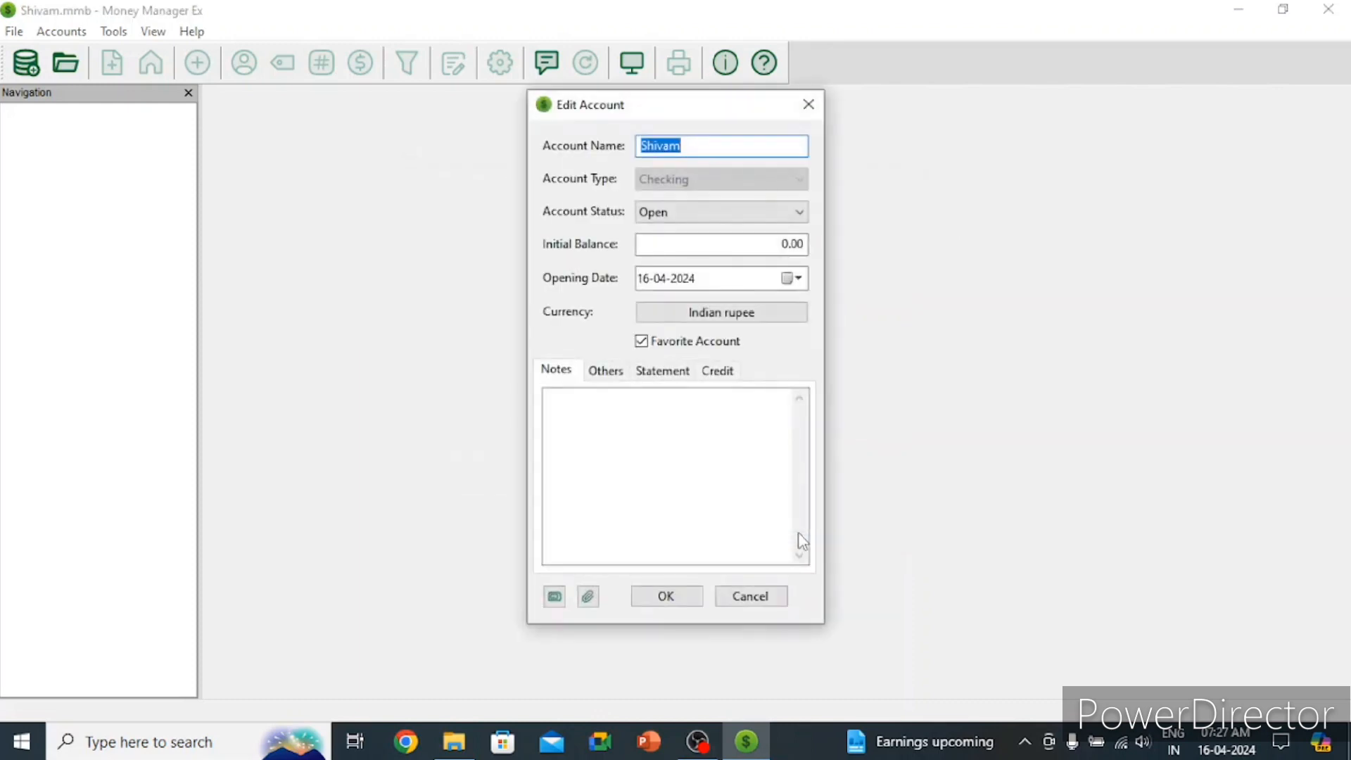
Step: Keep the account Open with initial balance 50000 and note 'Saving Account', then save
left_click(741, 215)
left_click(740, 214)
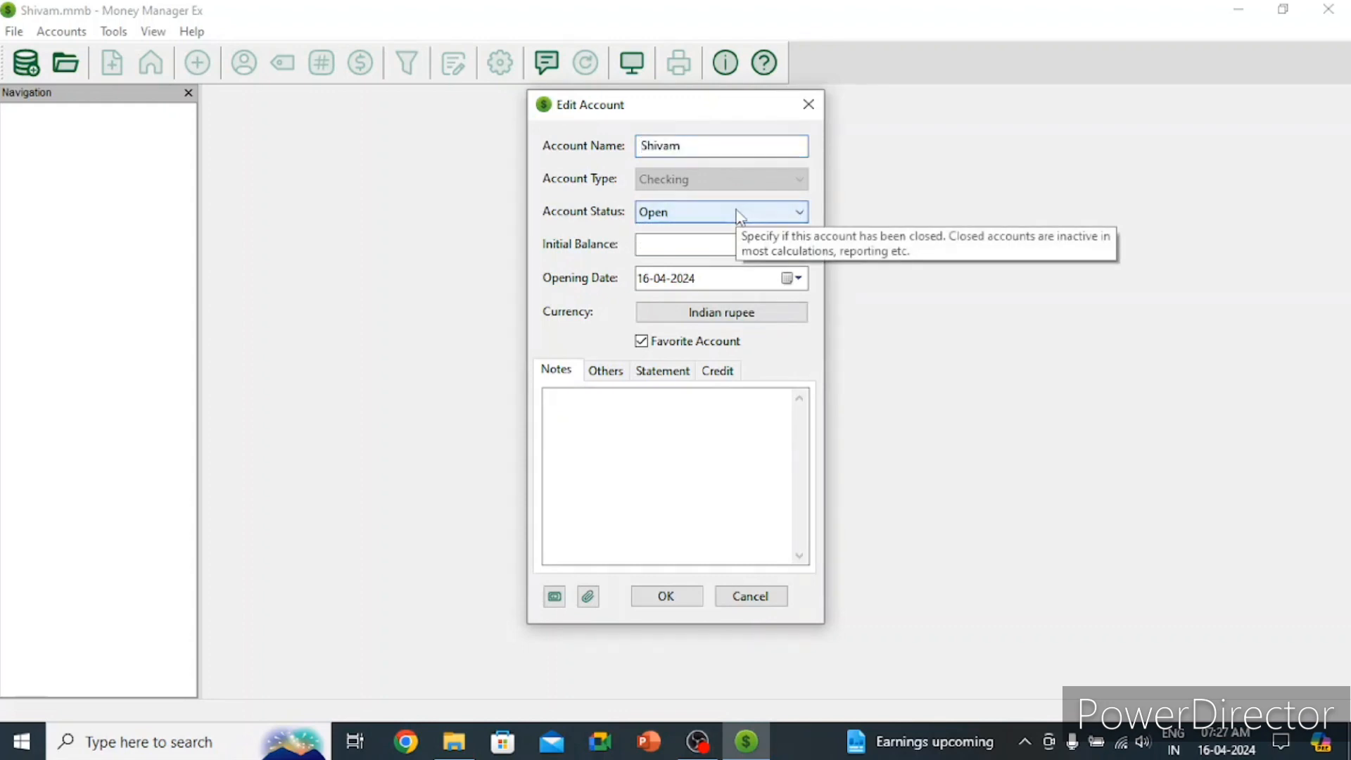
left_click(739, 213)
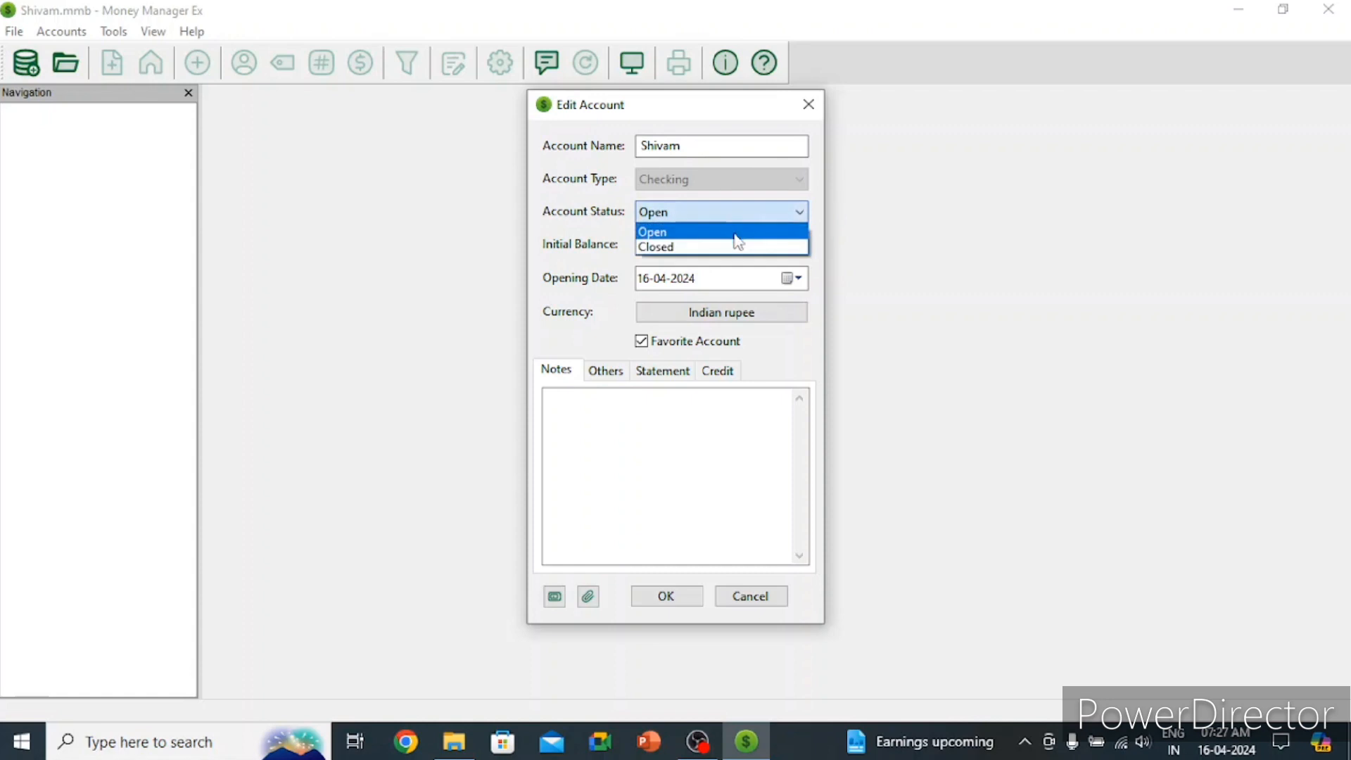
left_click(736, 226)
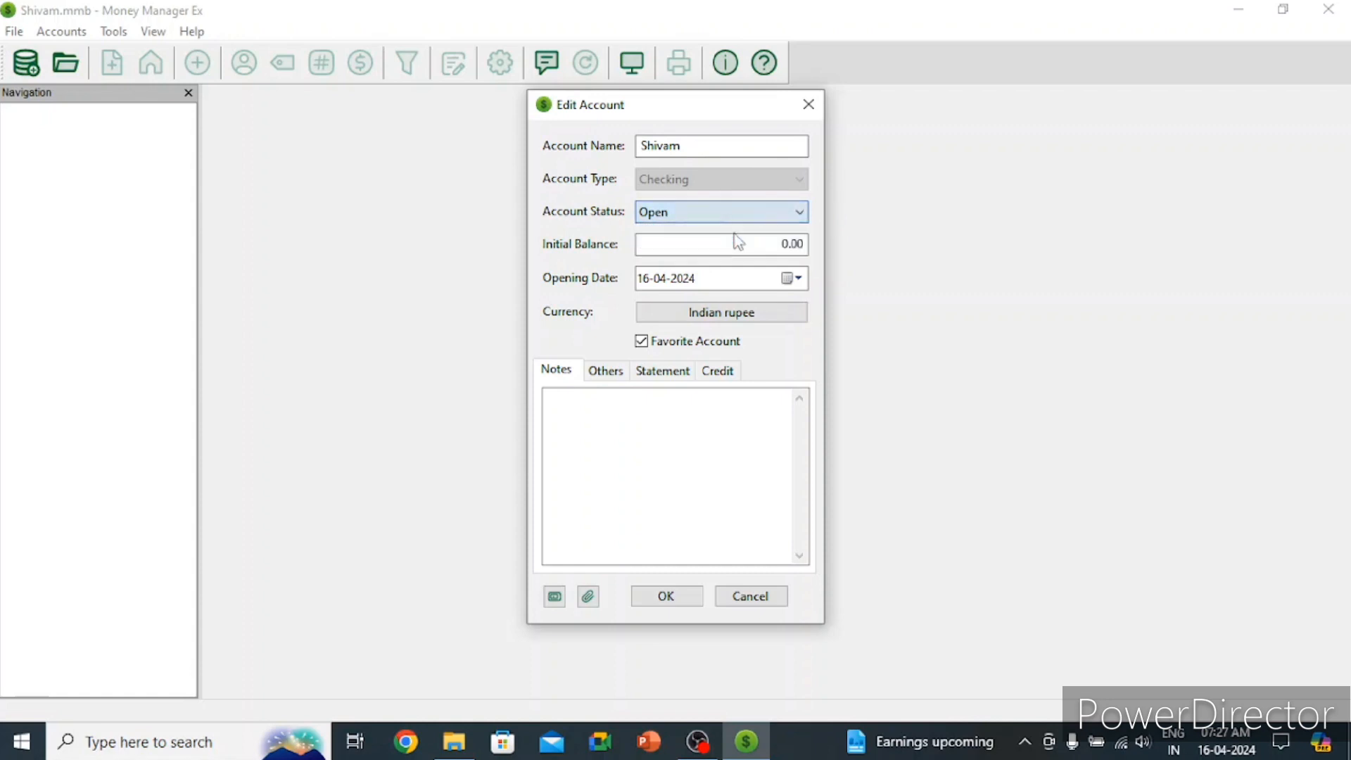
left_click(782, 244)
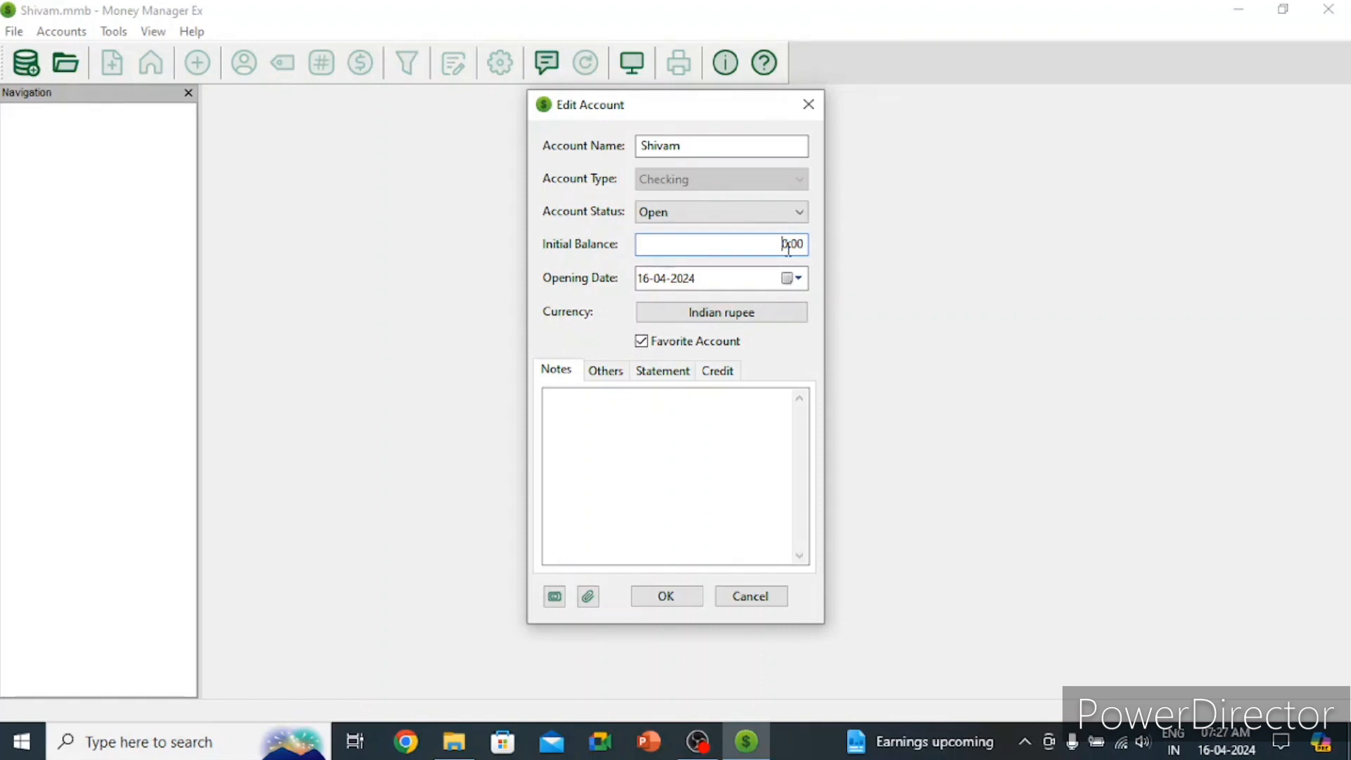
type("50000")
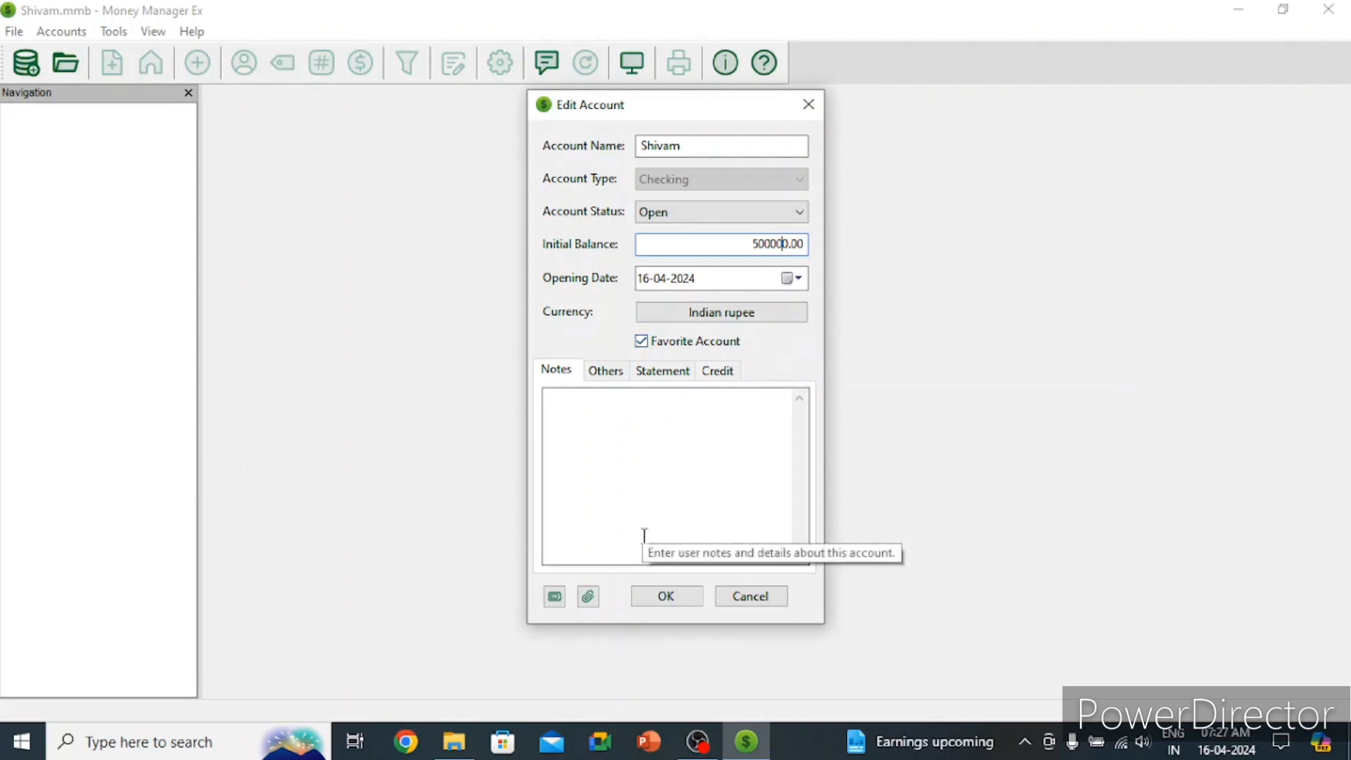
left_click(680, 457)
type("Saving")
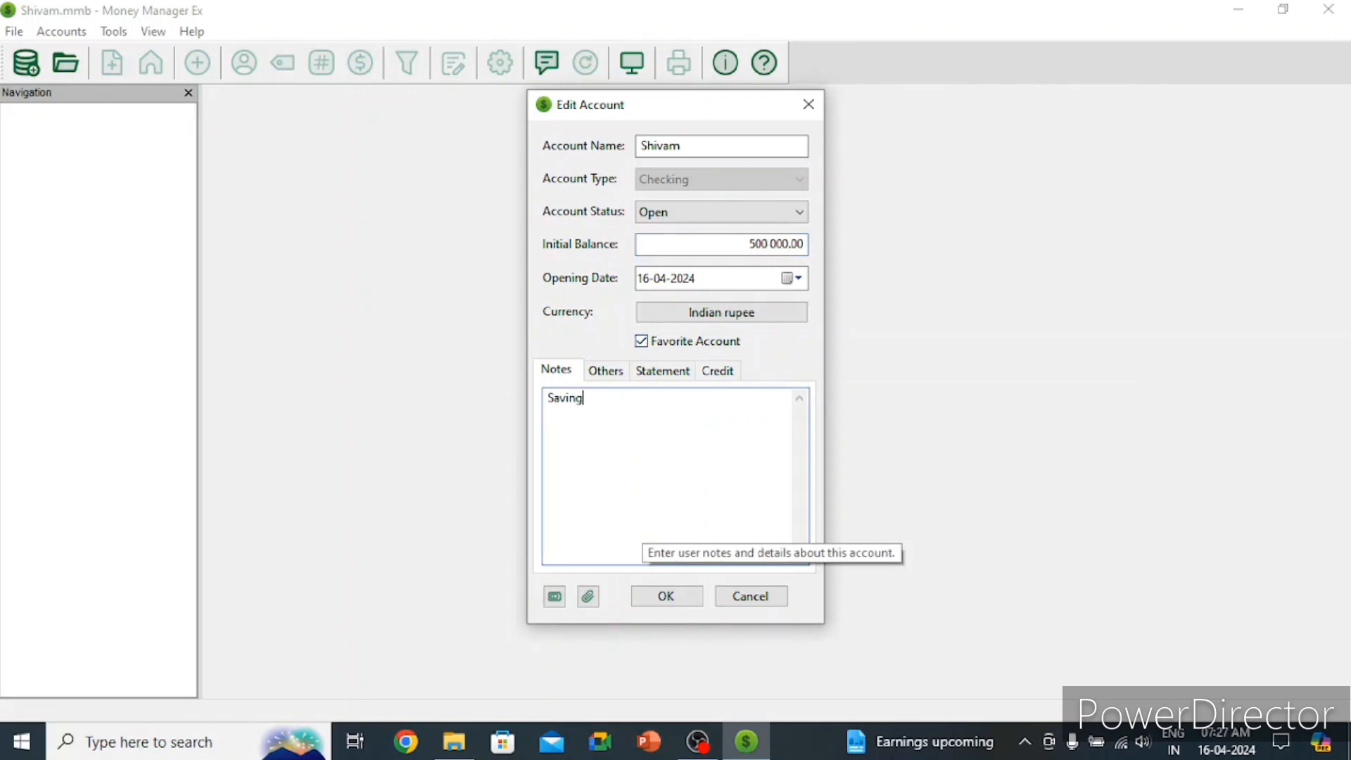
type(" Acco")
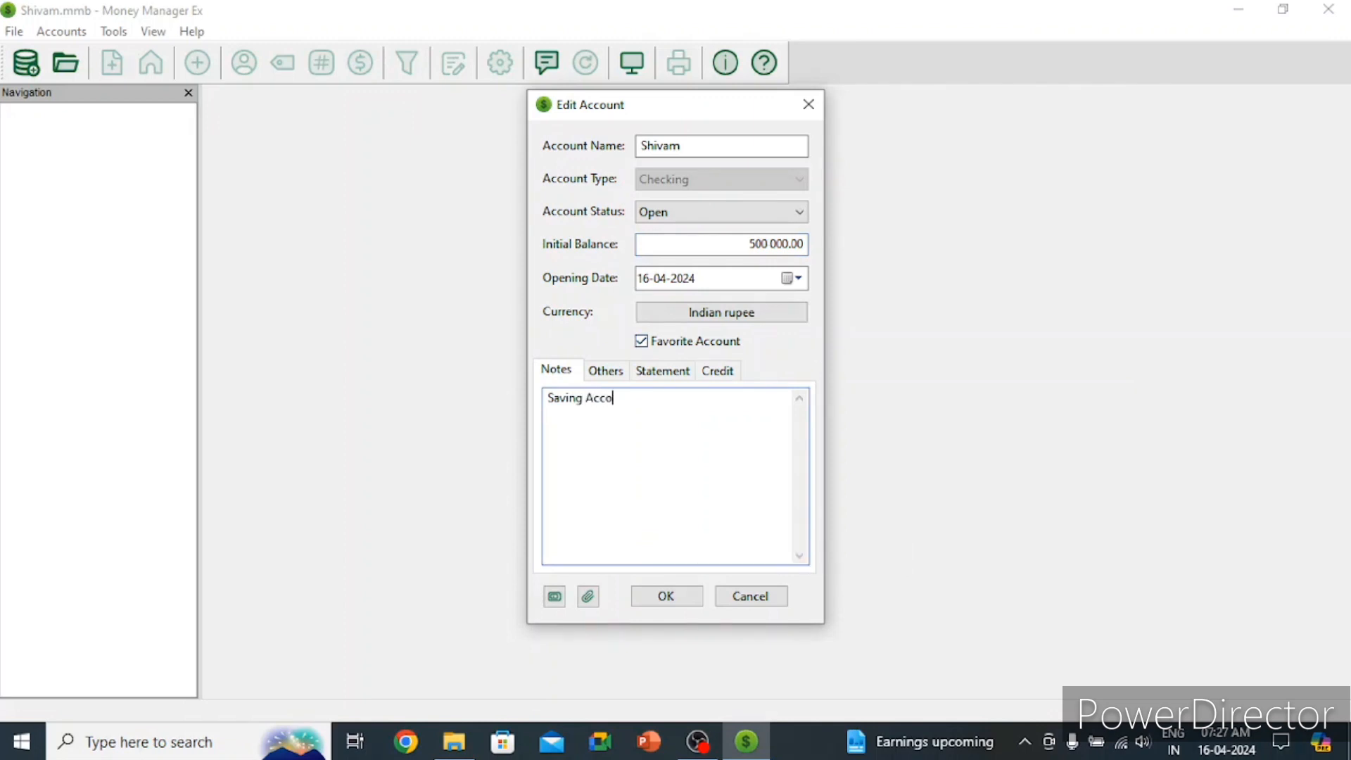
type("unt")
left_click(680, 603)
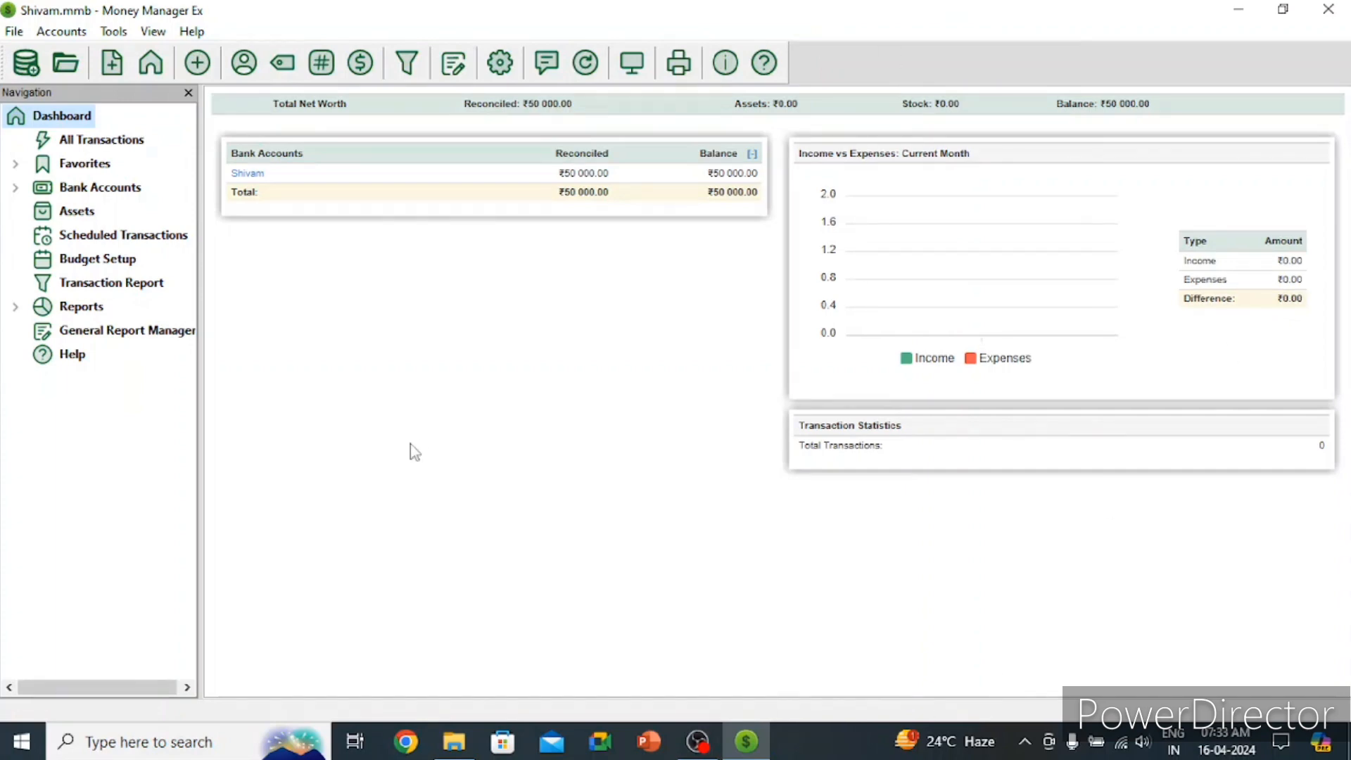
Step: Start a new transaction dated 16-04-2024 from All Transactions, with status Reconciled
left_click(100, 144)
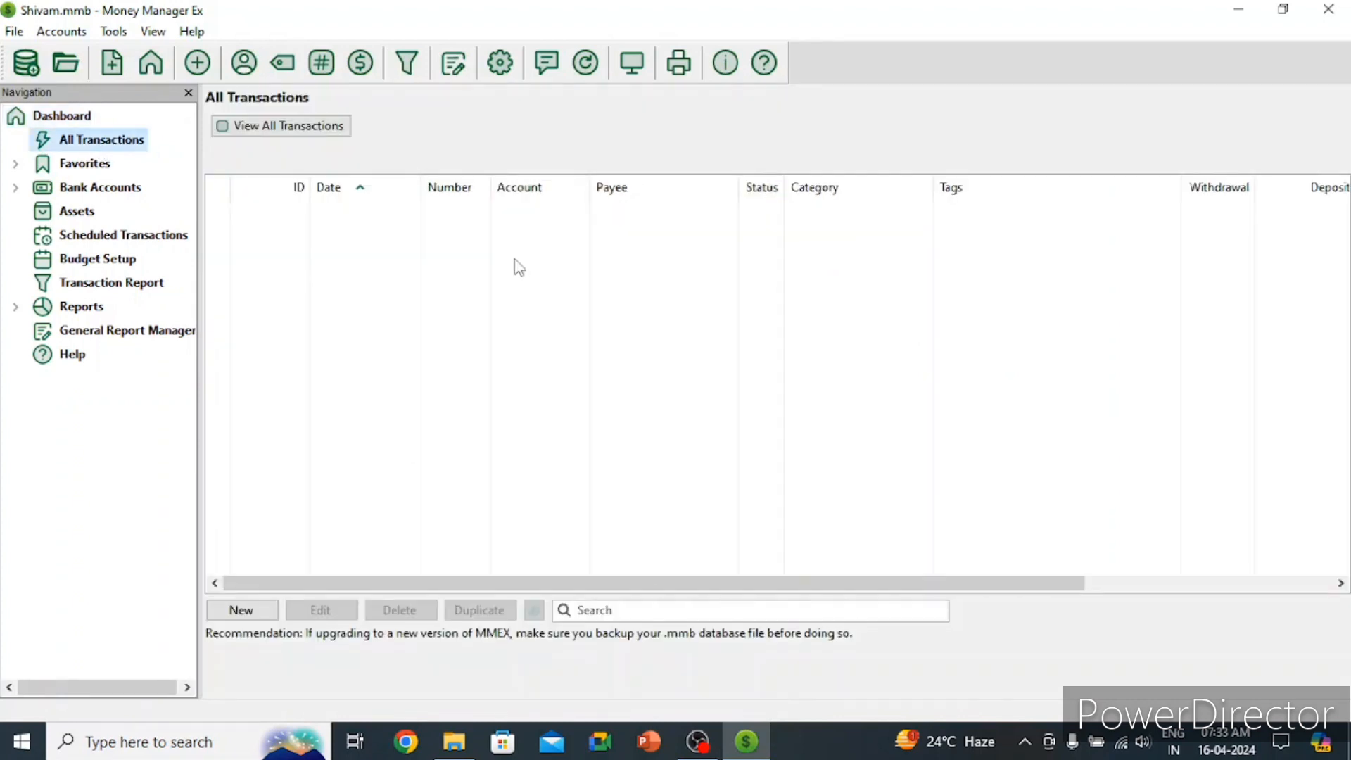
left_click(242, 610)
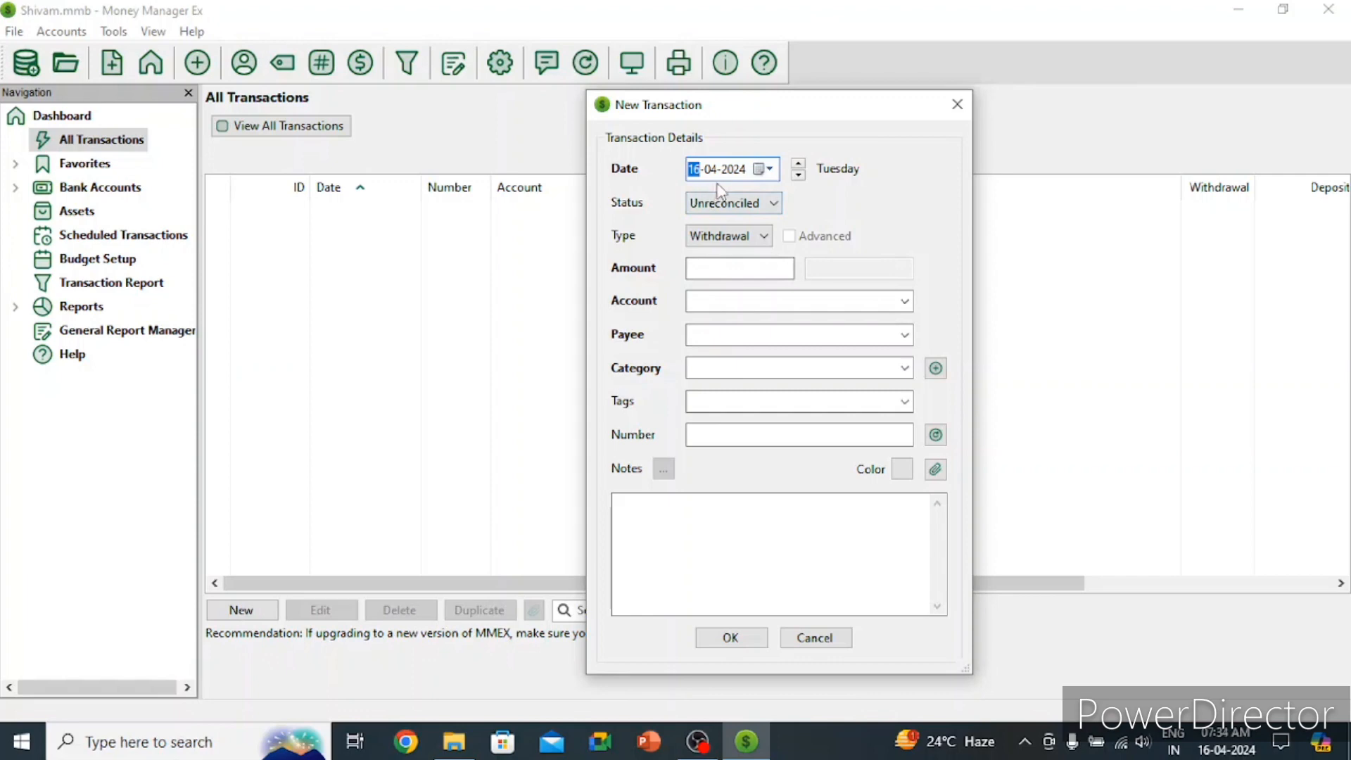
left_click(747, 204)
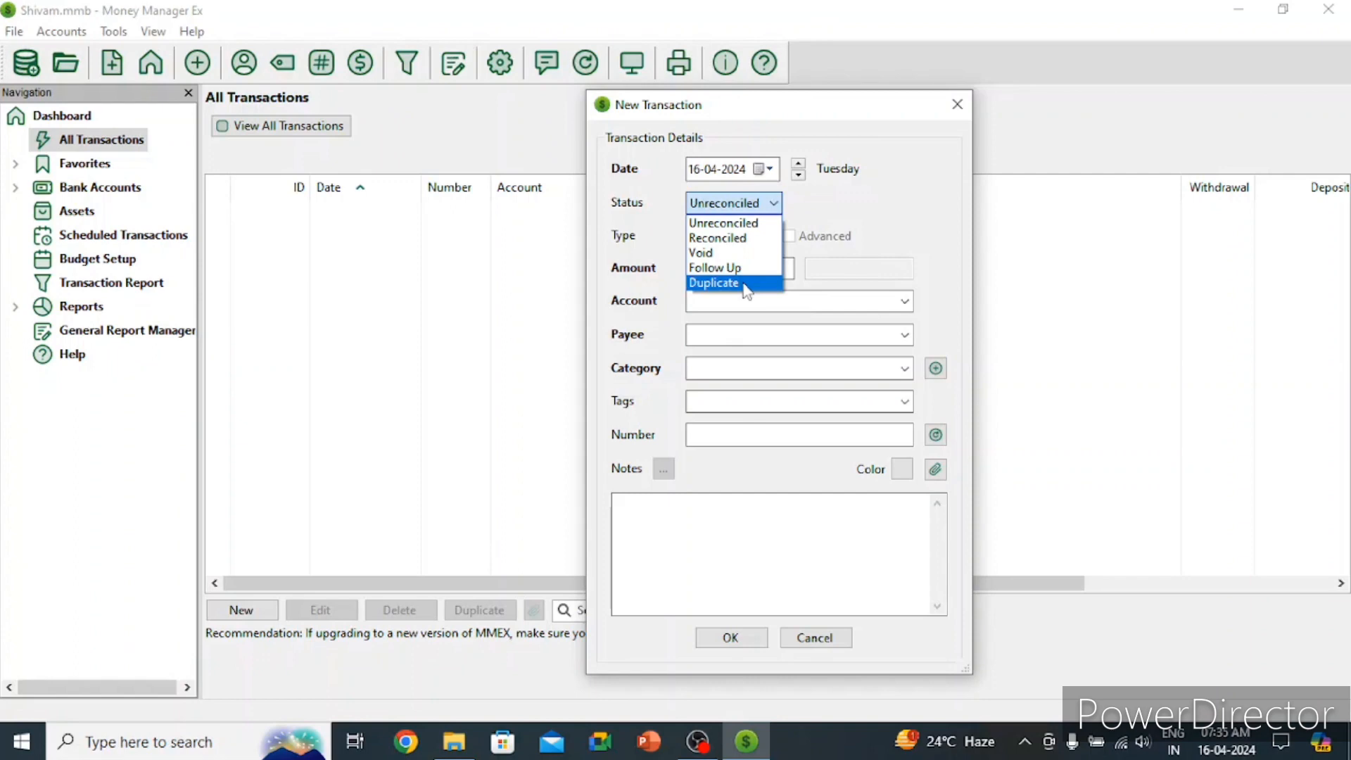
left_click(757, 202)
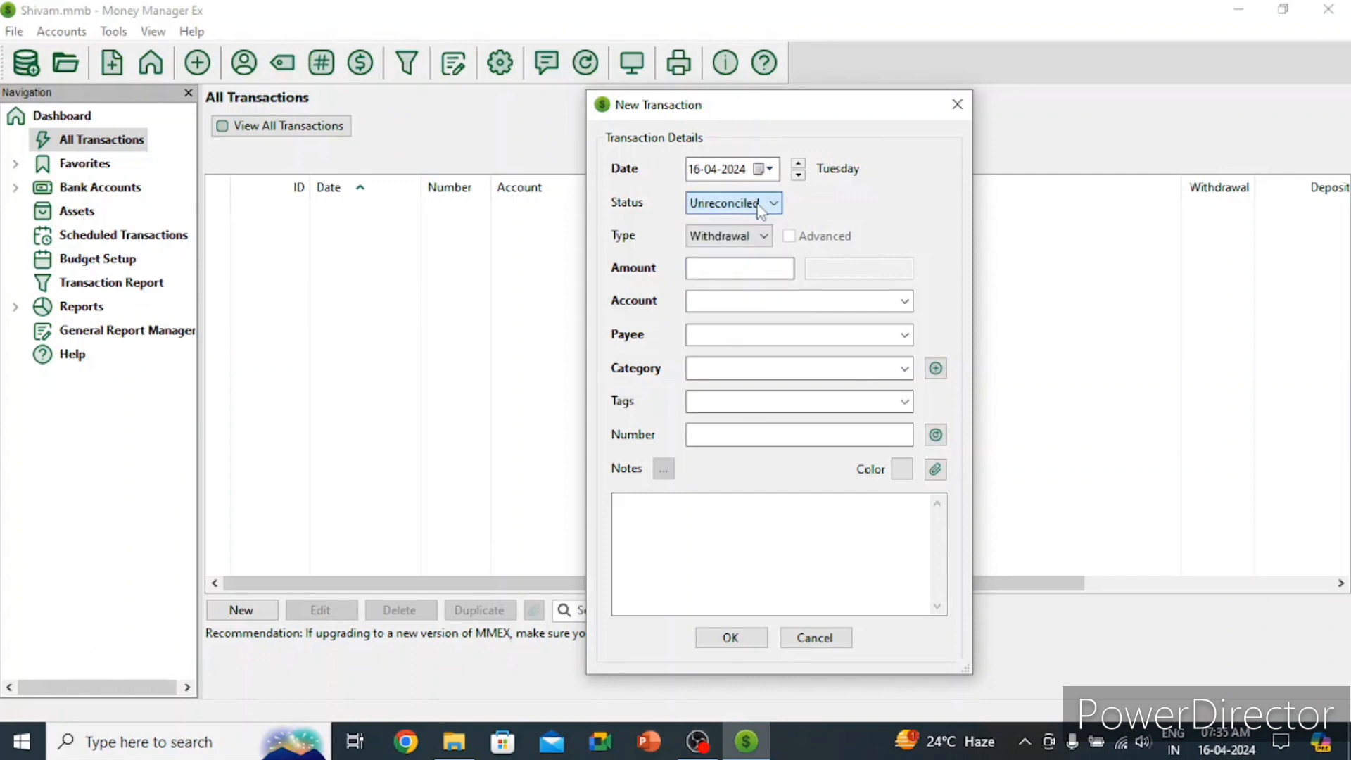
left_click(758, 203)
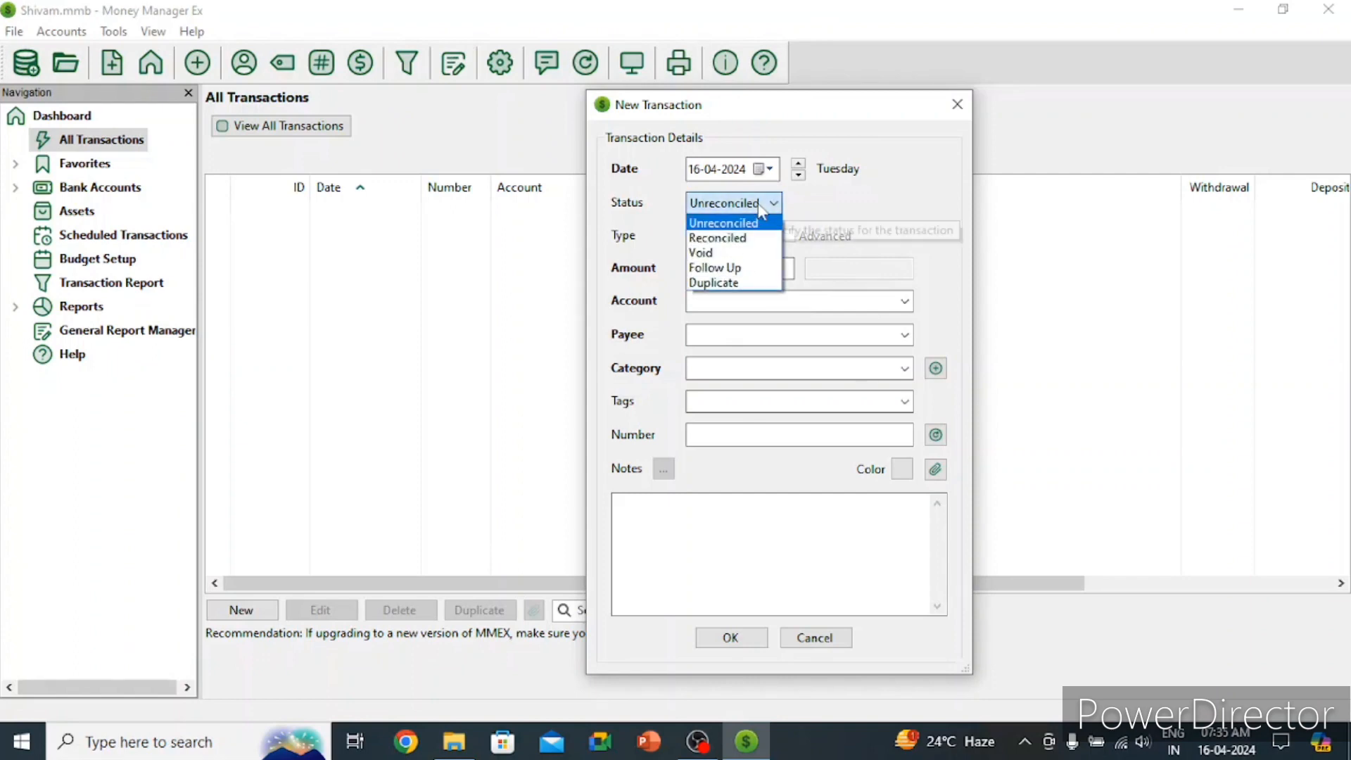
left_click(752, 239)
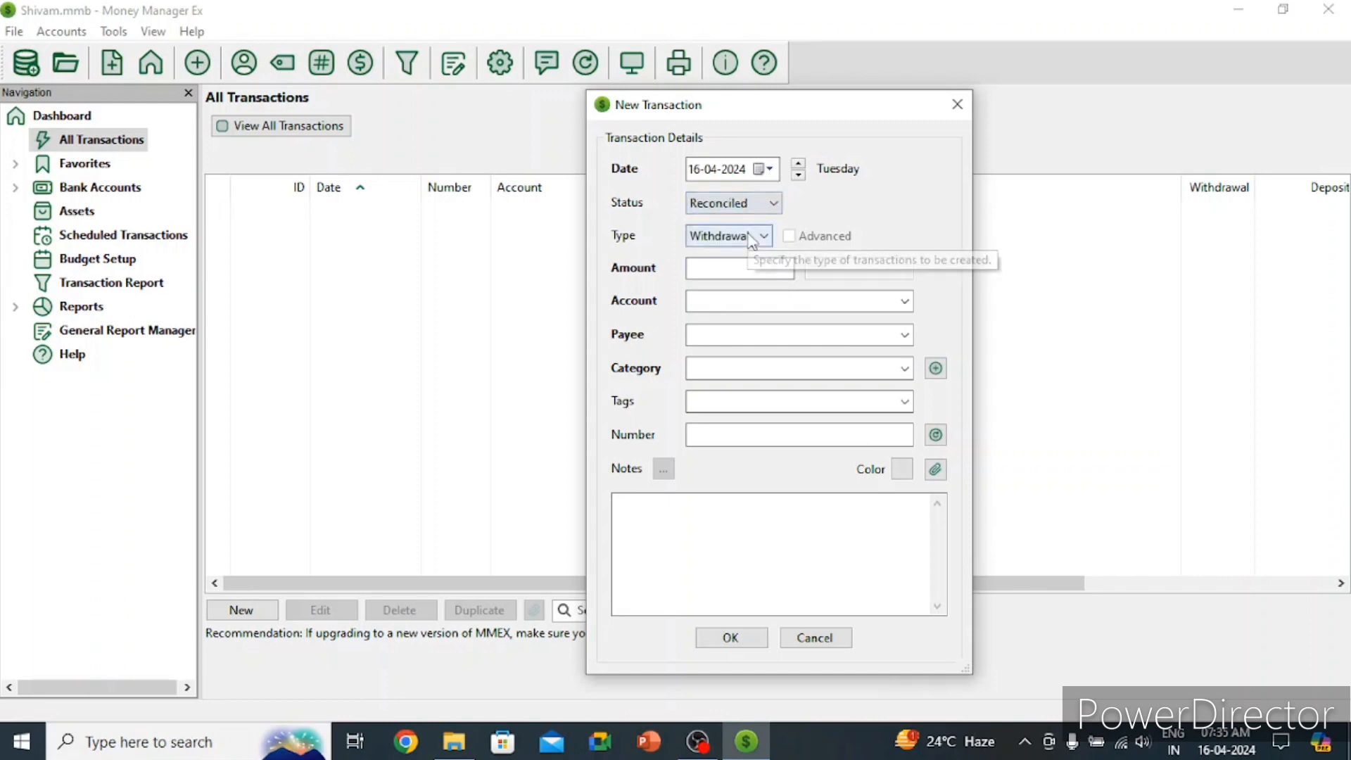
Step: Make it a 25000 Deposit into the account from payee 'abc pvt ltd.'
left_click(751, 238)
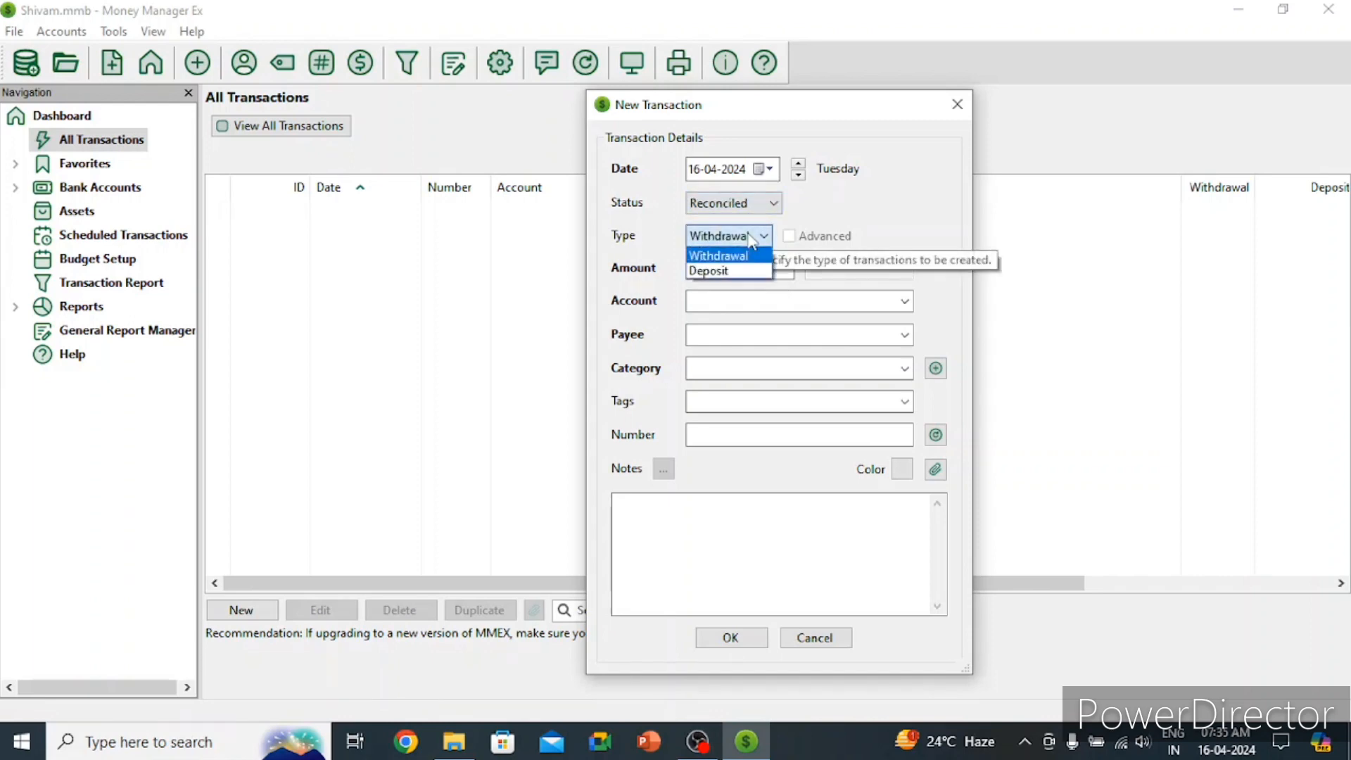
left_click(733, 270)
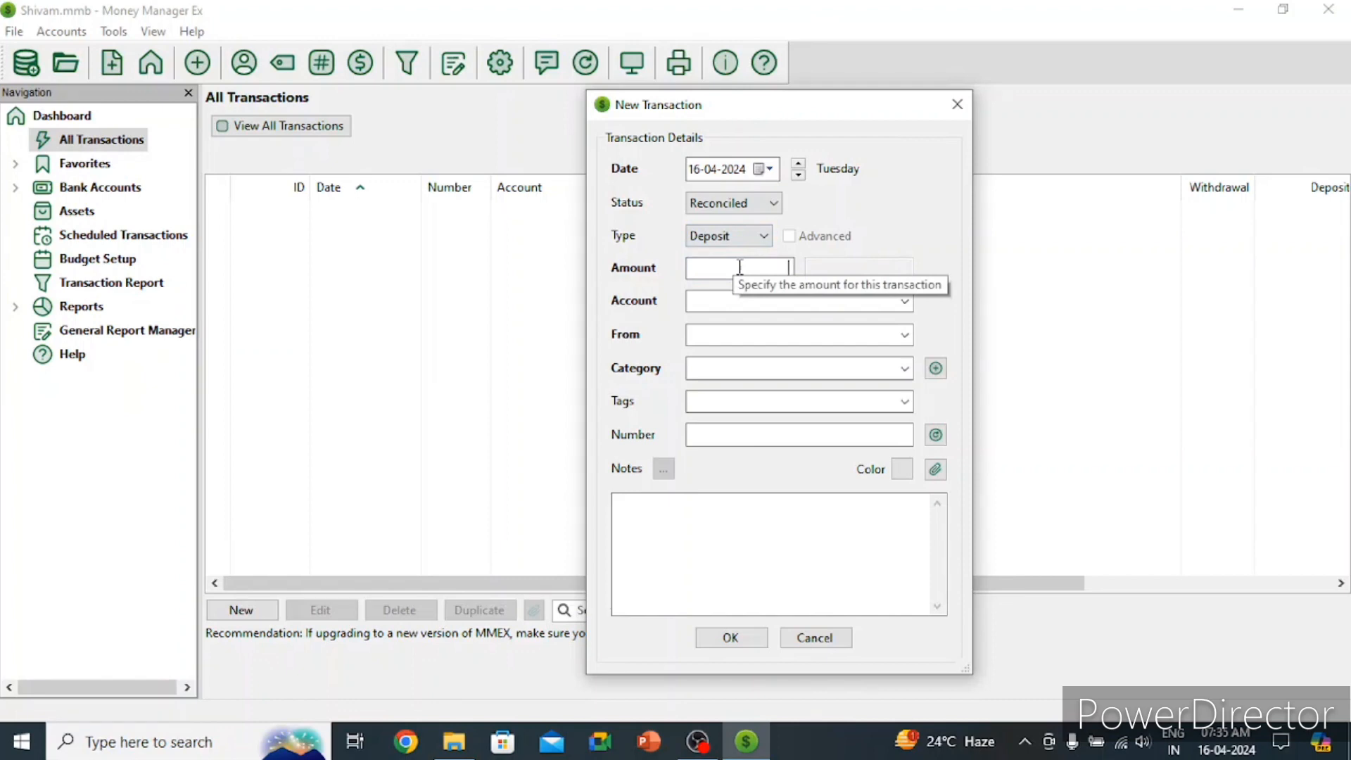
type("25000")
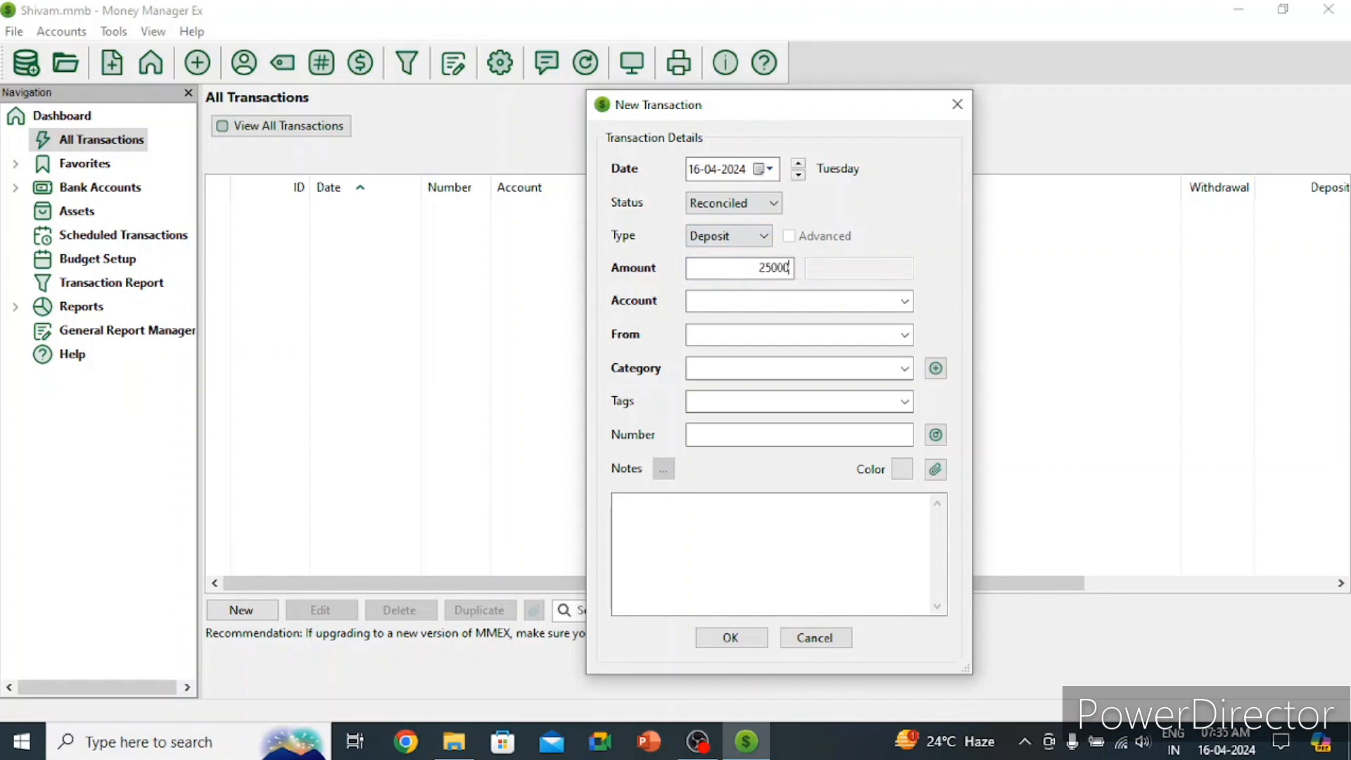
left_click(865, 302)
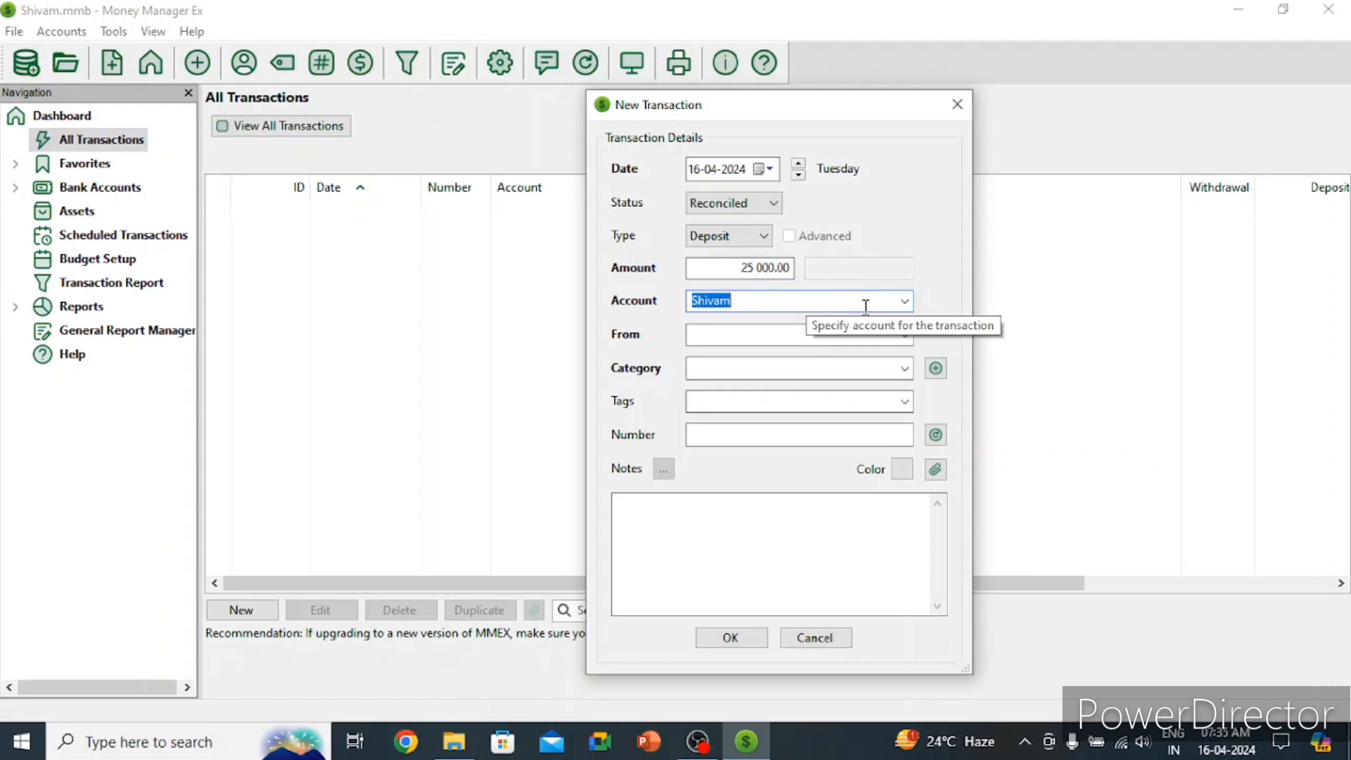
left_click(871, 332)
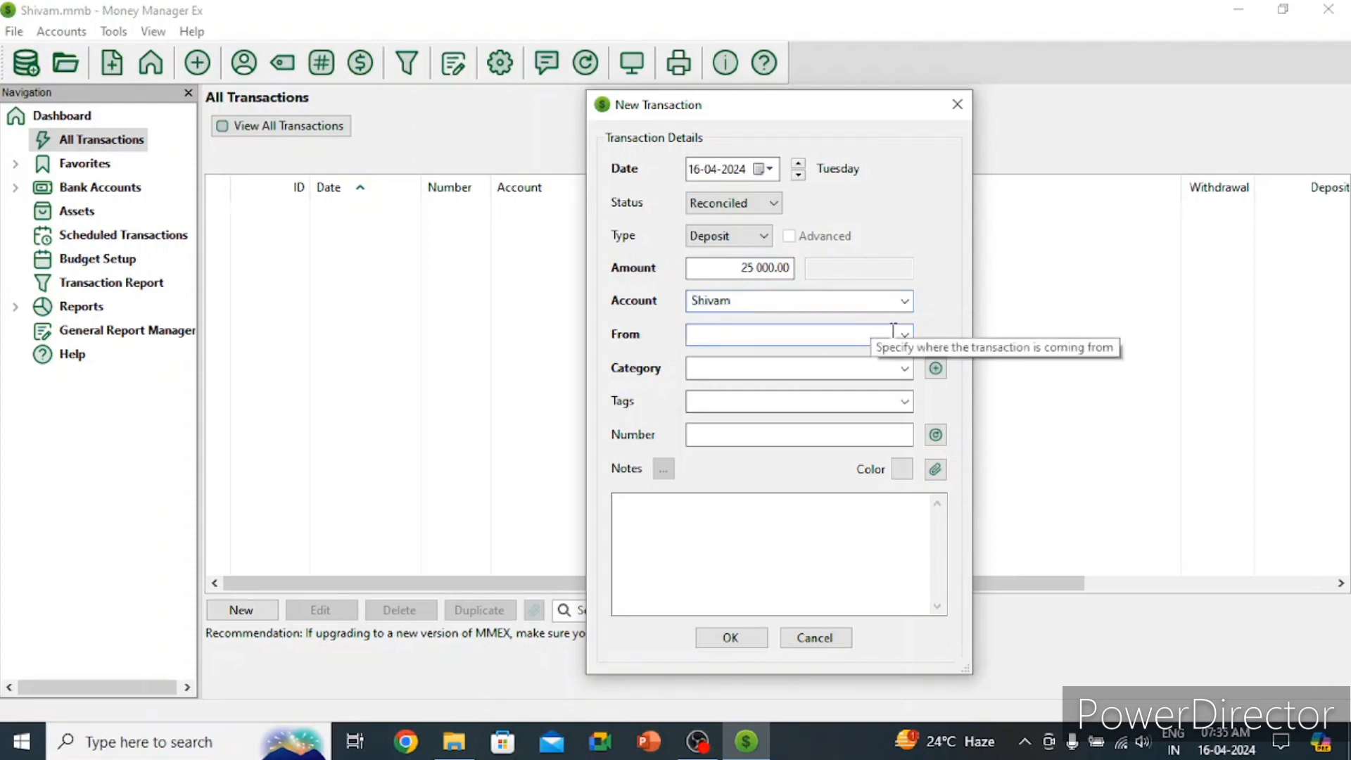
left_click(905, 335)
left_click(847, 334)
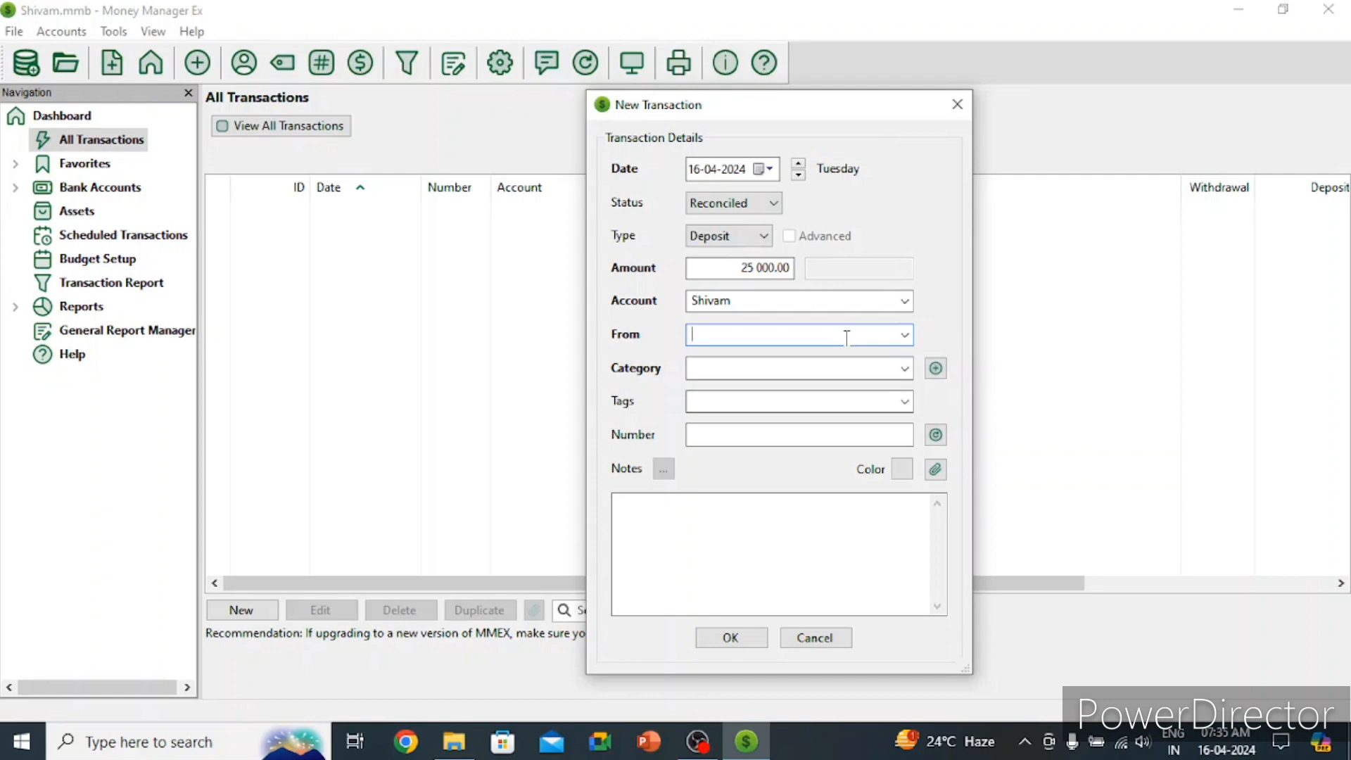
type("abc pvt ltd.")
Step: Set the transaction's category to Income:Salary
left_click(826, 368)
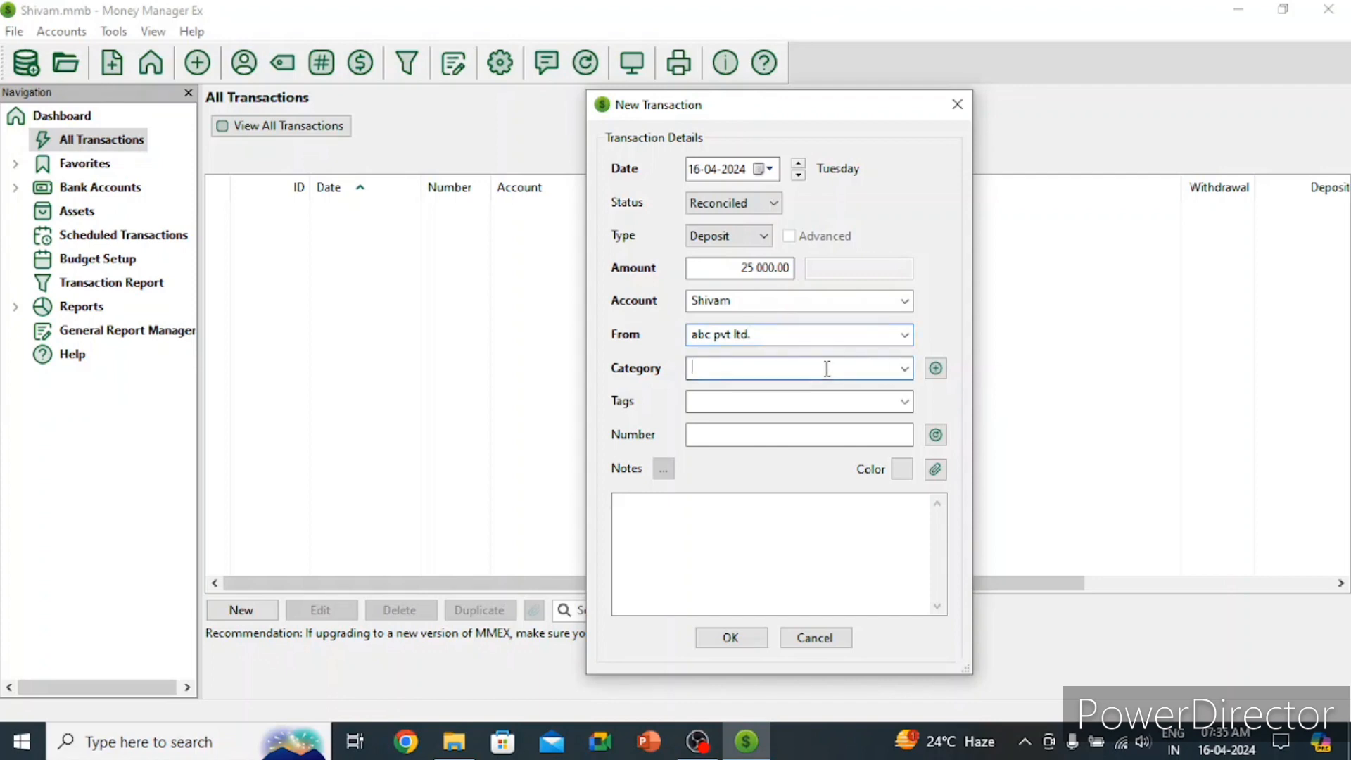
left_click(904, 368)
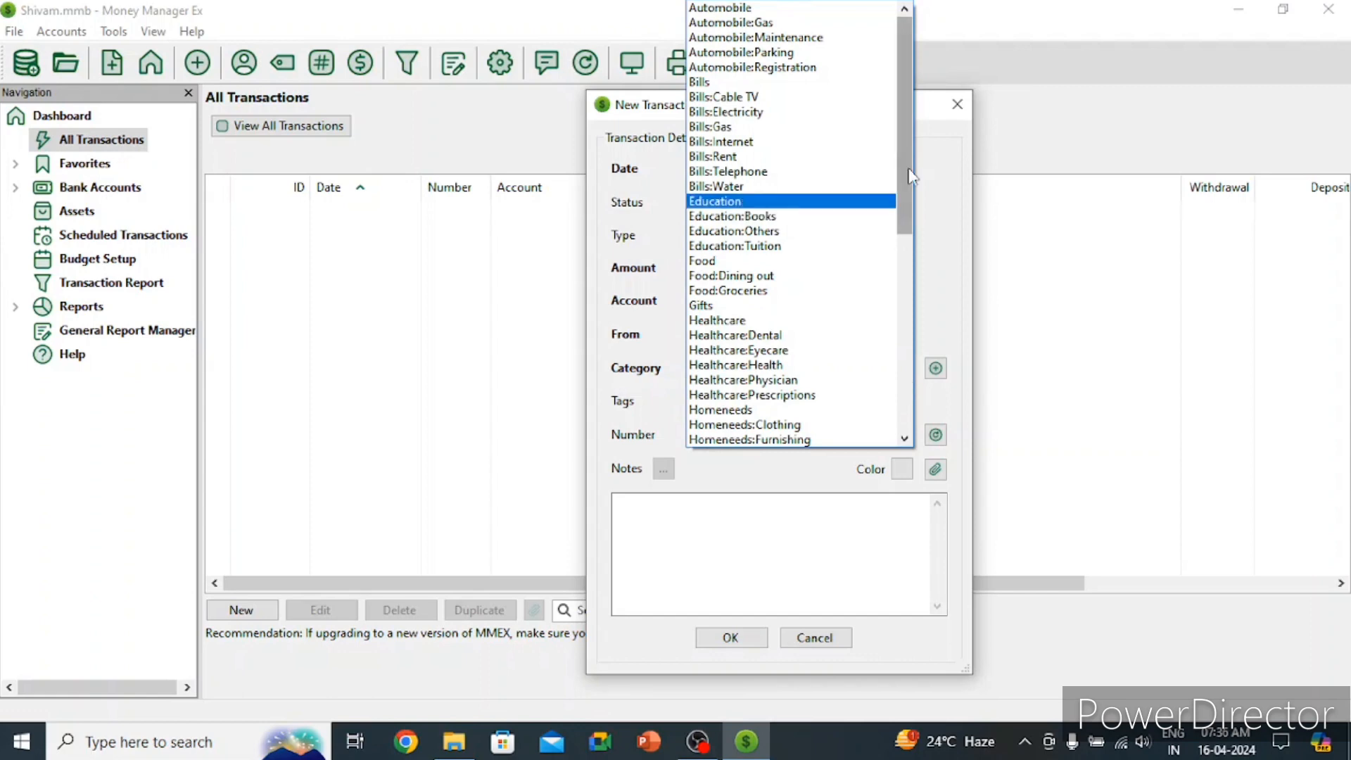
left_click_drag(910, 176, 911, 297)
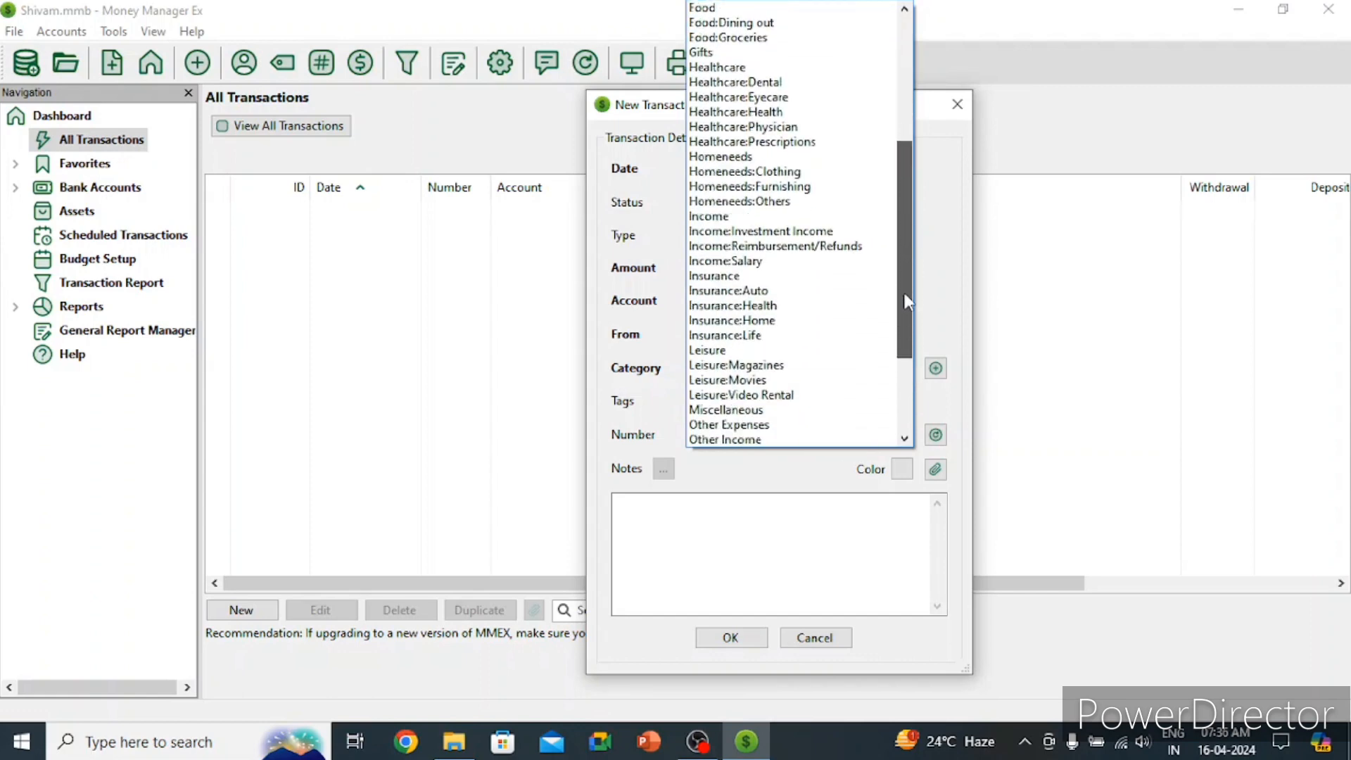
left_click(799, 273)
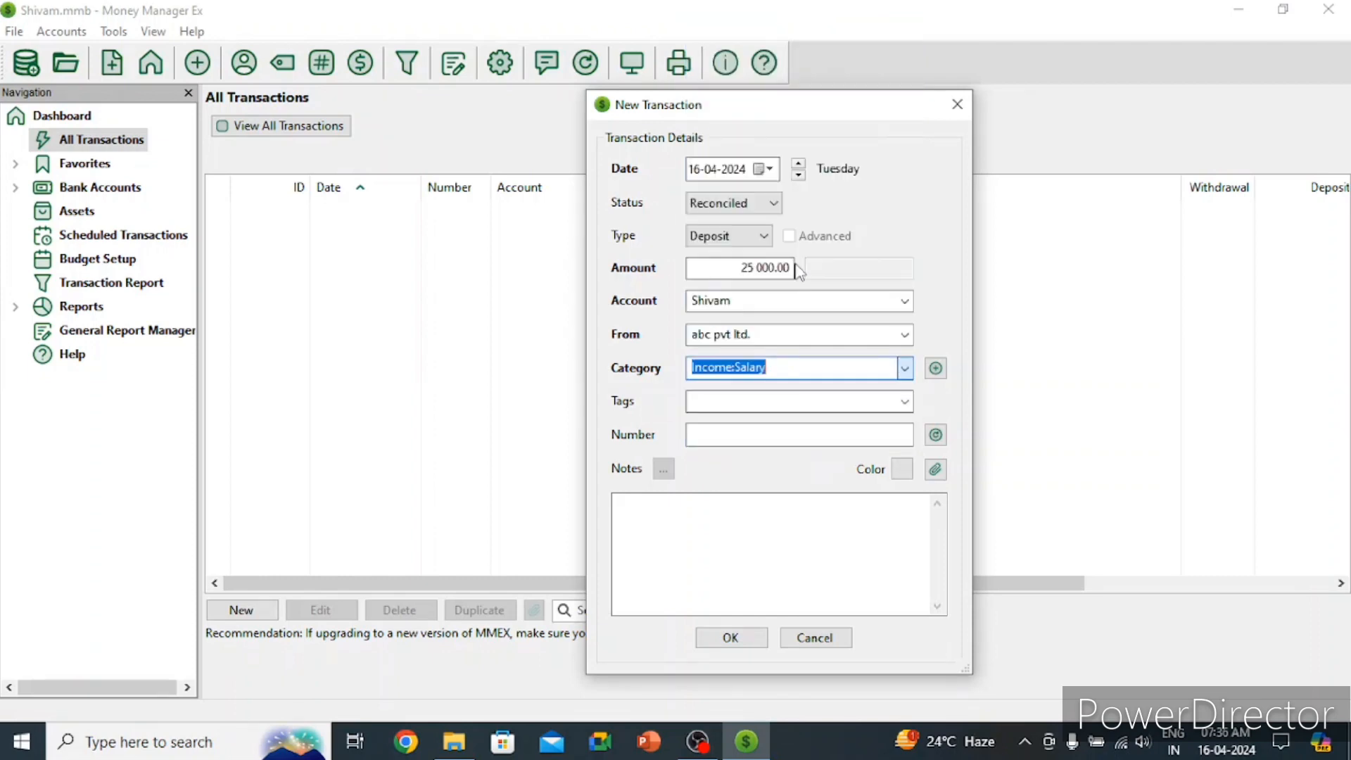
Step: Add the new tag 'salary', number 12345, and note 'salary received'
left_click(802, 402)
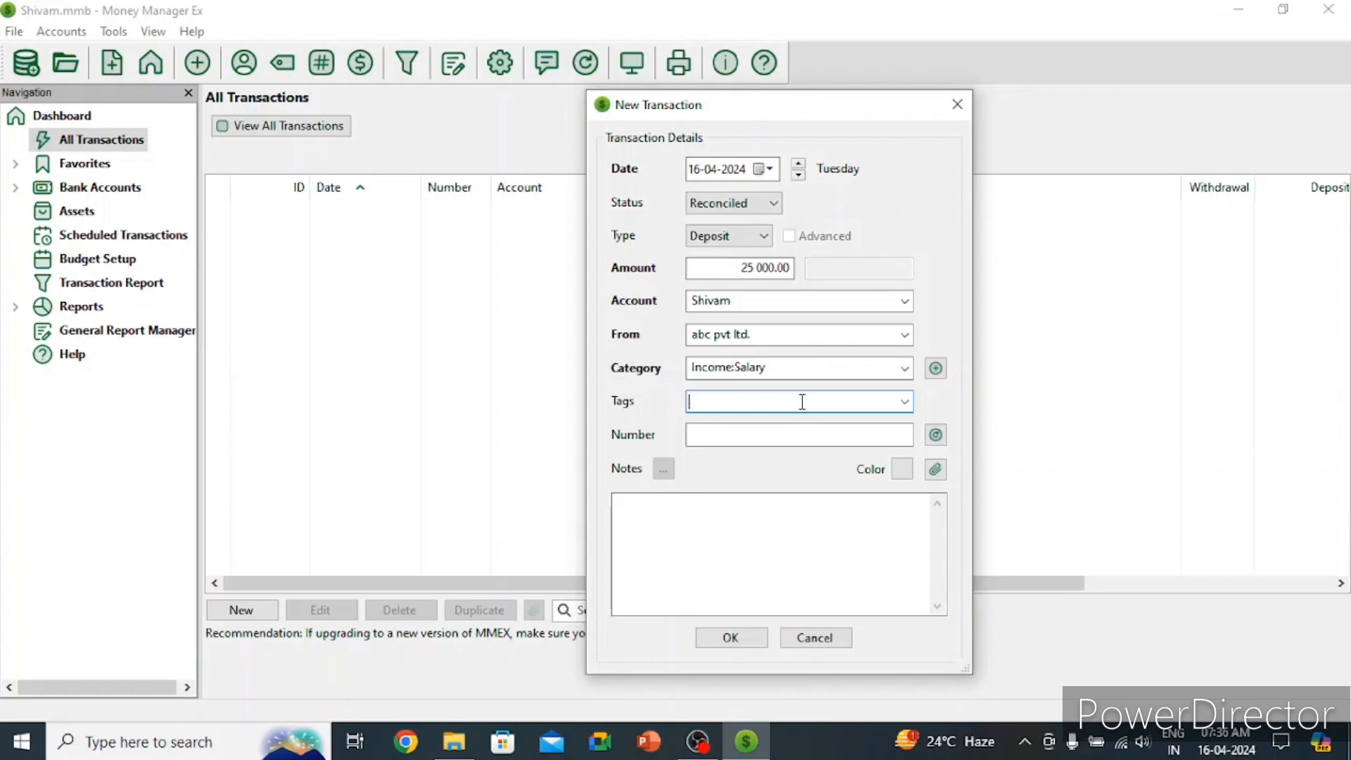
type("salaryu")
key("BackSpace")
left_click(802, 431)
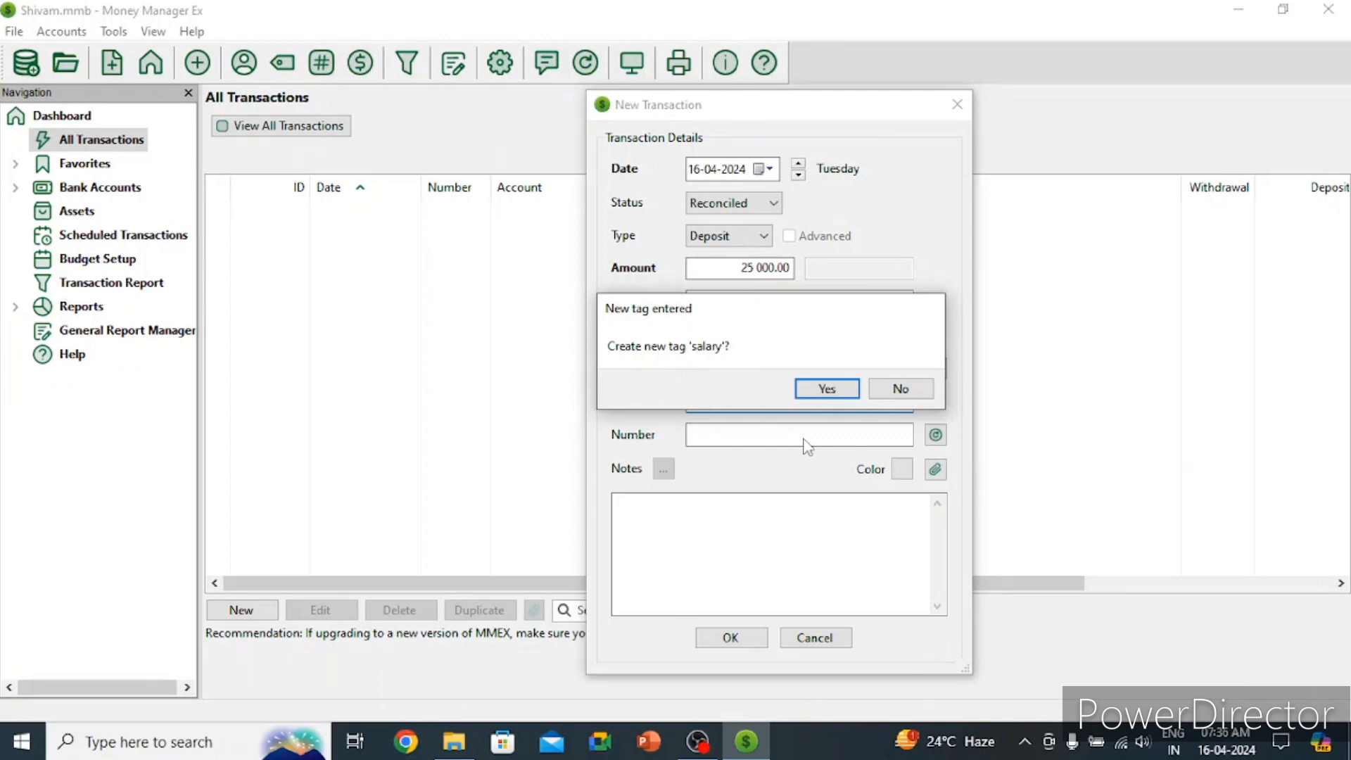
left_click(821, 389)
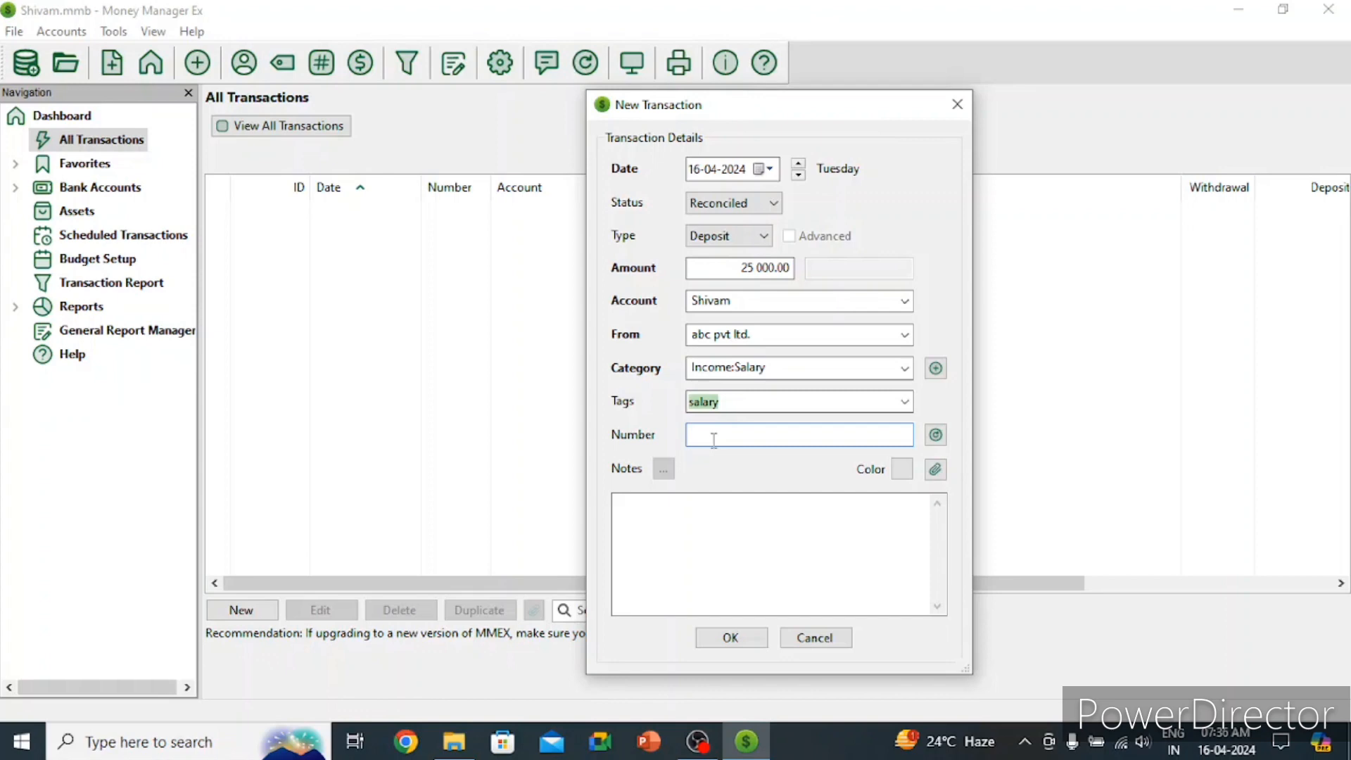
type("12345")
left_click(704, 505)
type("salary received")
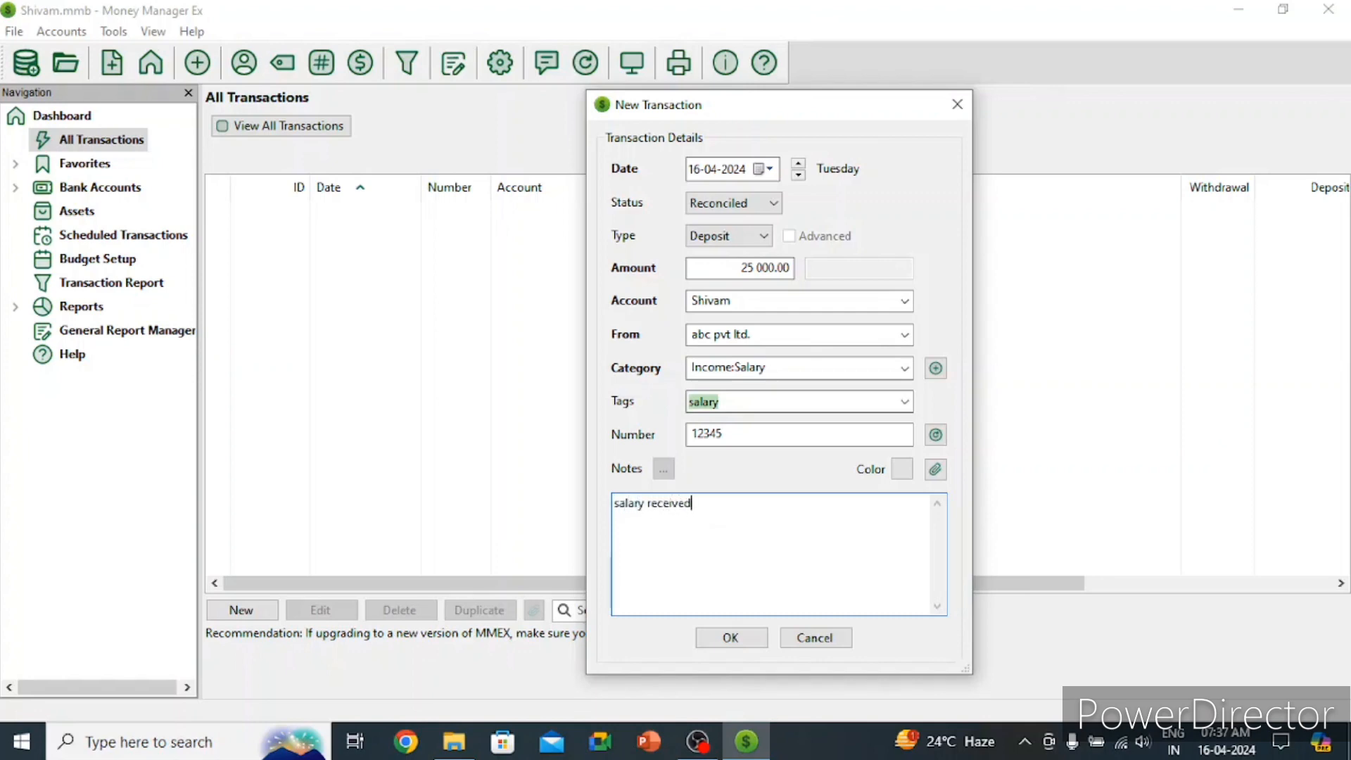
Step: Save the salary deposit, confirming the new payee name abc pvt ltd
left_click(731, 640)
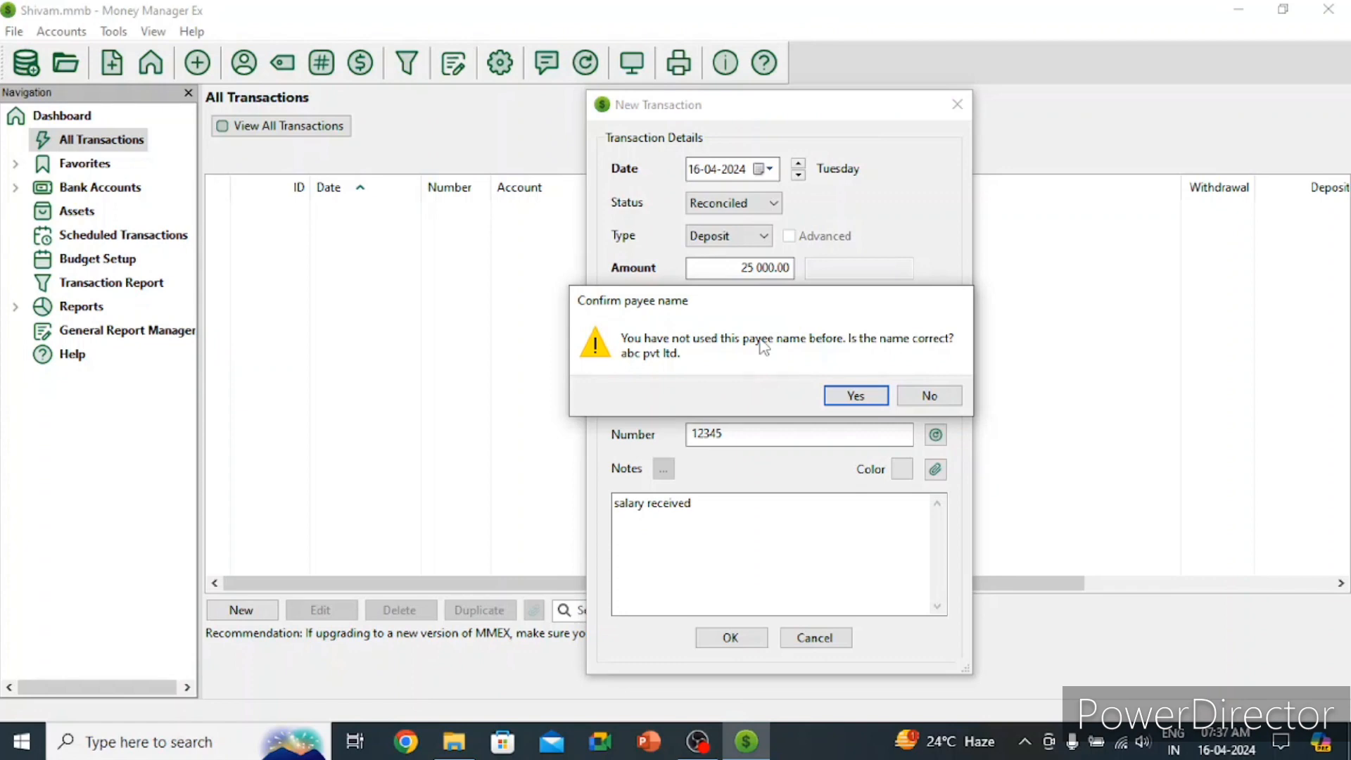
left_click(856, 396)
left_click(749, 637)
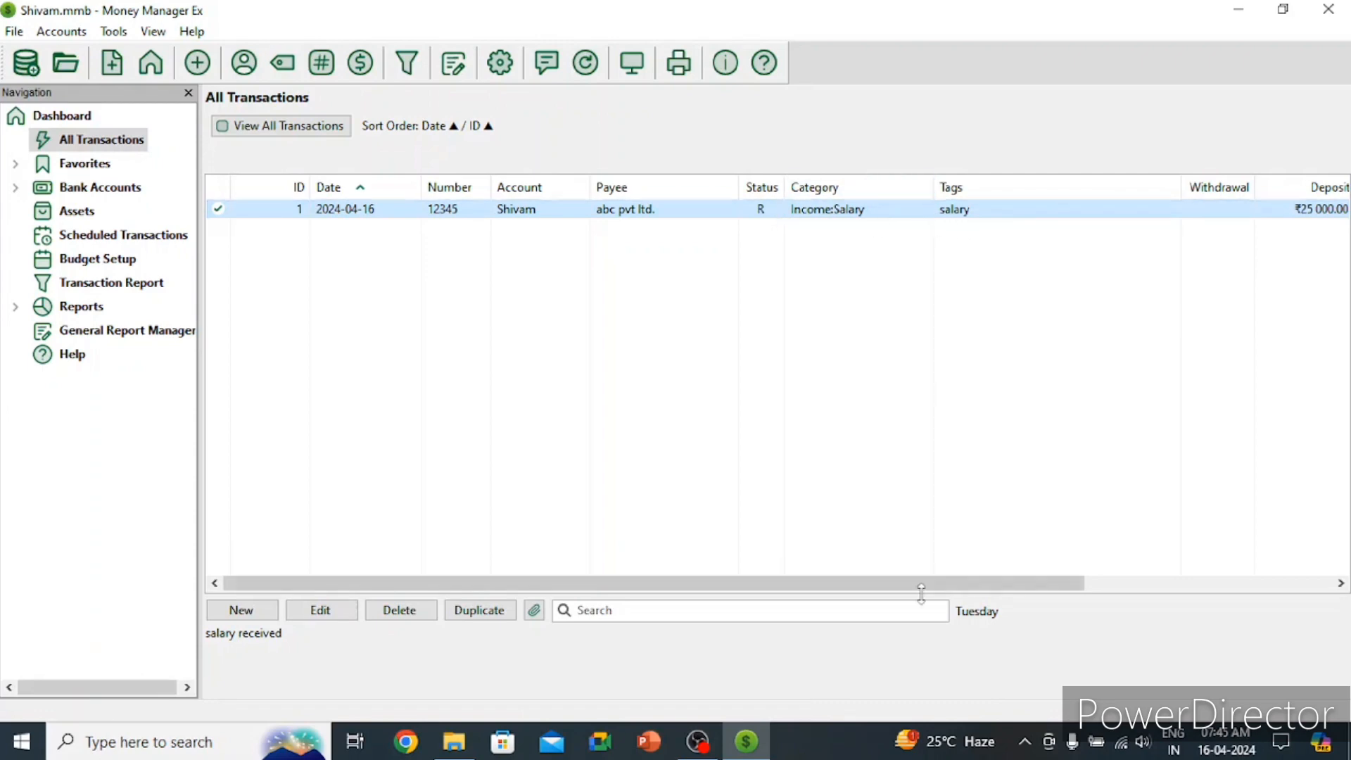
left_click_drag(925, 589, 1125, 598)
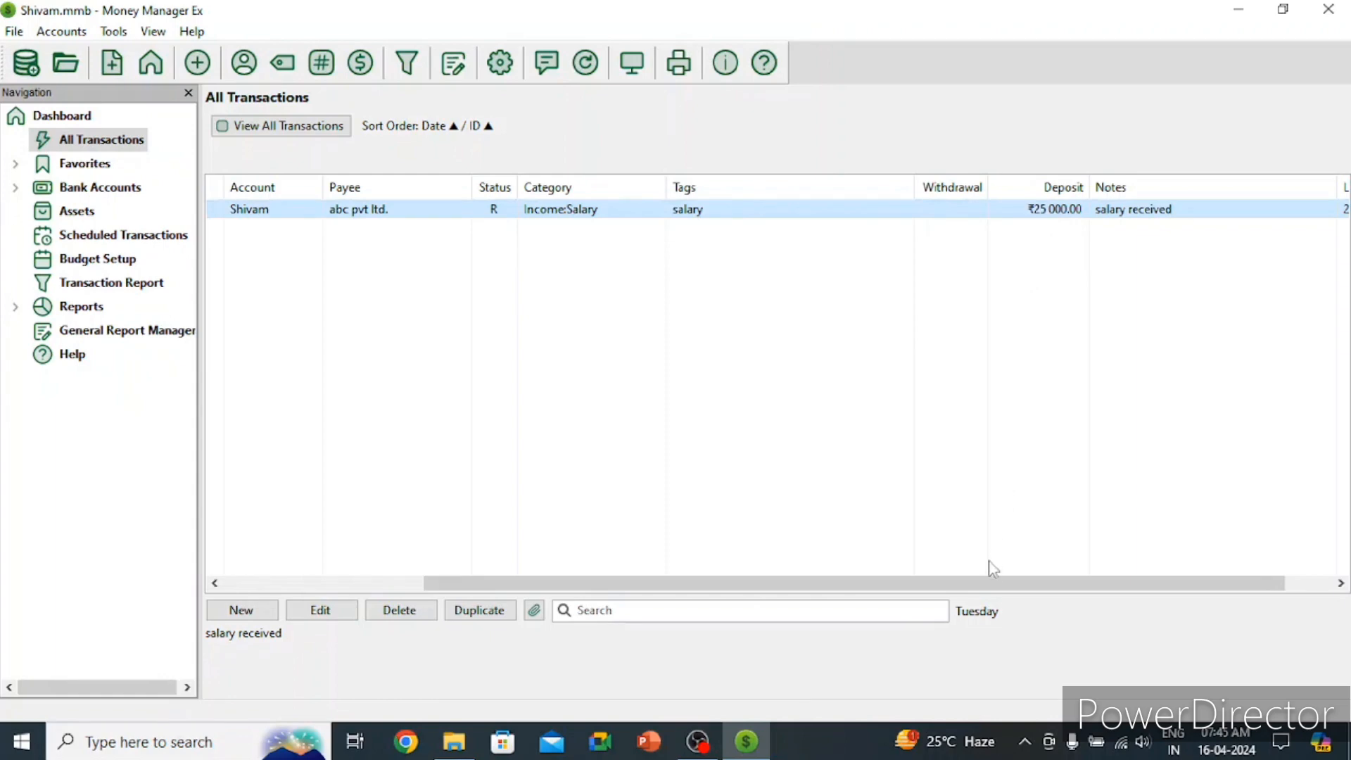
left_click_drag(990, 583, 1064, 579)
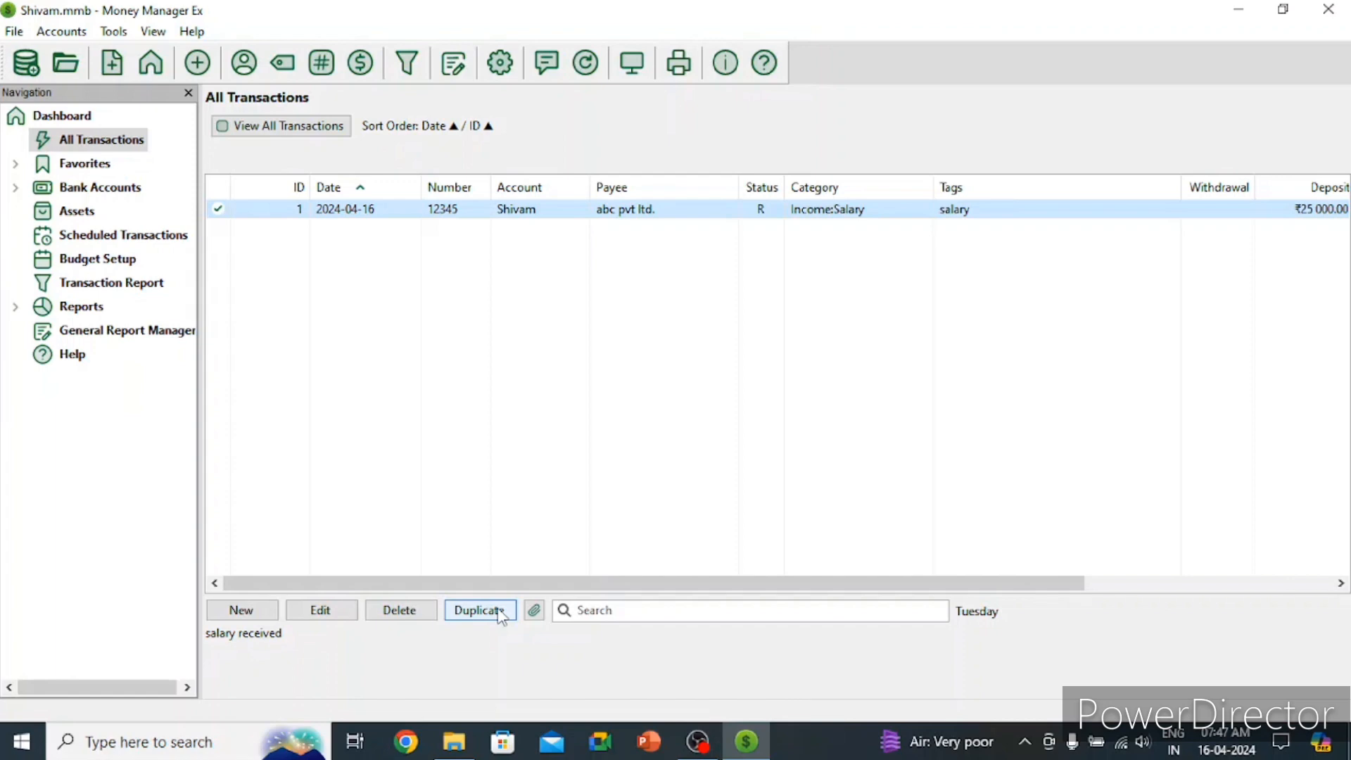
Step: Start a new Reconciled Deposit dated 20-04-2024
left_click(255, 613)
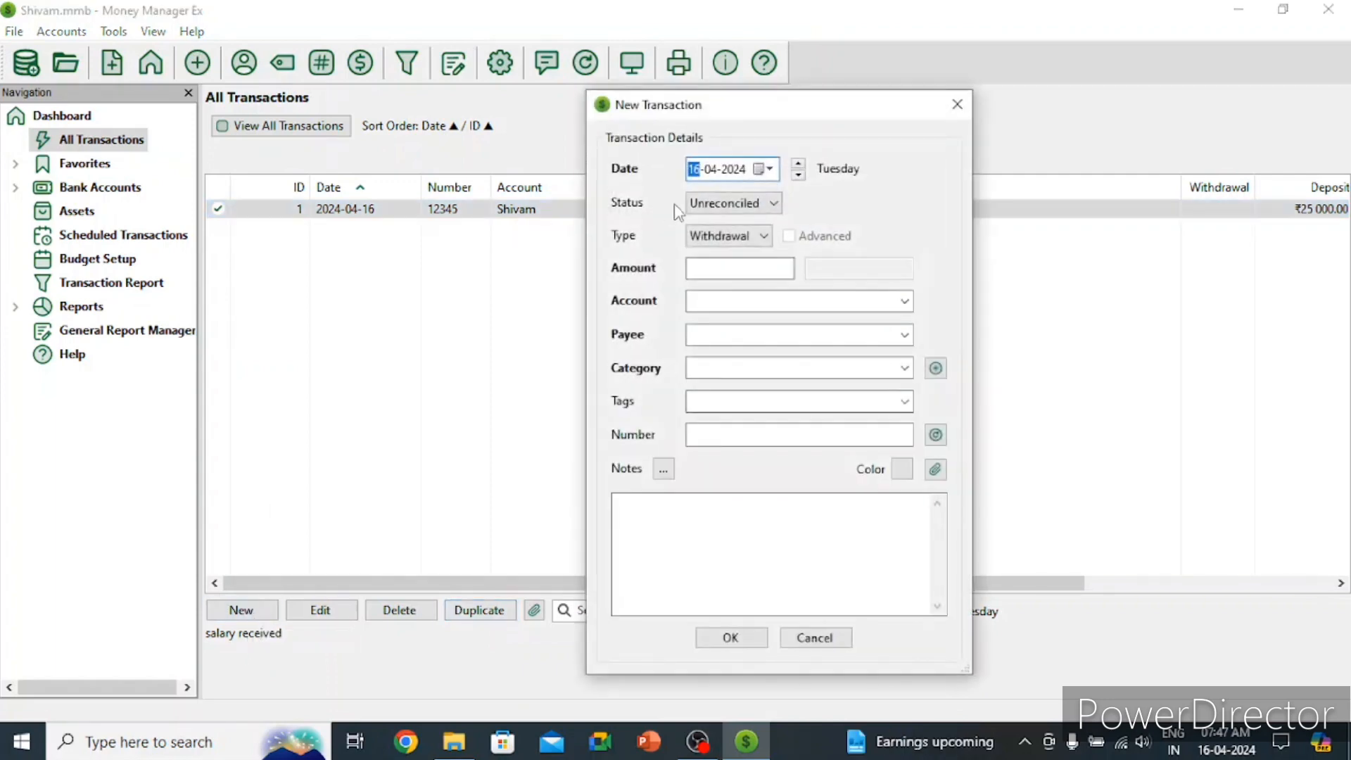
left_click(767, 168)
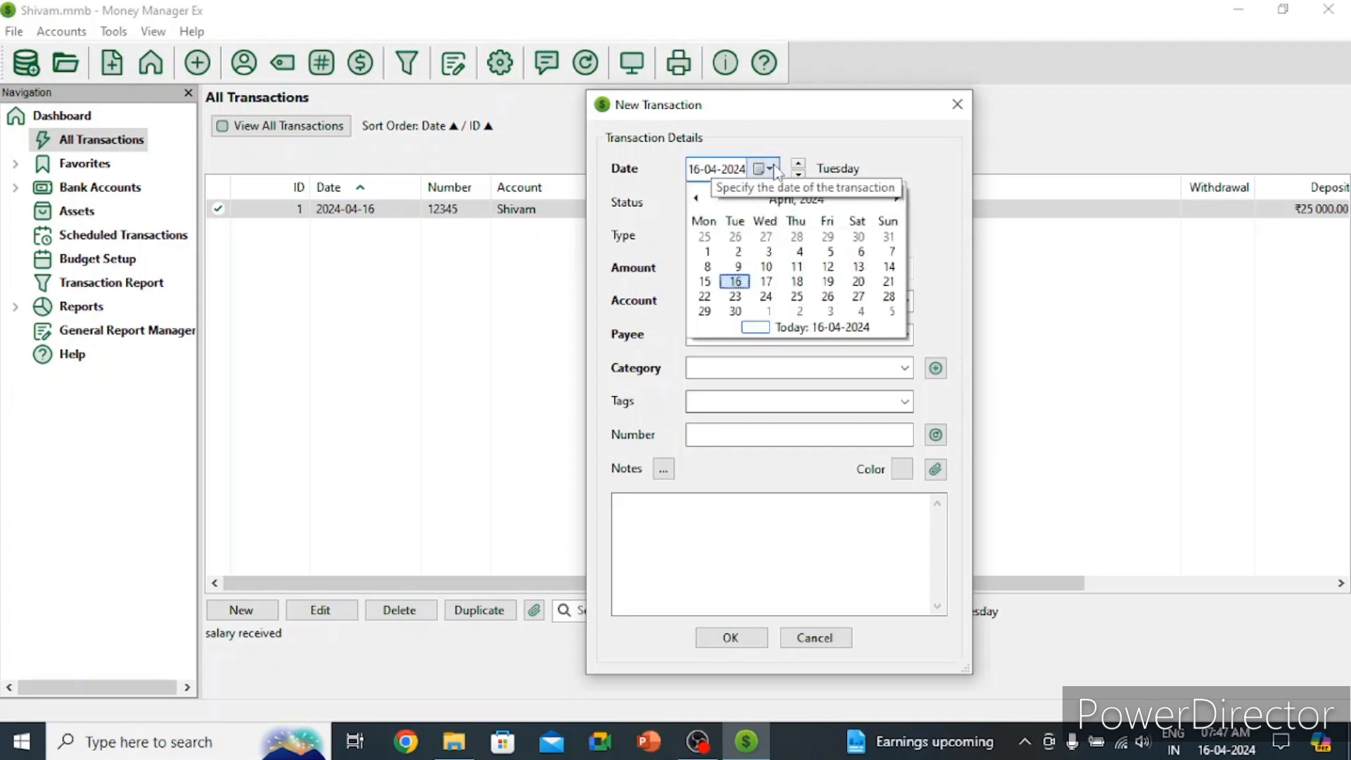
left_click(858, 281)
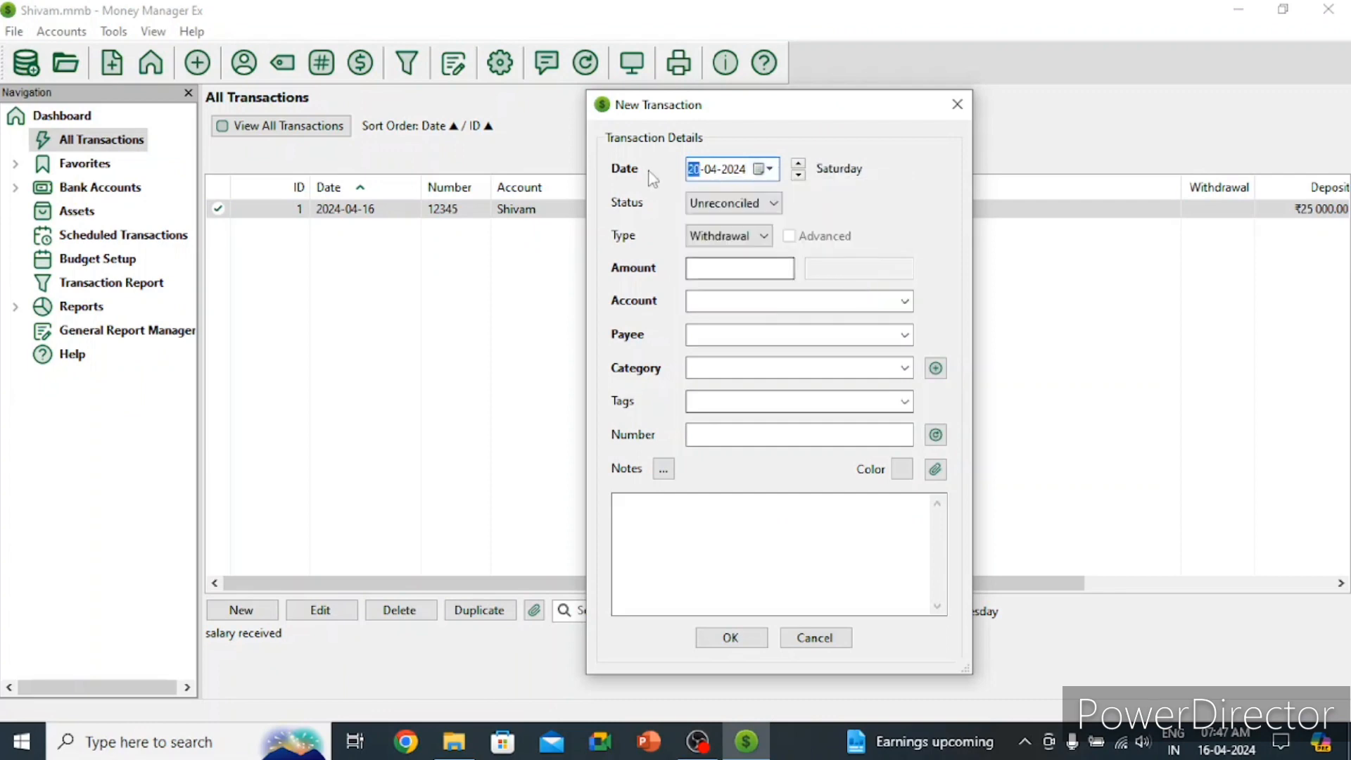
left_click(701, 201)
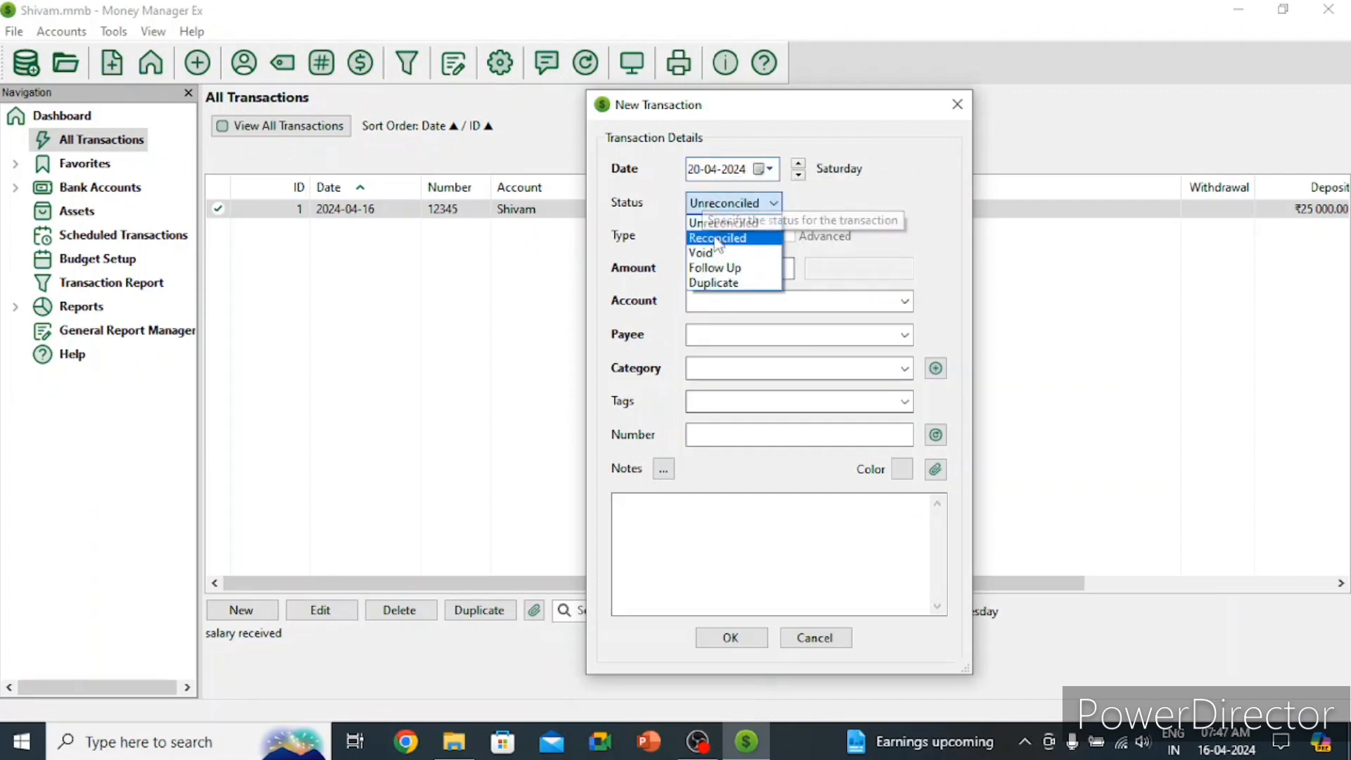
left_click(716, 239)
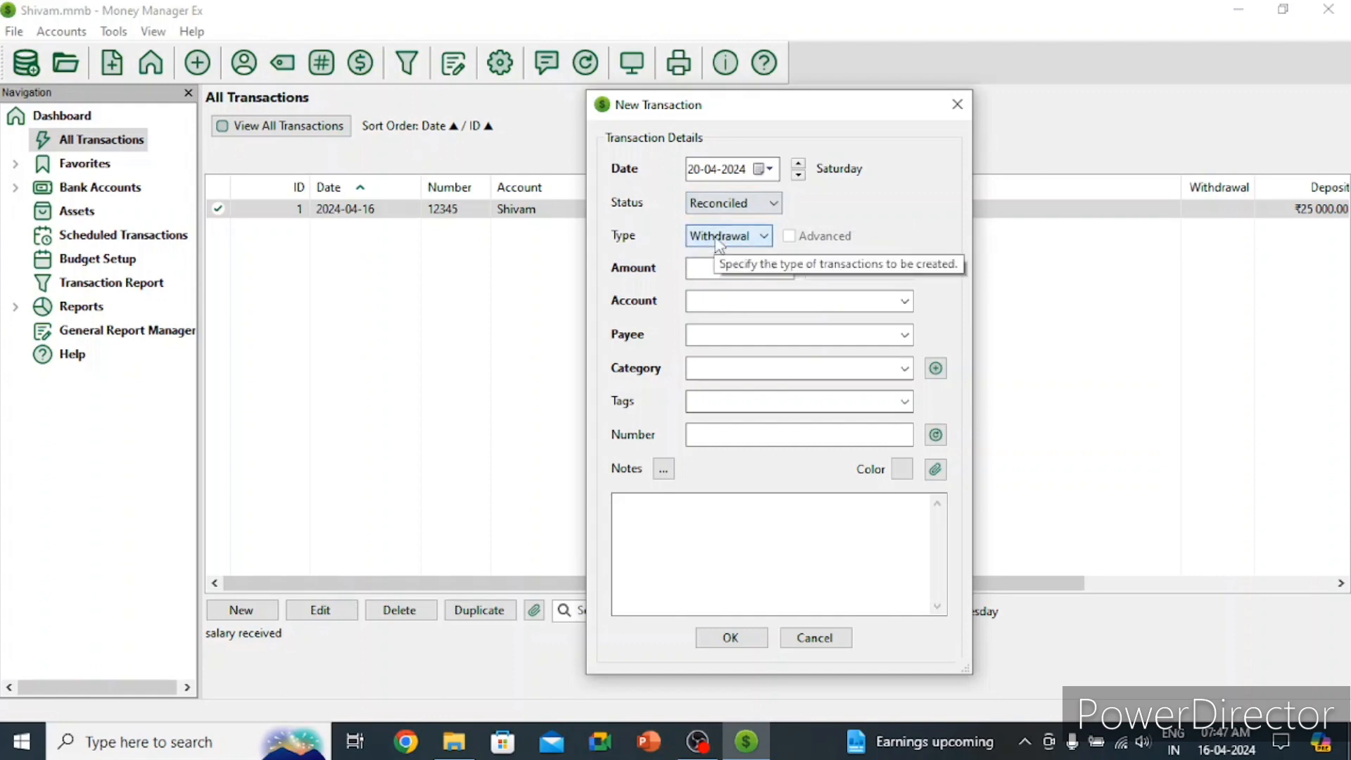
left_click(718, 239)
left_click(716, 263)
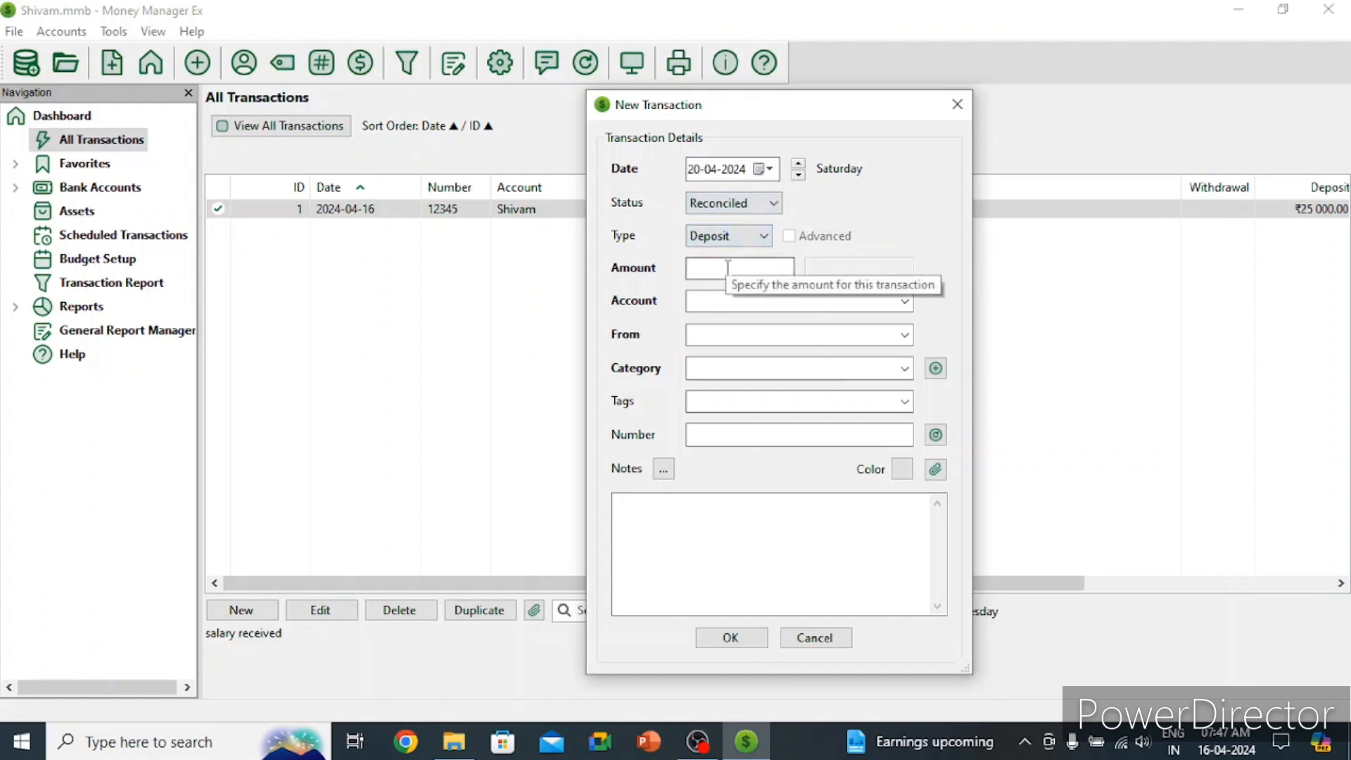
Step: Enter amount 3000 from payee abc pvt ltd. with category Income:Salary
left_click(727, 267)
type("3000")
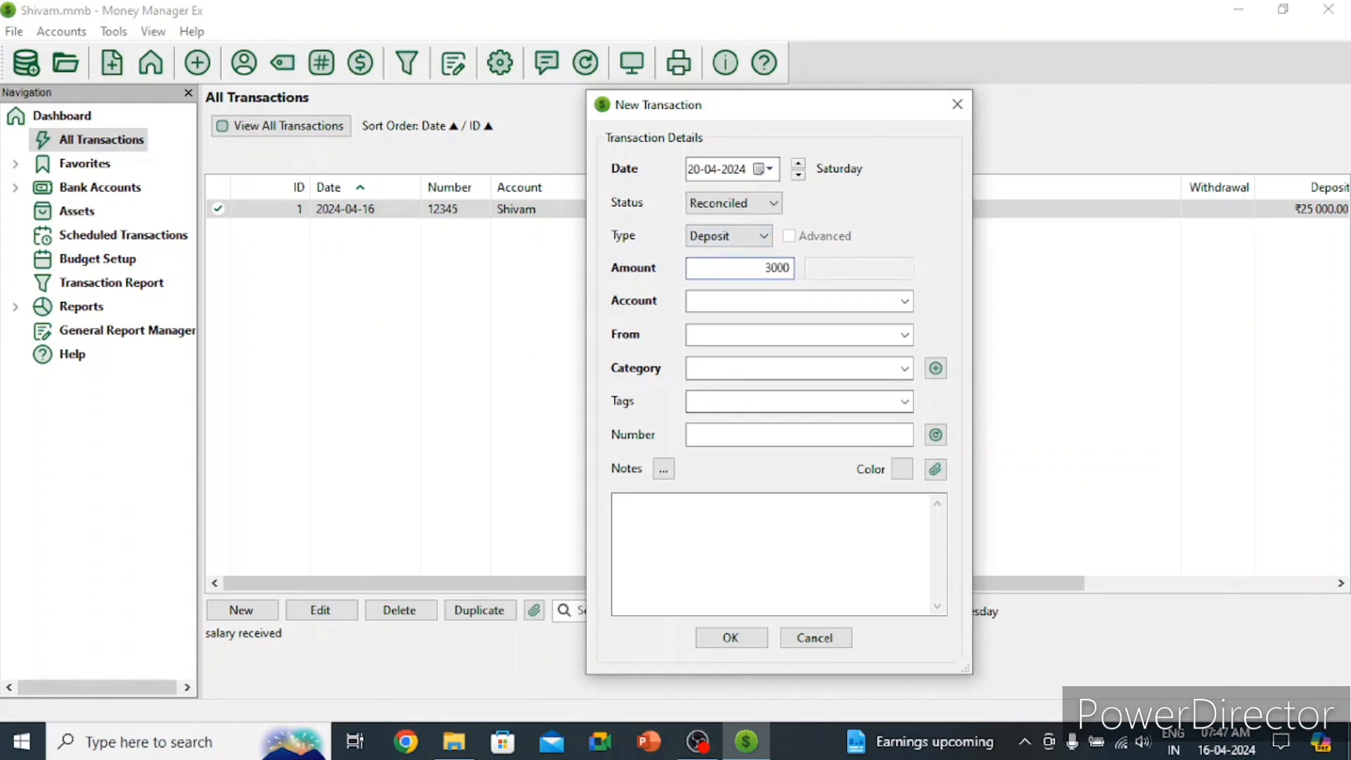
left_click(763, 301)
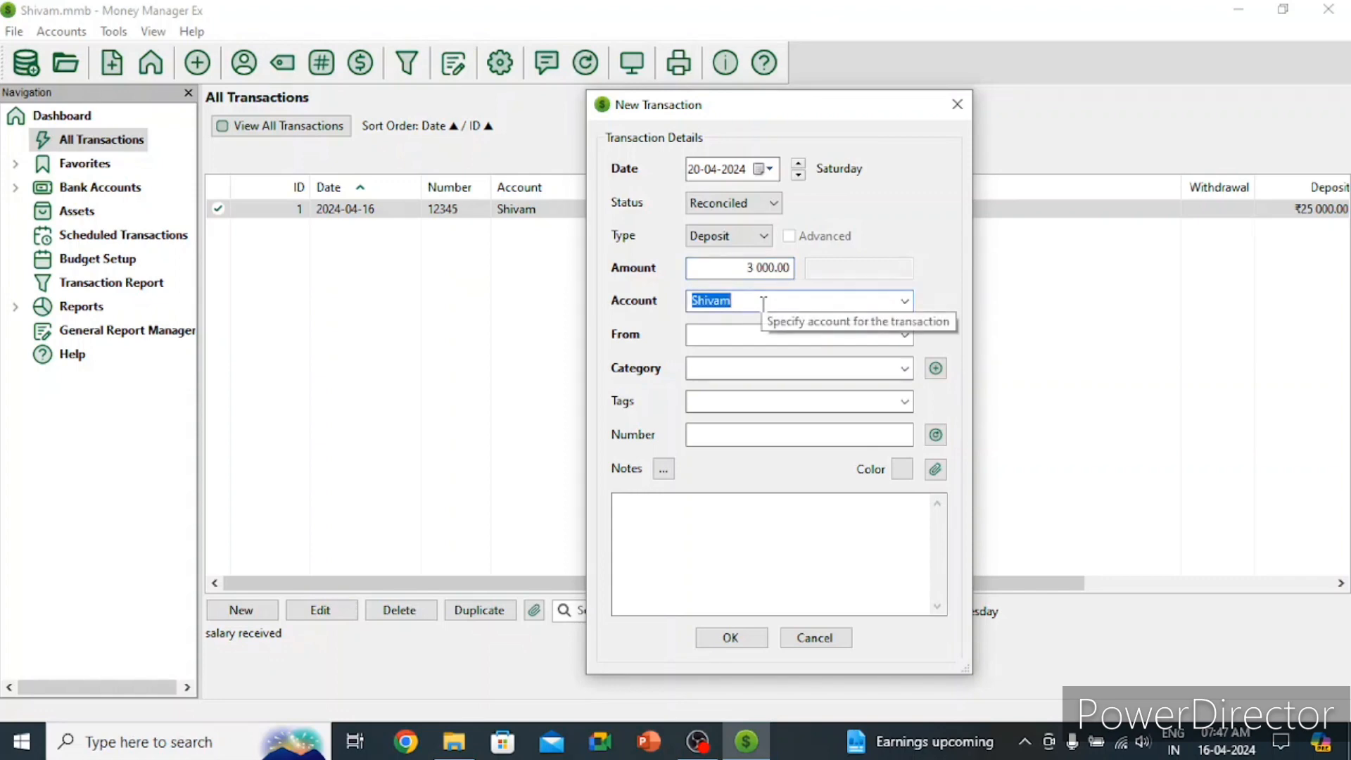
left_click(832, 337)
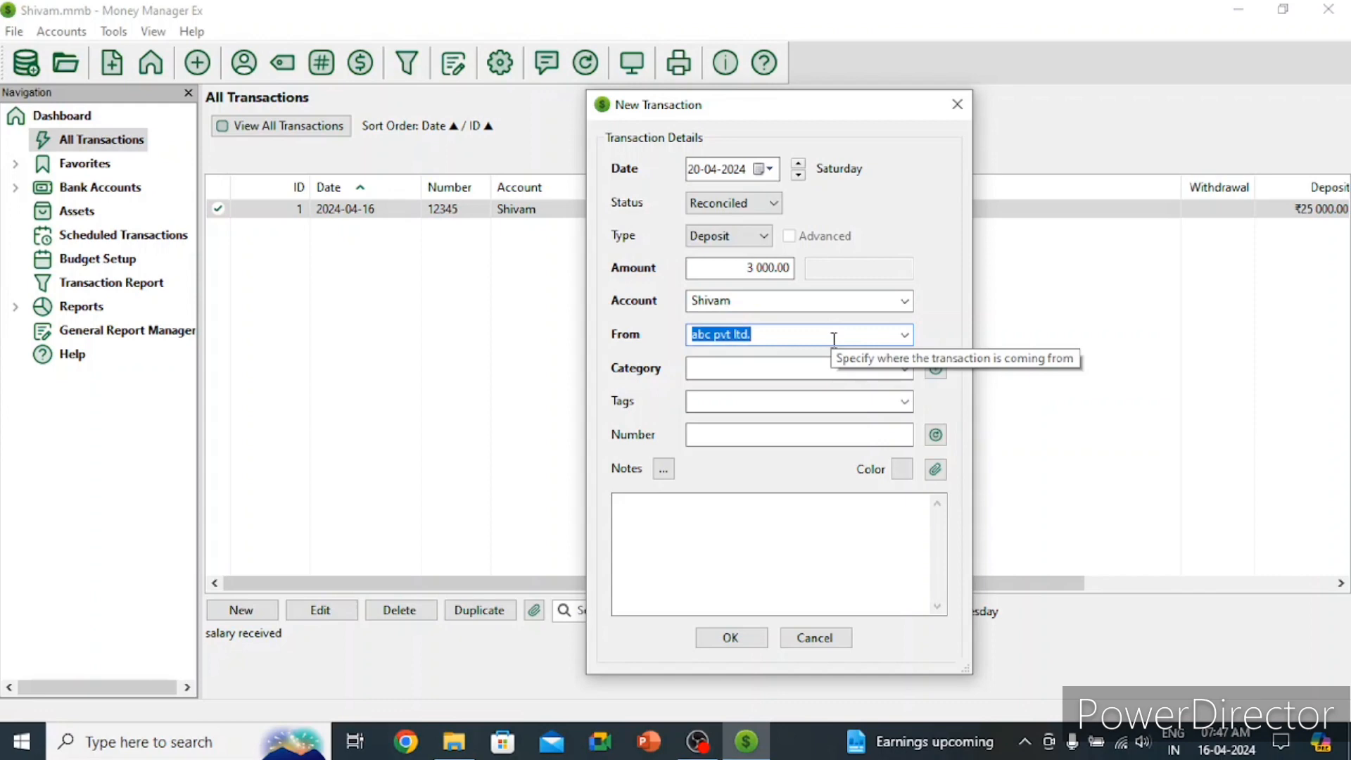
left_click(772, 368)
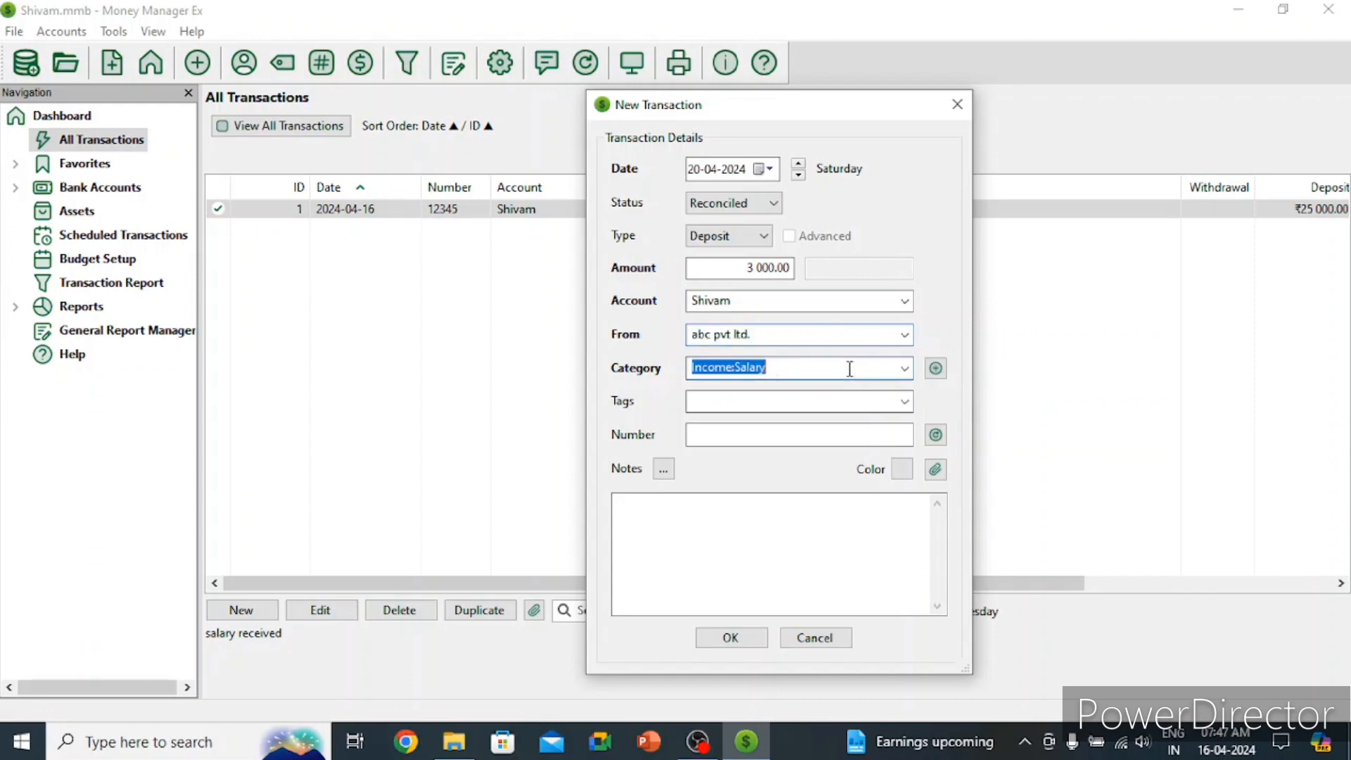
left_click(899, 373)
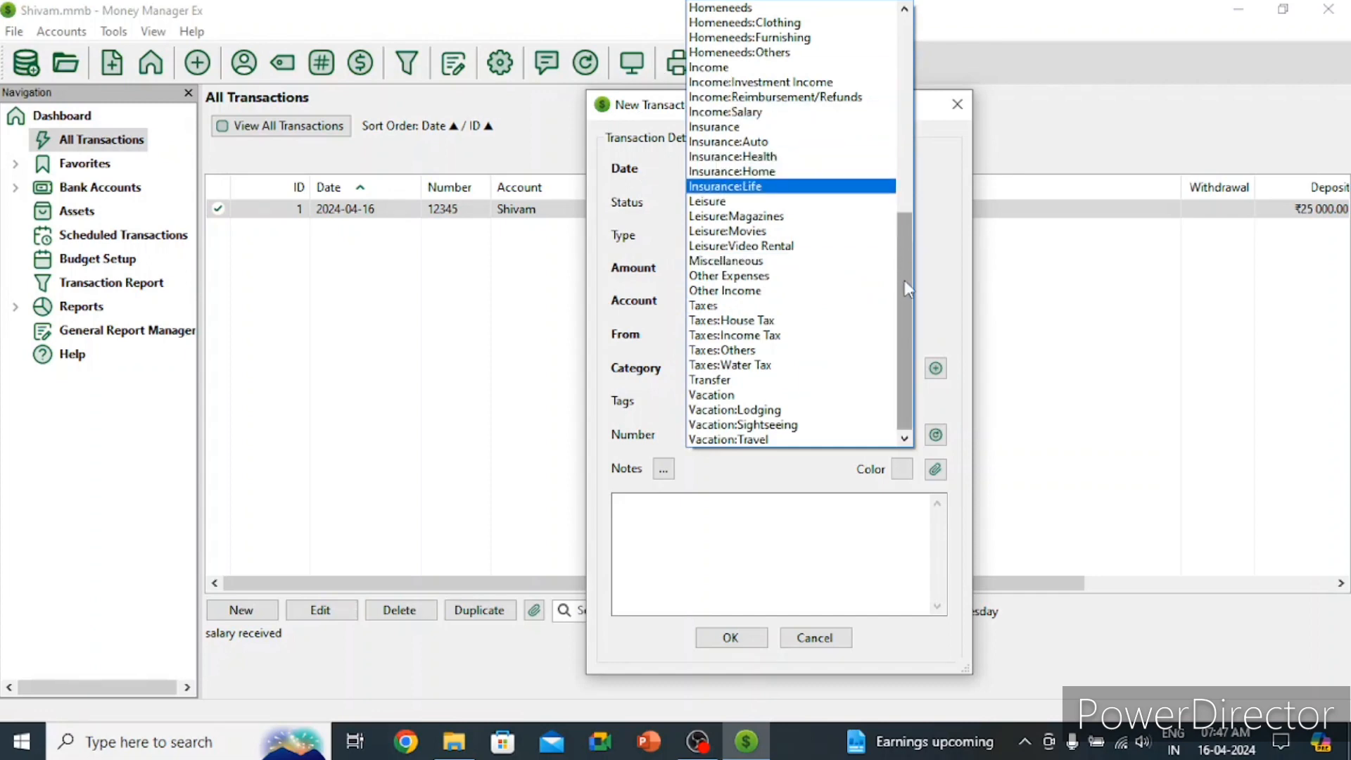
left_click_drag(905, 282, 907, 246)
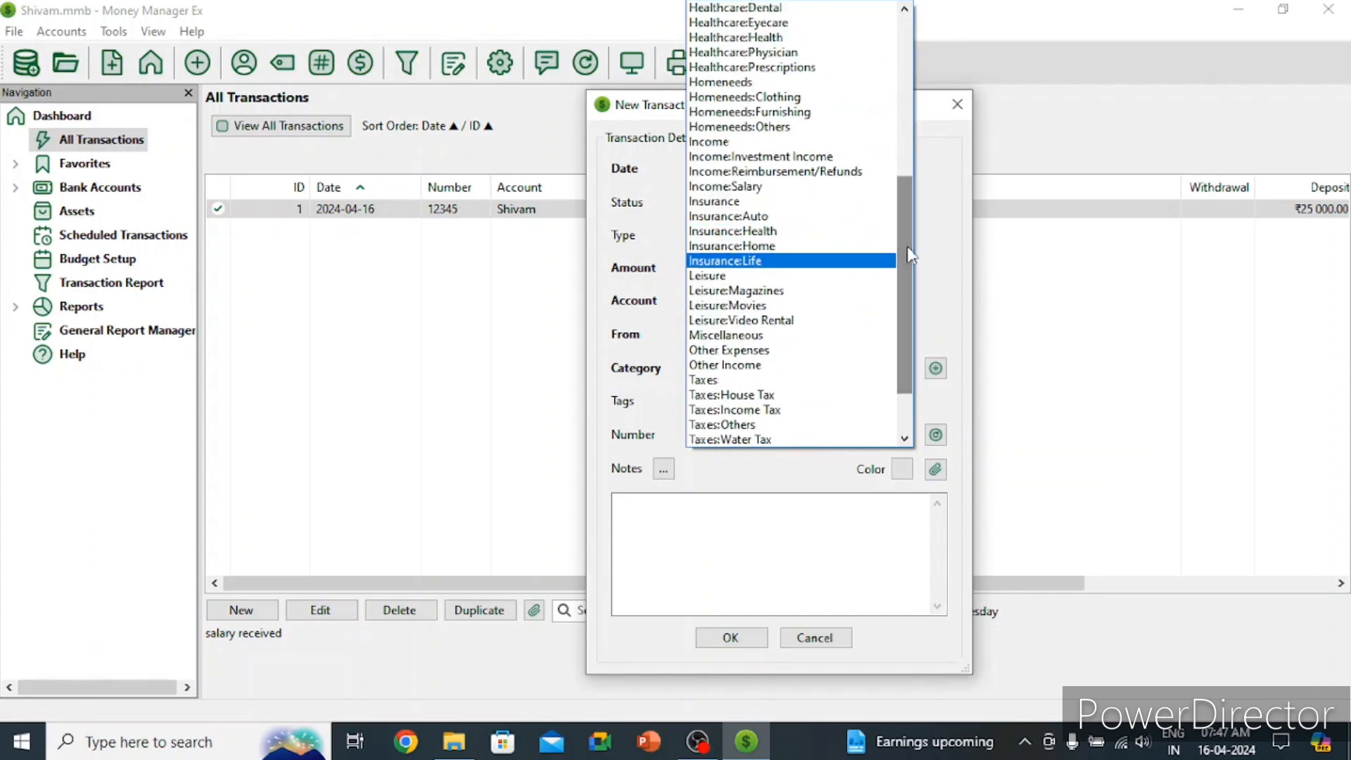
left_click(714, 192)
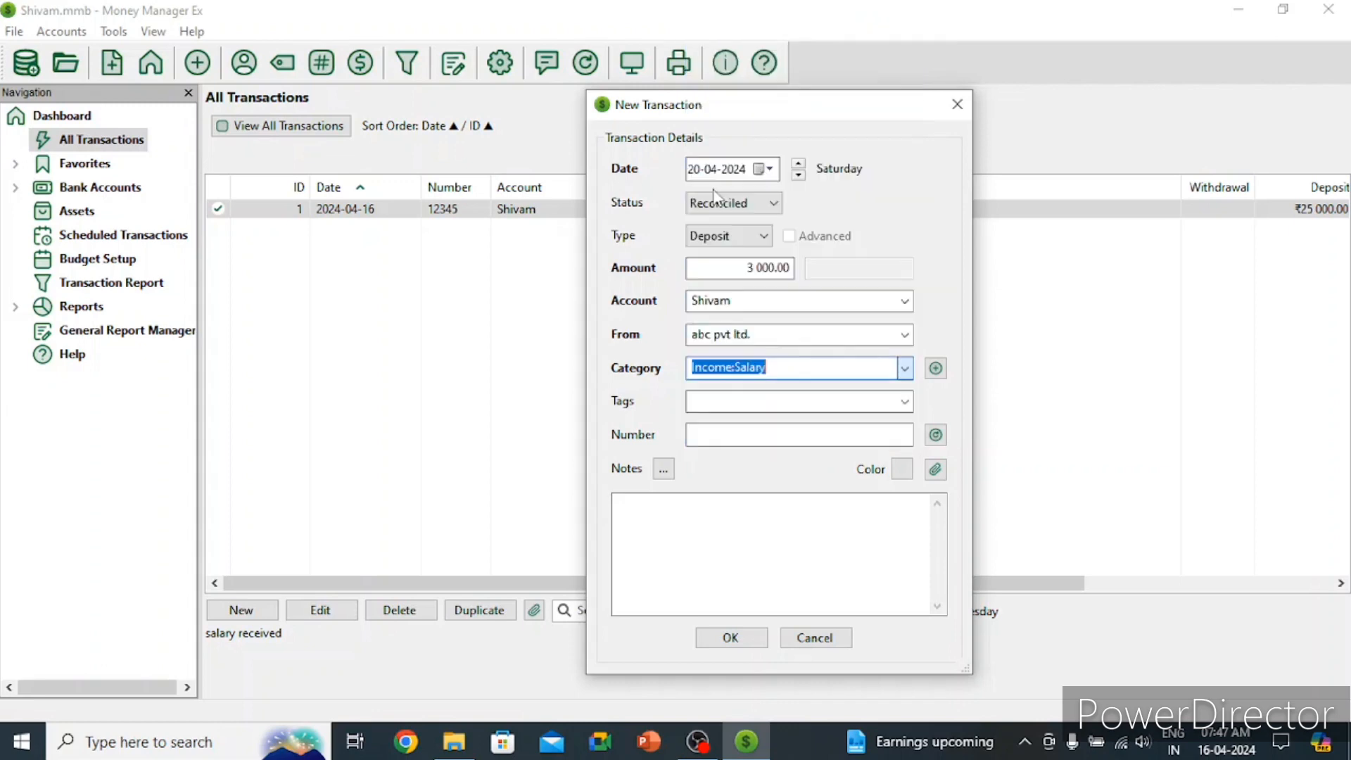
left_click(777, 401)
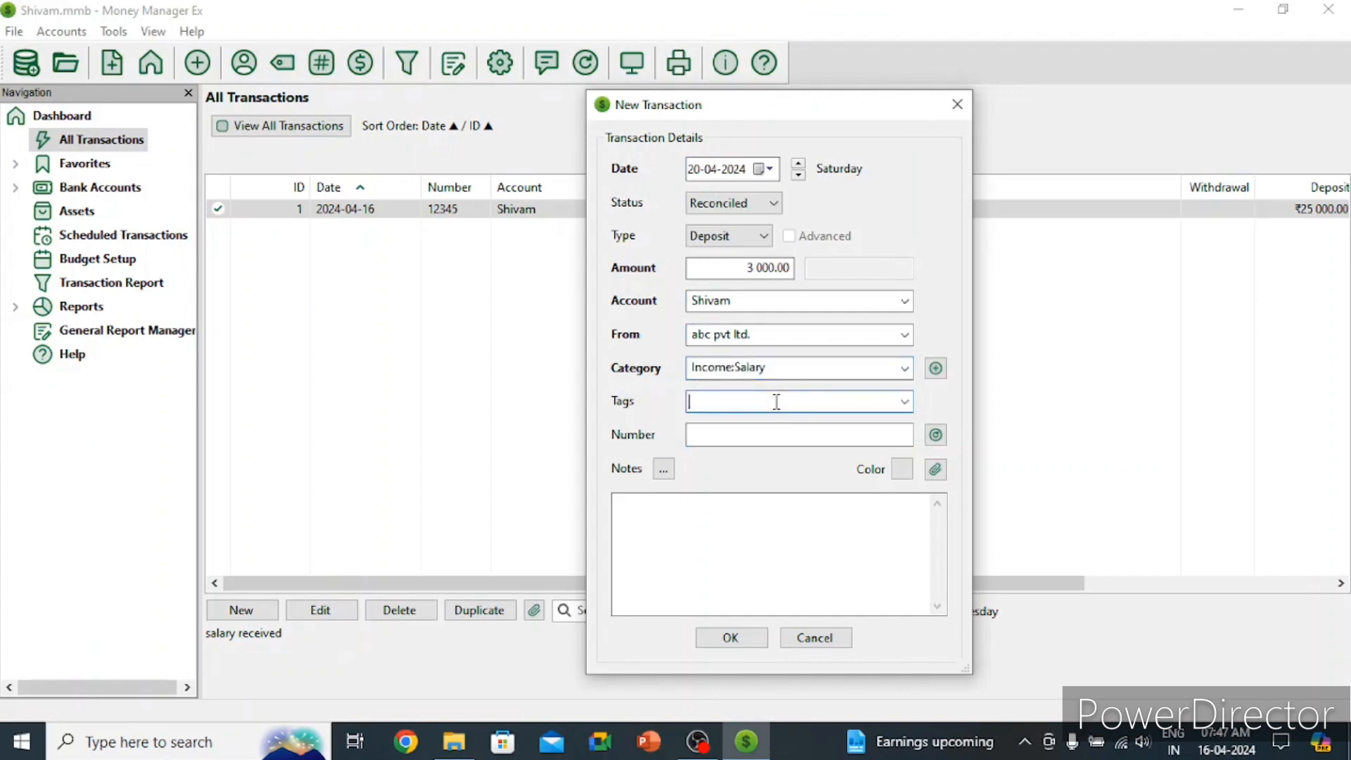
Step: Tag the deposit with new tag 'bonus', number 87654, note 'bonus received', and save
type("bonus")
left_click(778, 436)
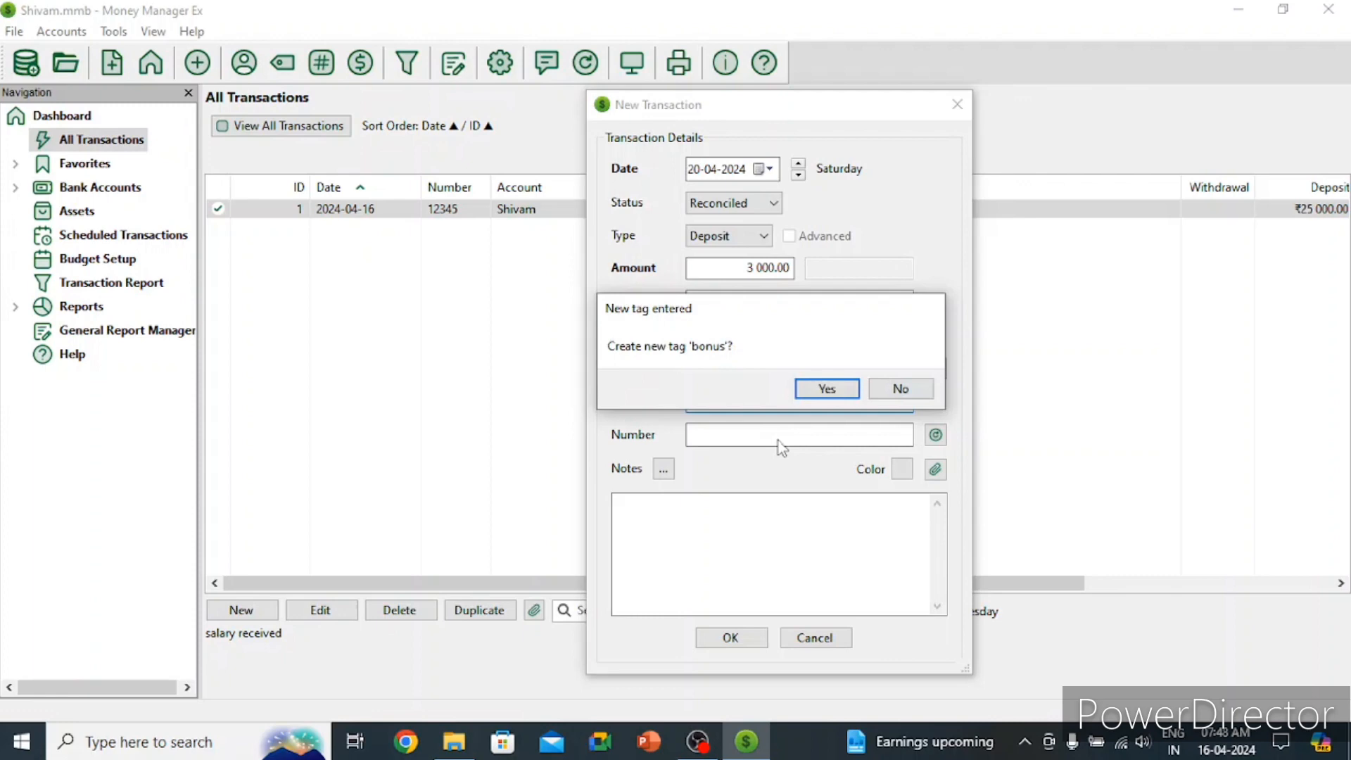
left_click(836, 389)
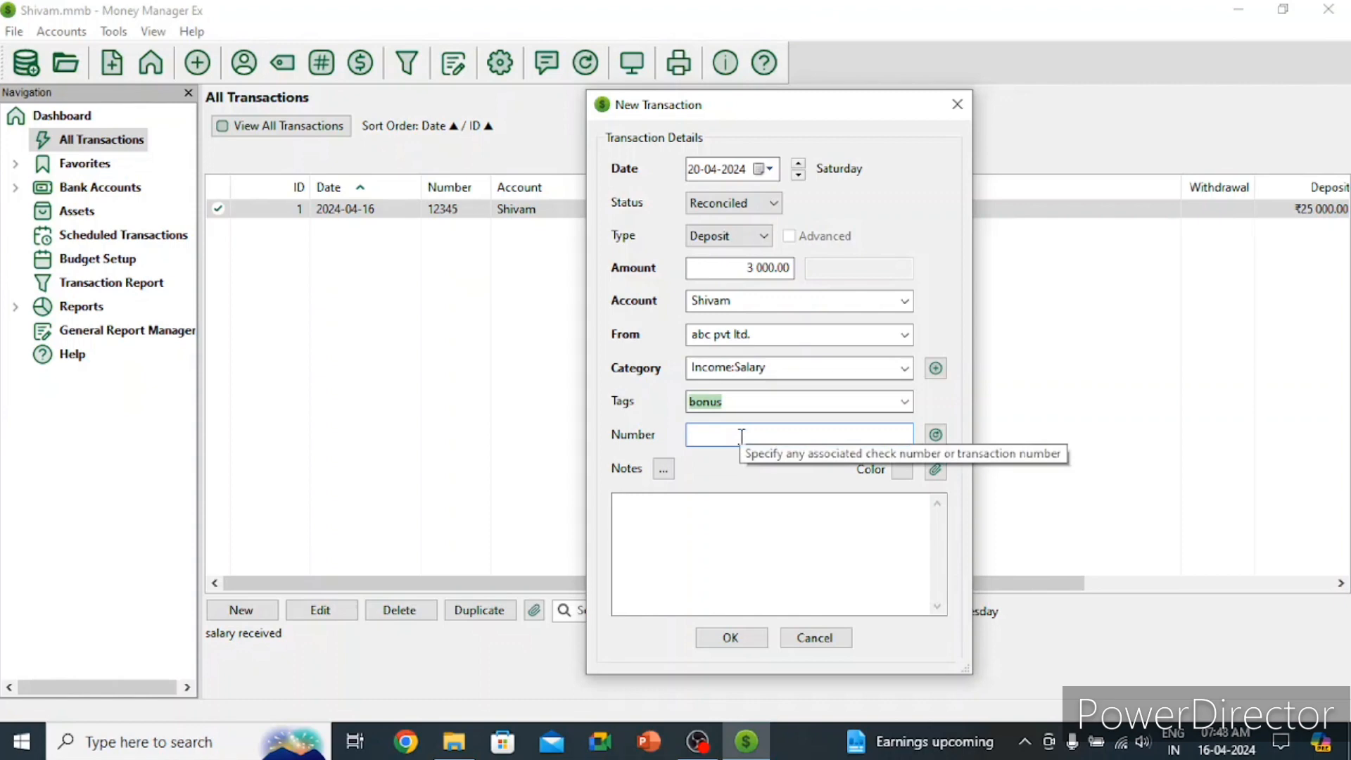
type("87654")
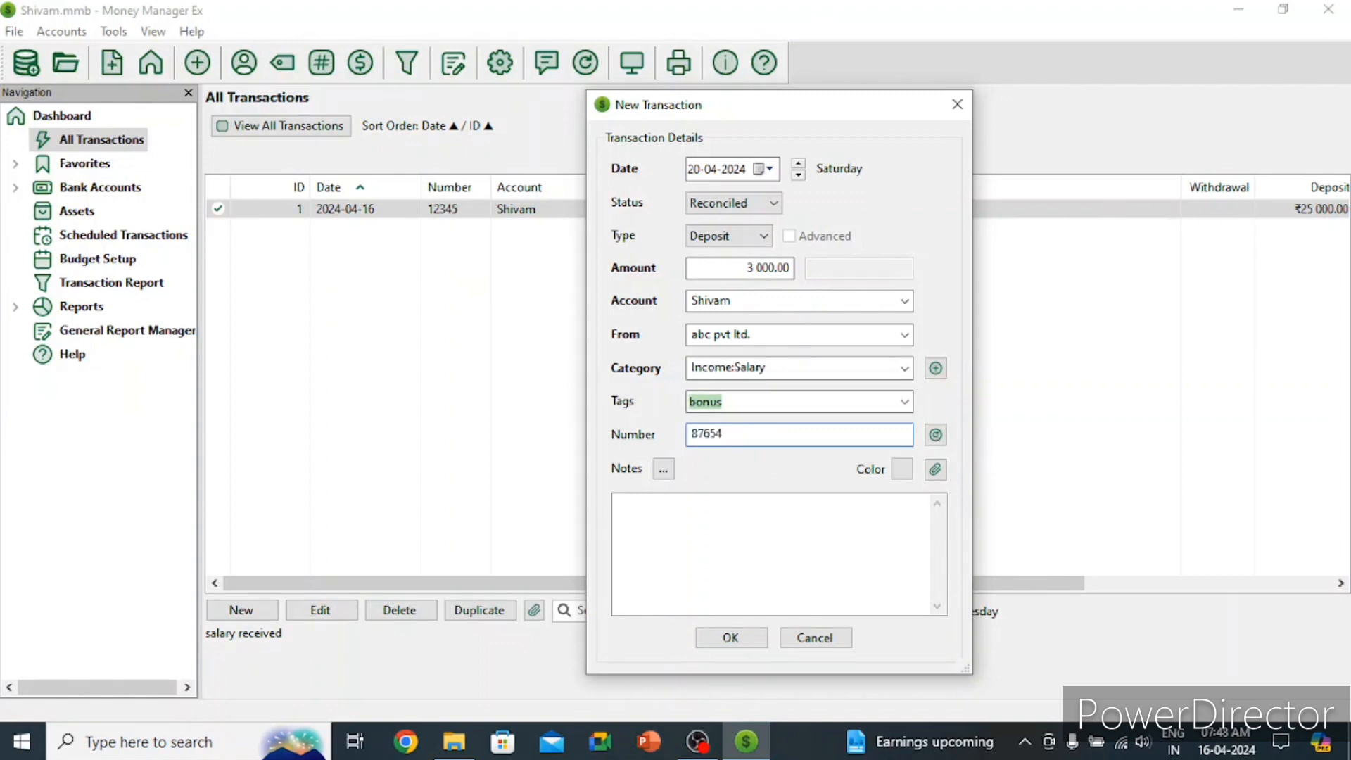
left_click(740, 534)
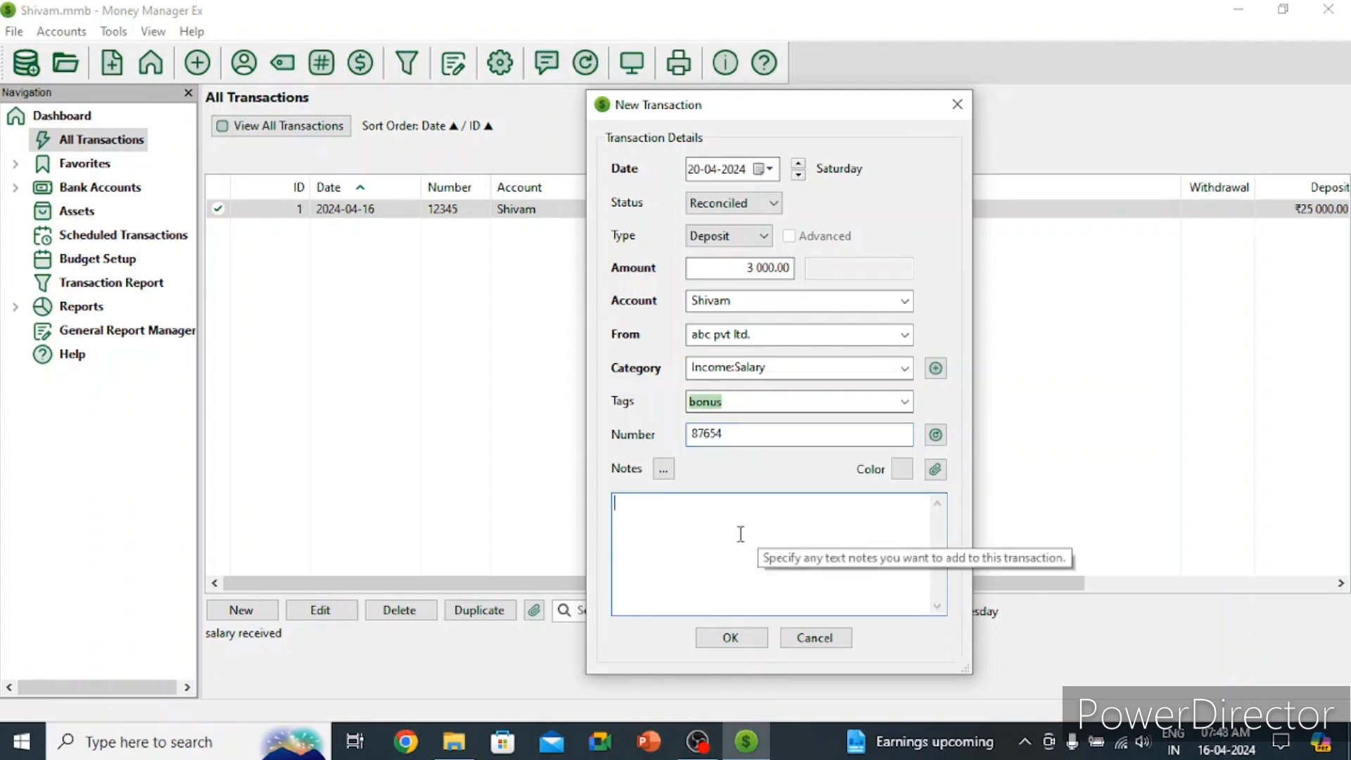
type("bonus ")
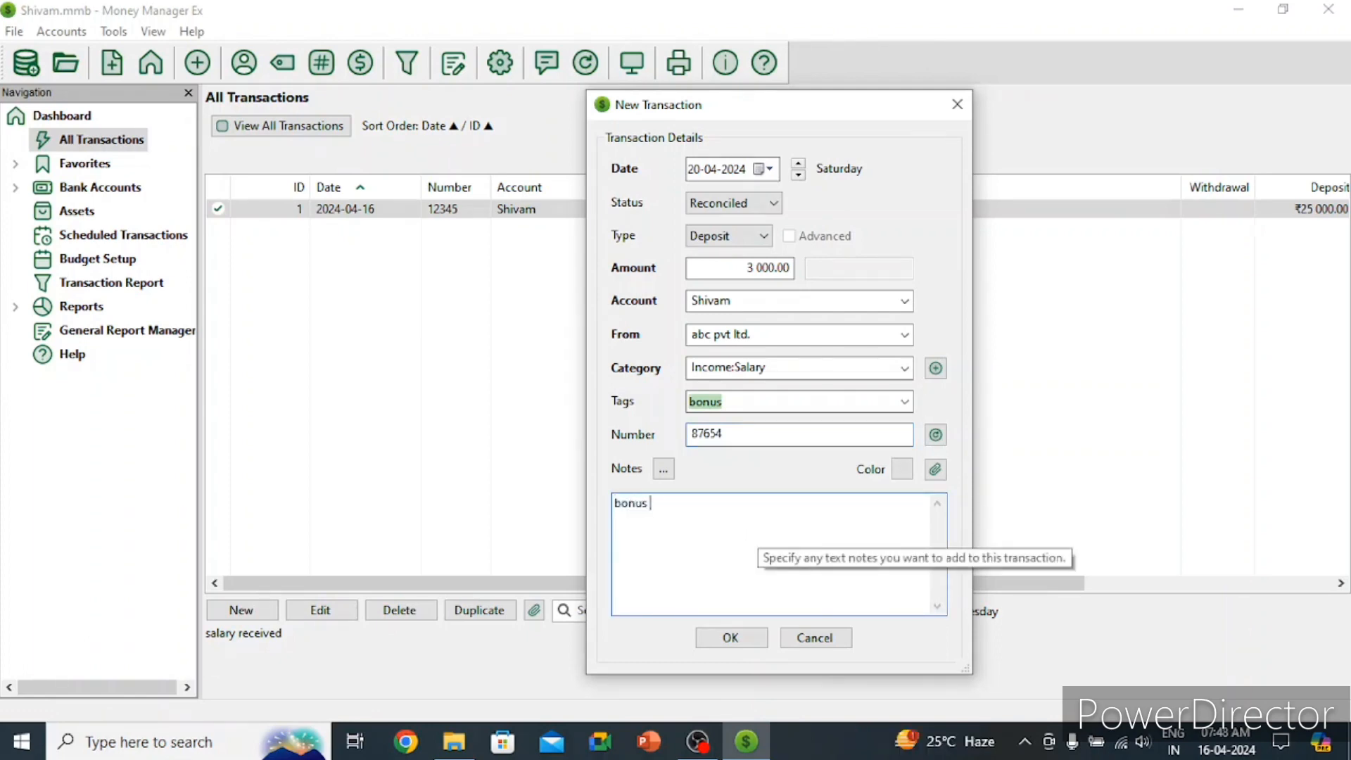
type("rece")
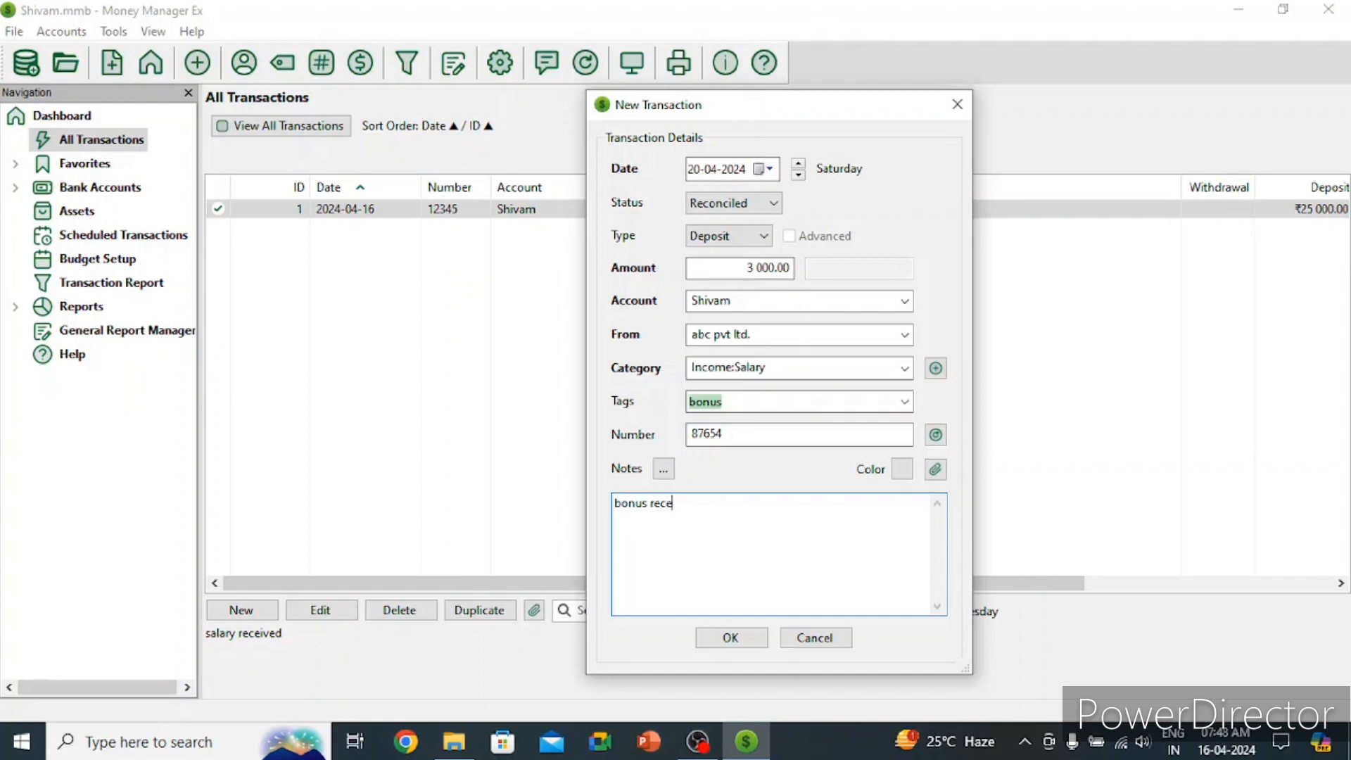
type("ived")
left_click(730, 641)
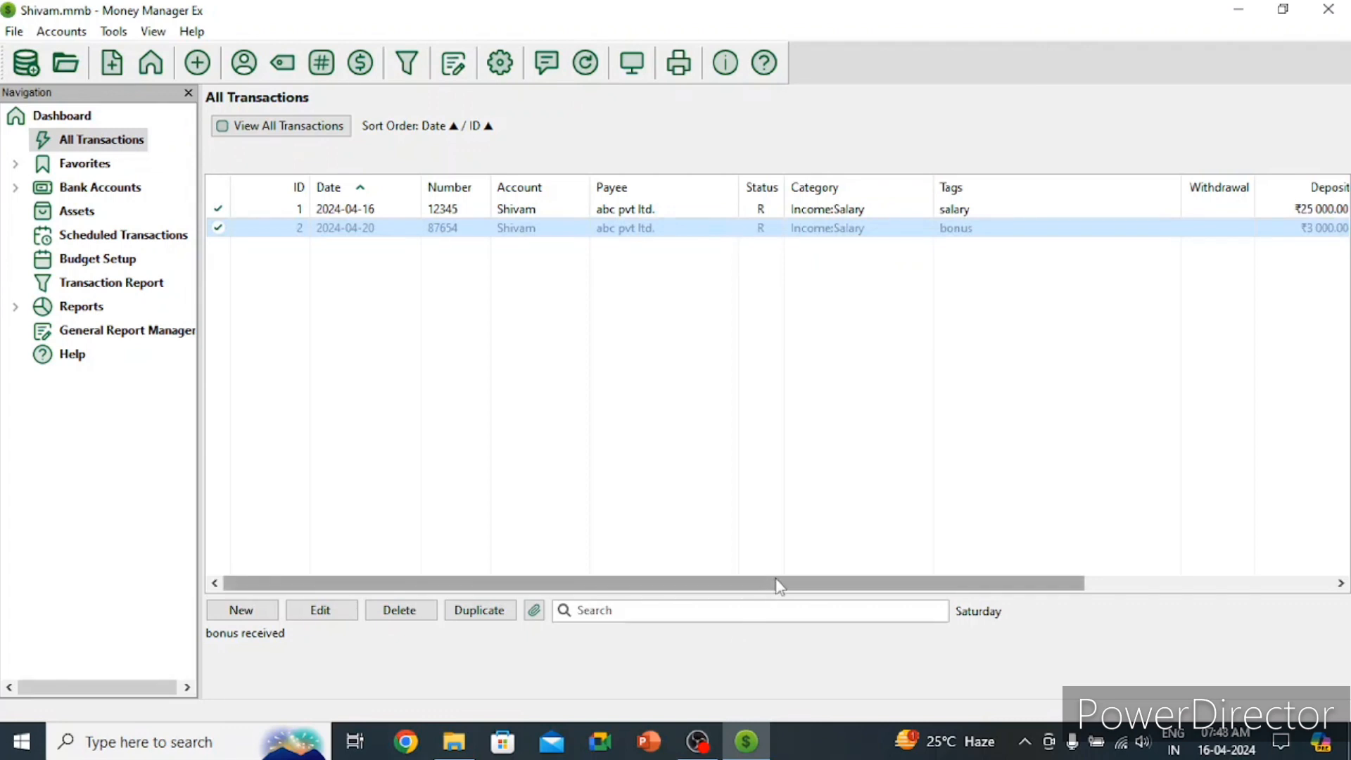
Step: Scroll the transaction grid right to read the Notes column, then show the empty Assets list
left_click_drag(778, 582, 848, 595)
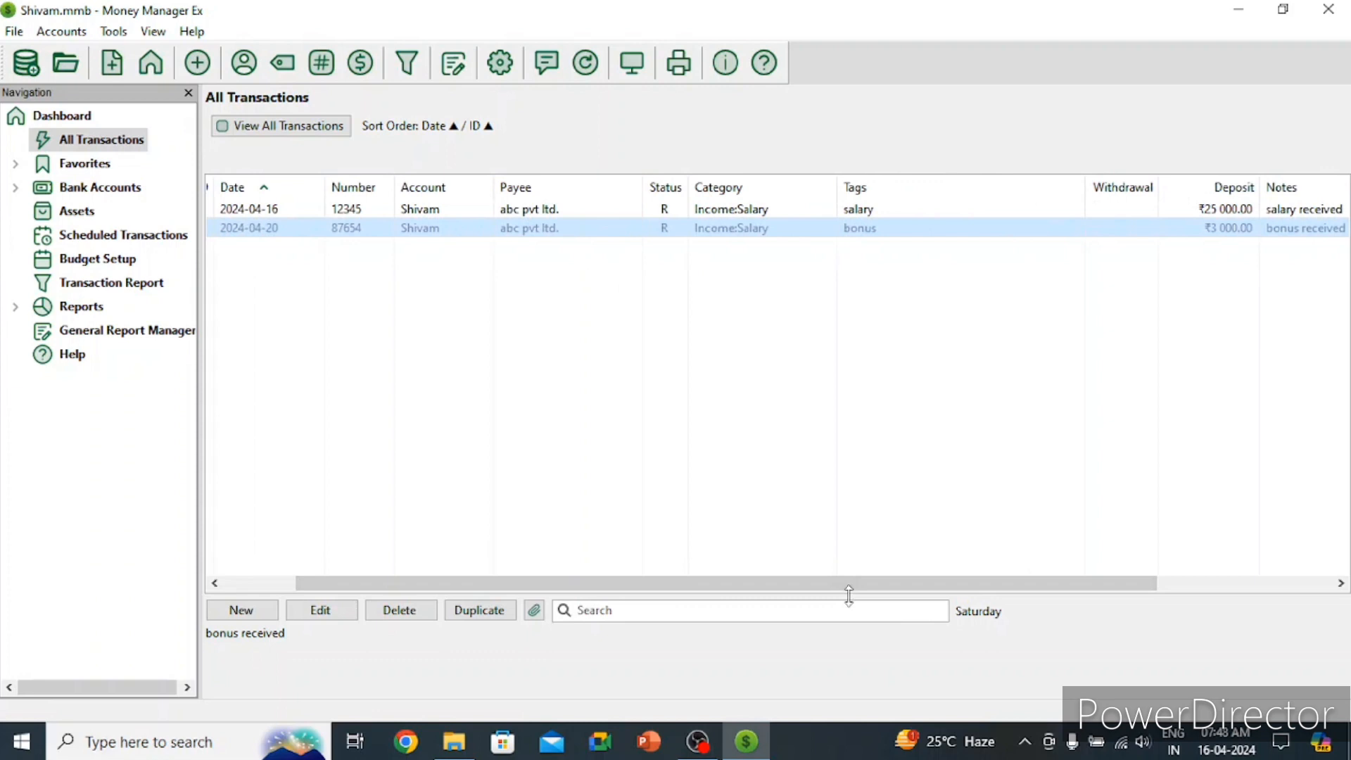
left_click_drag(848, 595, 1133, 588)
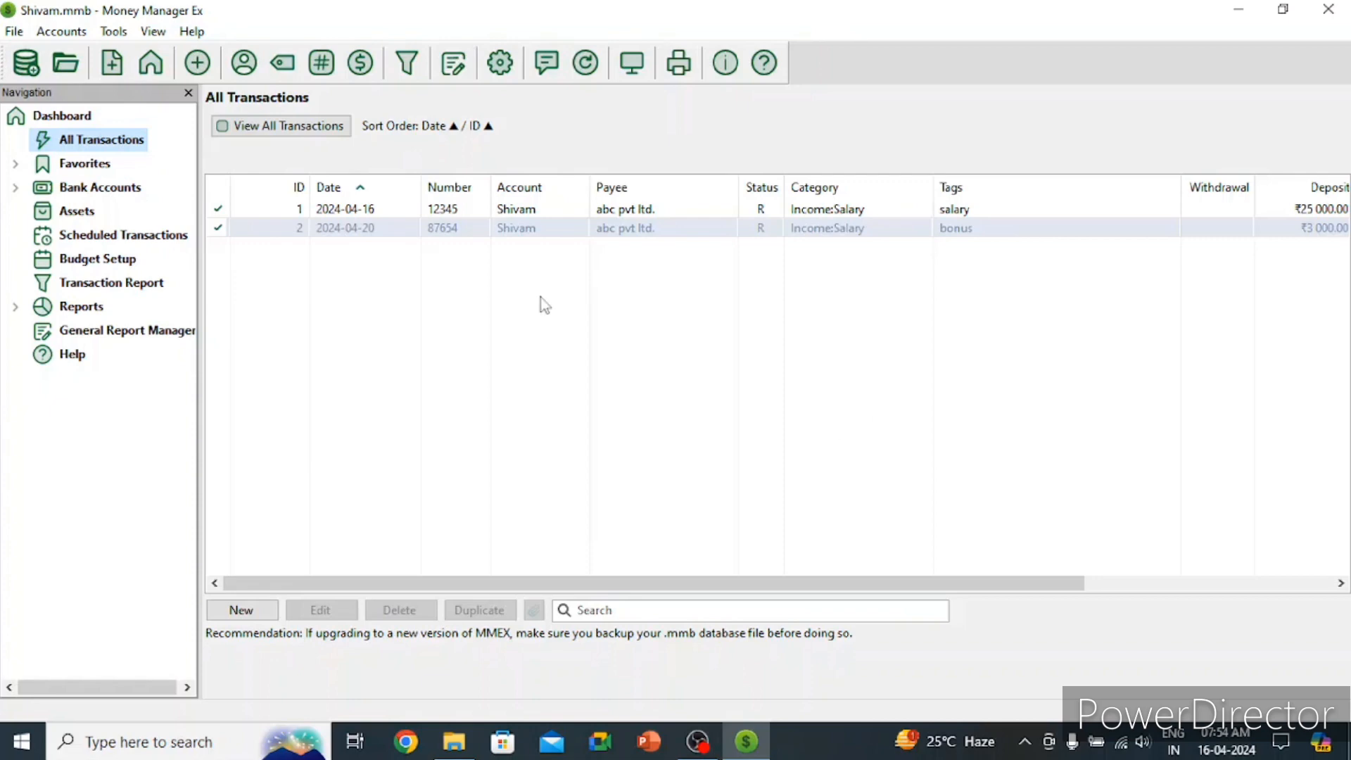
left_click(85, 221)
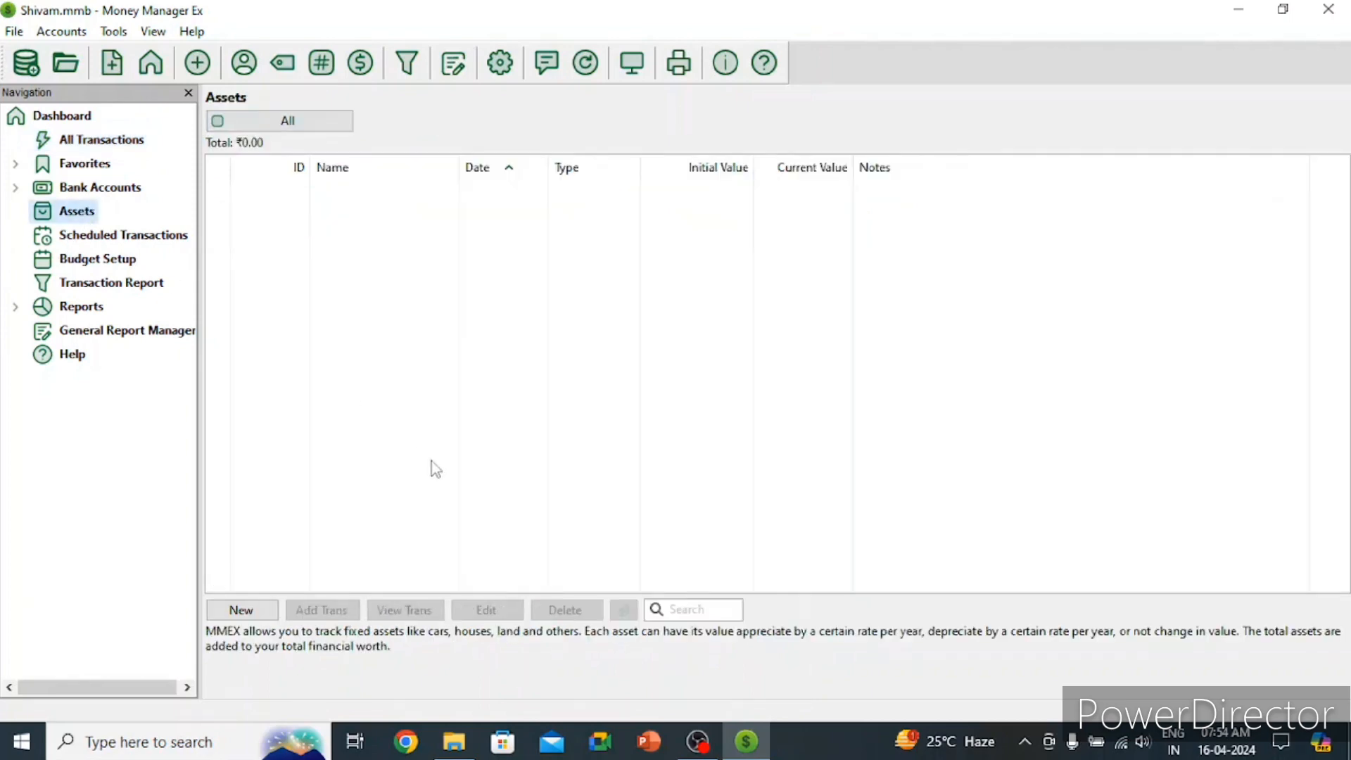
Step: Start a new asset named House, correcting the typo in the name
left_click(238, 611)
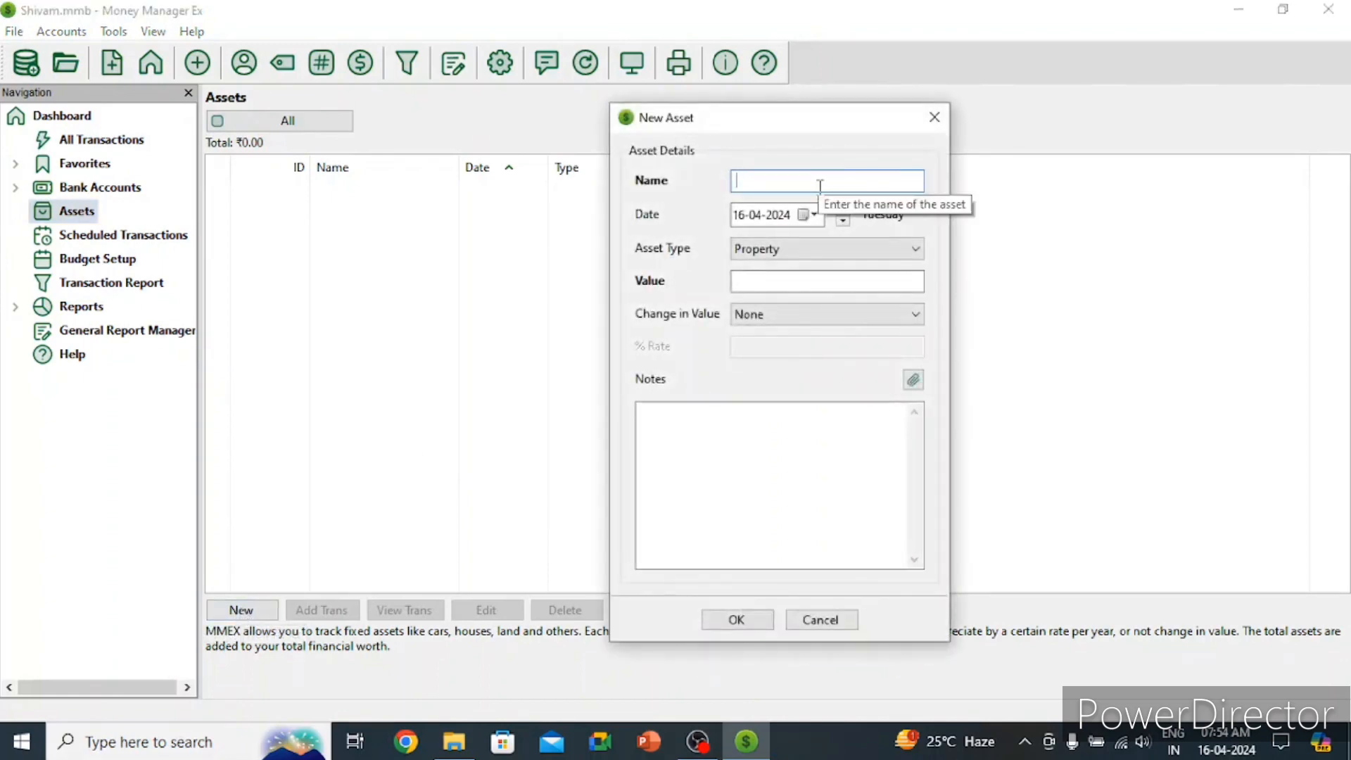
type("Hiuse")
key("BackSpace")
key("BackSpace")
key("BackSpace")
key("BackSpace")
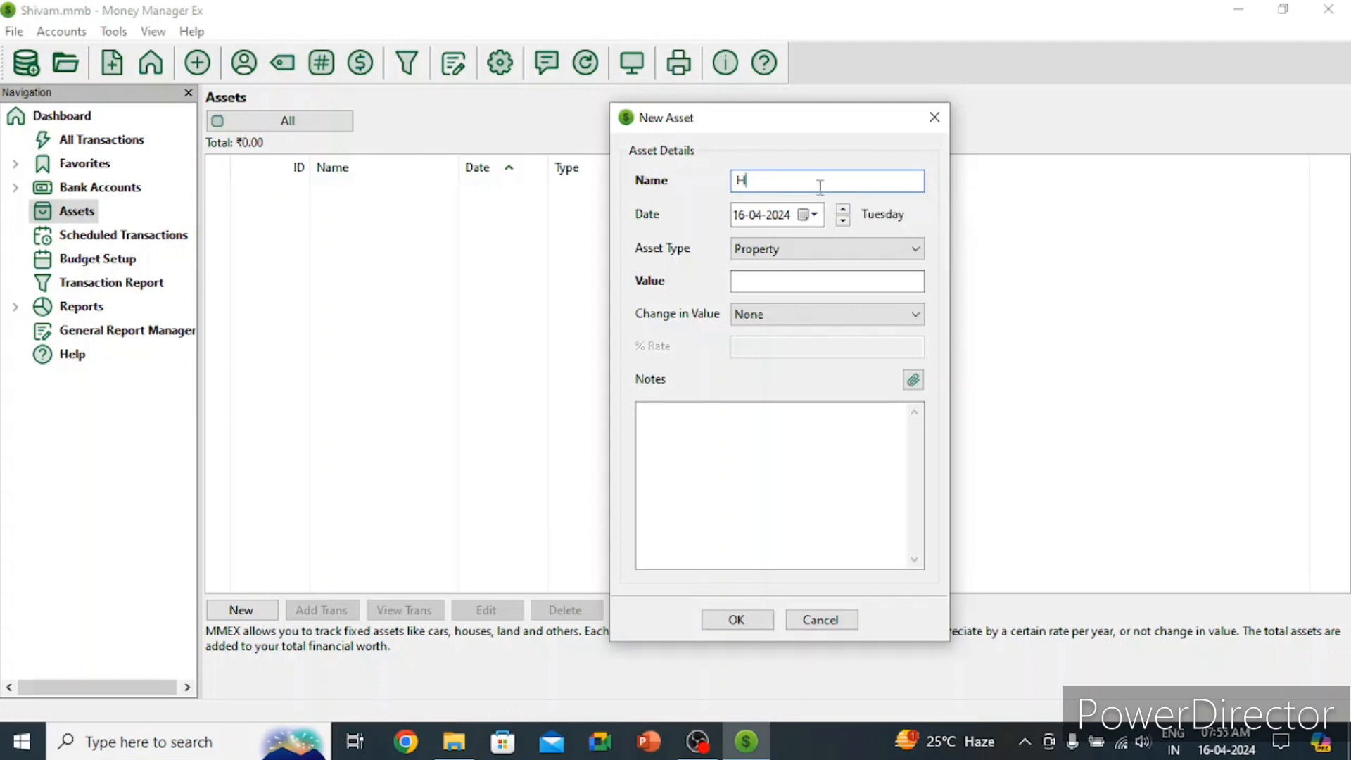
type("ouse")
Step: Set the asset's date to 16-02-2000 in the calendar
left_click(804, 217)
left_click(840, 245)
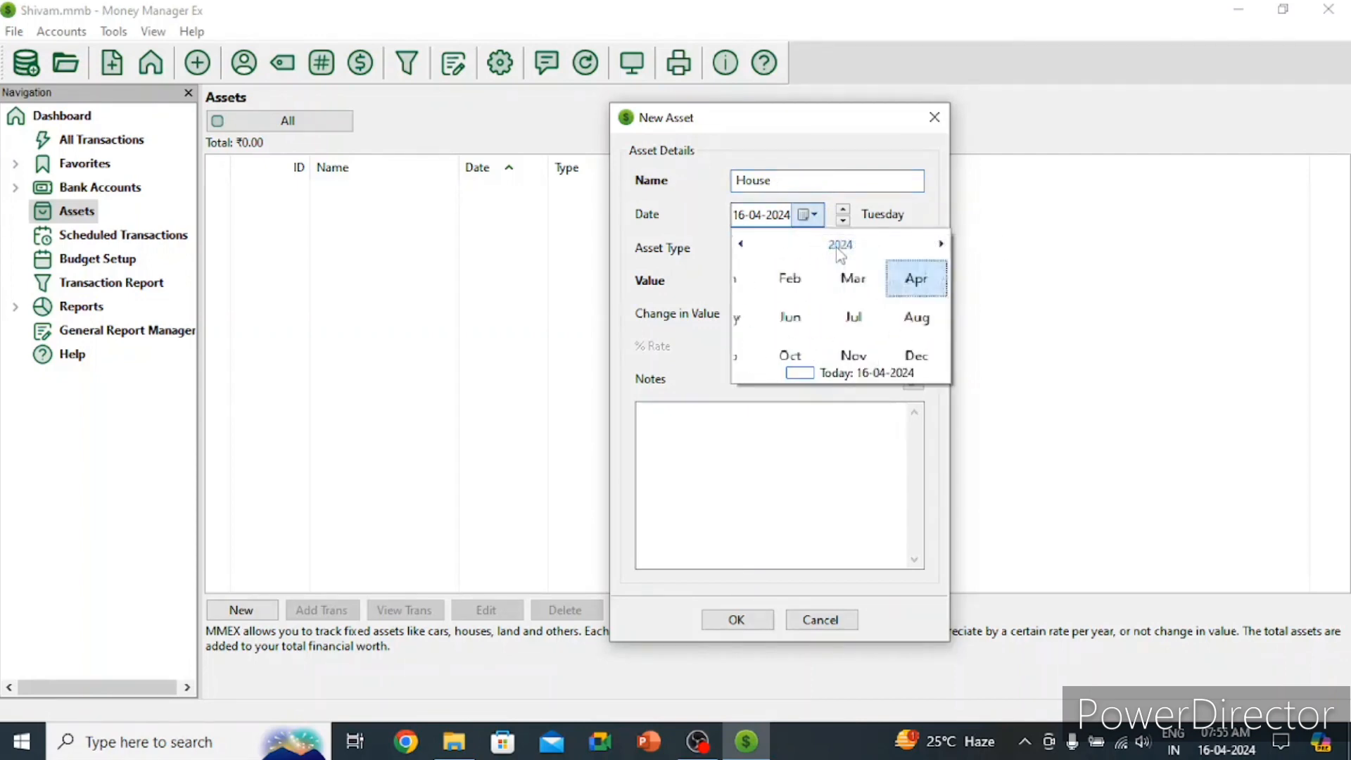
left_click(840, 245)
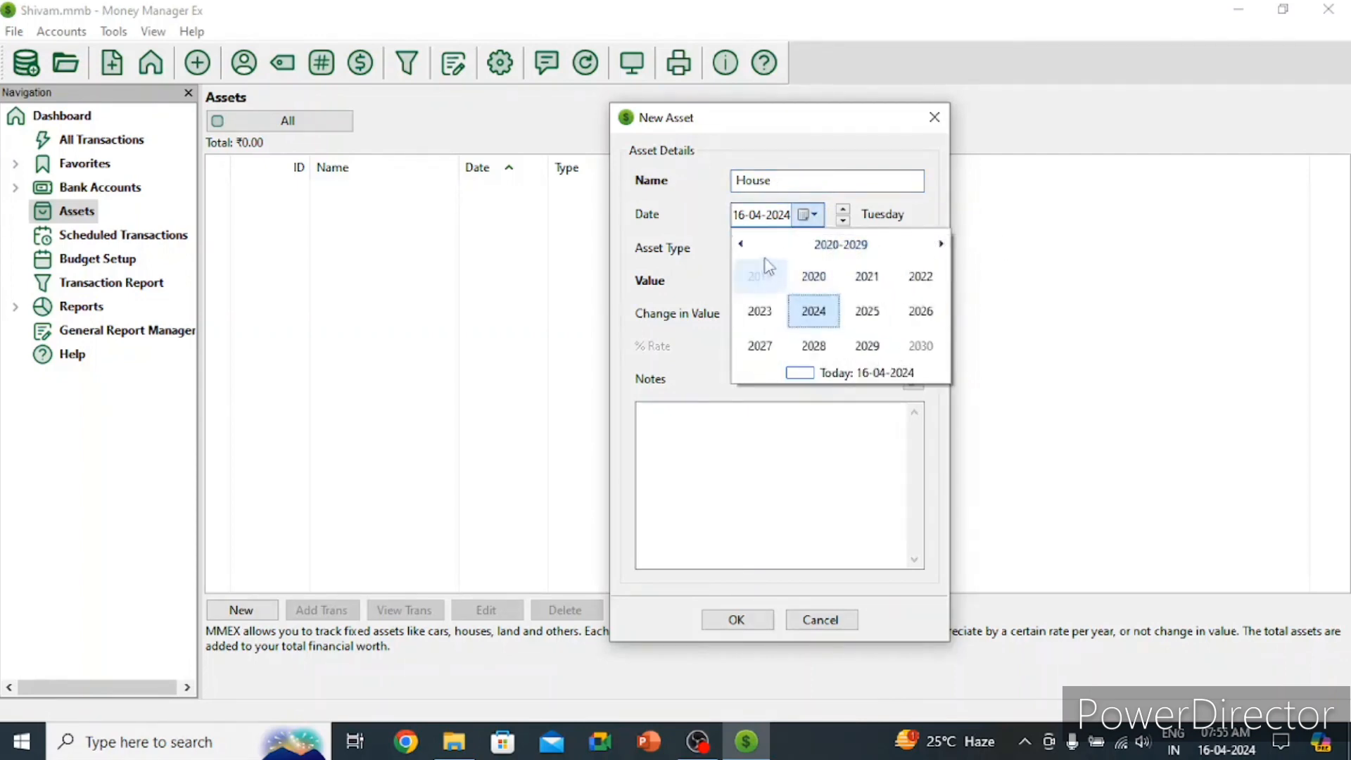
left_click(742, 244)
left_click(741, 244)
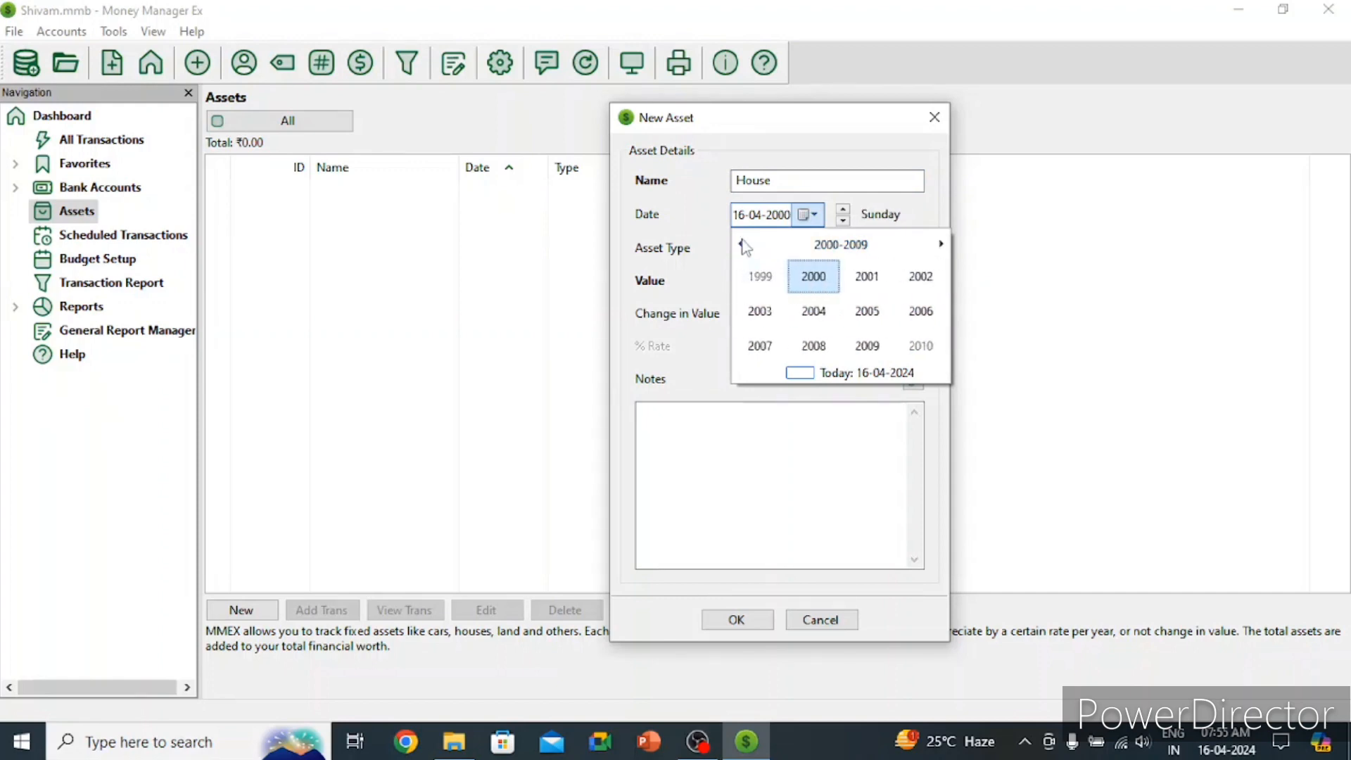
left_click(814, 276)
left_click(813, 277)
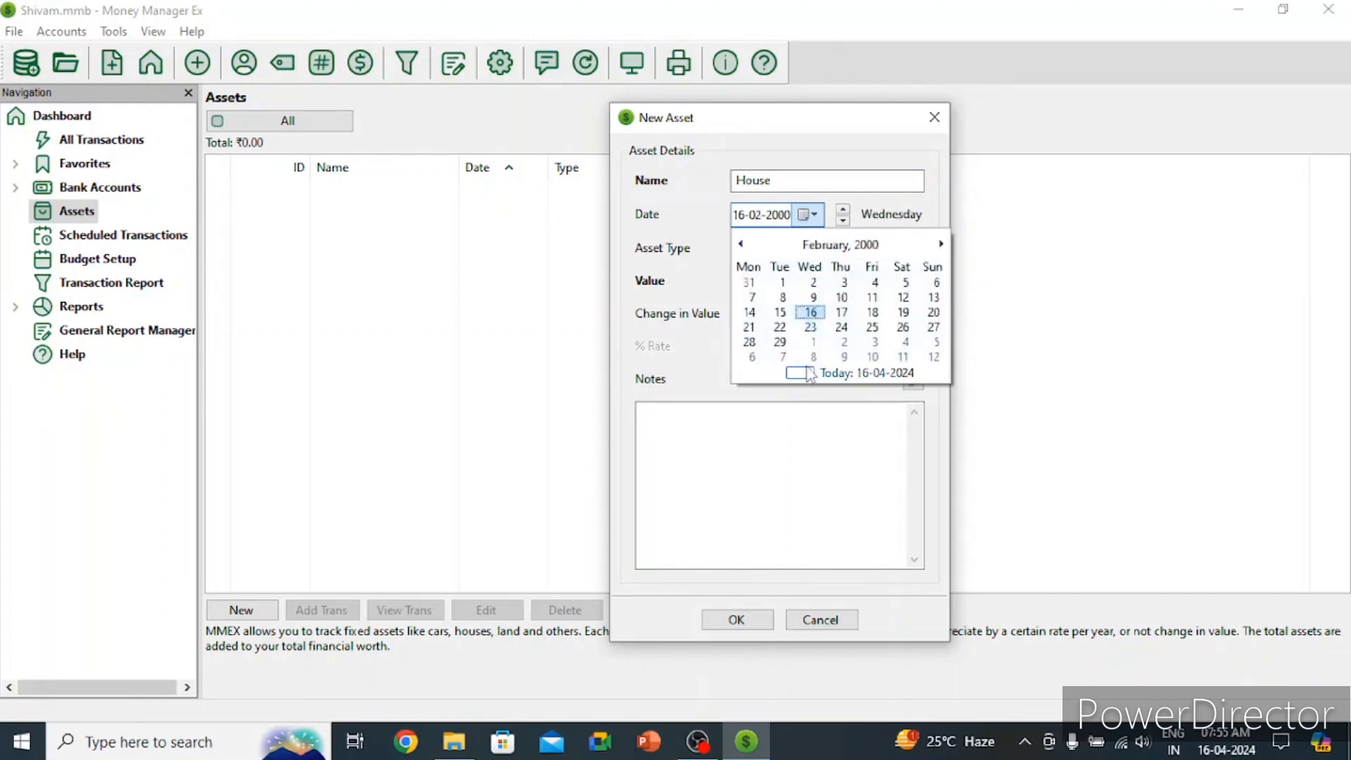
left_click(883, 214)
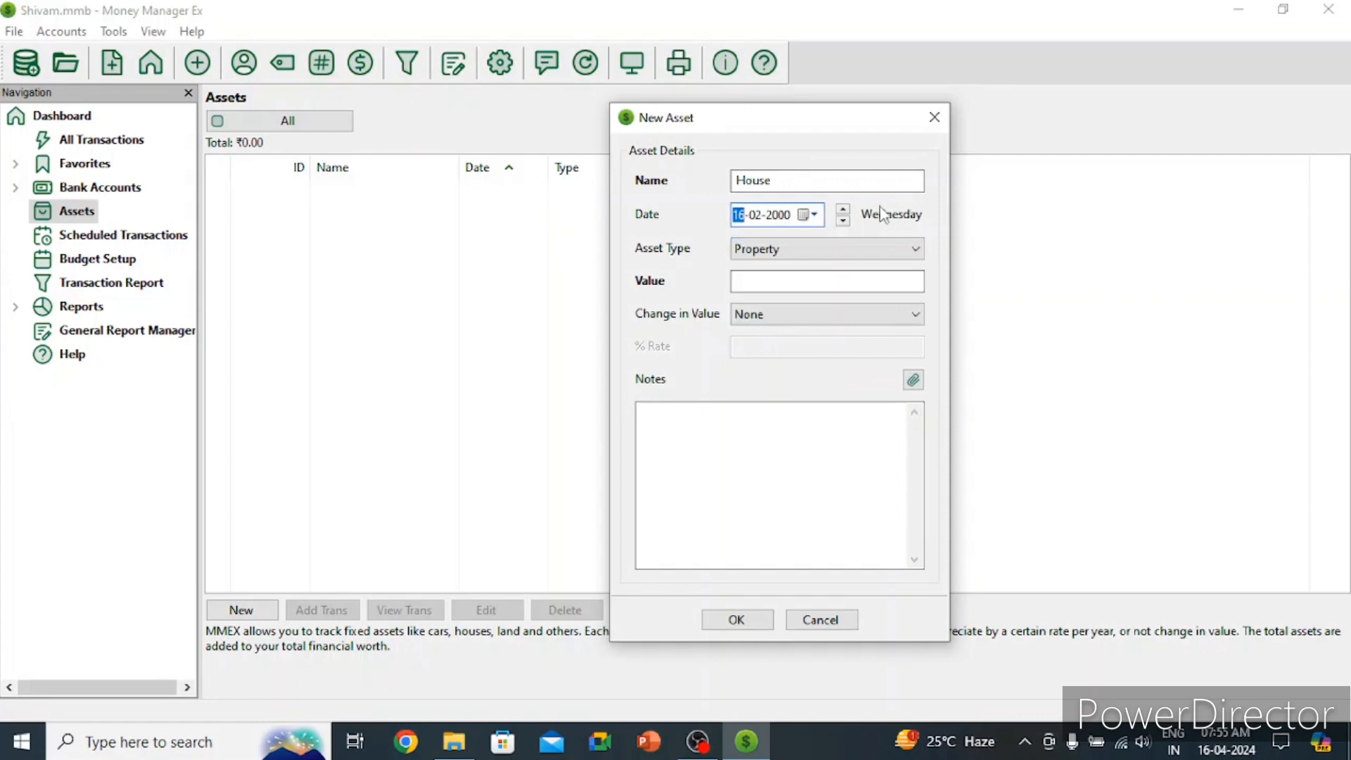
Step: Keep the Property type, enter a value of 1 500 000 and make it appreciate
left_click(885, 251)
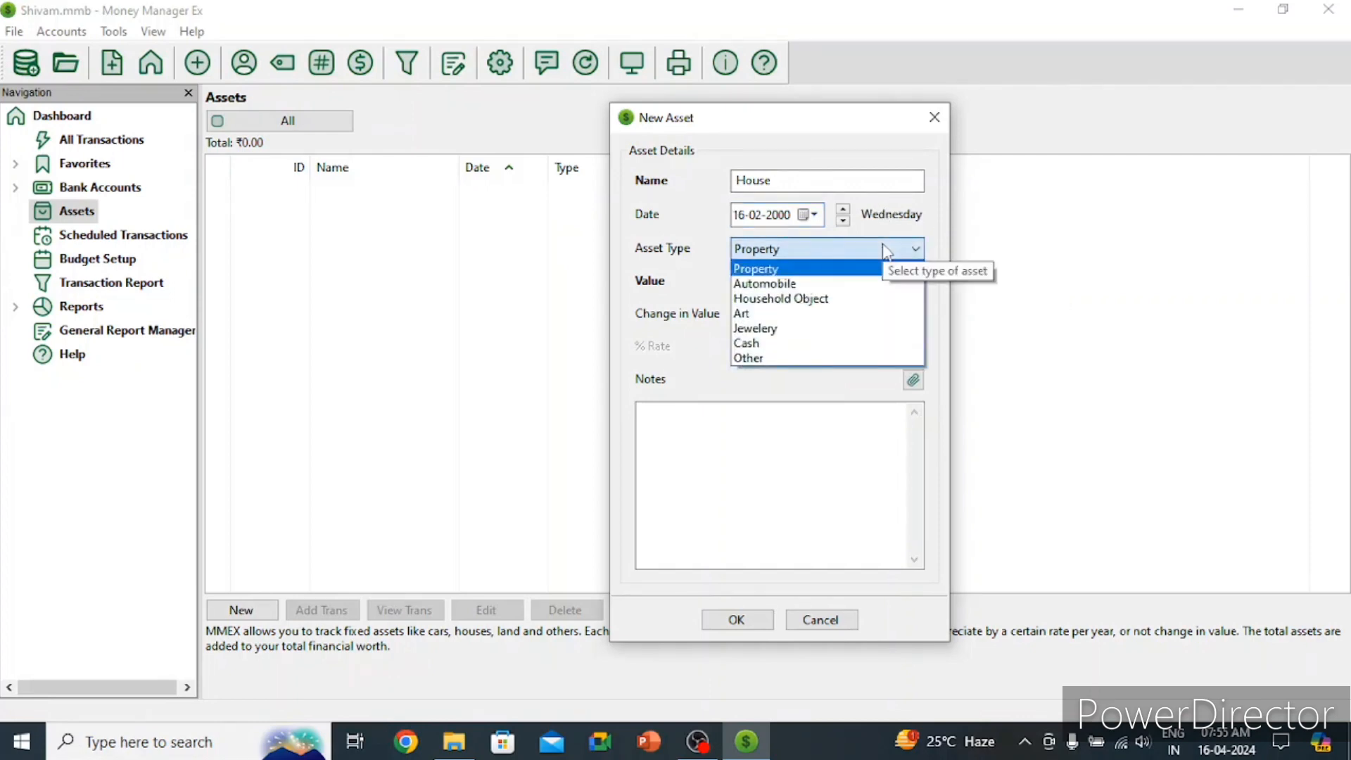
left_click(802, 265)
left_click(803, 280)
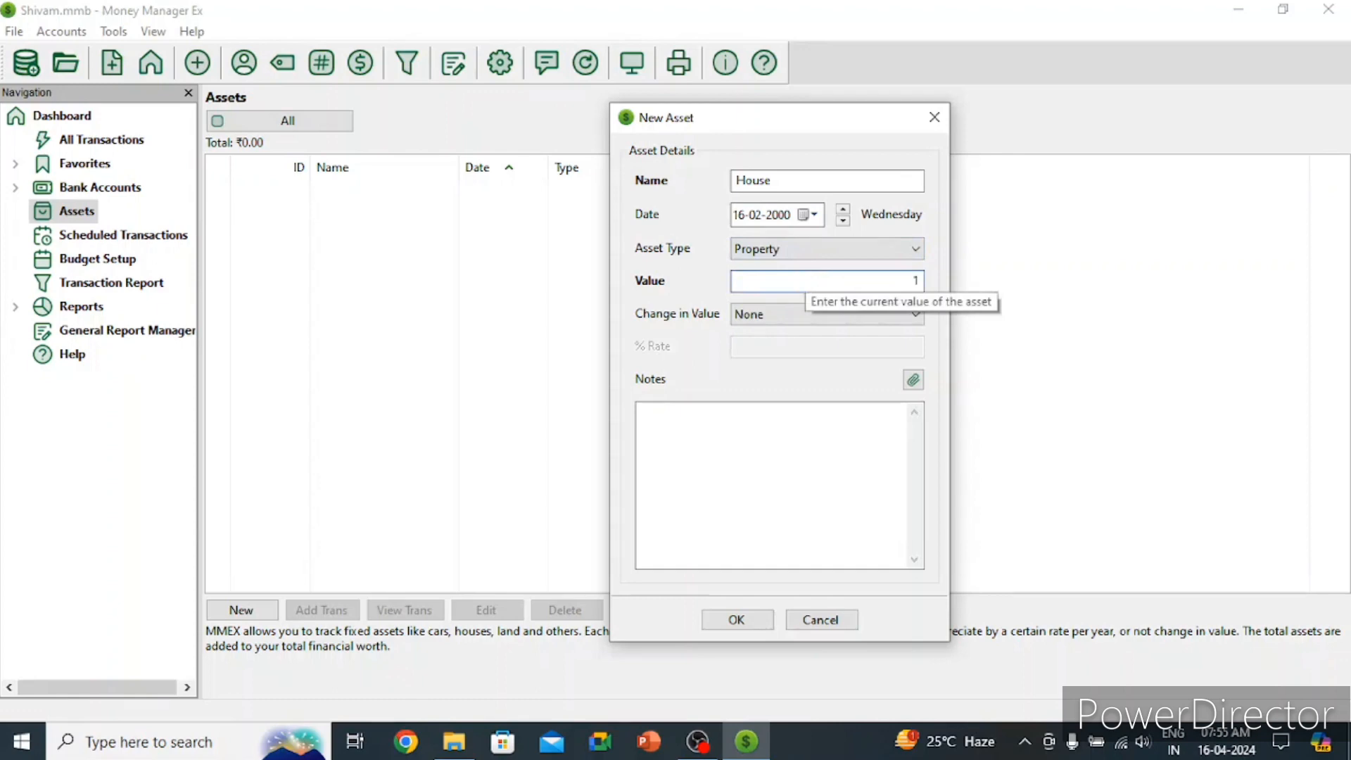
type("1 500 000")
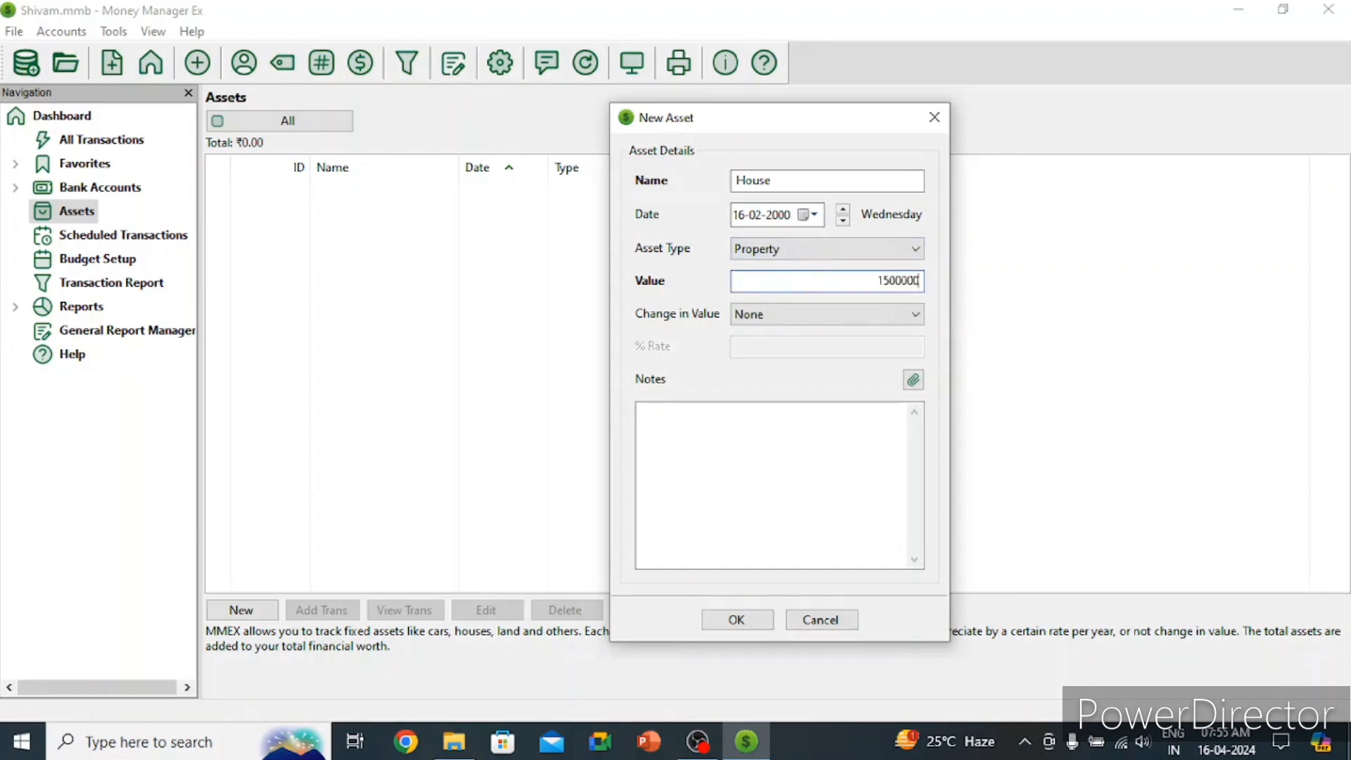
left_click(845, 309)
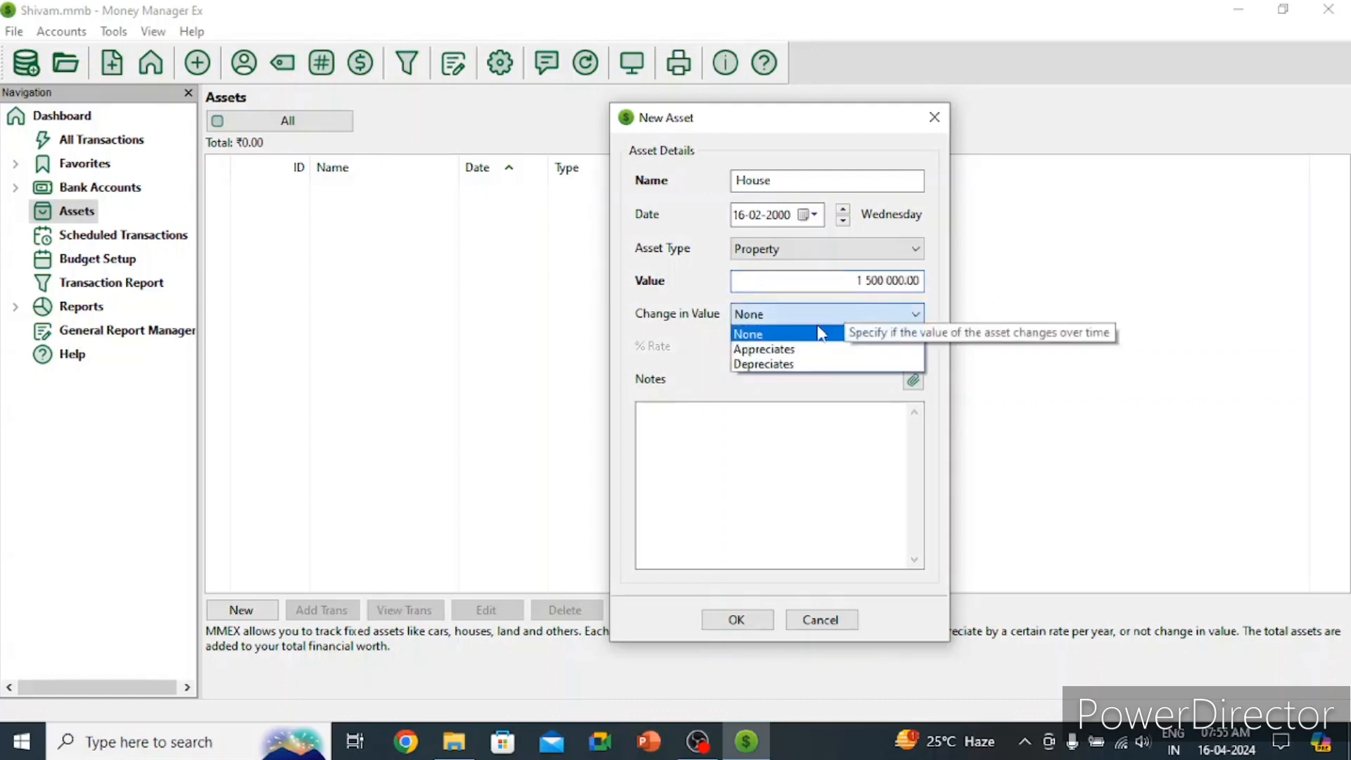
left_click(795, 344)
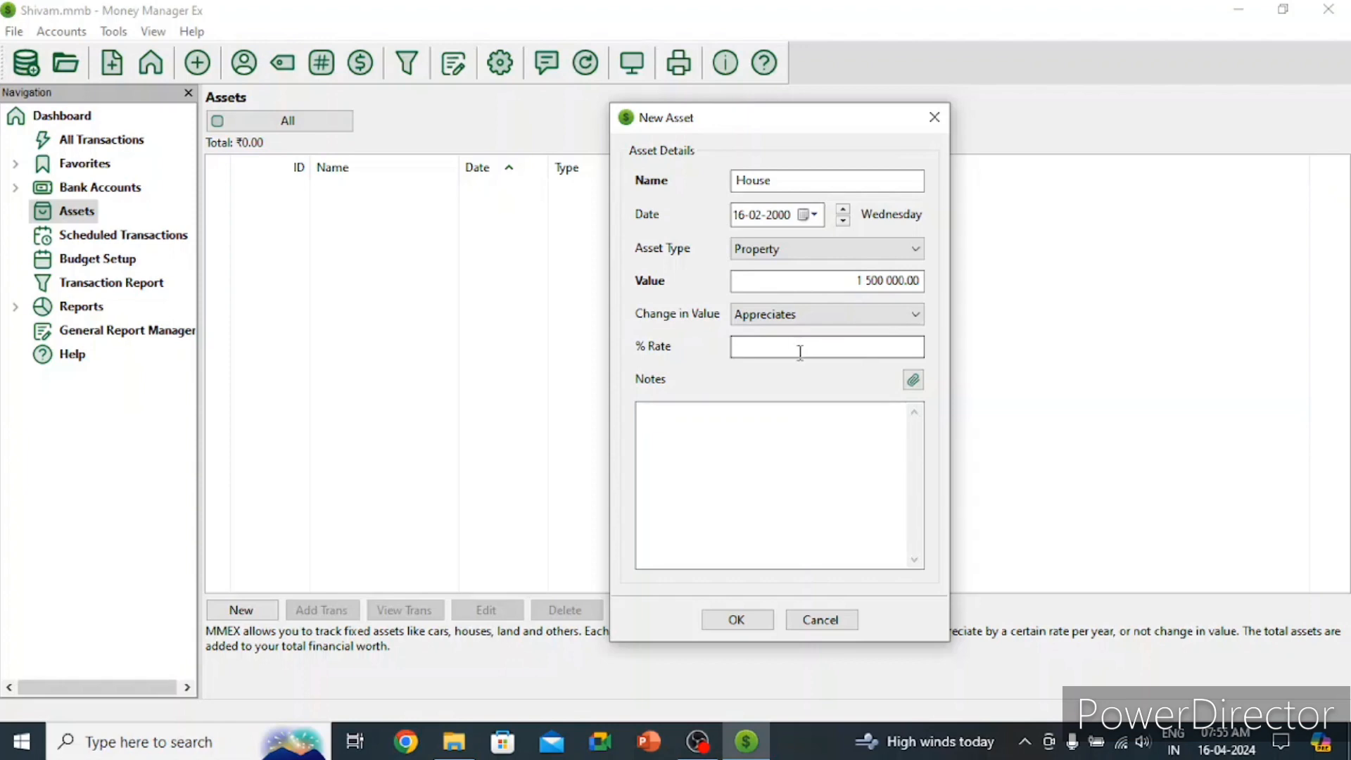
Step: Give House an 8% appreciation rate and type the property's postal address into the notes
left_click(797, 346)
type("8")
left_click(778, 432)
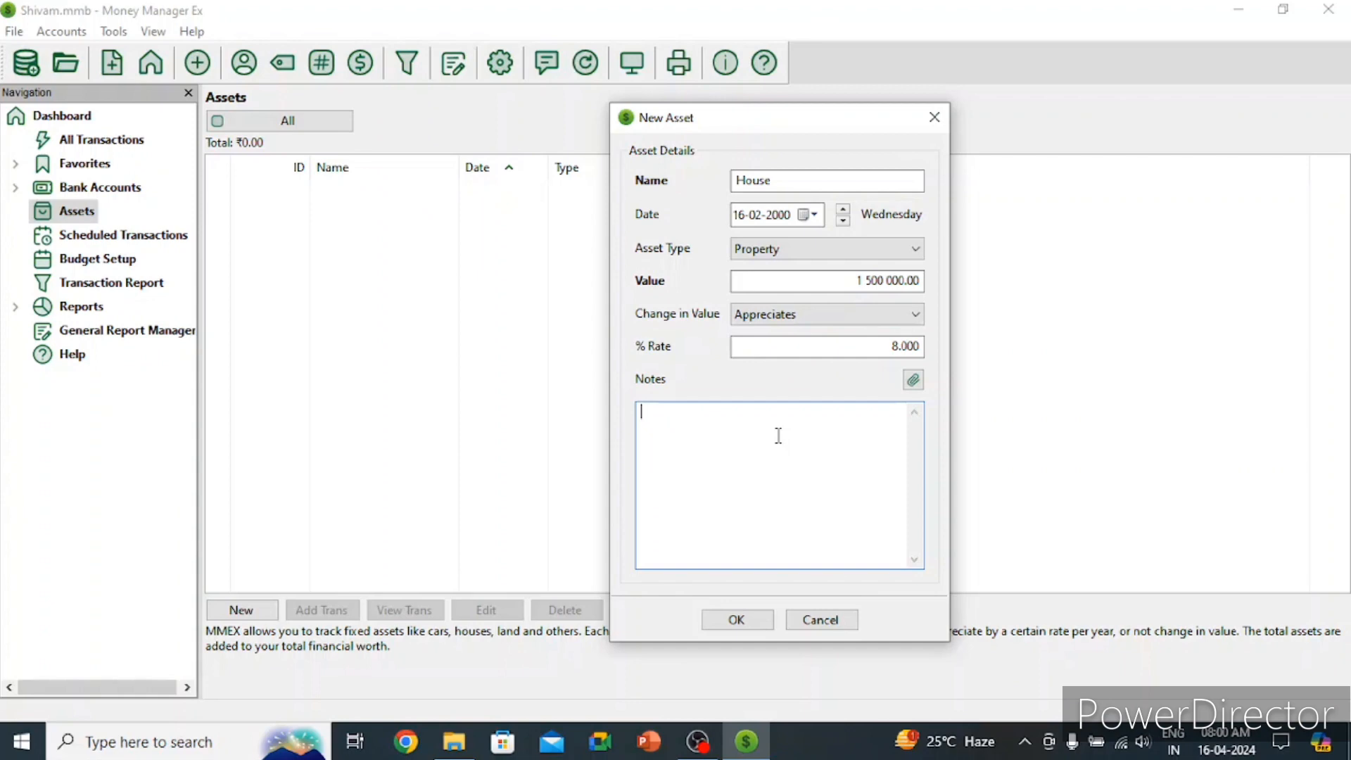
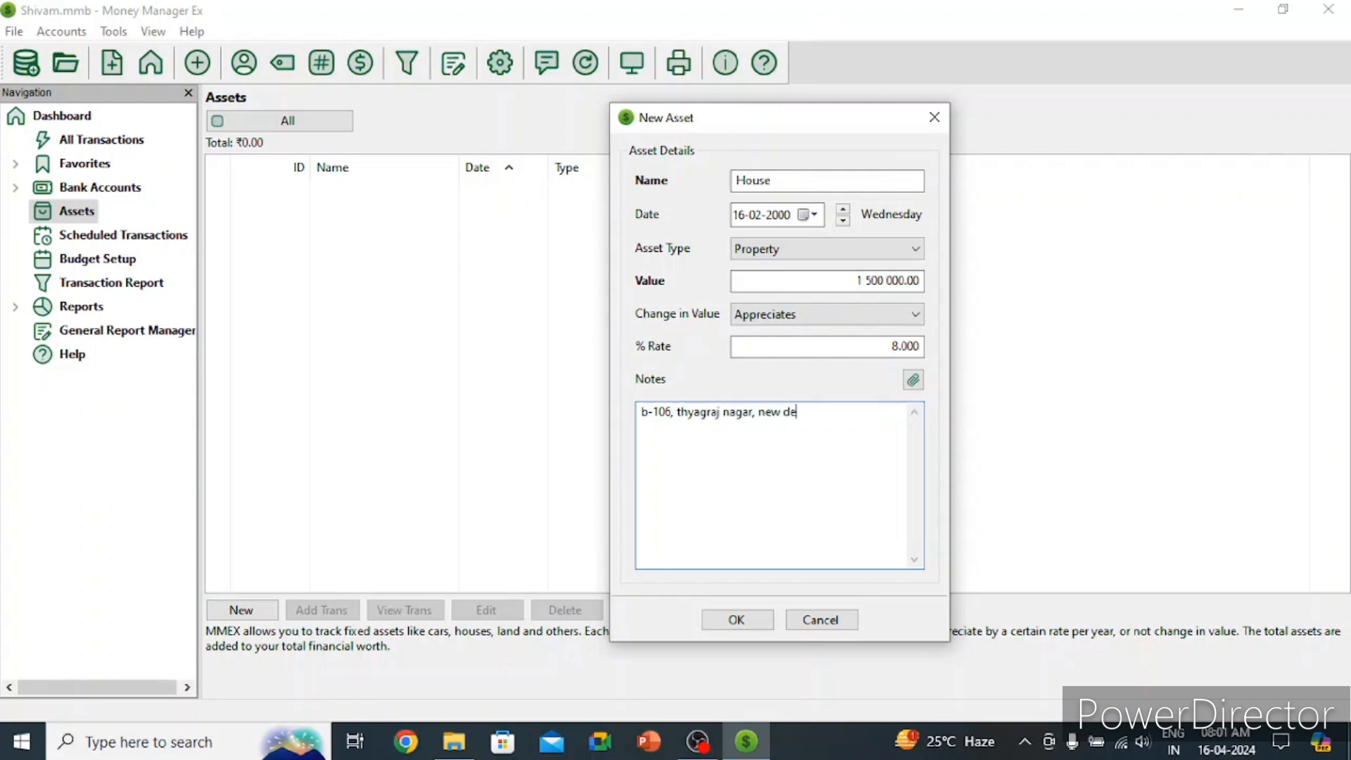
Step: Save the House asset and agree to create its missing asset account
left_click(736, 620)
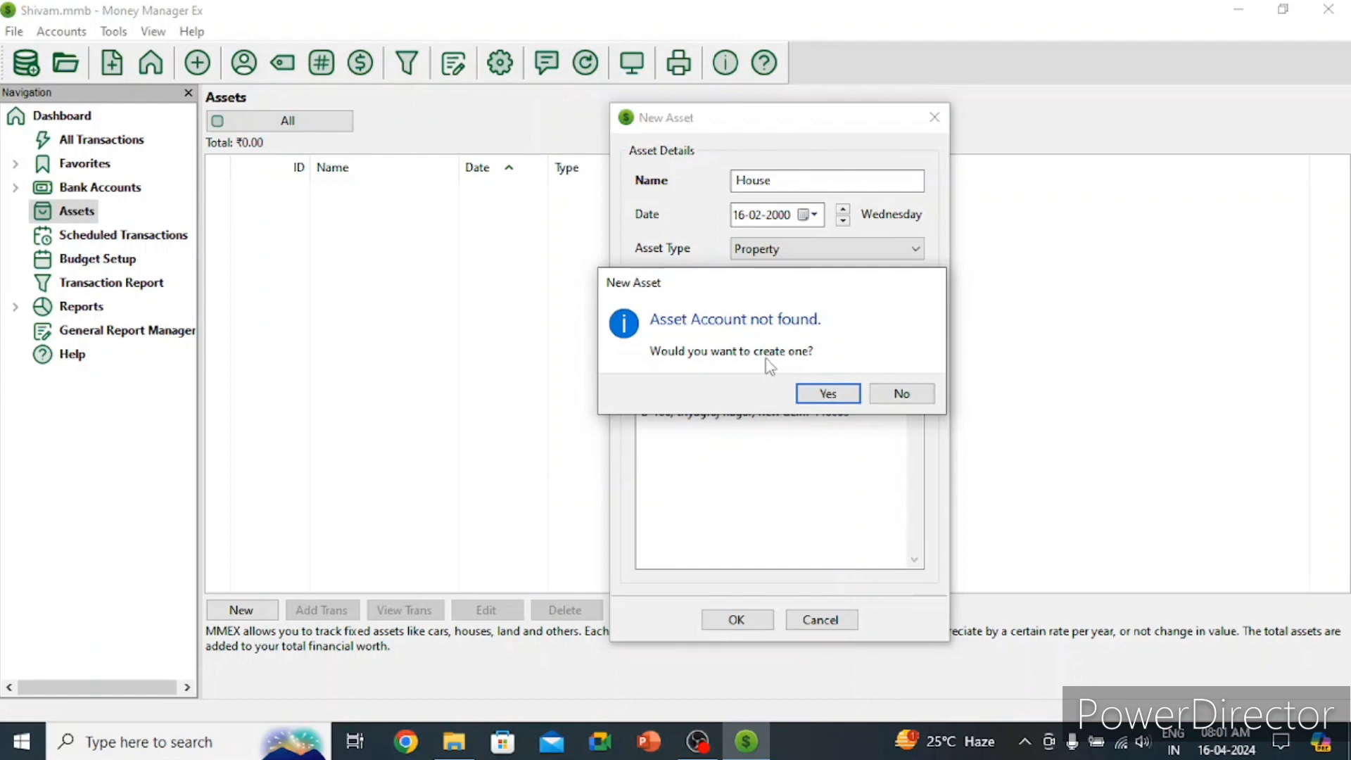
left_click(823, 392)
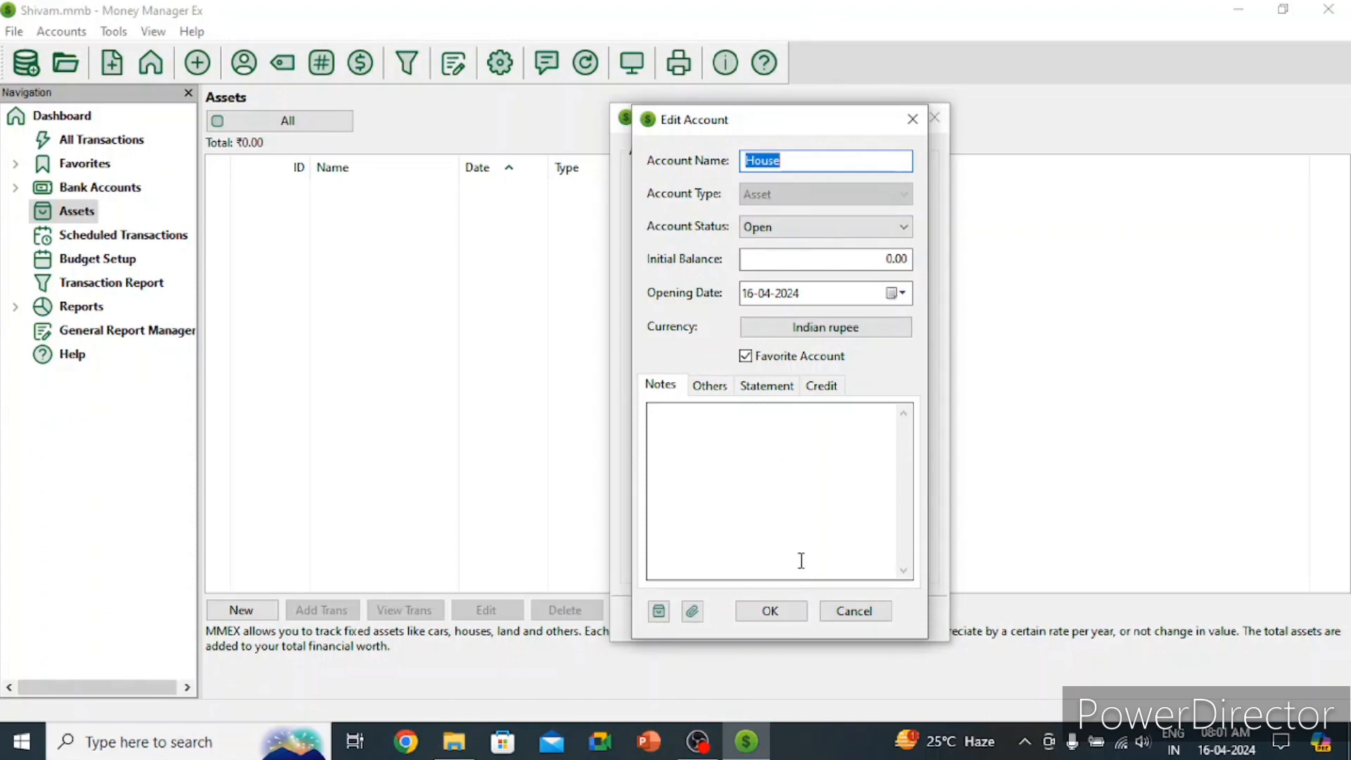
Step: Confirm the new House asset account, then switch to the All Transactions list
left_click(770, 610)
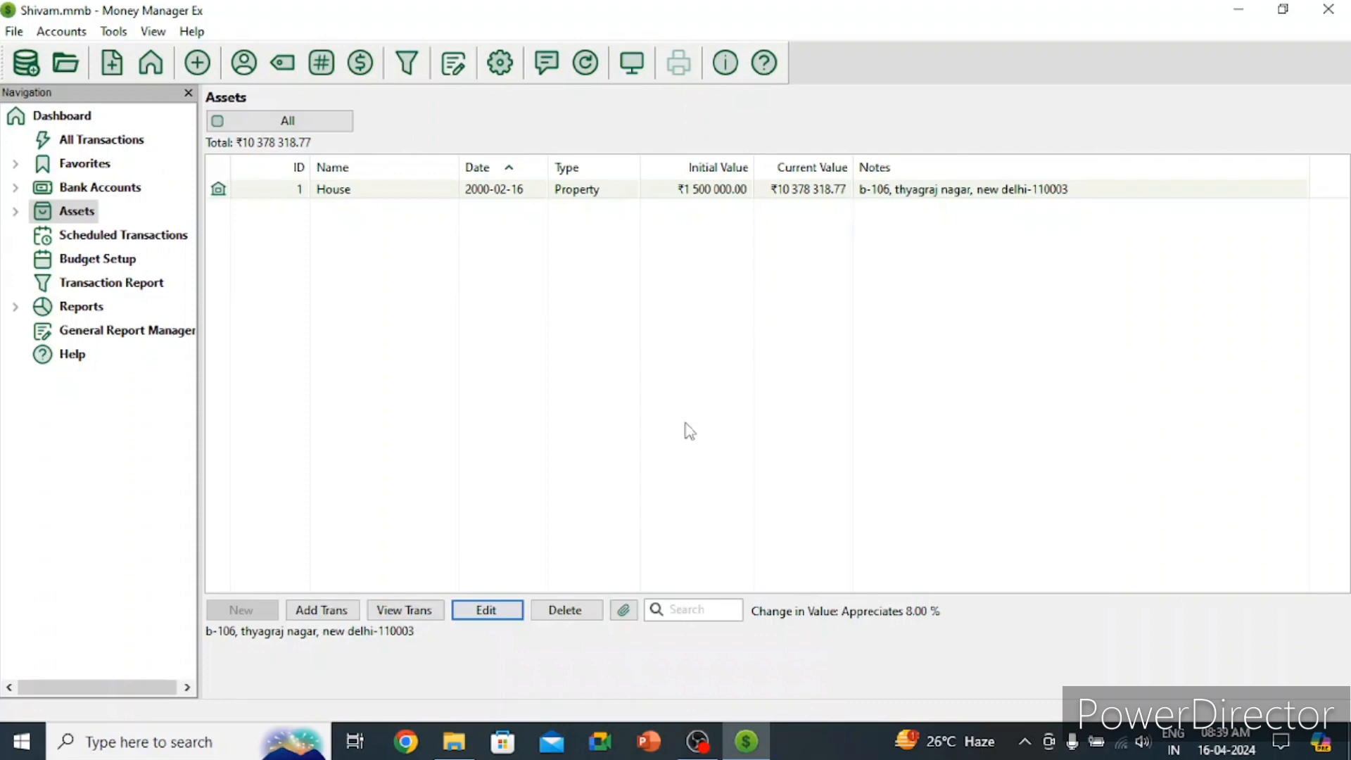
left_click(117, 148)
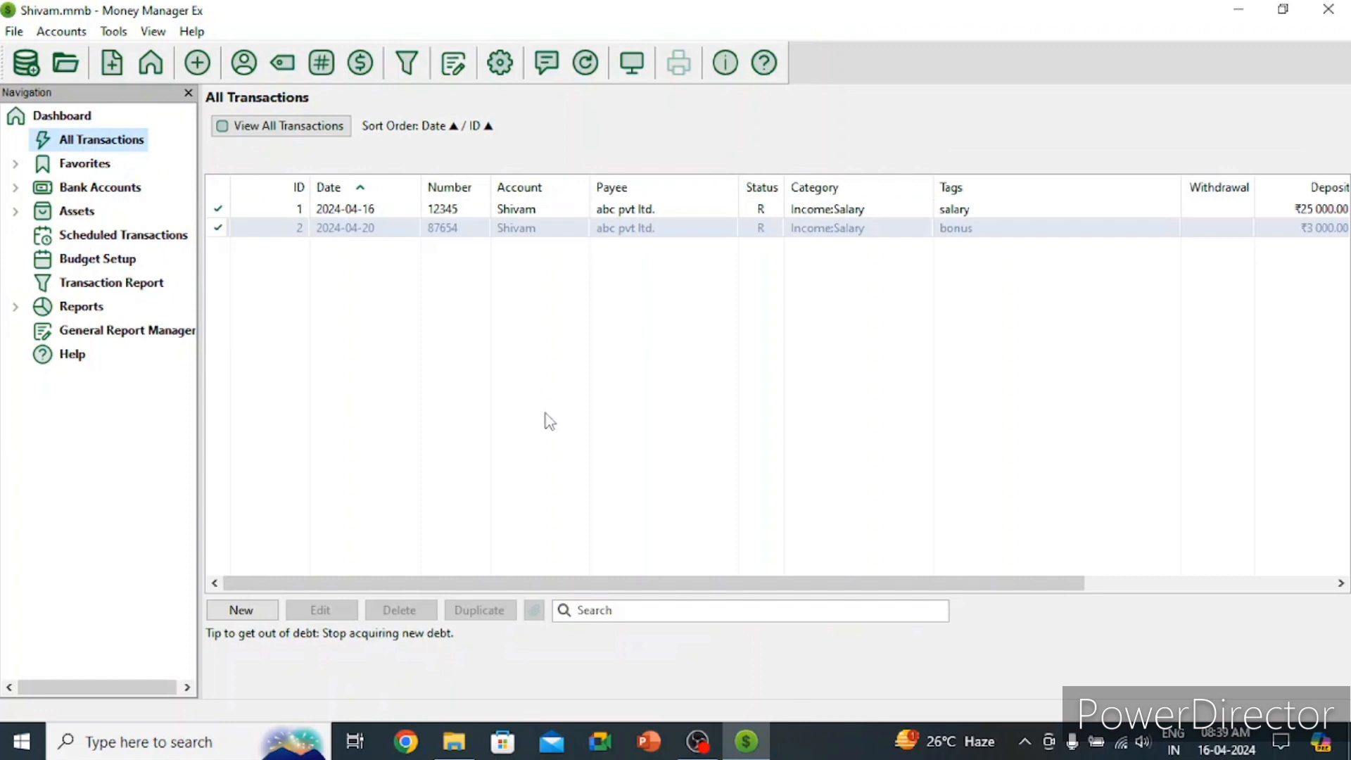
Step: Start a new transaction dated 30-04-2024, with status Reconciled and type Deposit
left_click(242, 610)
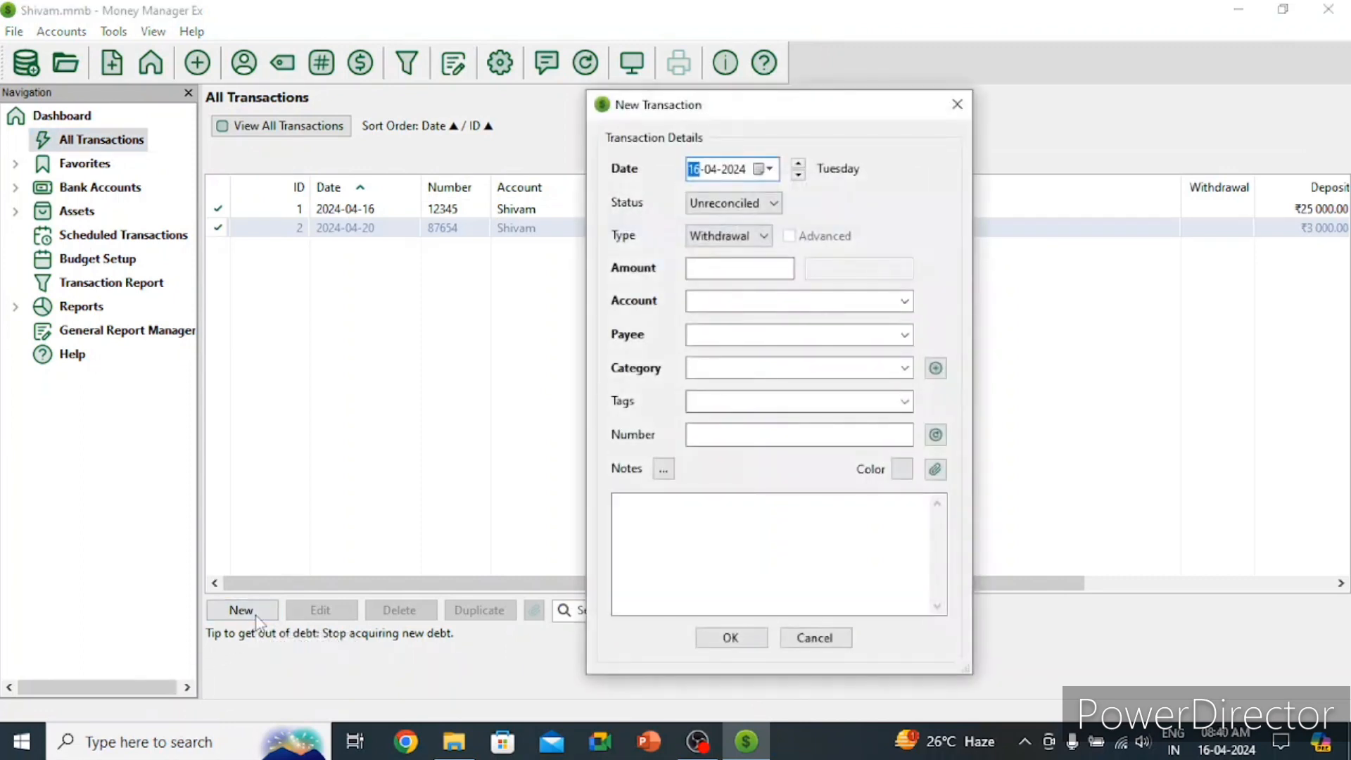
left_click(739, 170)
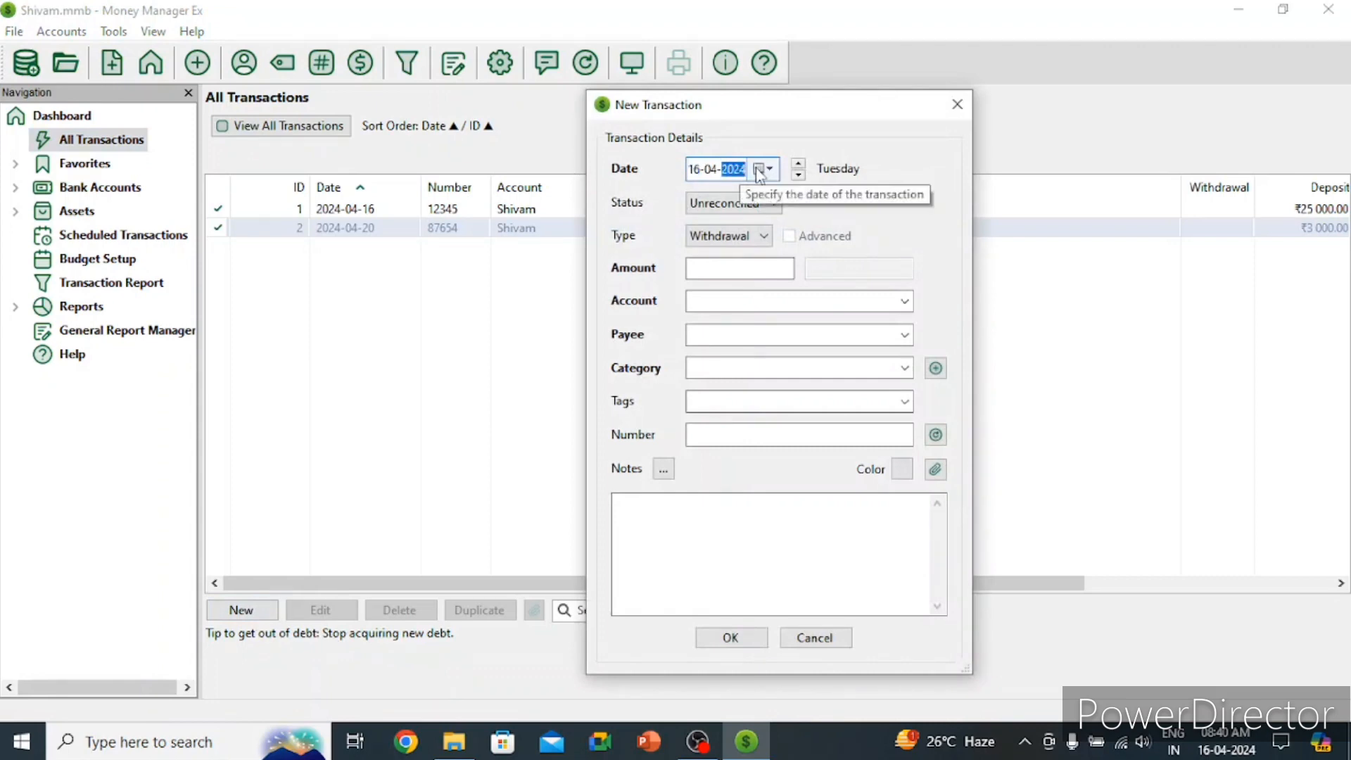
left_click(759, 170)
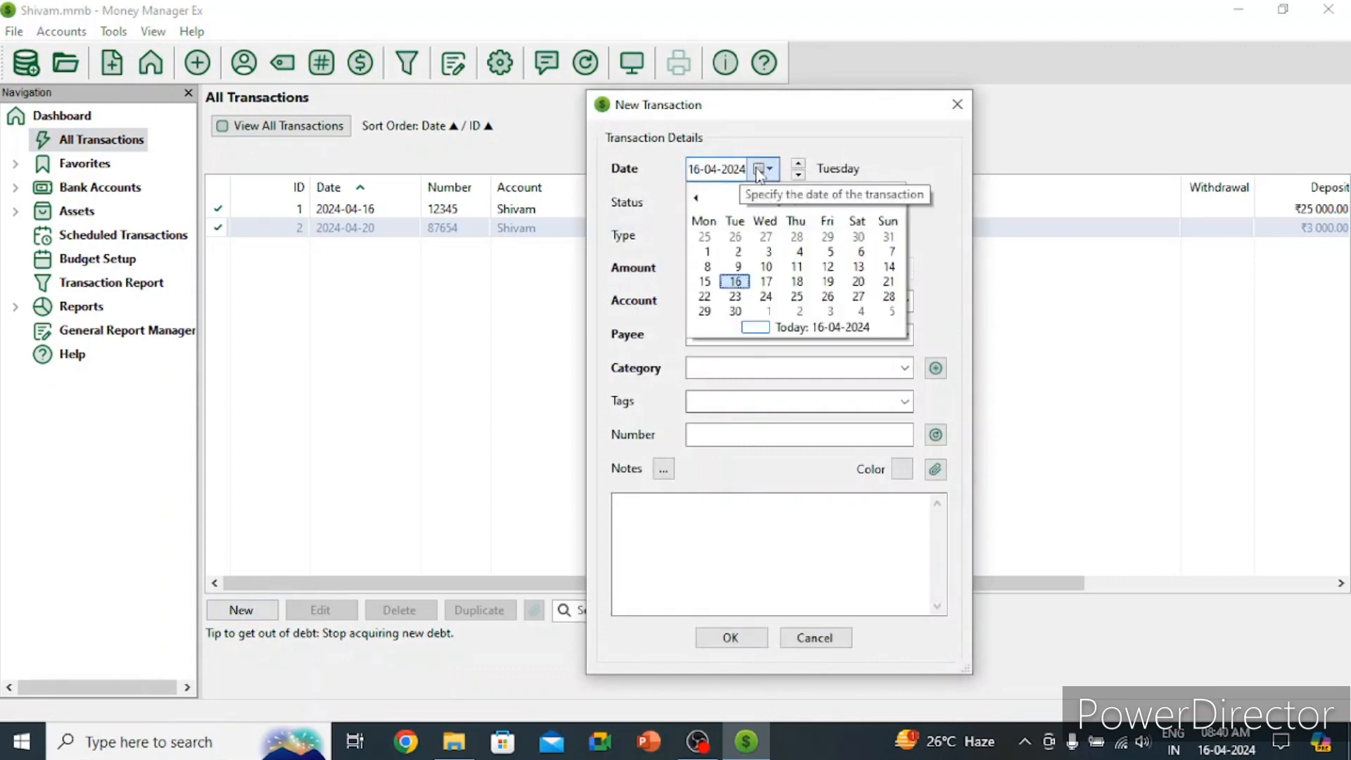
left_click(732, 312)
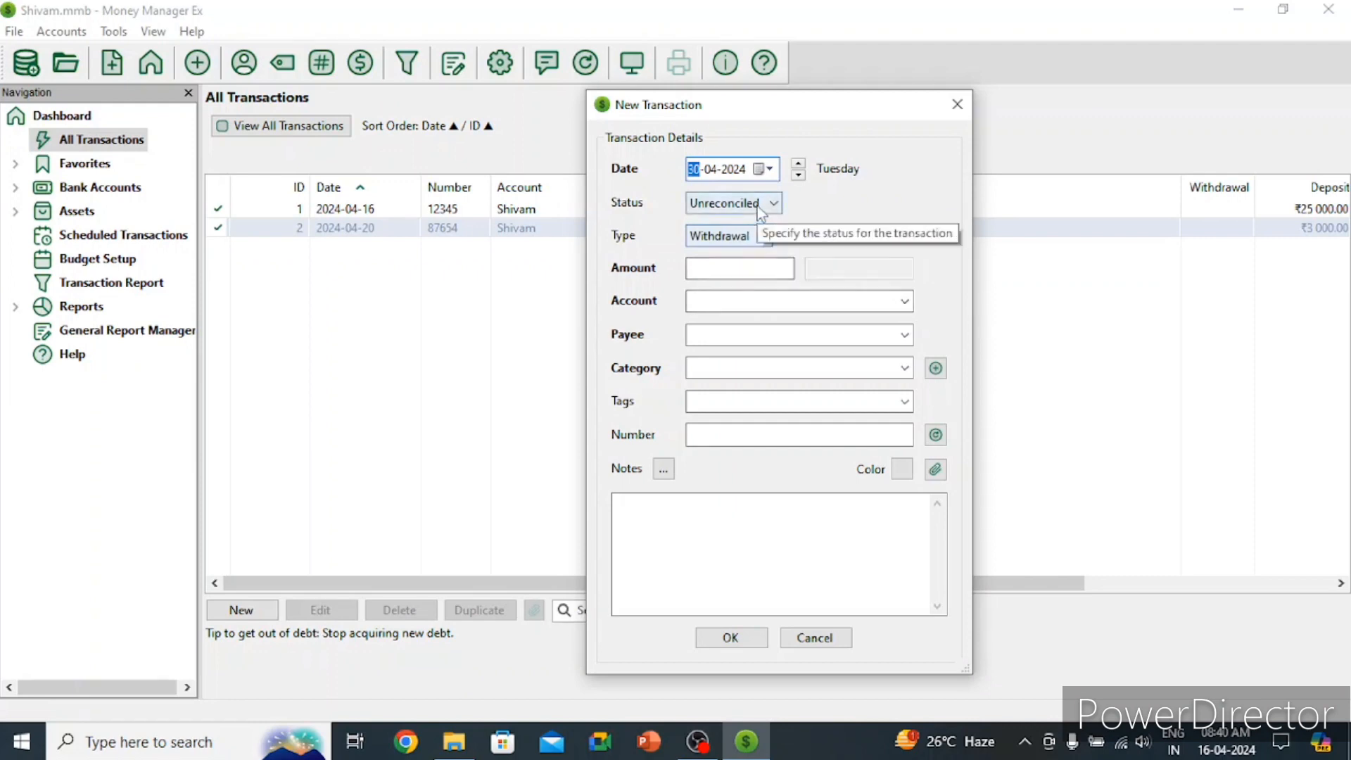
left_click(760, 204)
left_click(739, 239)
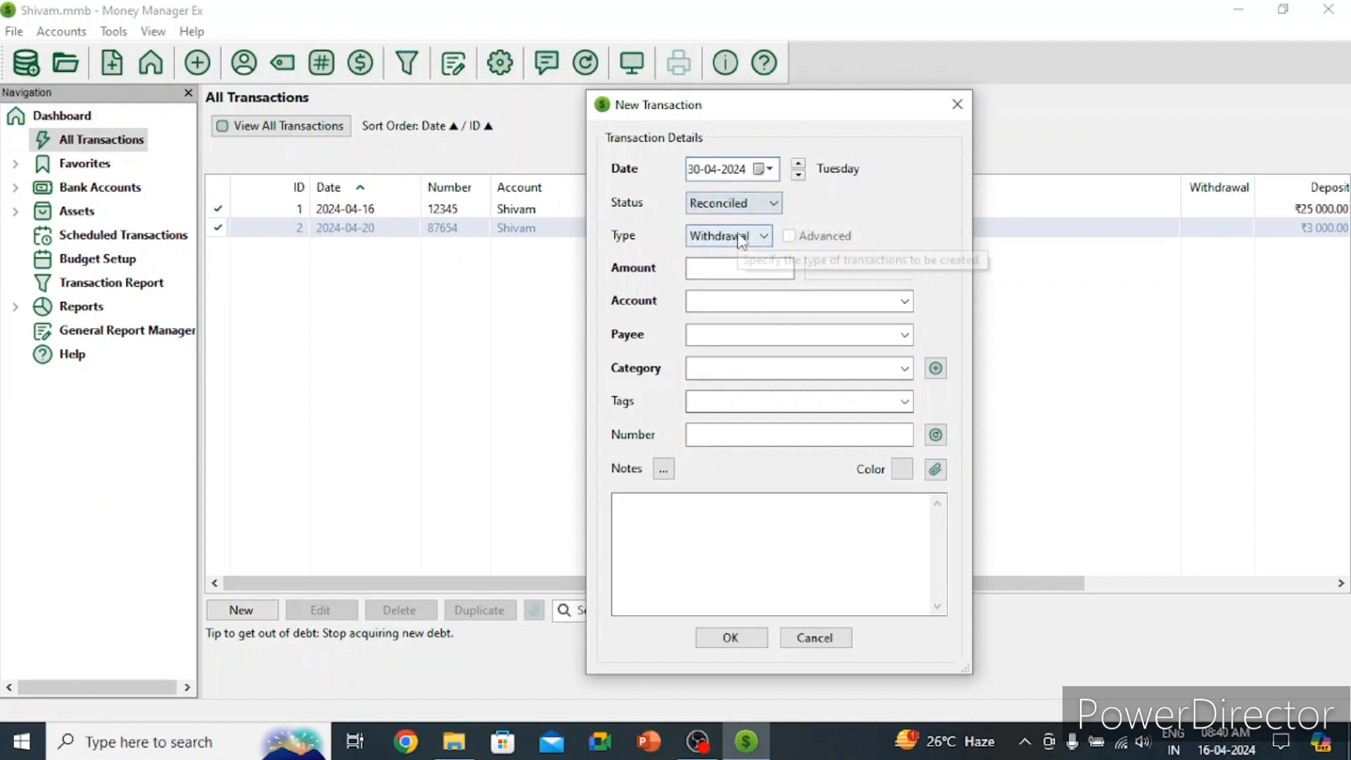
left_click(740, 238)
left_click(729, 271)
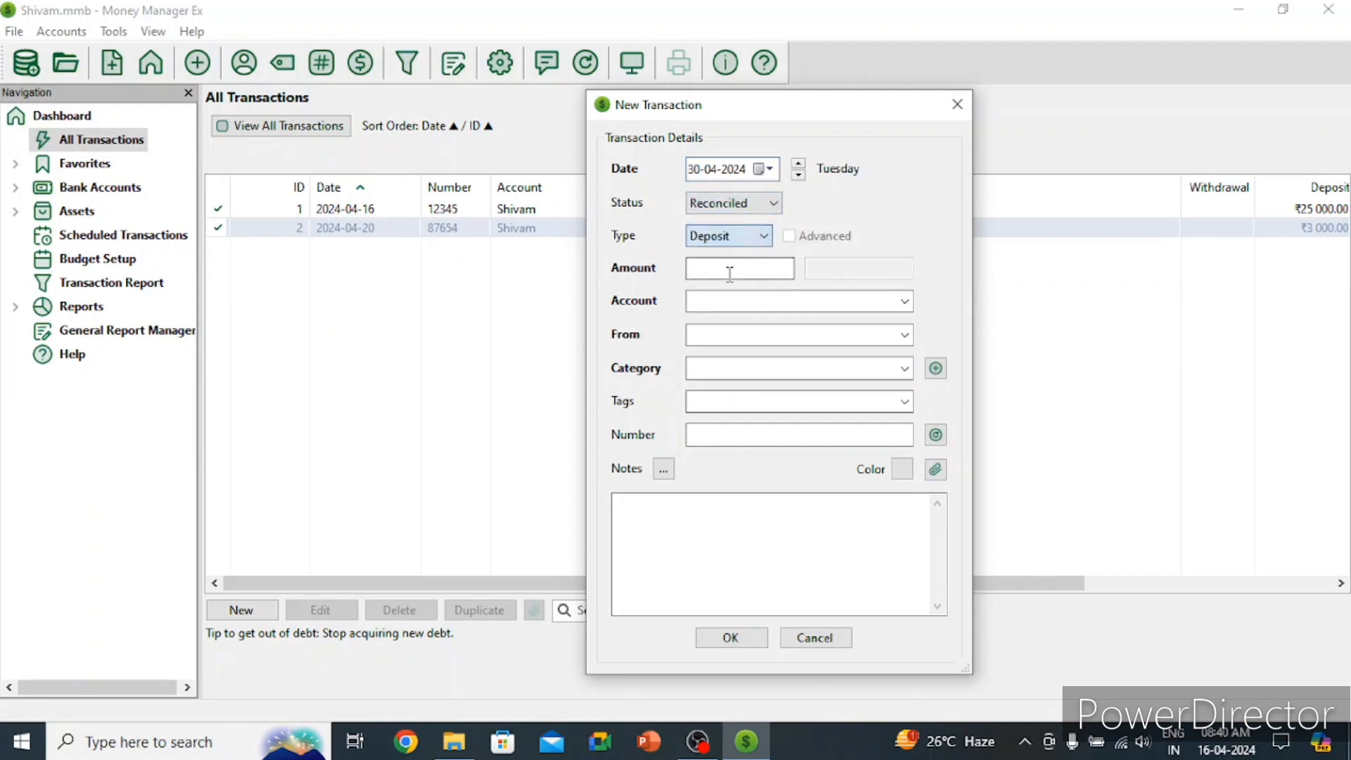
Step: Enter 15000 as the amount, choose the bank account, and clear the prefilled payer
left_click(729, 271)
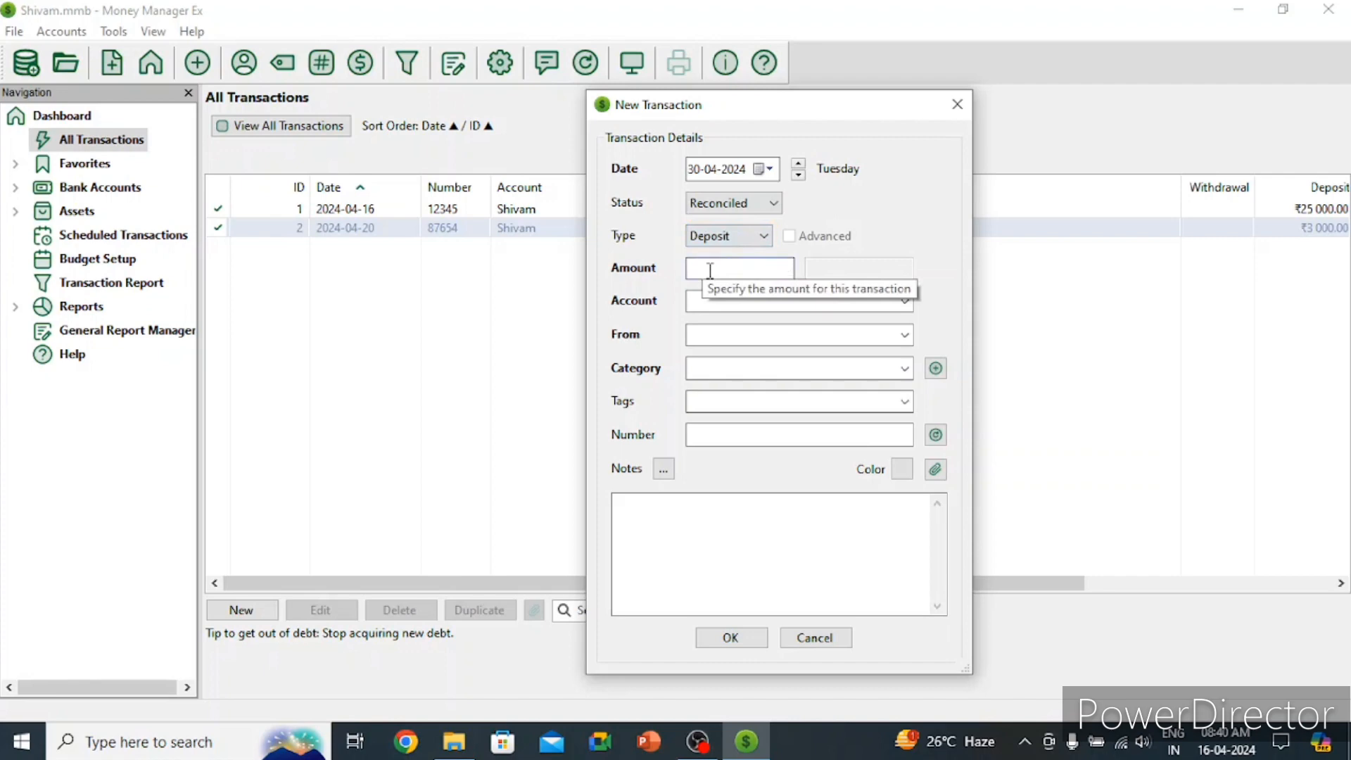
type("15000")
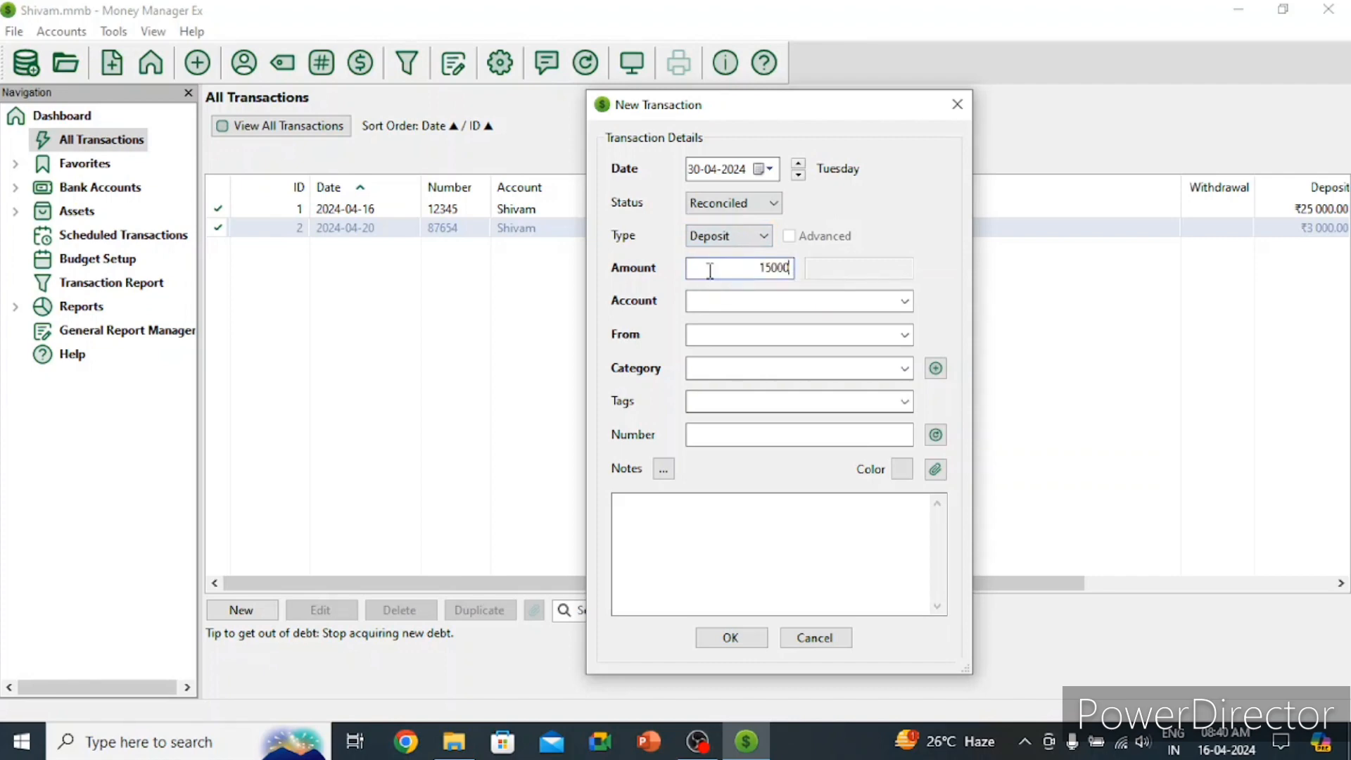
left_click(830, 298)
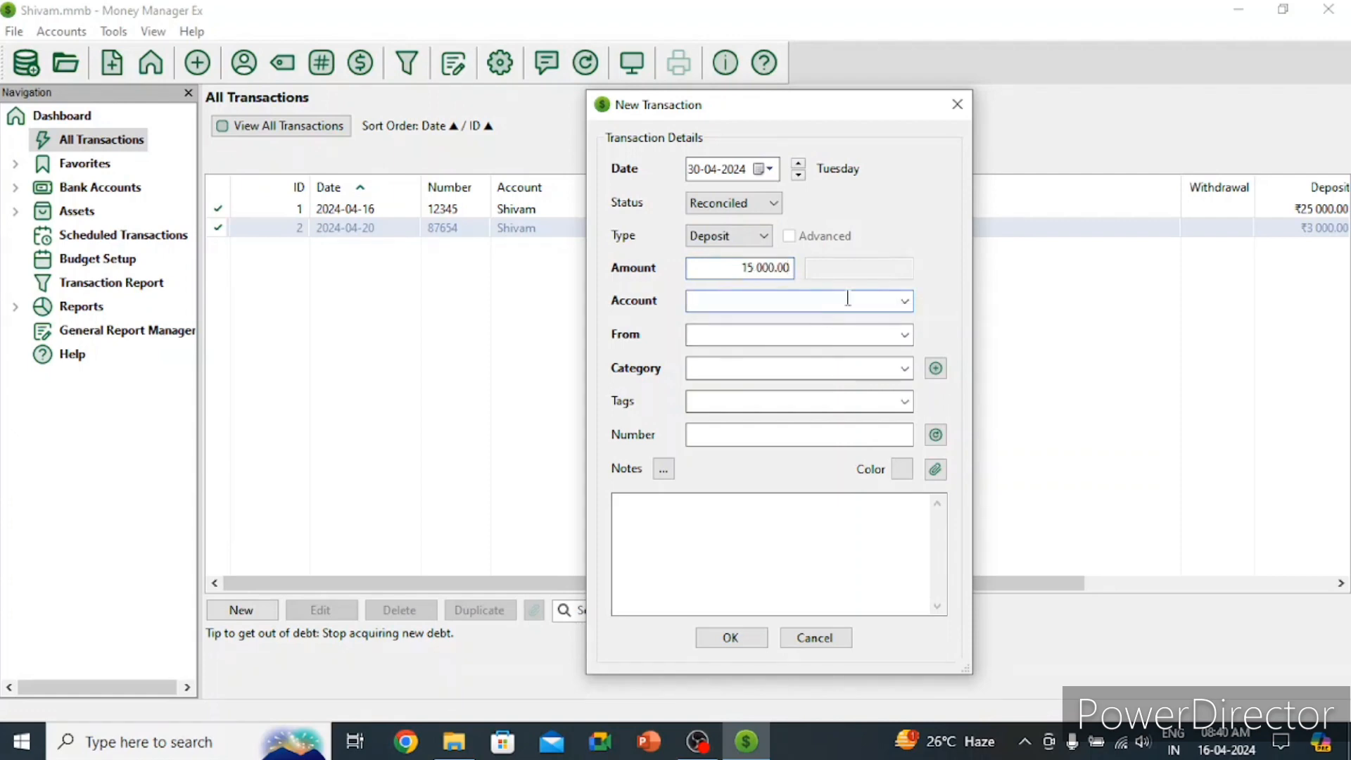
type("Shivam")
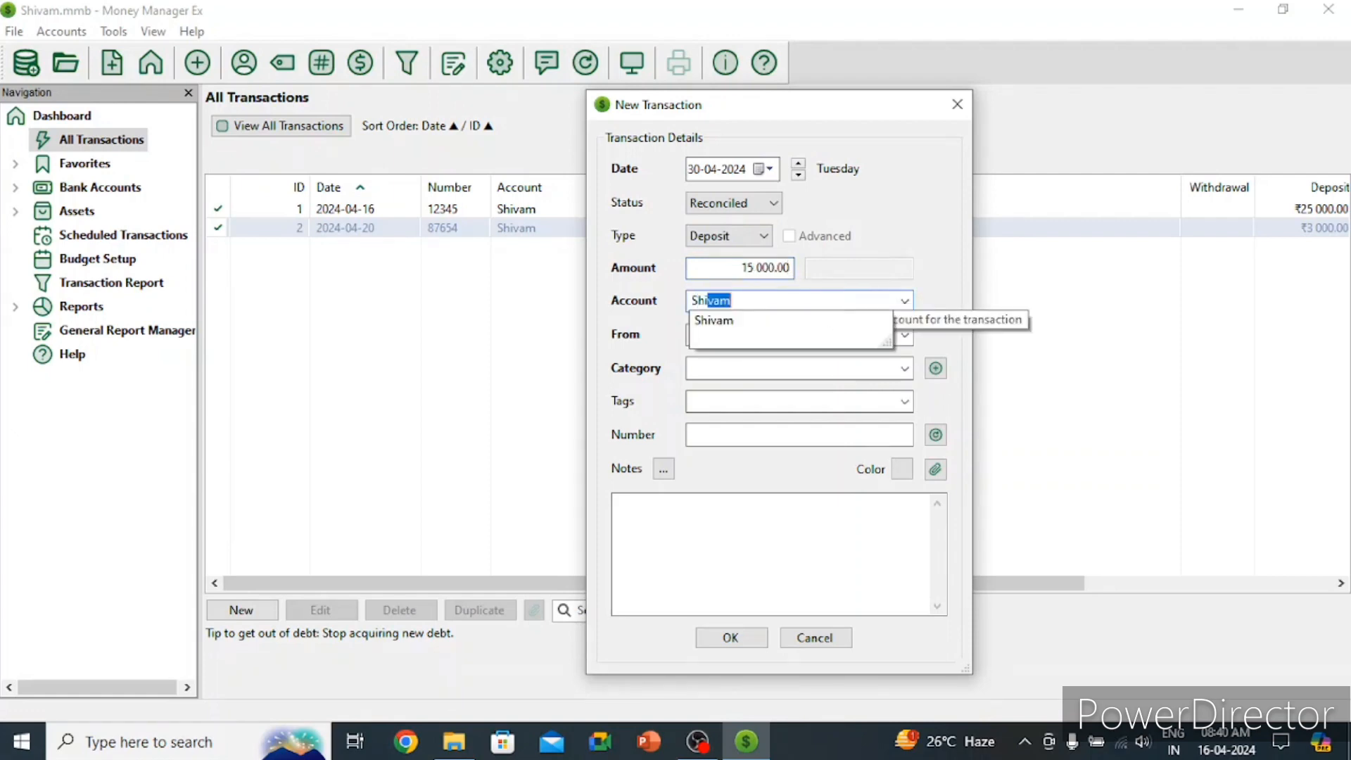
left_click(767, 329)
left_click(763, 334)
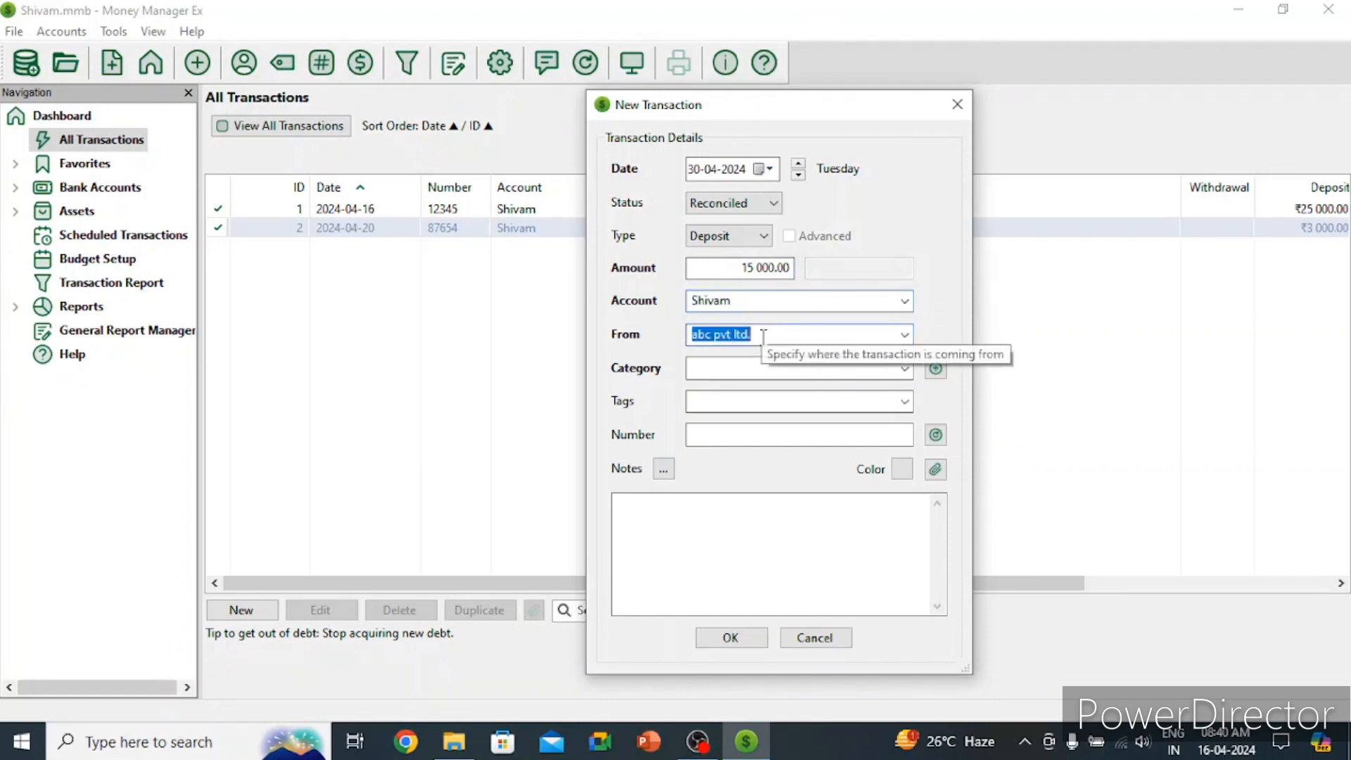
key("BackSpace")
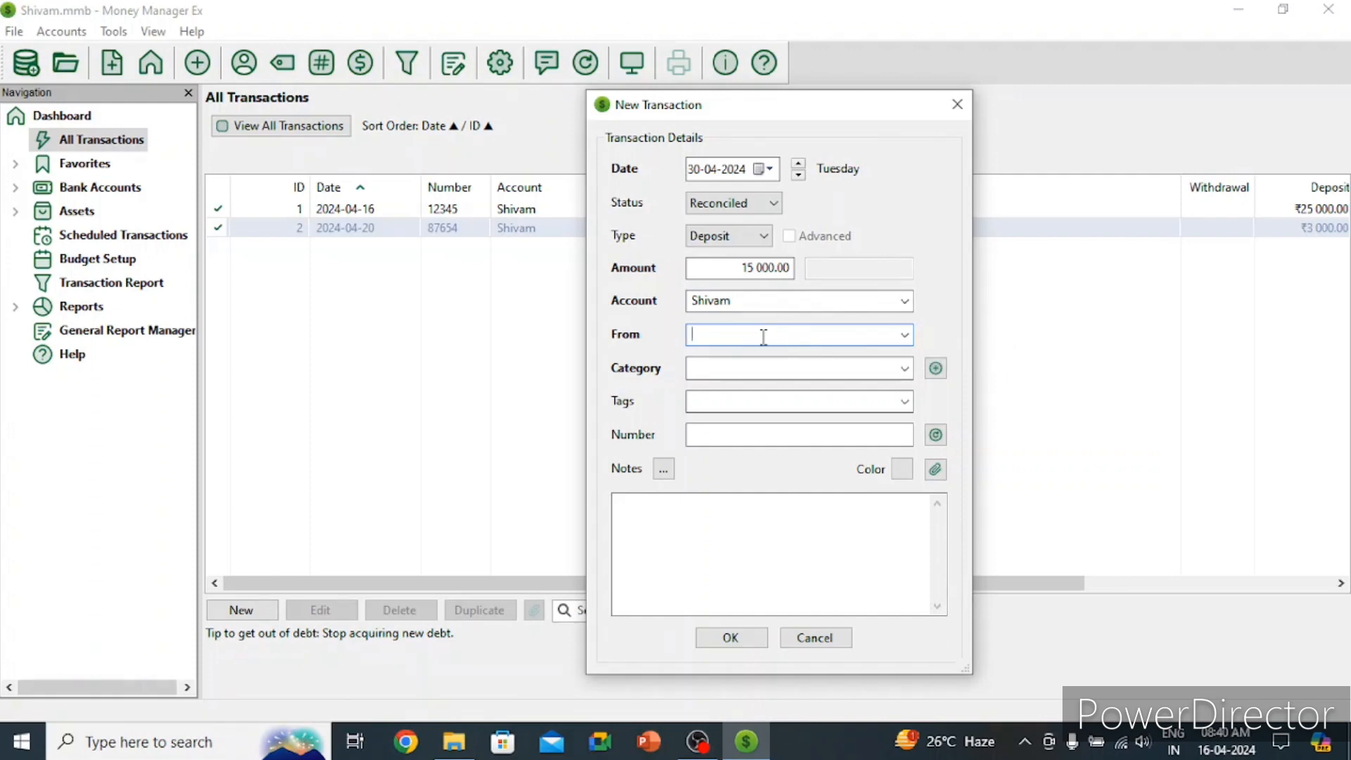
Step: Fill in the payer's name and choose the Income category
type(";lama")
key("BackSpace")
key("BackSpace")
key("BackSpace")
key("BackSpace")
key("BackSpace")
type("kamal")
left_click(805, 370)
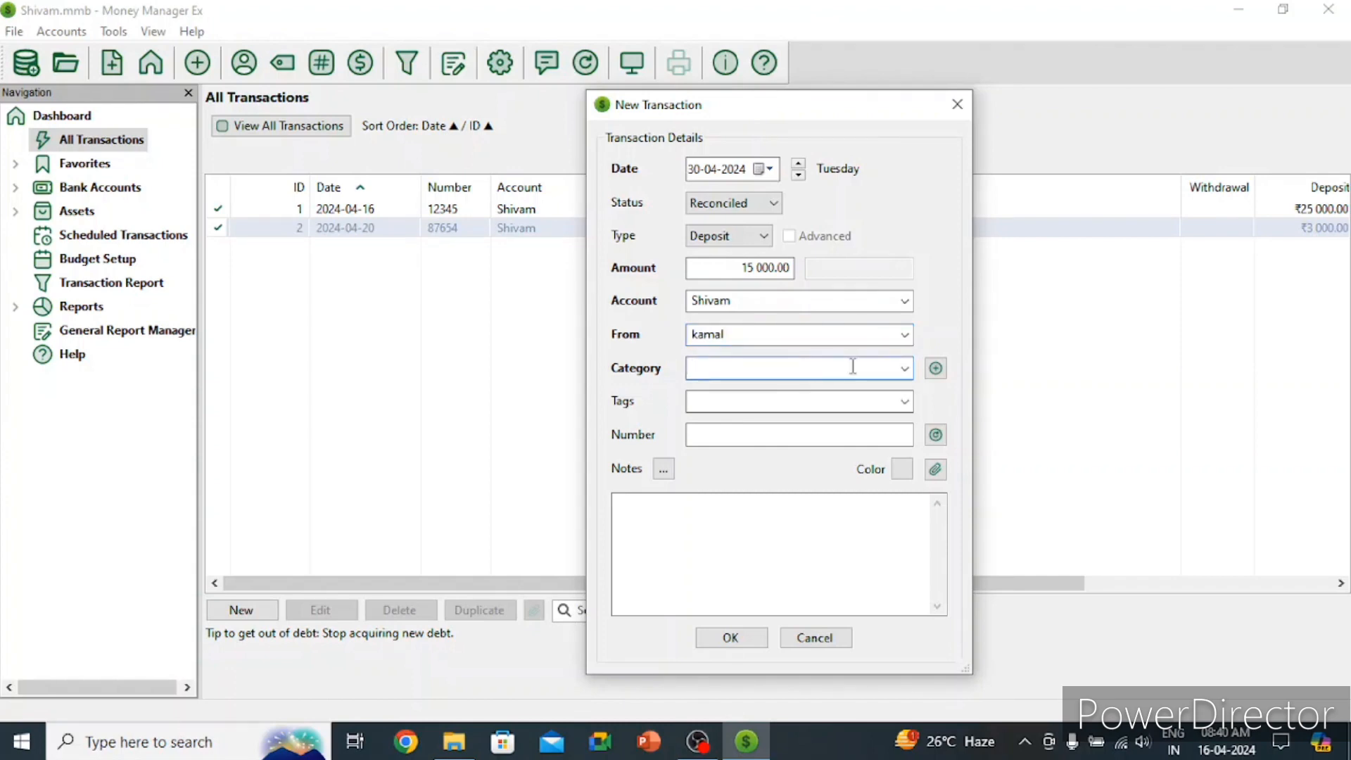
left_click(904, 368)
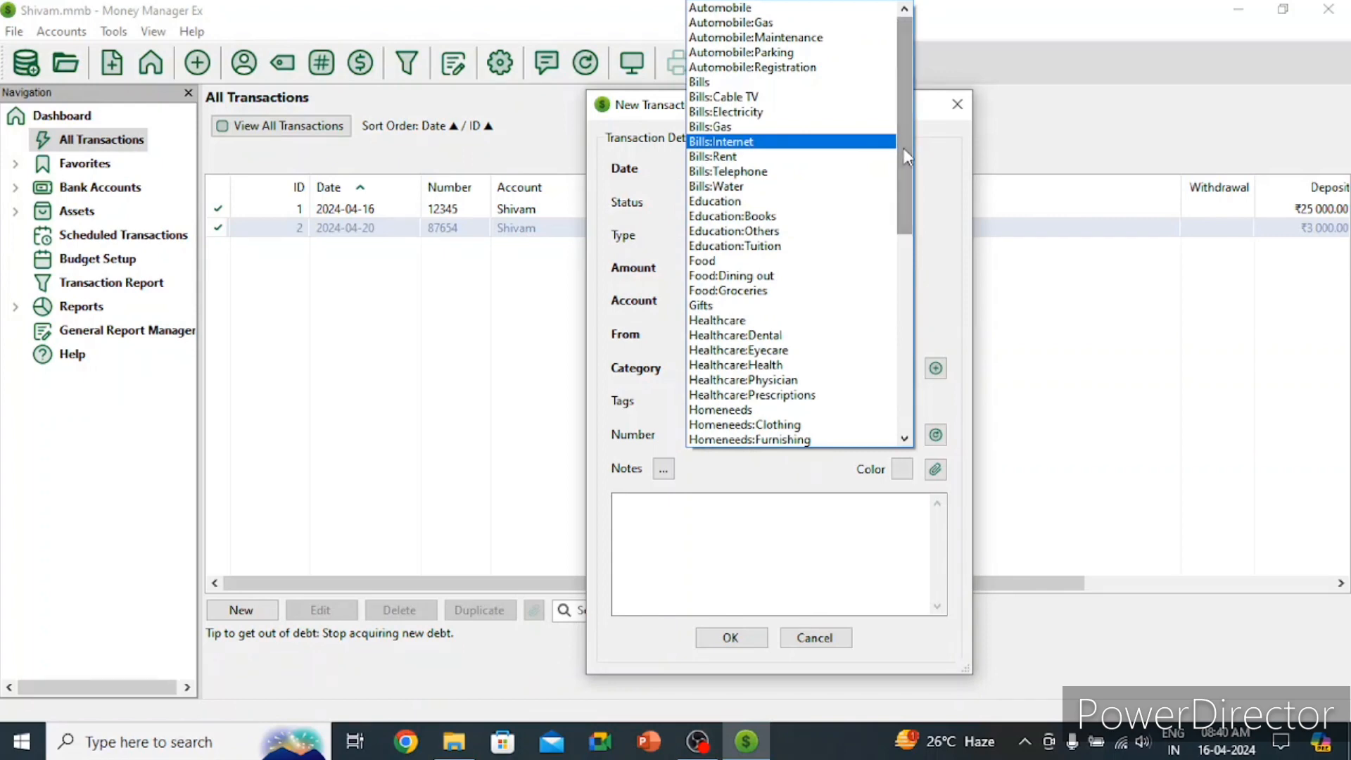
left_click_drag(903, 148, 909, 264)
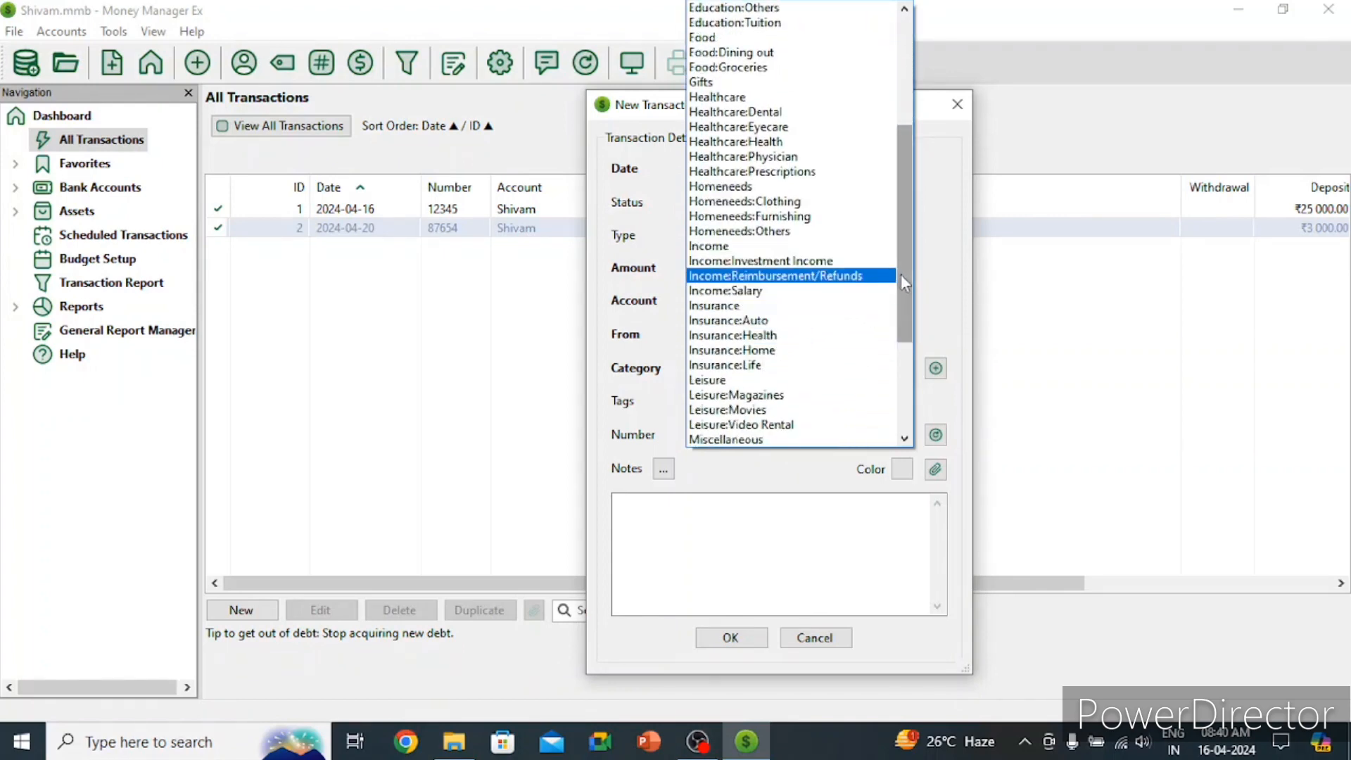
left_click_drag(901, 275, 901, 290)
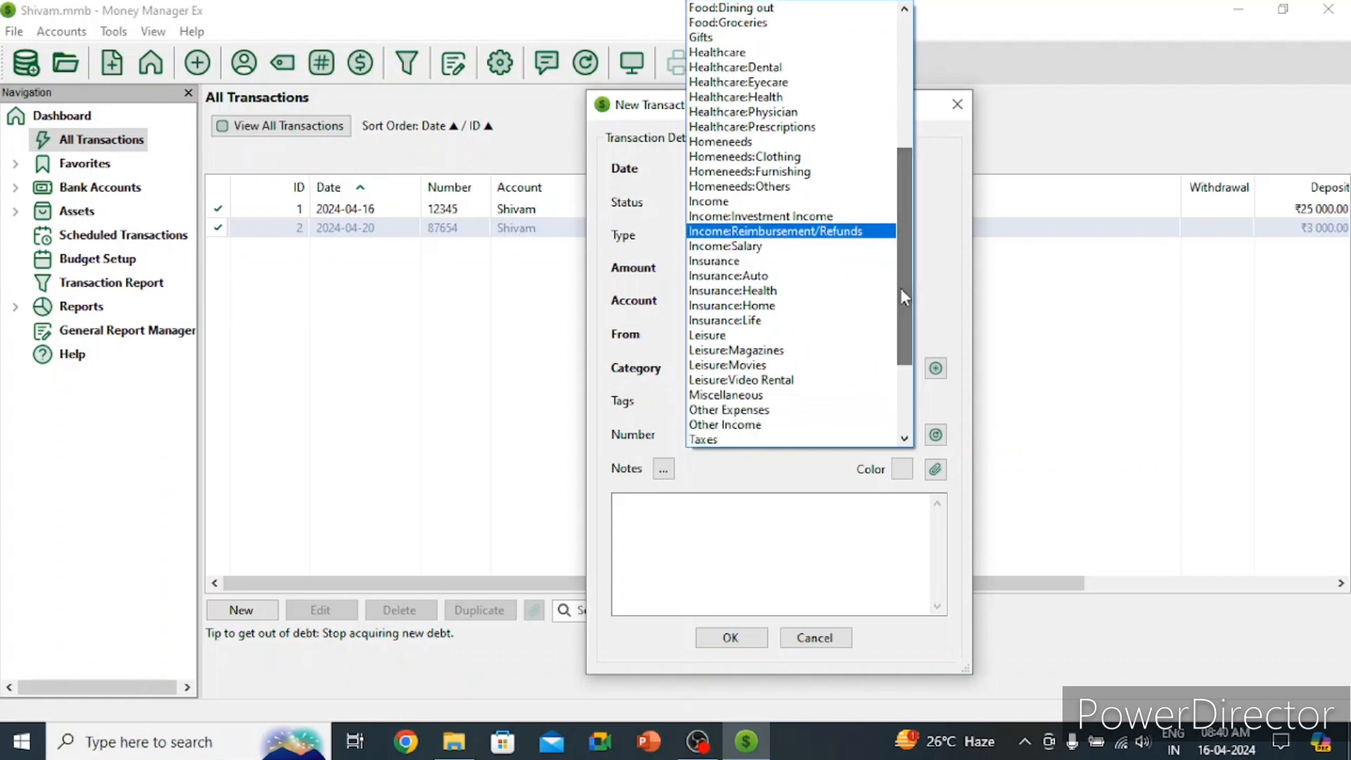
left_click(779, 202)
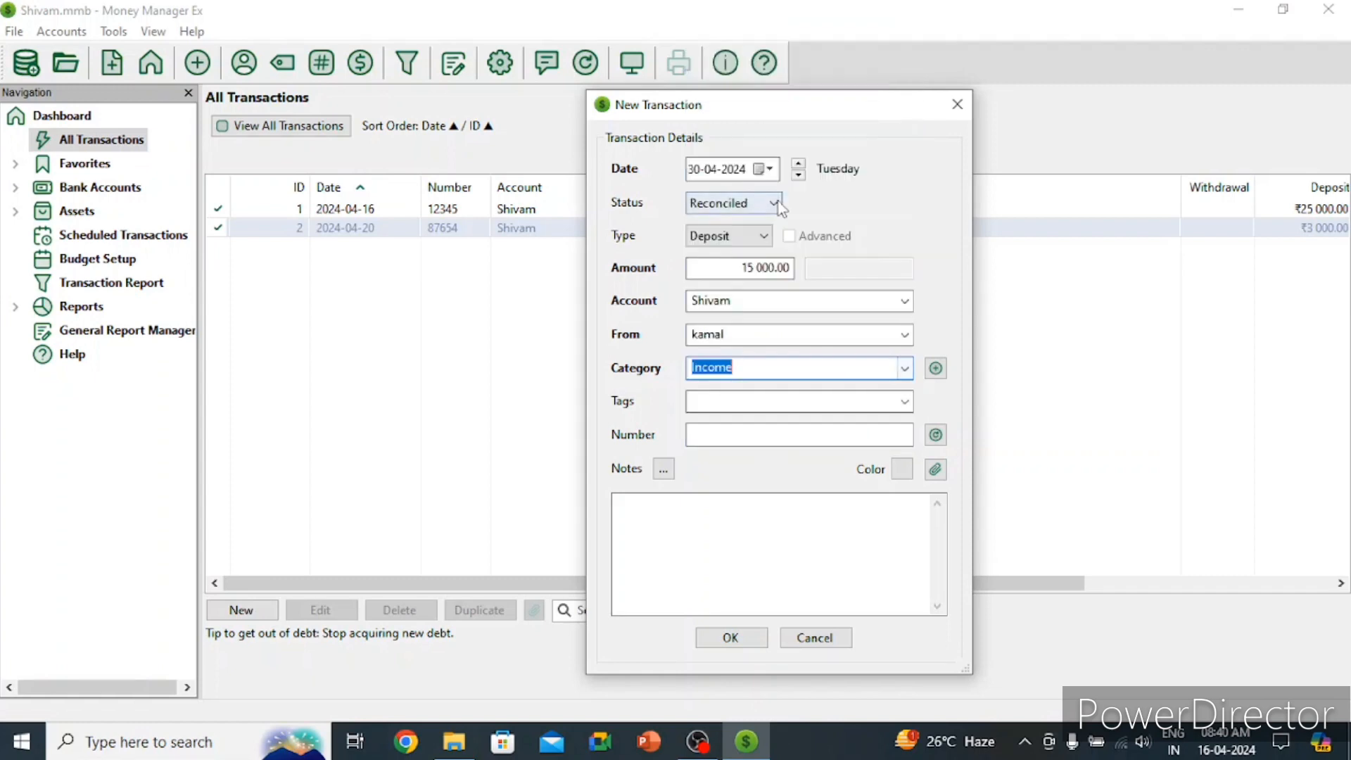
Step: Tag the deposit rent
left_click(826, 408)
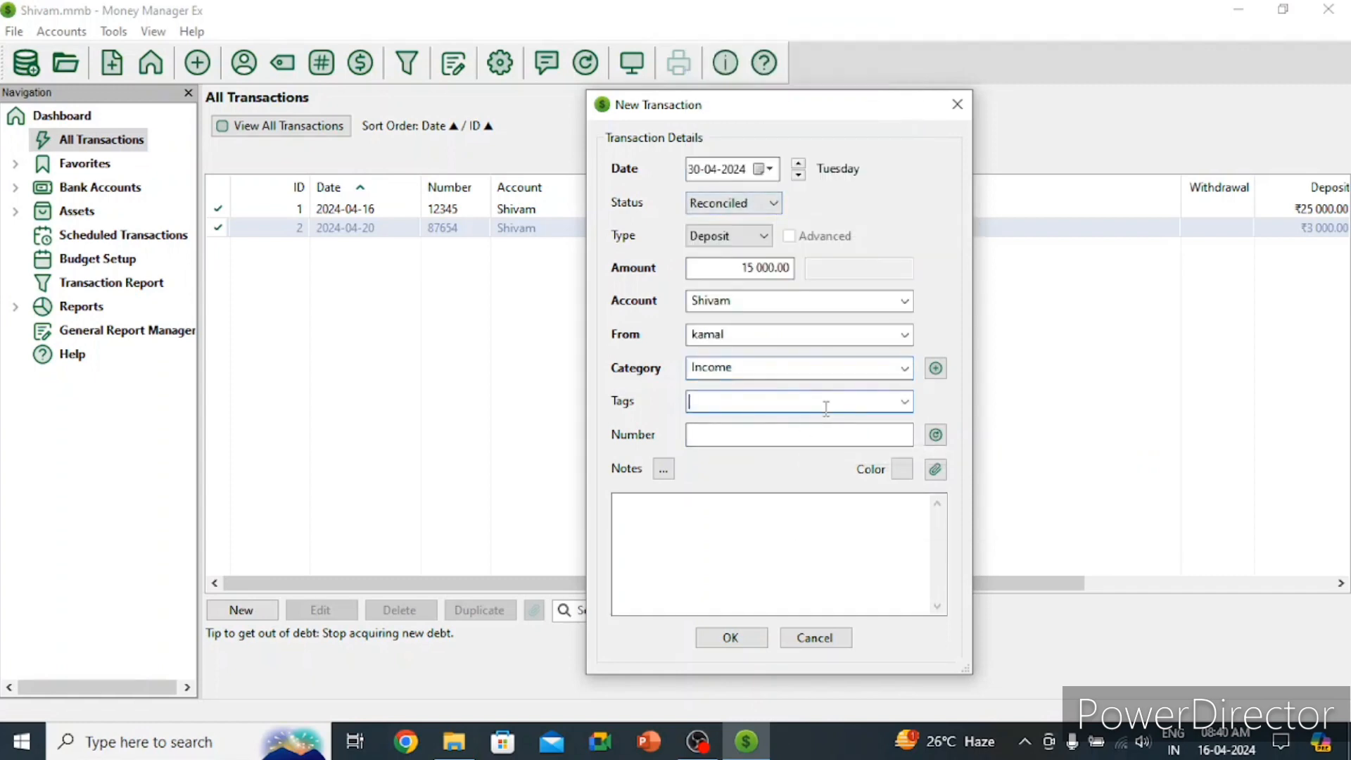
type("rent")
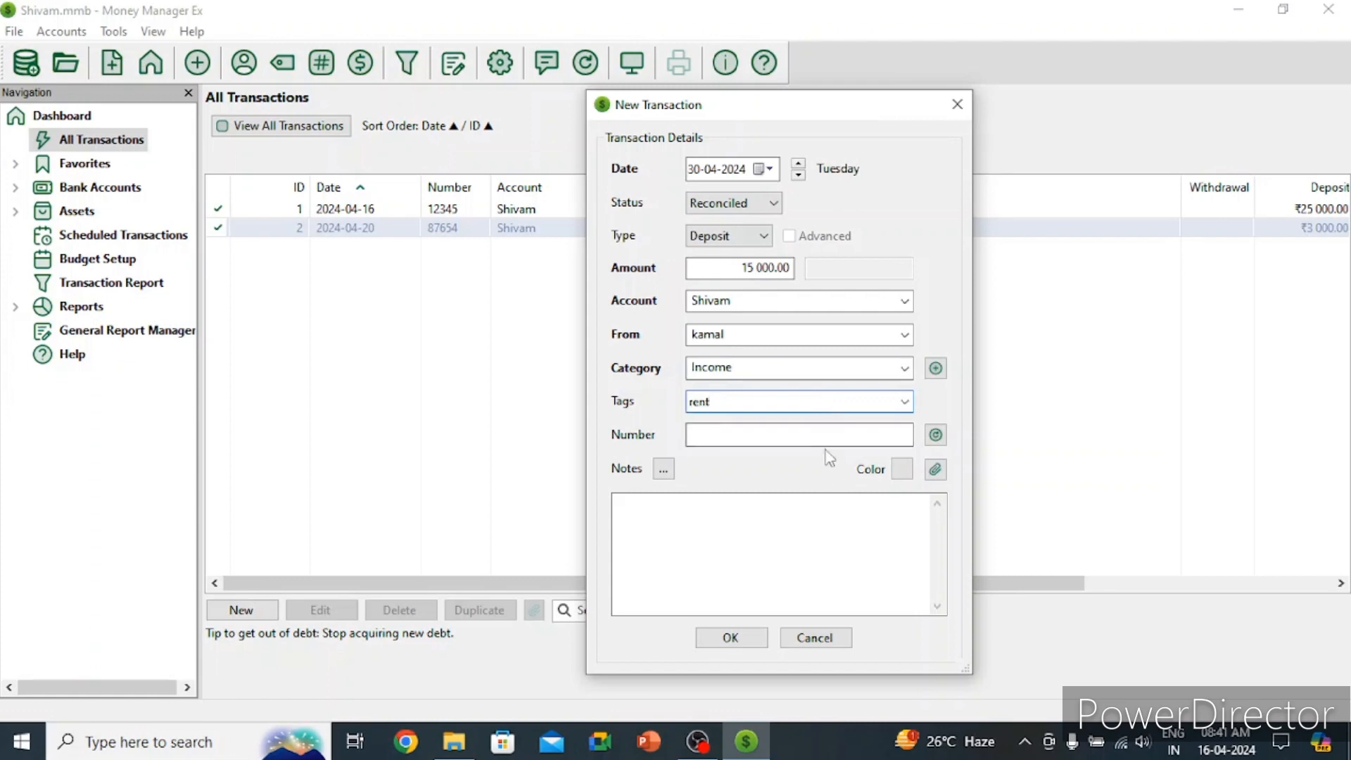
left_click(827, 442)
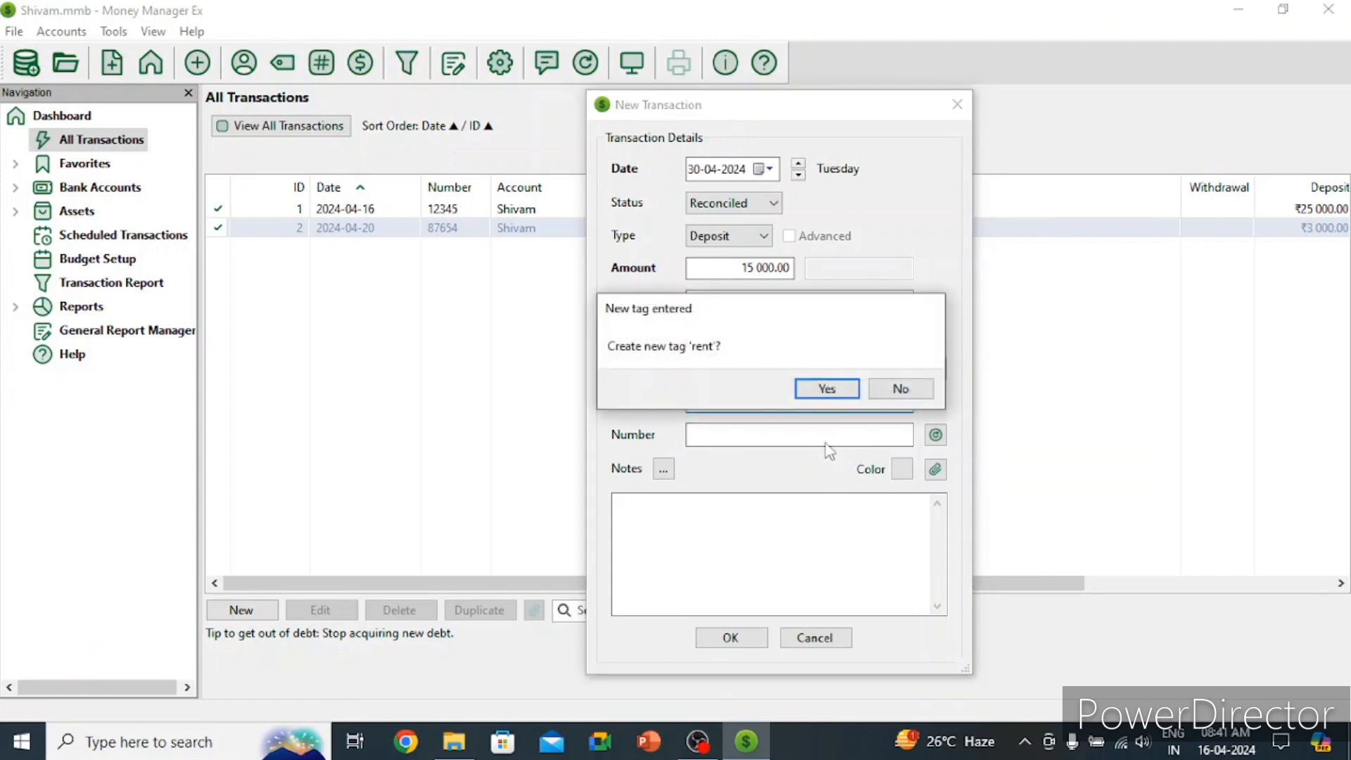
Step: Create the rent tag, add number 98765 and note 'rent received', then save, confirming the payee
left_click(819, 388)
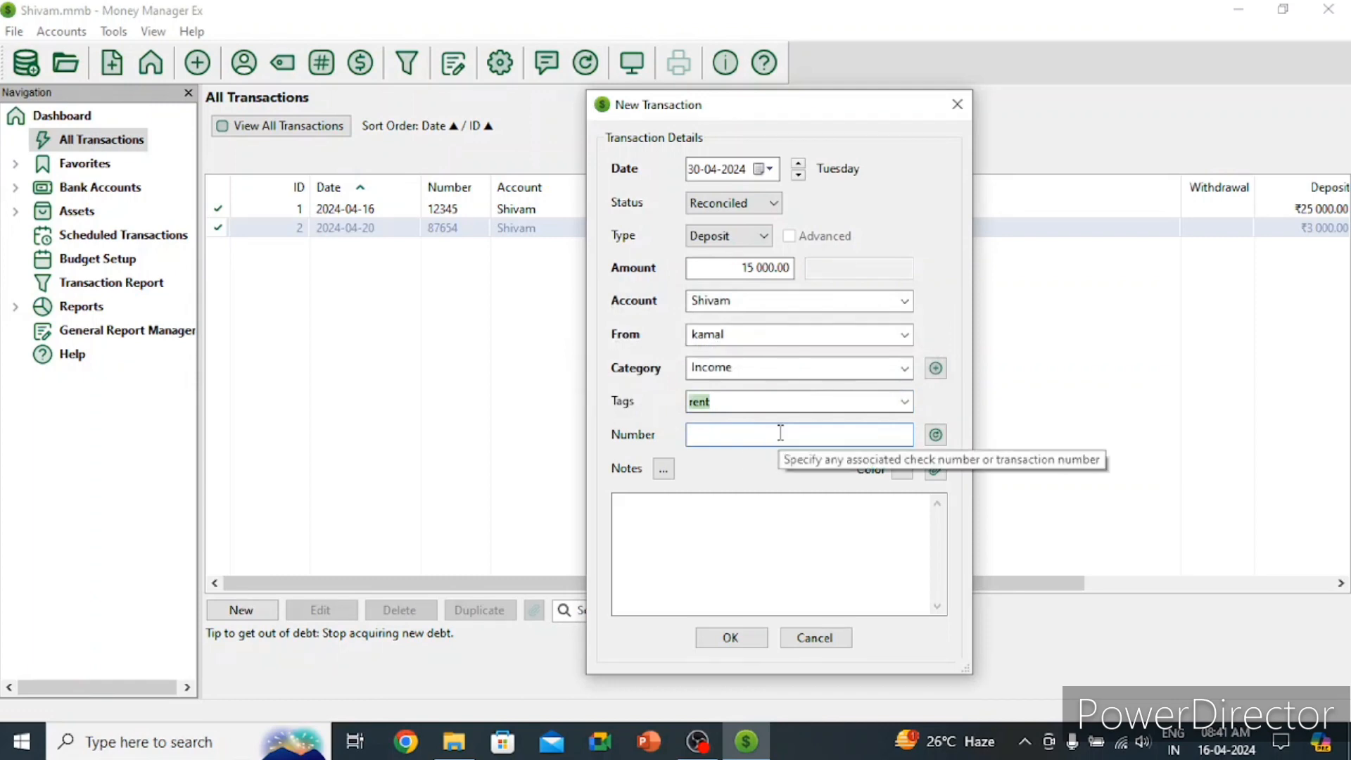
type("98765")
left_click(702, 535)
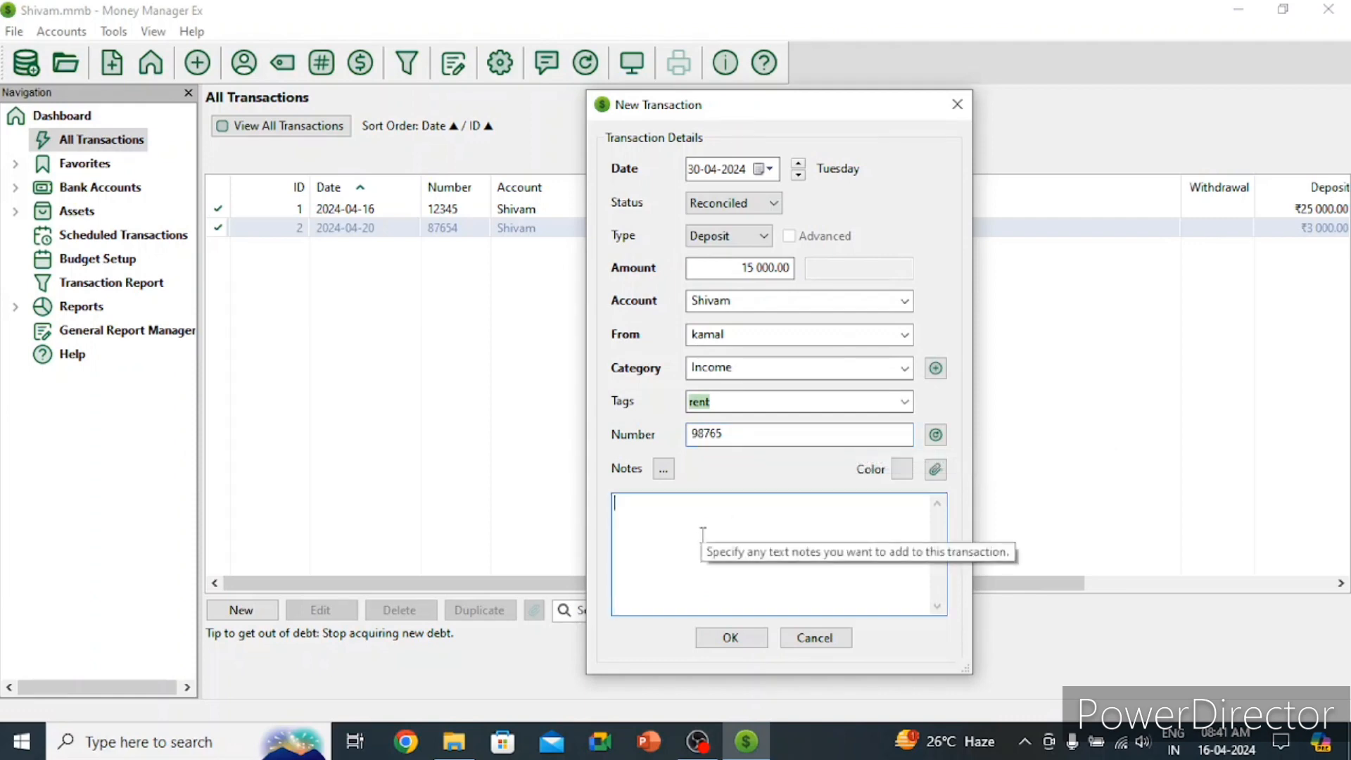
type("rent received")
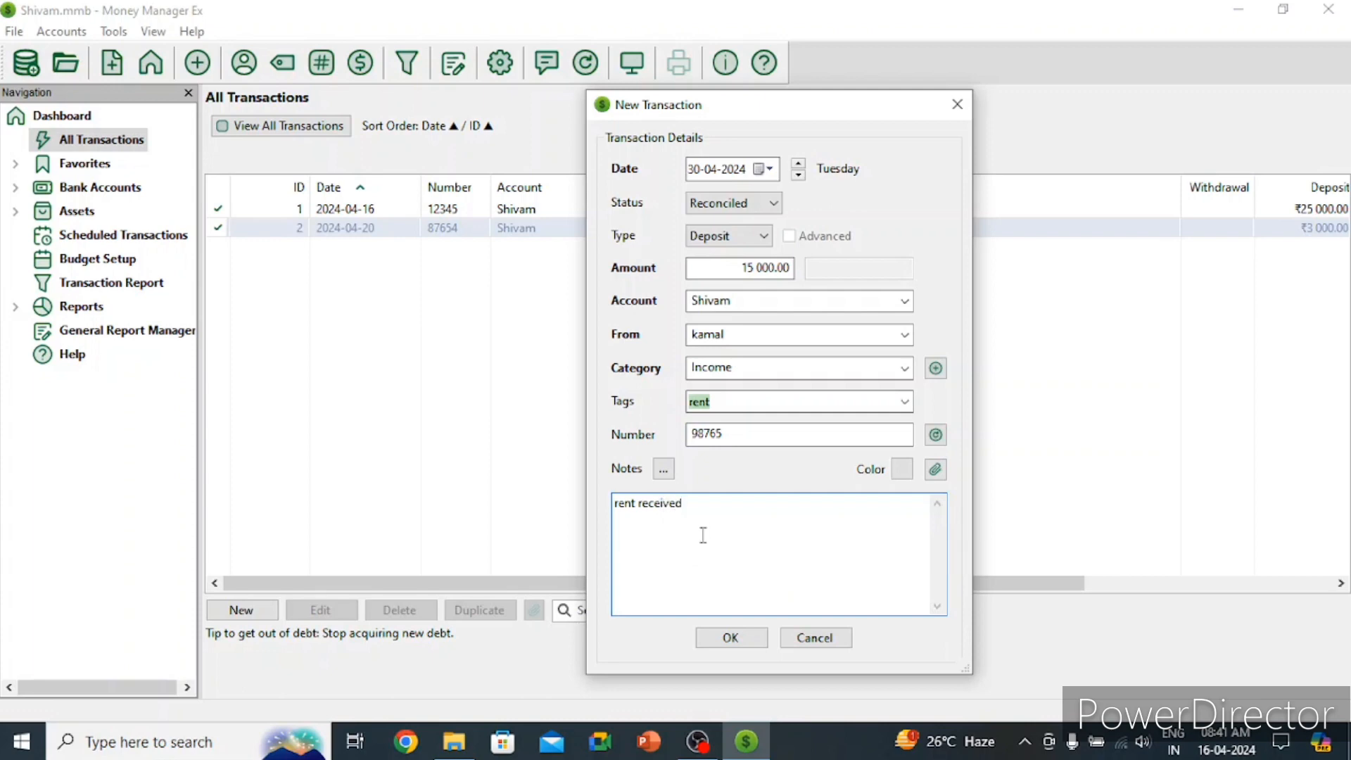
left_click(732, 641)
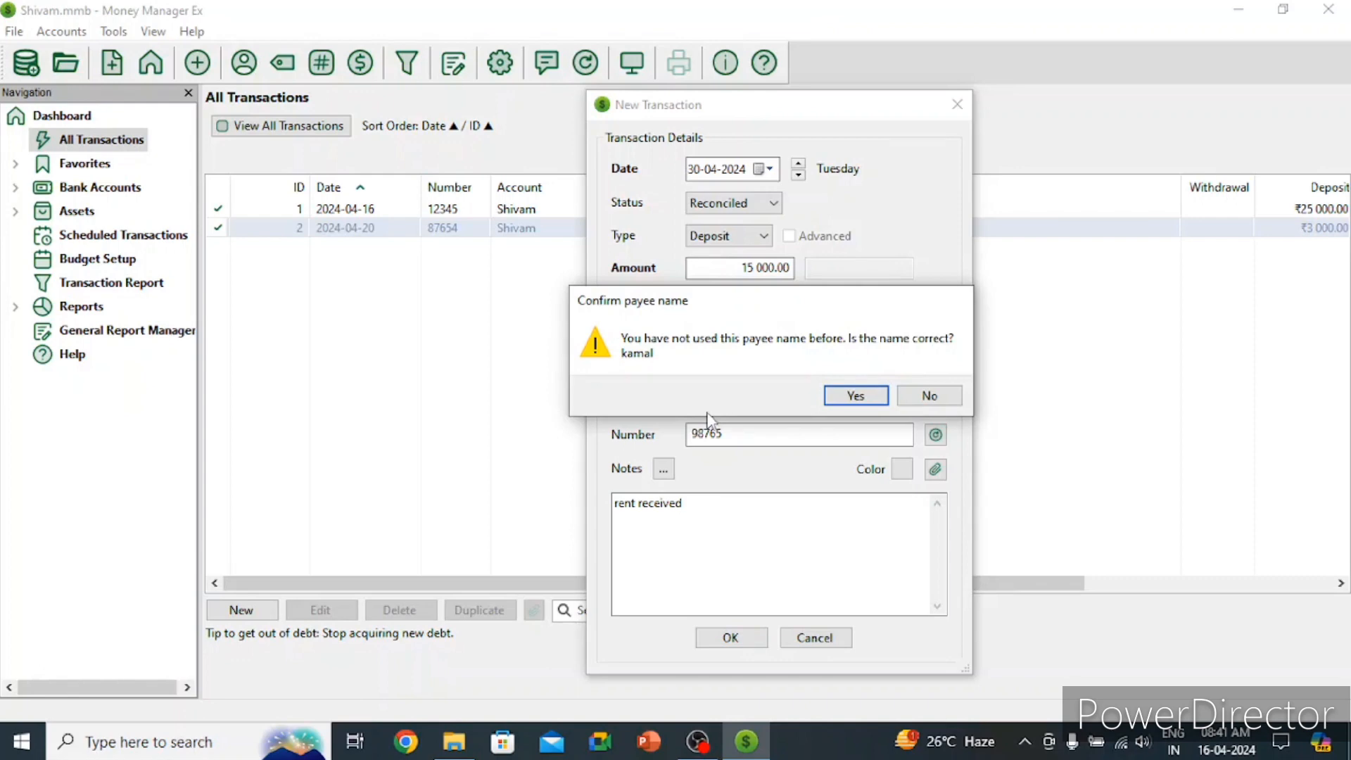
left_click(855, 396)
left_click(732, 637)
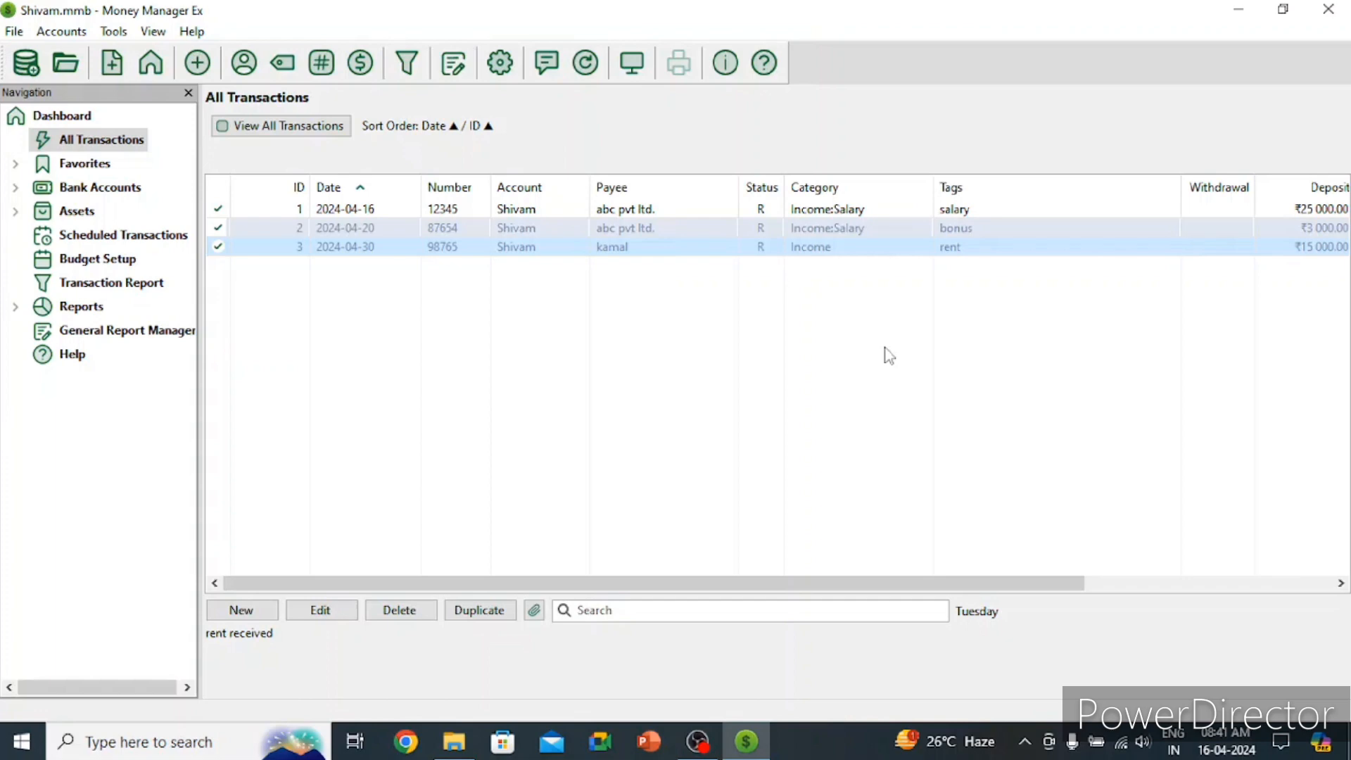
Step: Open the New Transaction dialog from the All Transactions list's New button
left_click(262, 613)
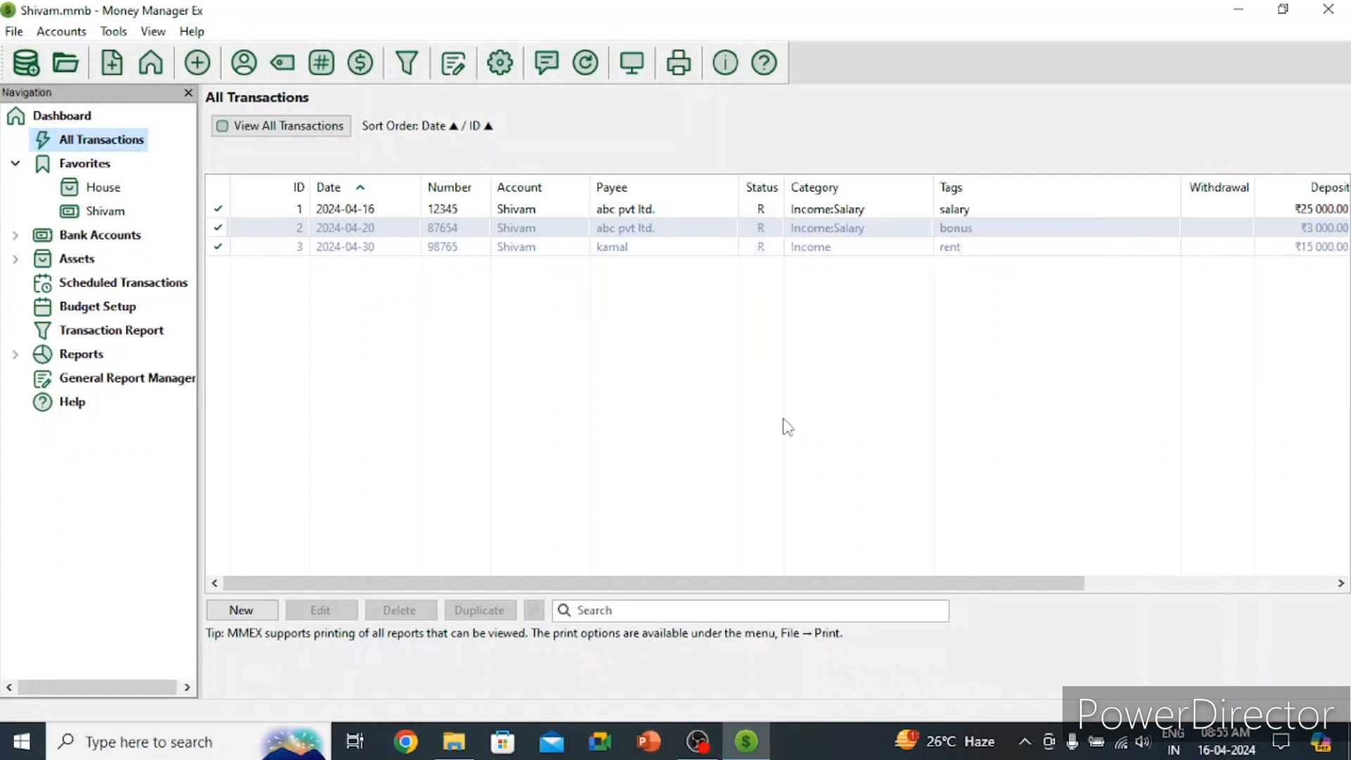
left_click(252, 614)
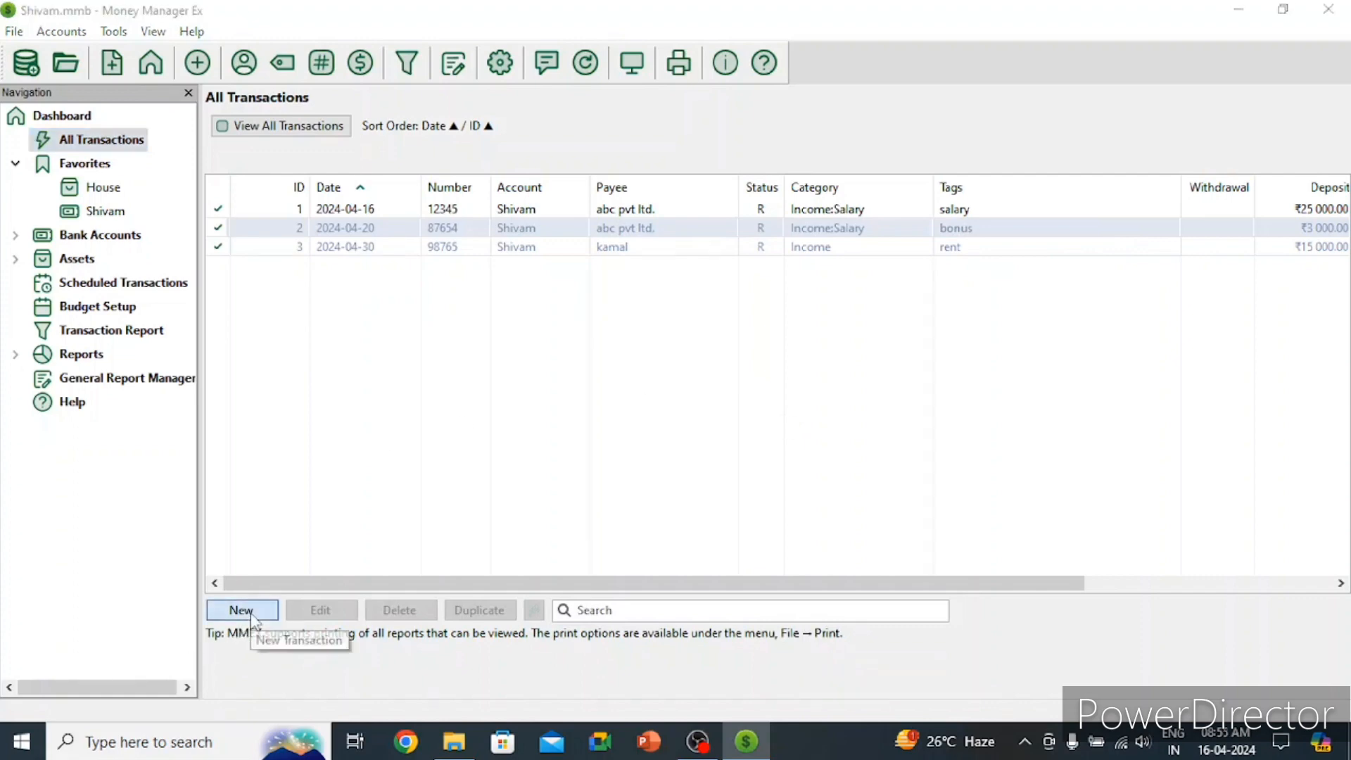
Step: Date the transaction 15-05-2024, mark it Reconciled, and keep it a Withdrawal
left_click(769, 168)
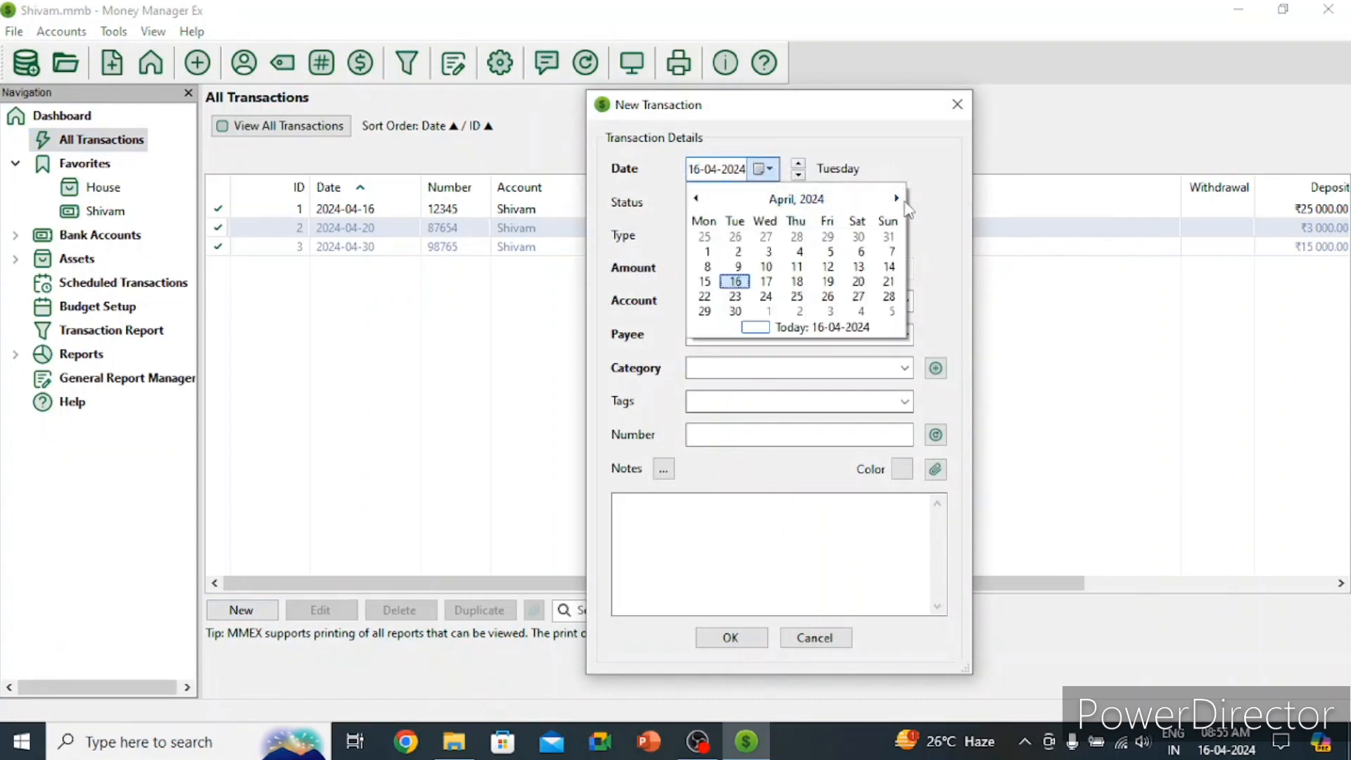
left_click(896, 198)
left_click(777, 268)
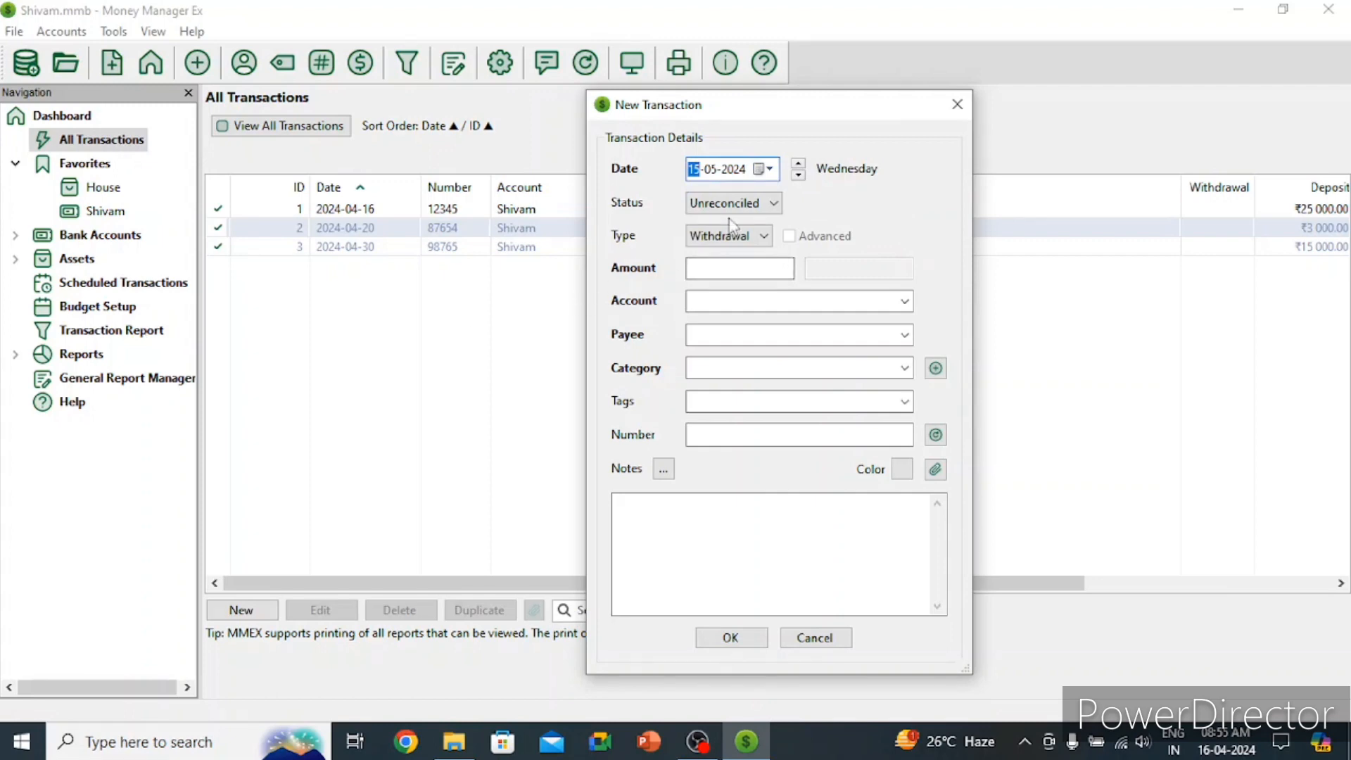
left_click(732, 205)
left_click(733, 234)
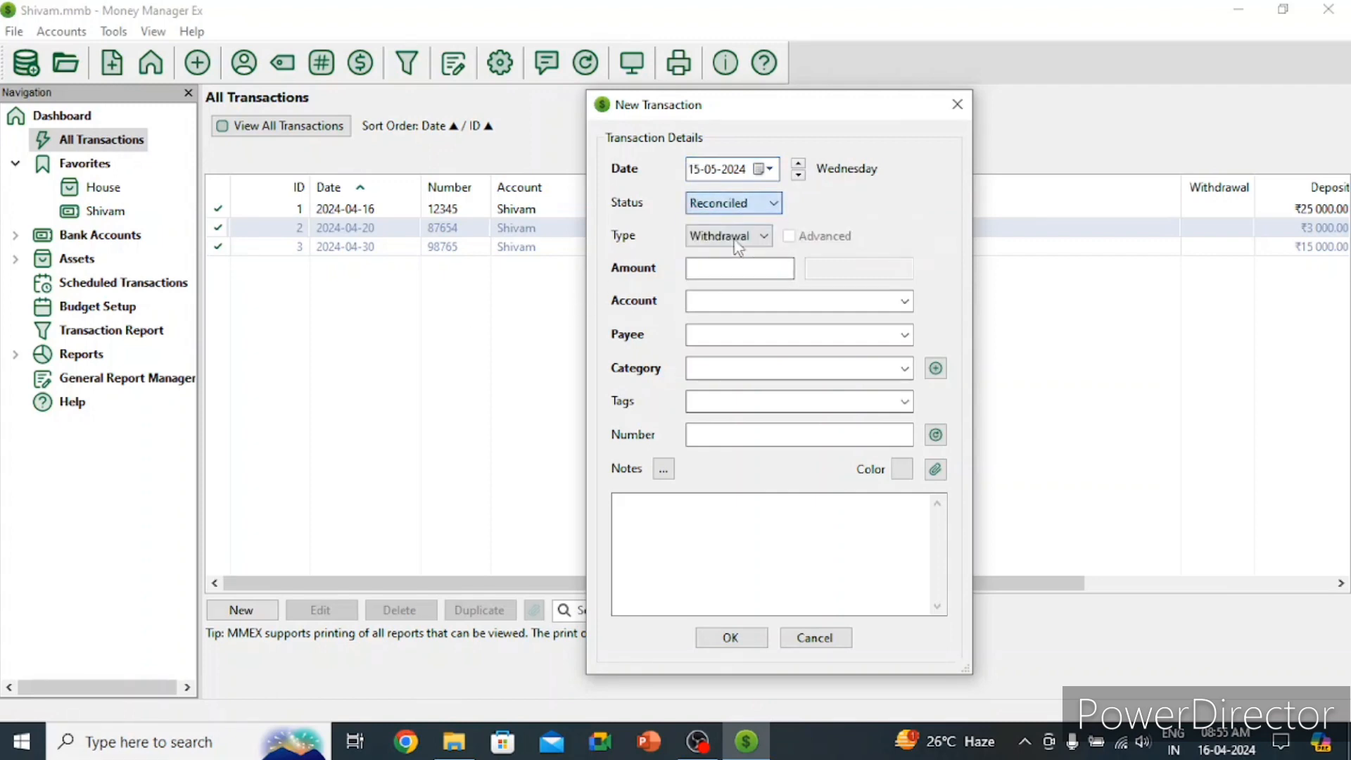
left_click(737, 239)
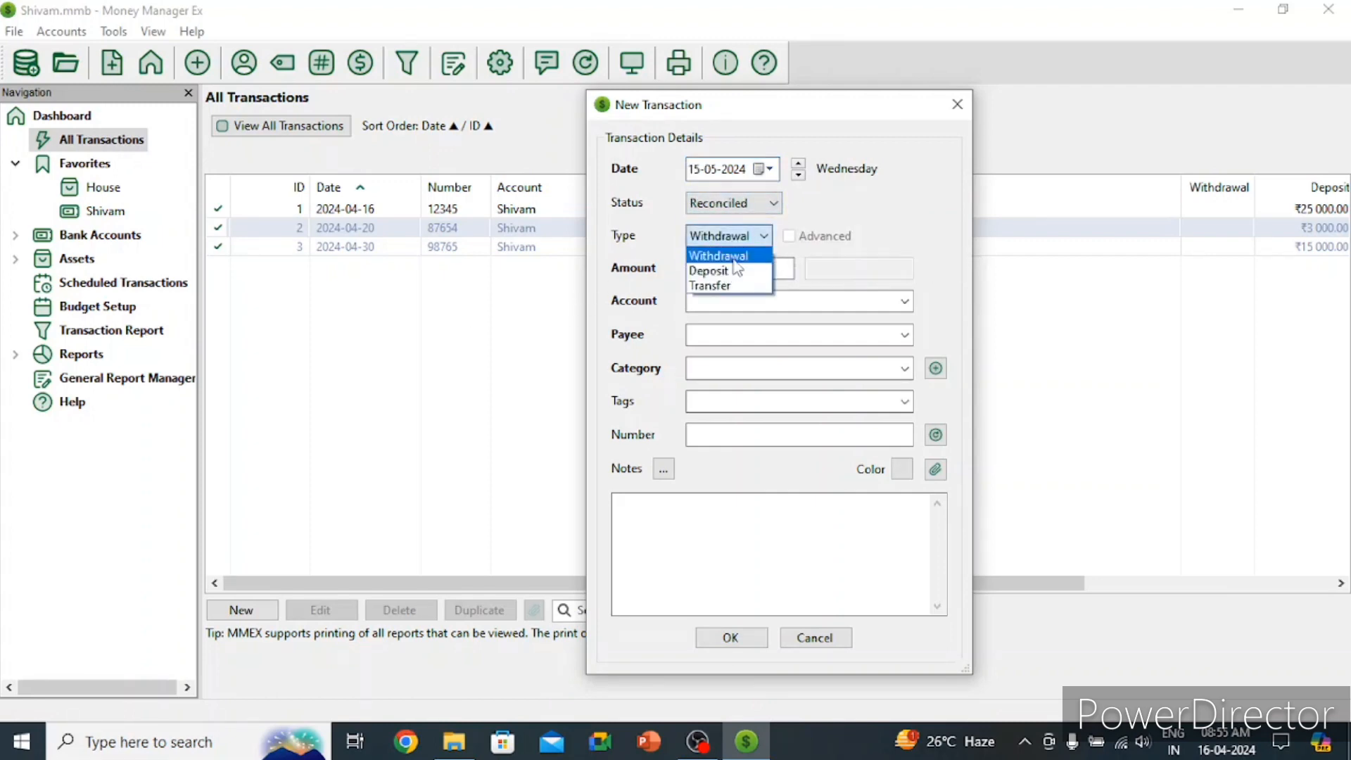
left_click(734, 260)
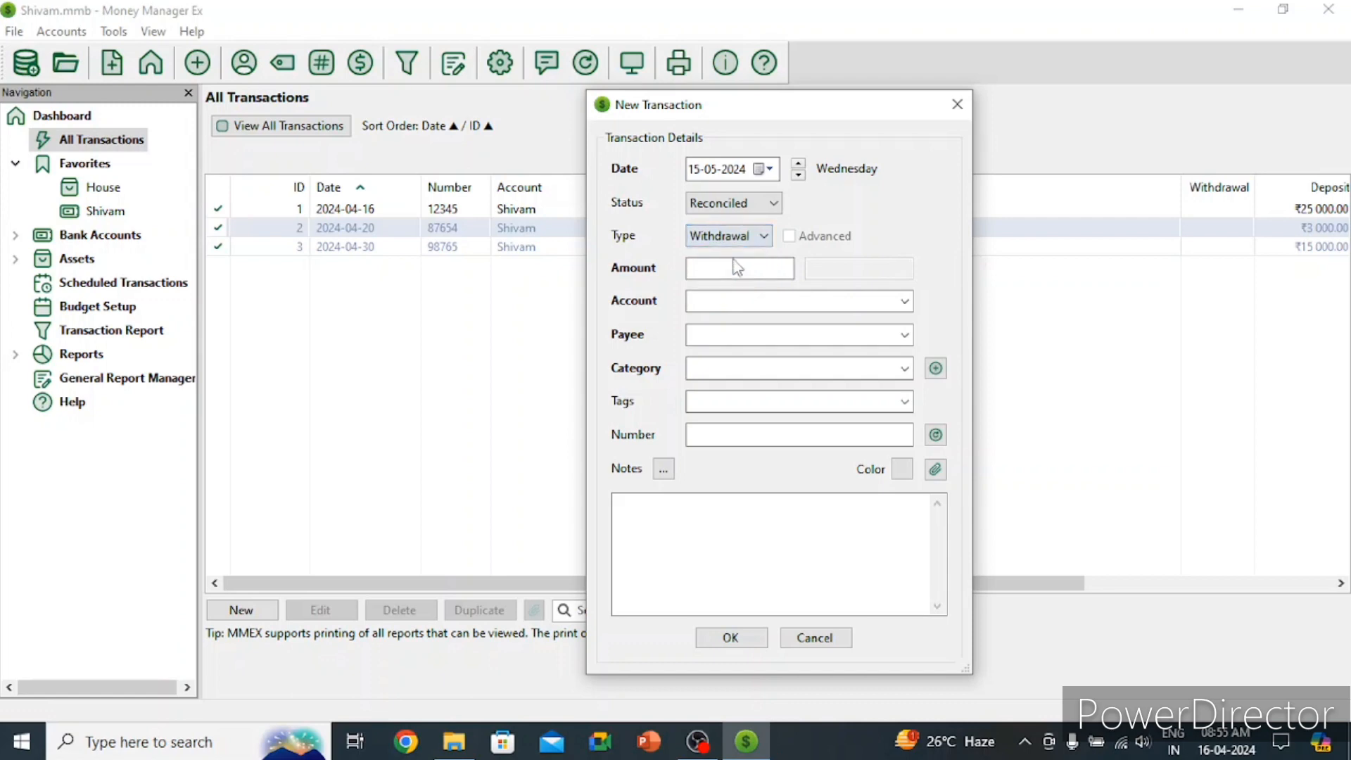
Step: Enter an amount of 8000 and choose the personal account
left_click(736, 267)
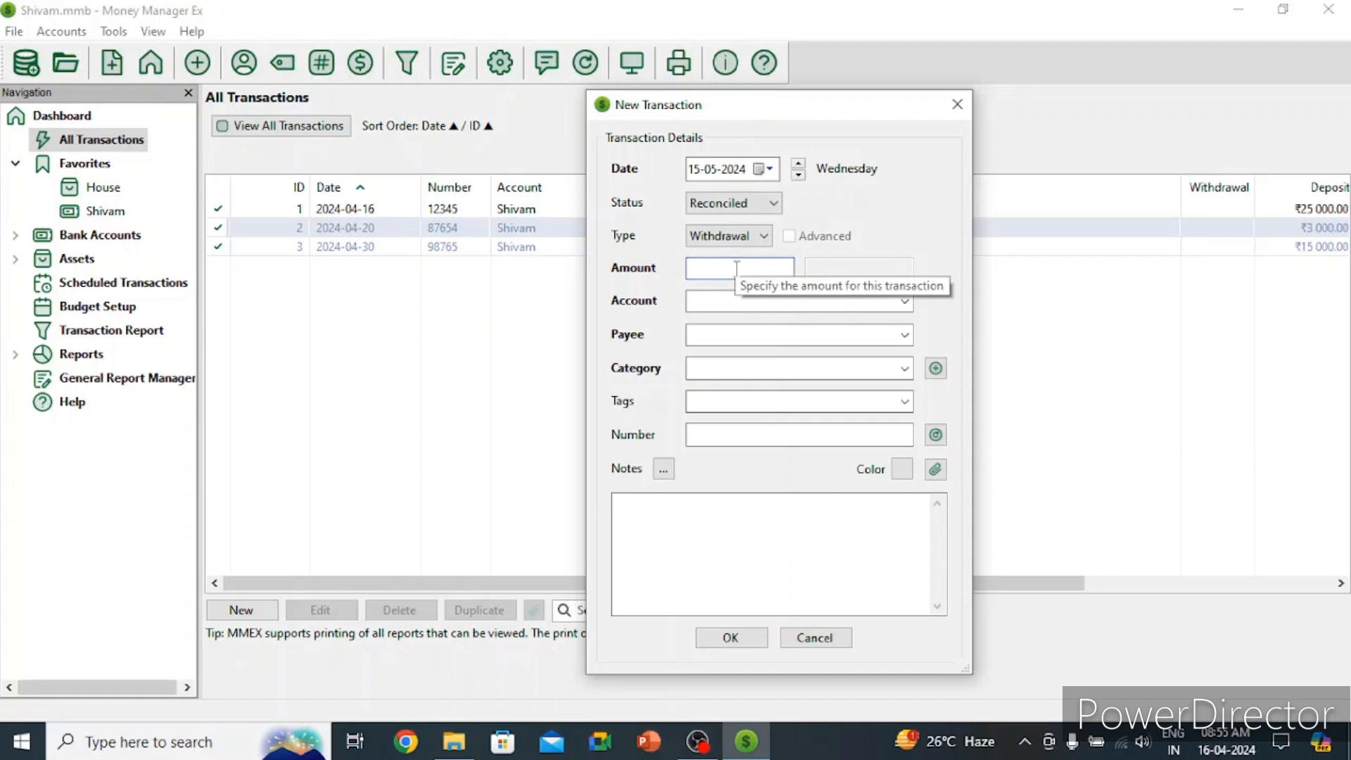
type("80000")
key("BackSpace")
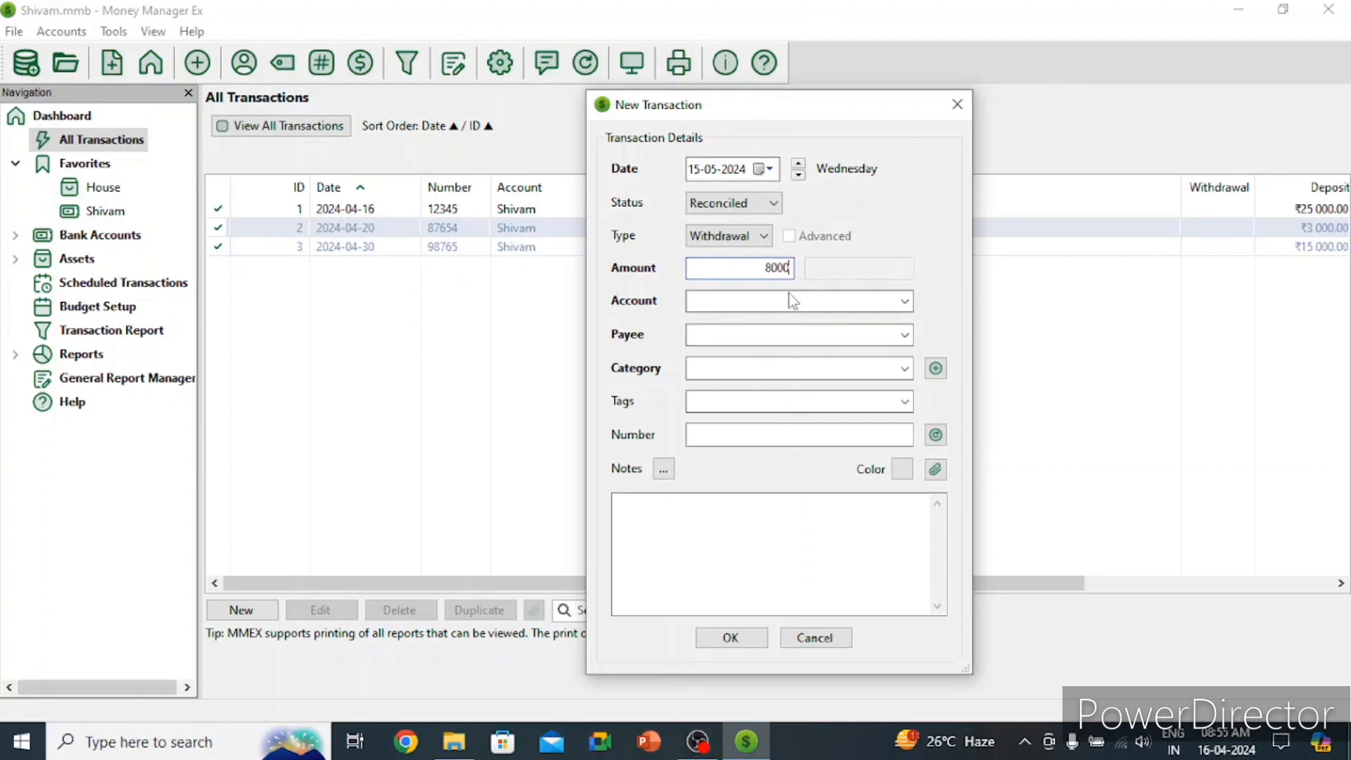
key("Tab")
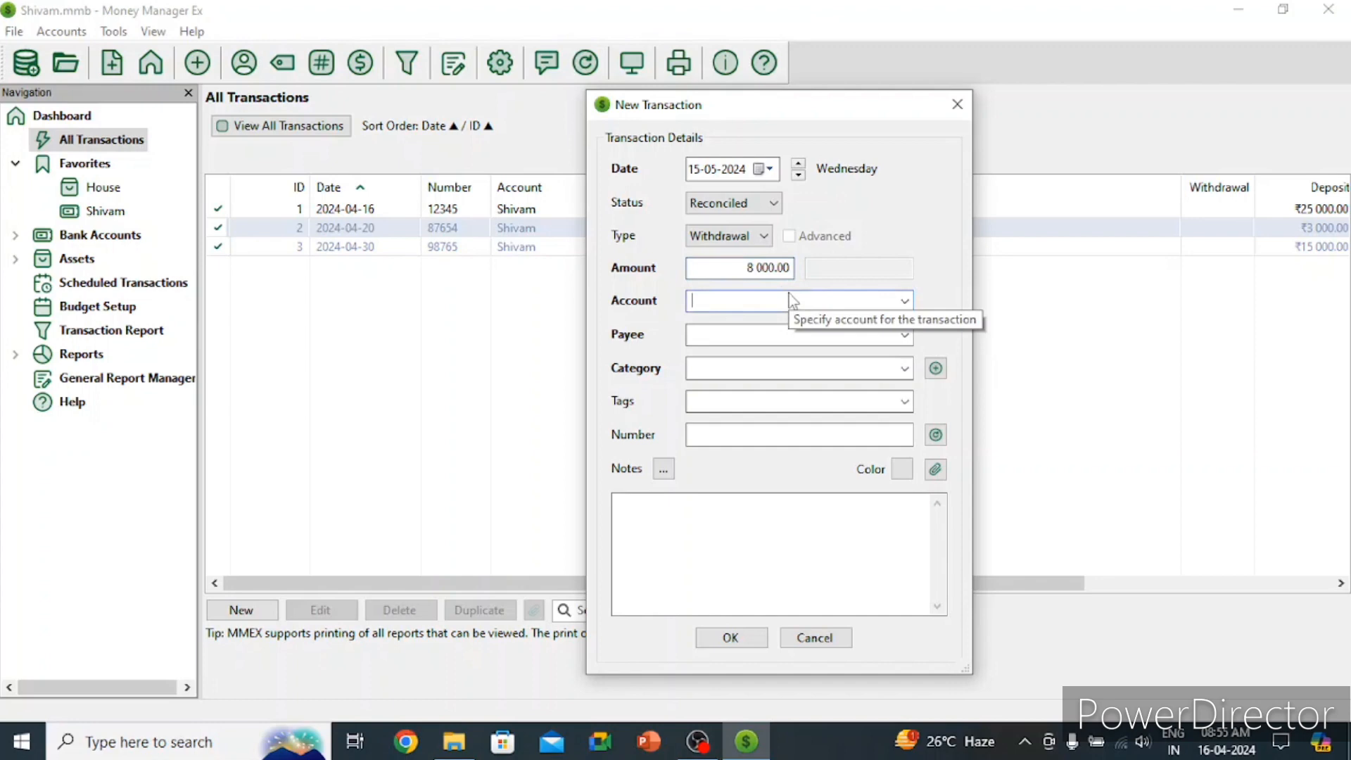
left_click(906, 304)
left_click(746, 336)
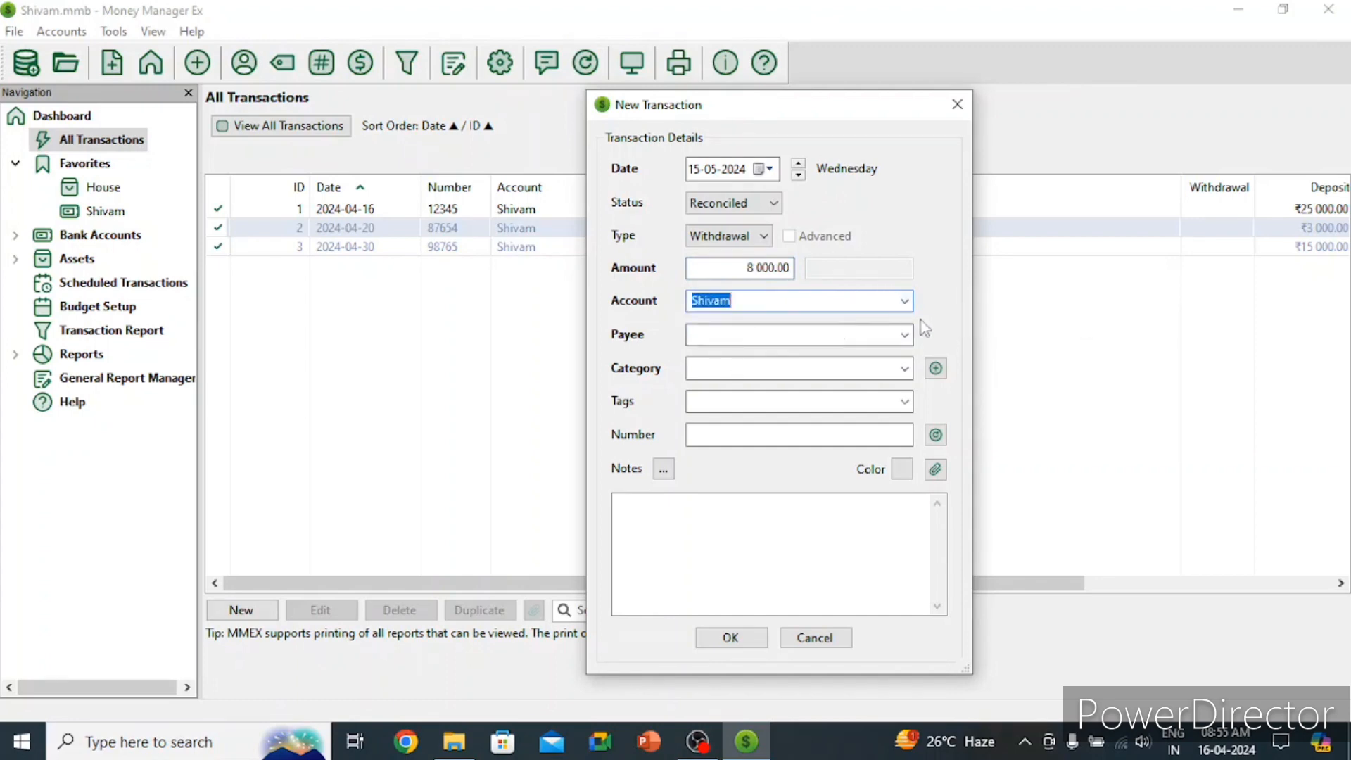
Step: Enter the payee's name and choose the Bills category
left_click(790, 336)
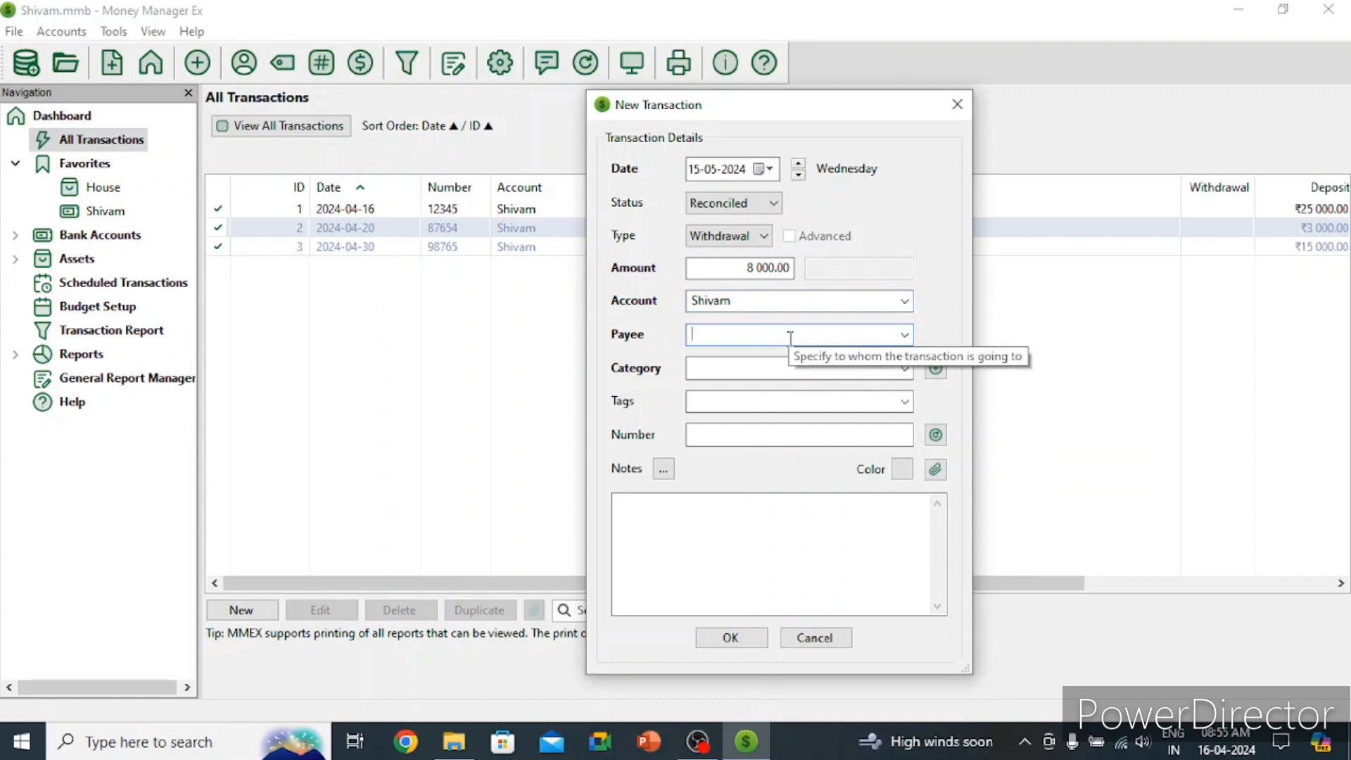
type("Shivam")
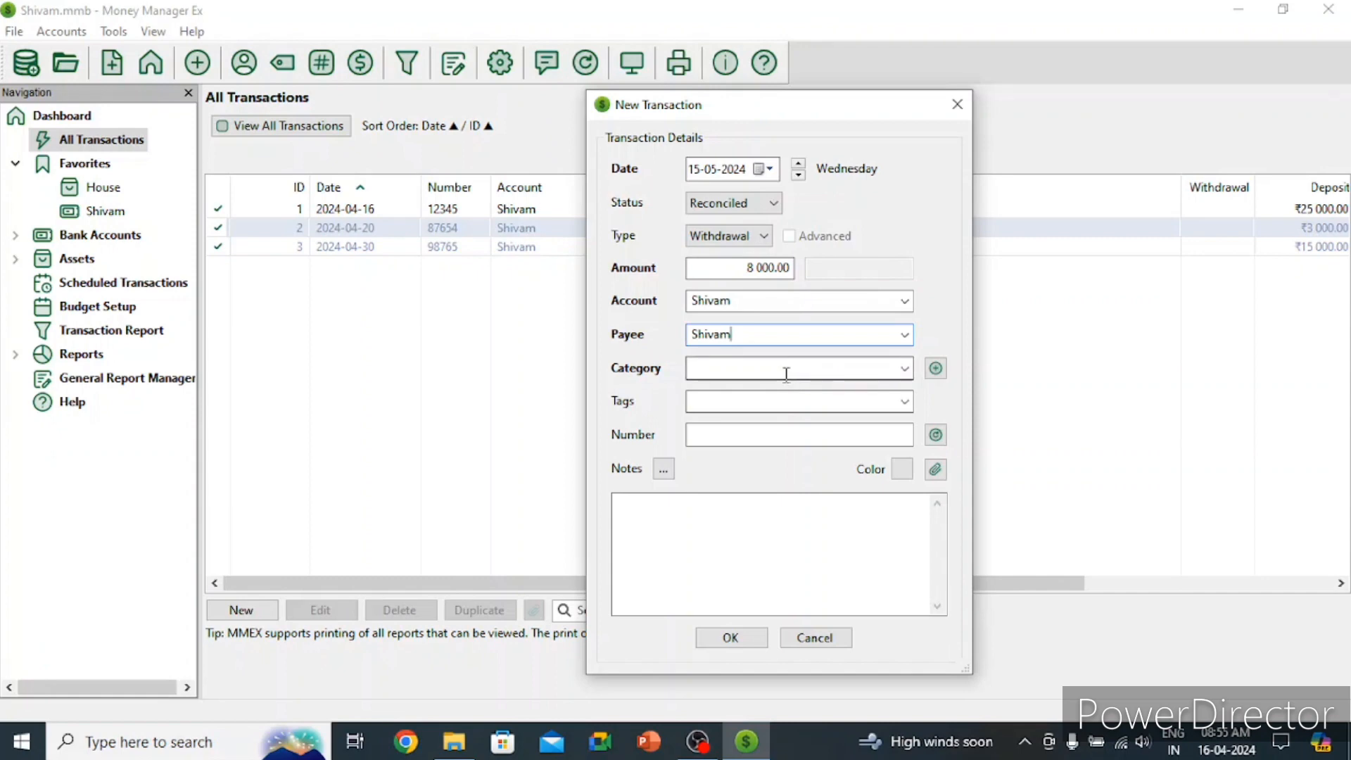
left_click(786, 371)
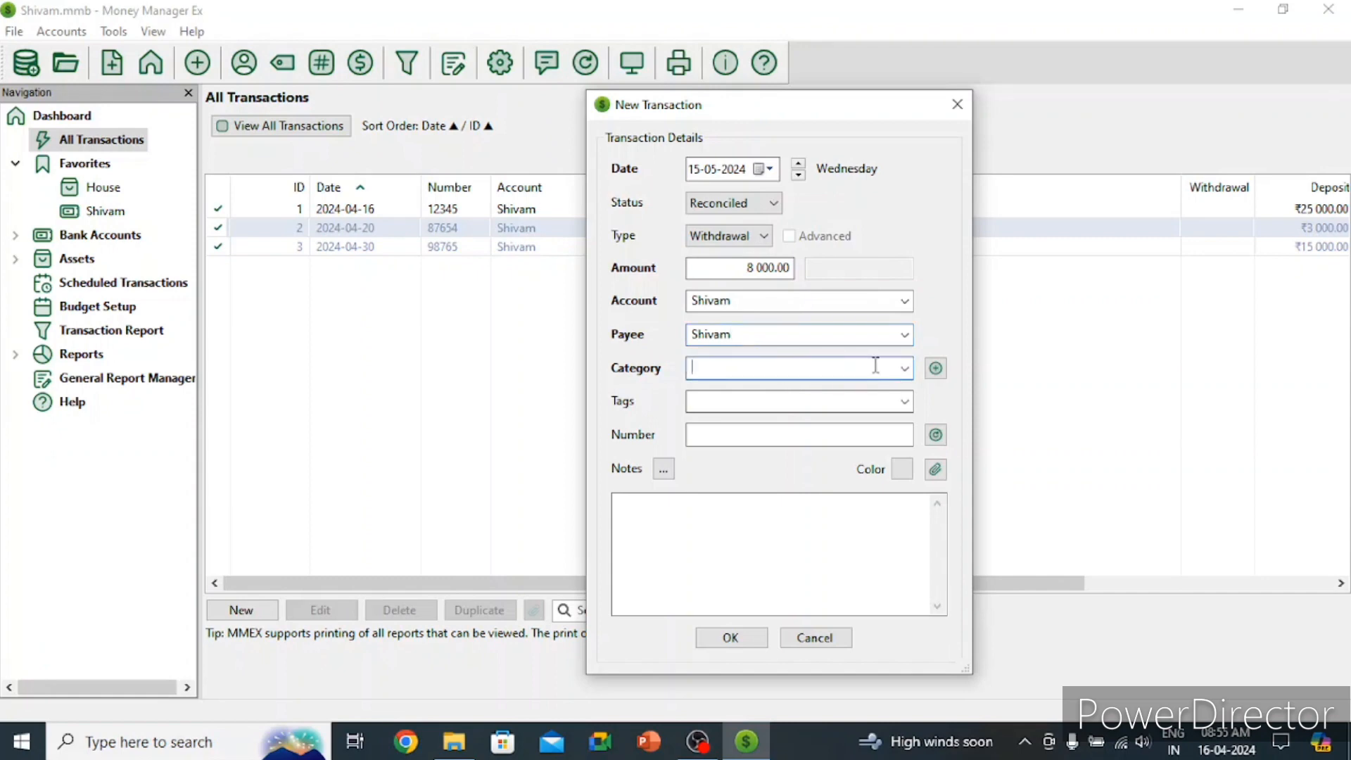
left_click(904, 368)
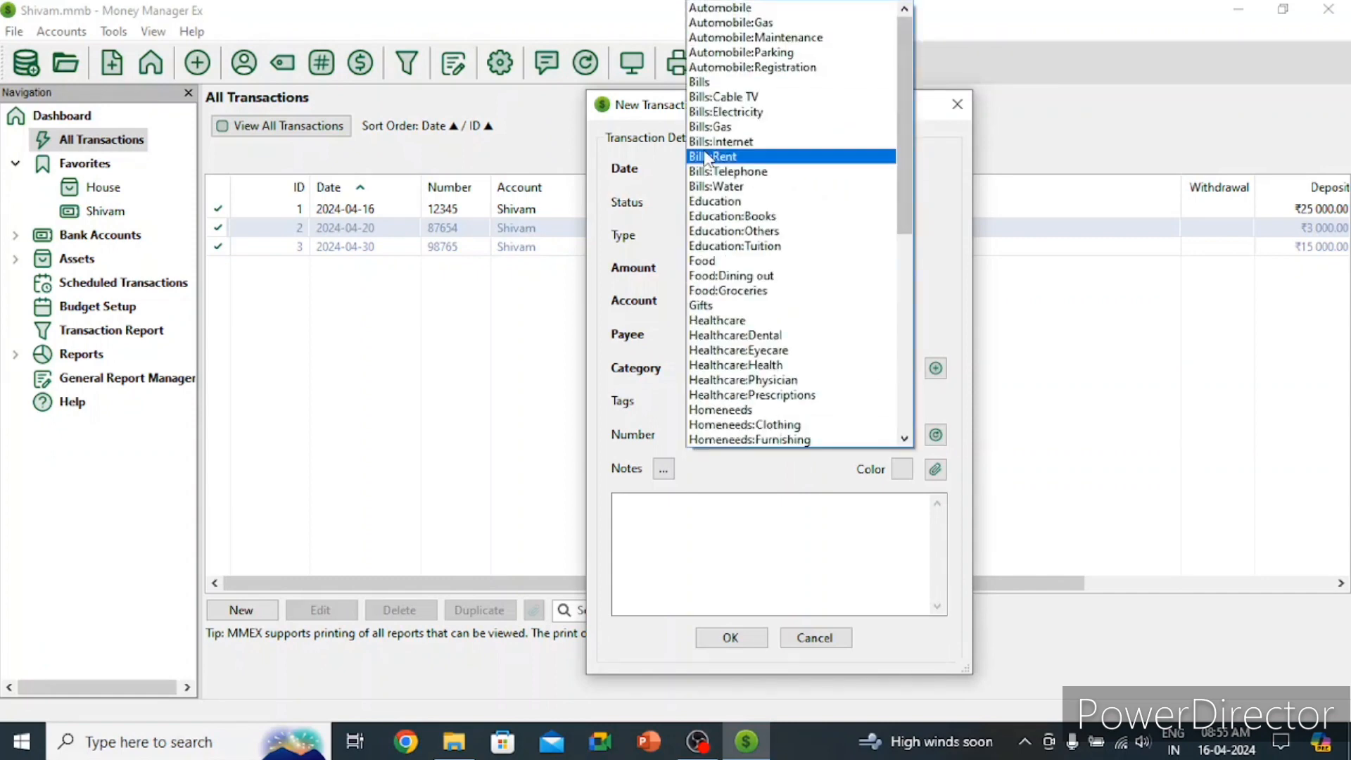
left_click(756, 83)
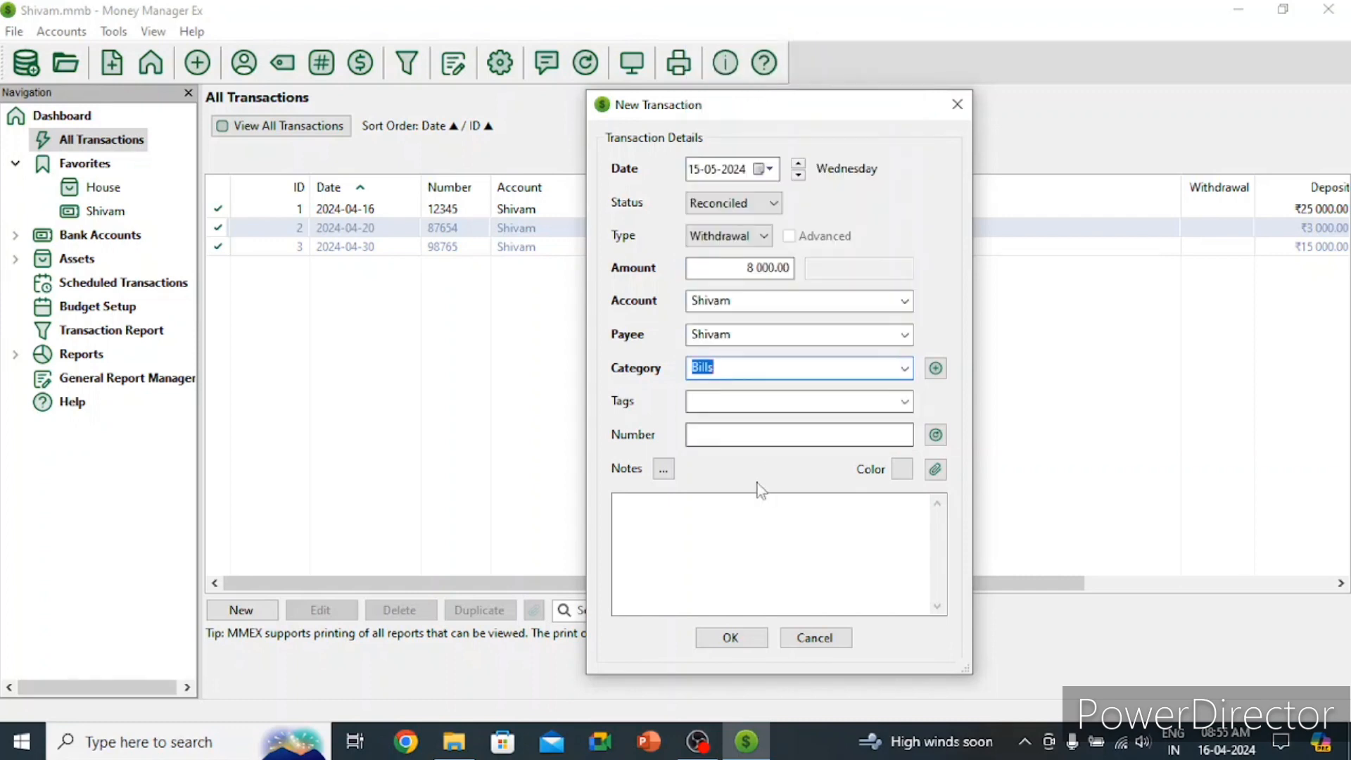
Step: Tag the withdrawal with a new 'groceries' tag and give it number 67543
left_click(735, 399)
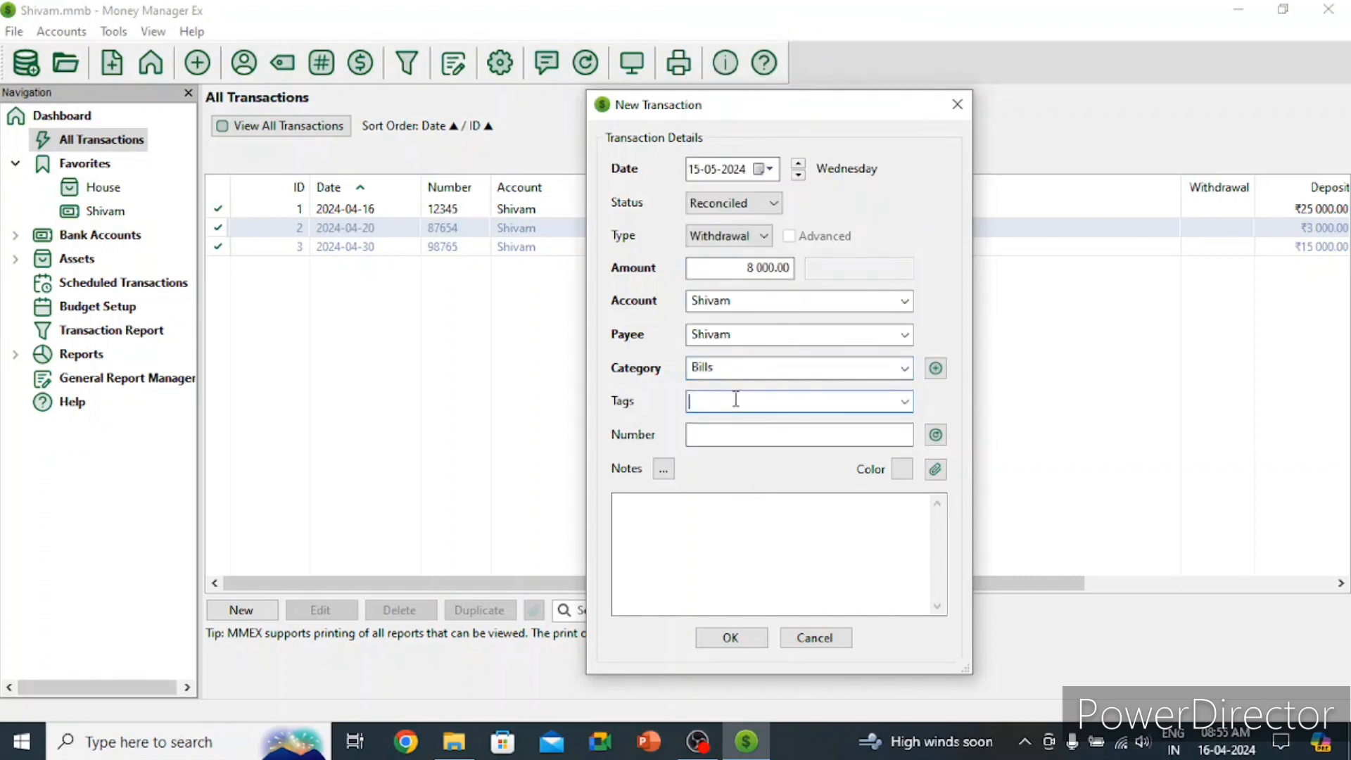
type("groceries")
left_click(769, 433)
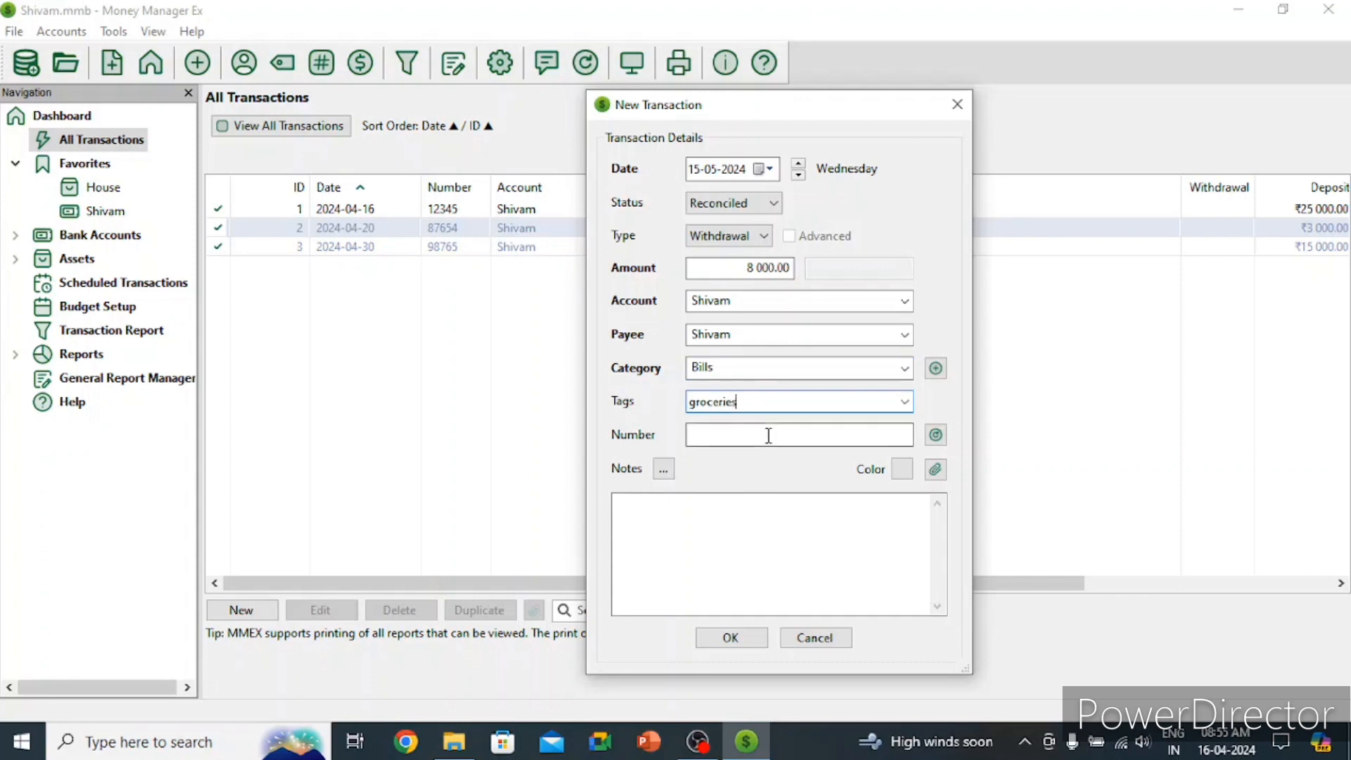
left_click(824, 388)
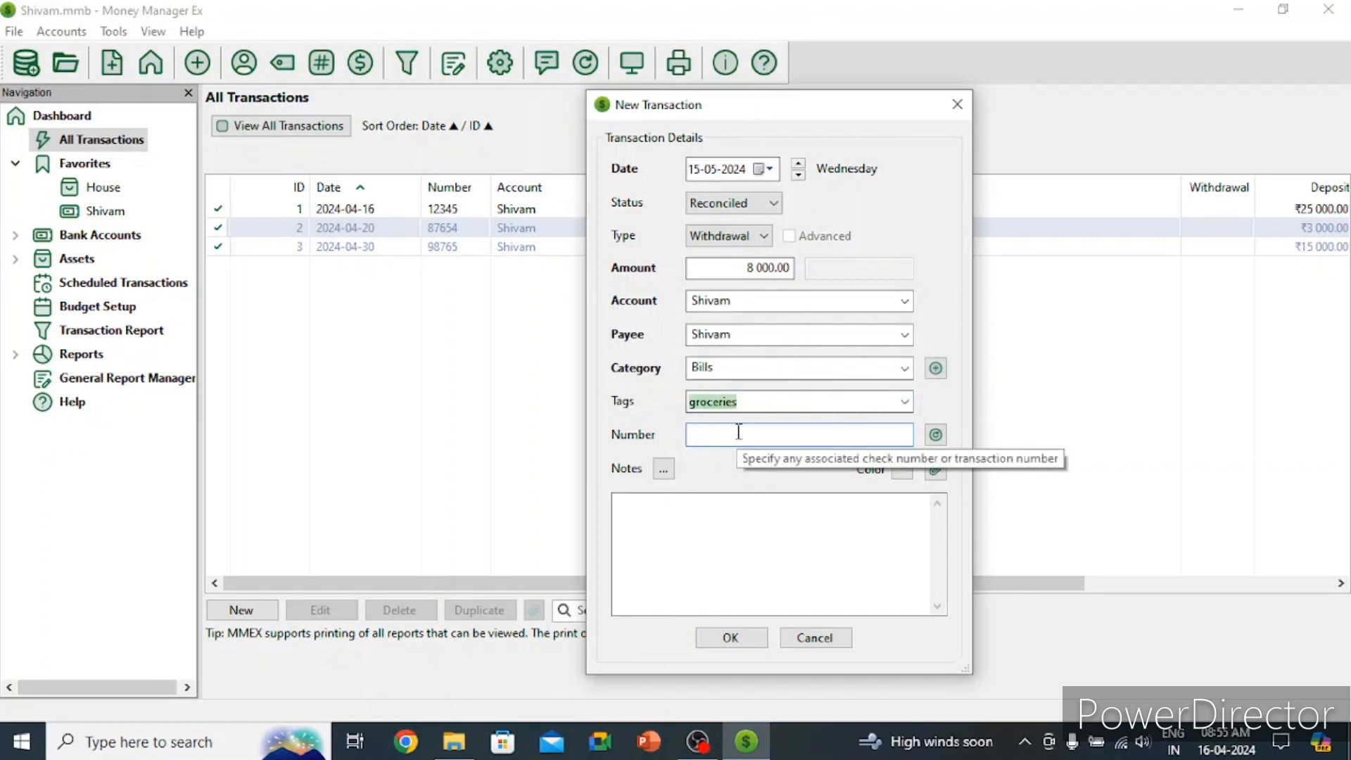
type("67543")
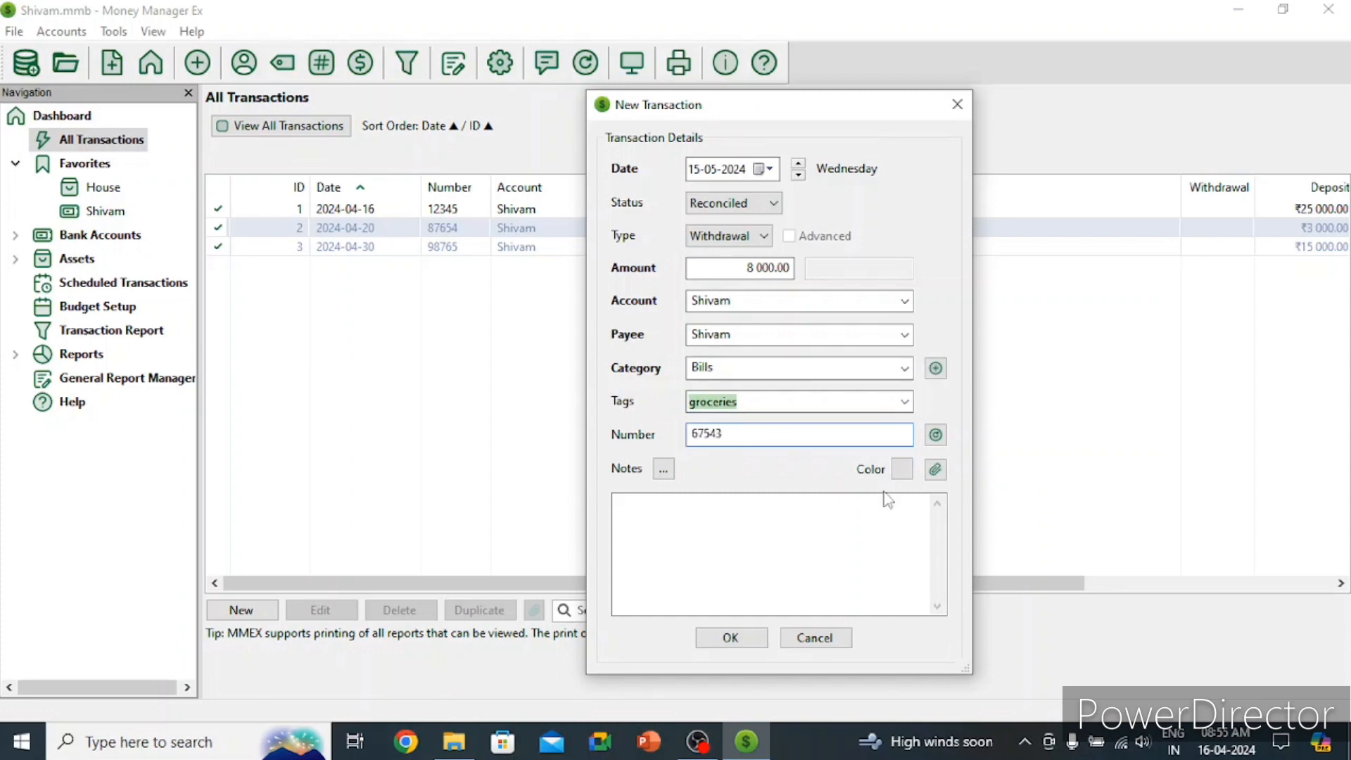
Step: Add the note 'Groceiies; toiletries, vegetables, fruits, maggie' and submit the withdrawal
left_click(766, 521)
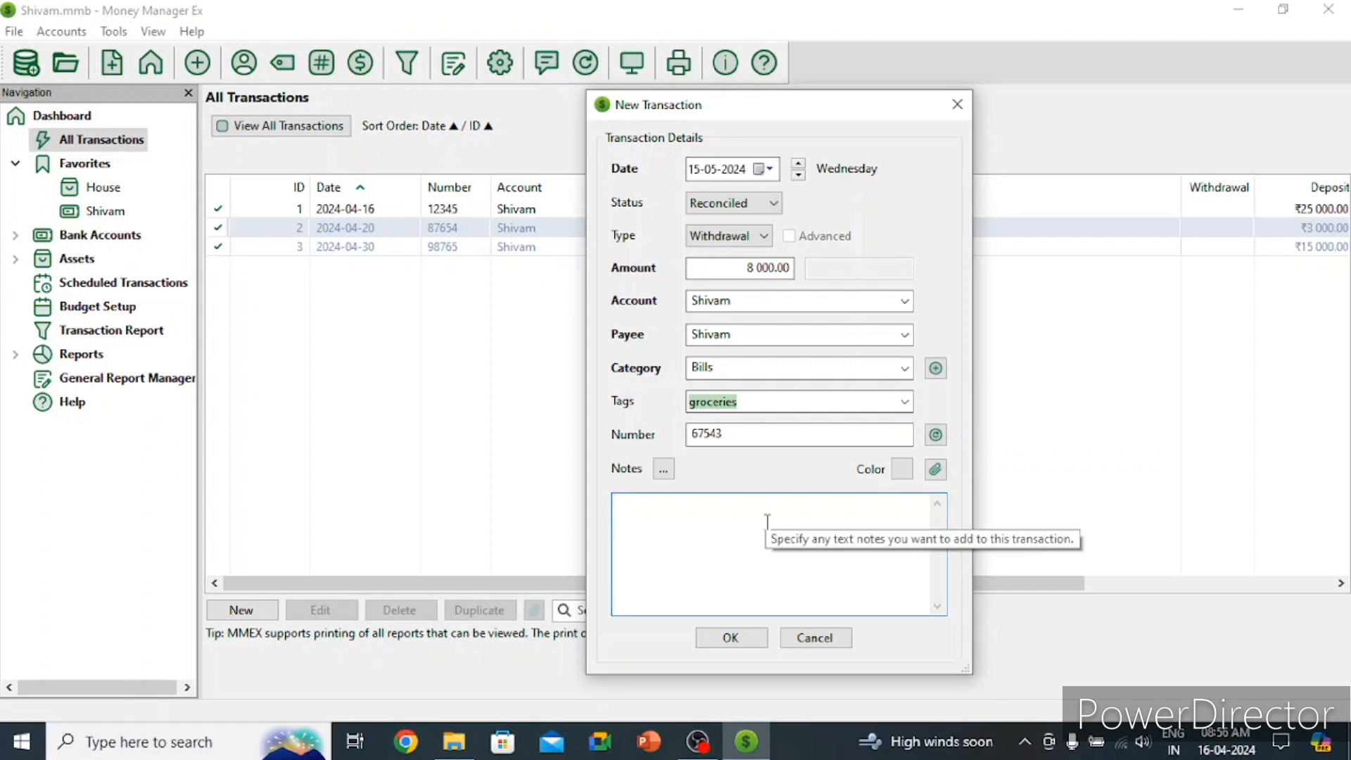
type("Gro")
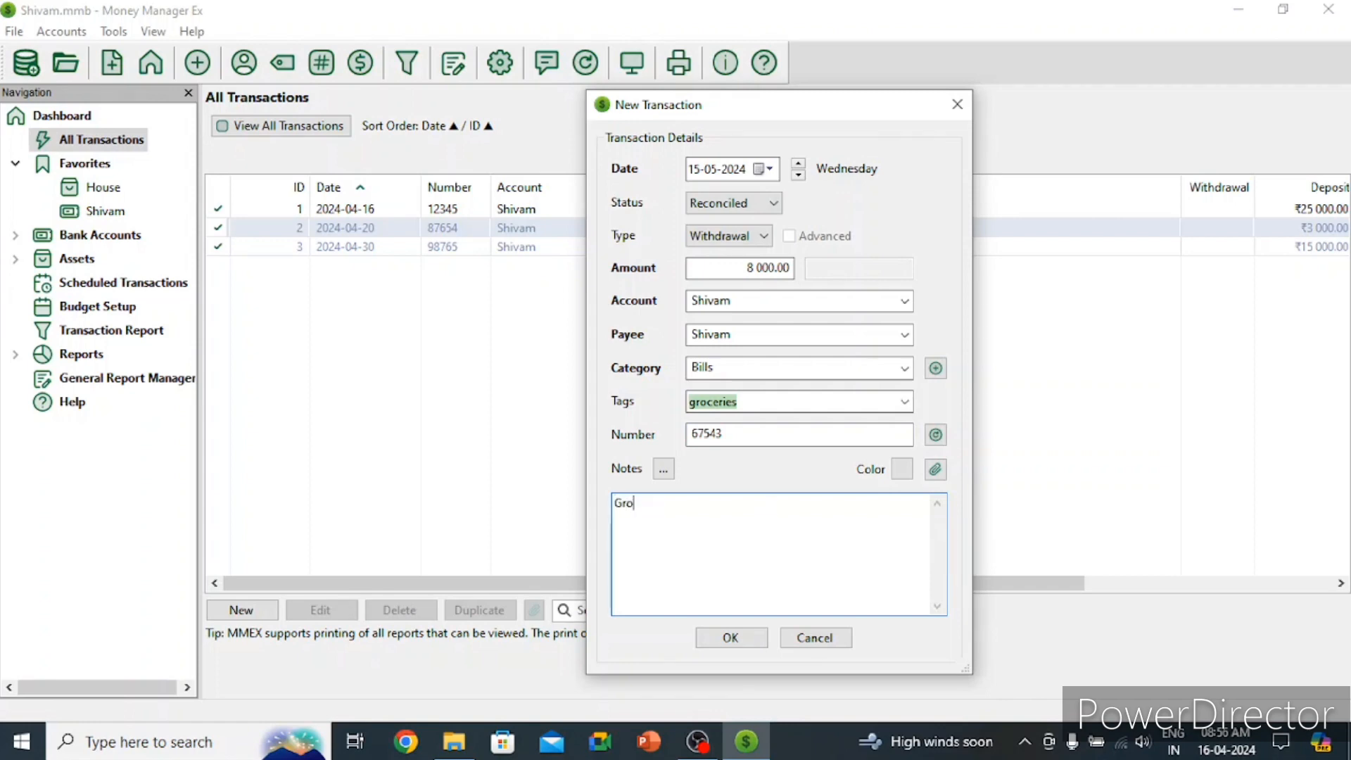
type("ceiies; toiletries, veg")
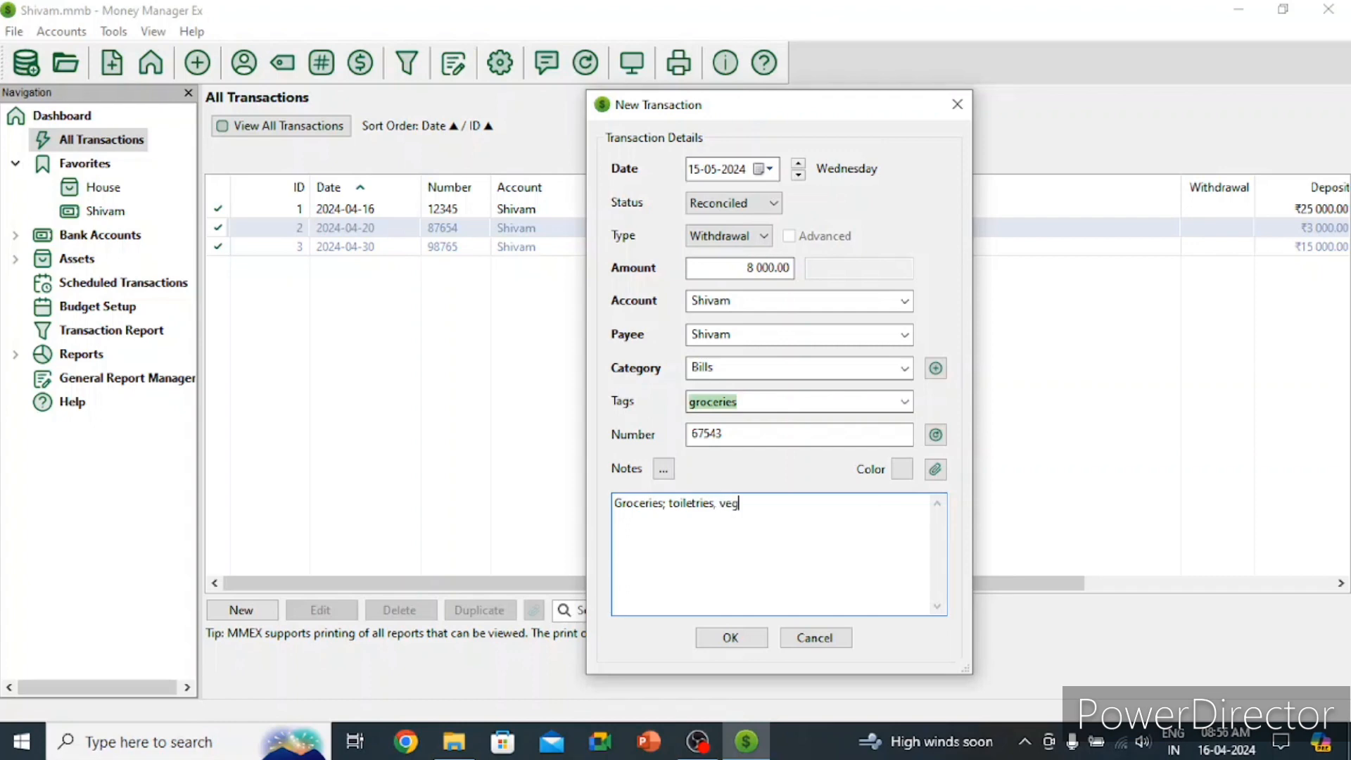
type("etables, fruits, maggie")
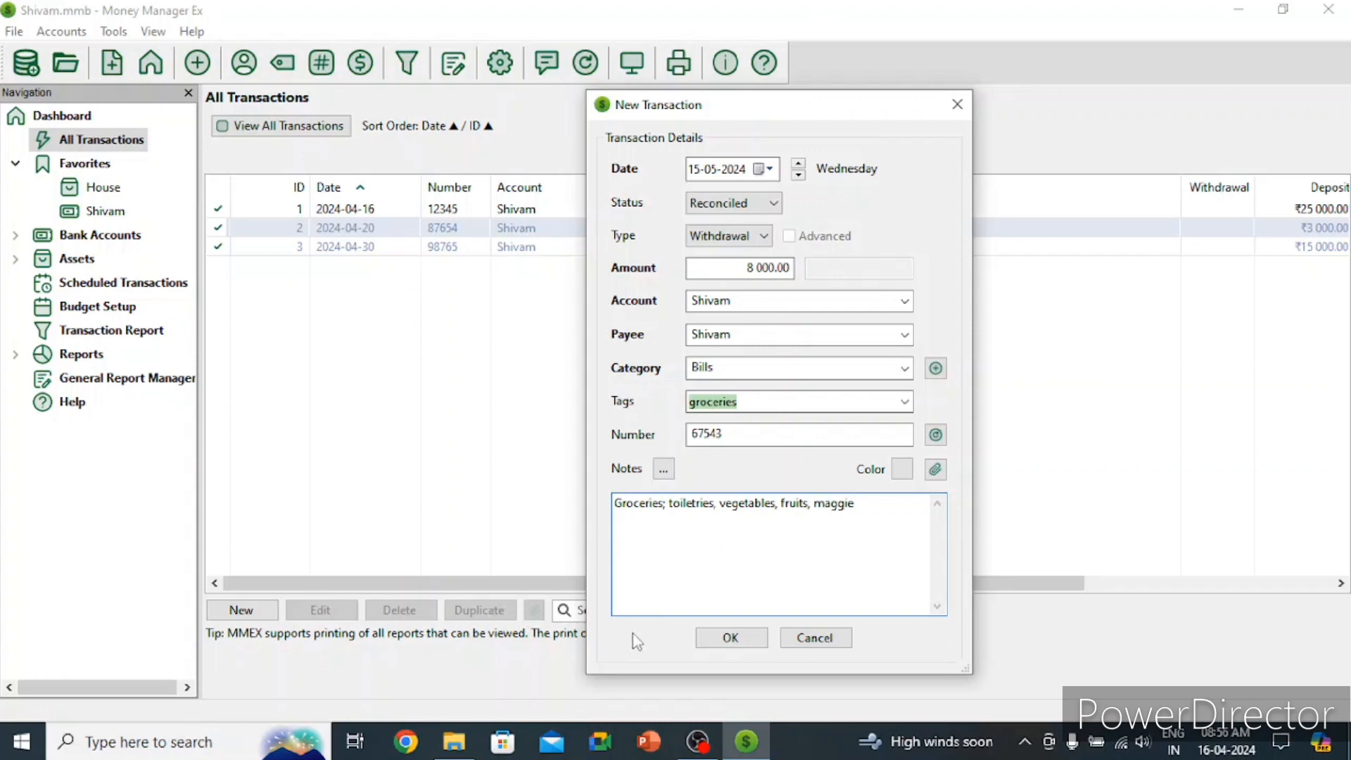
left_click(717, 639)
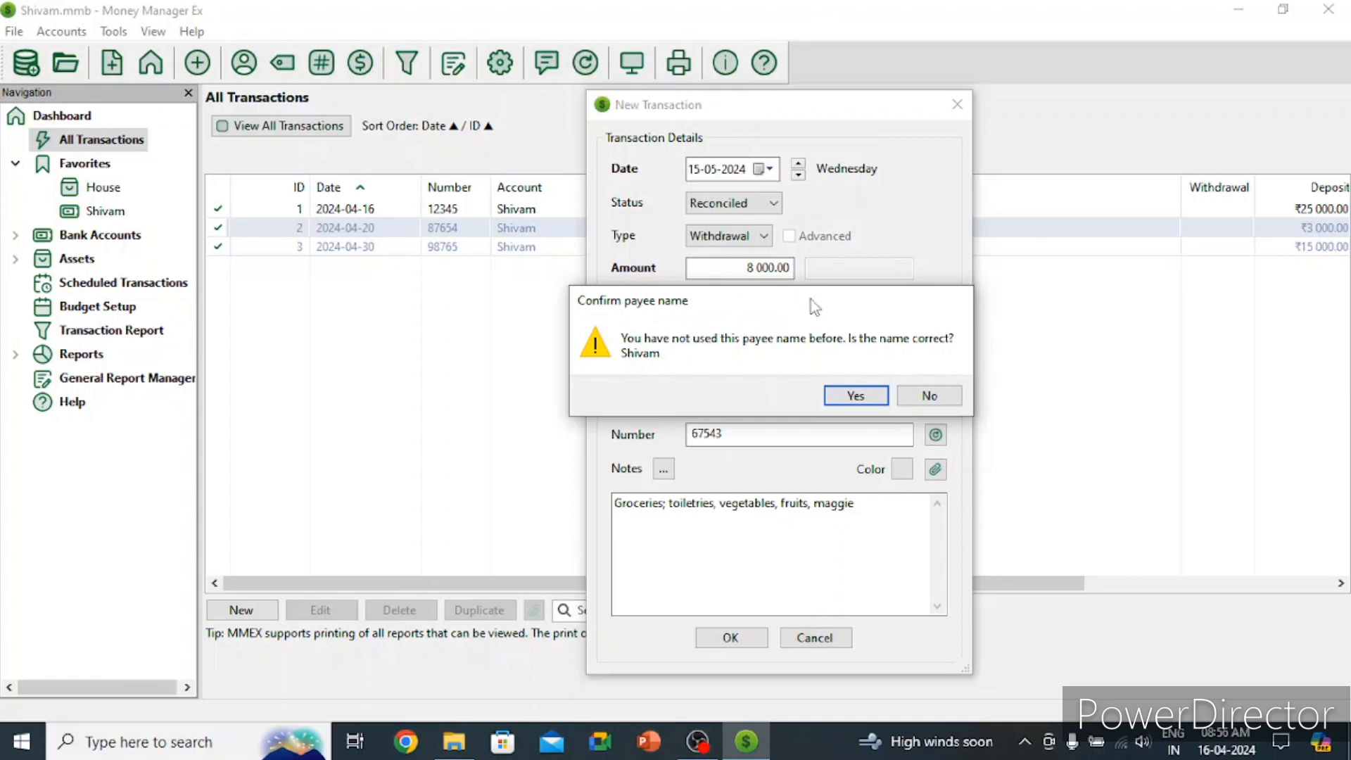
Step: Confirm the new payee name, save the ₹8 000.00 groceries withdrawal, and check its row in the list
left_click(860, 396)
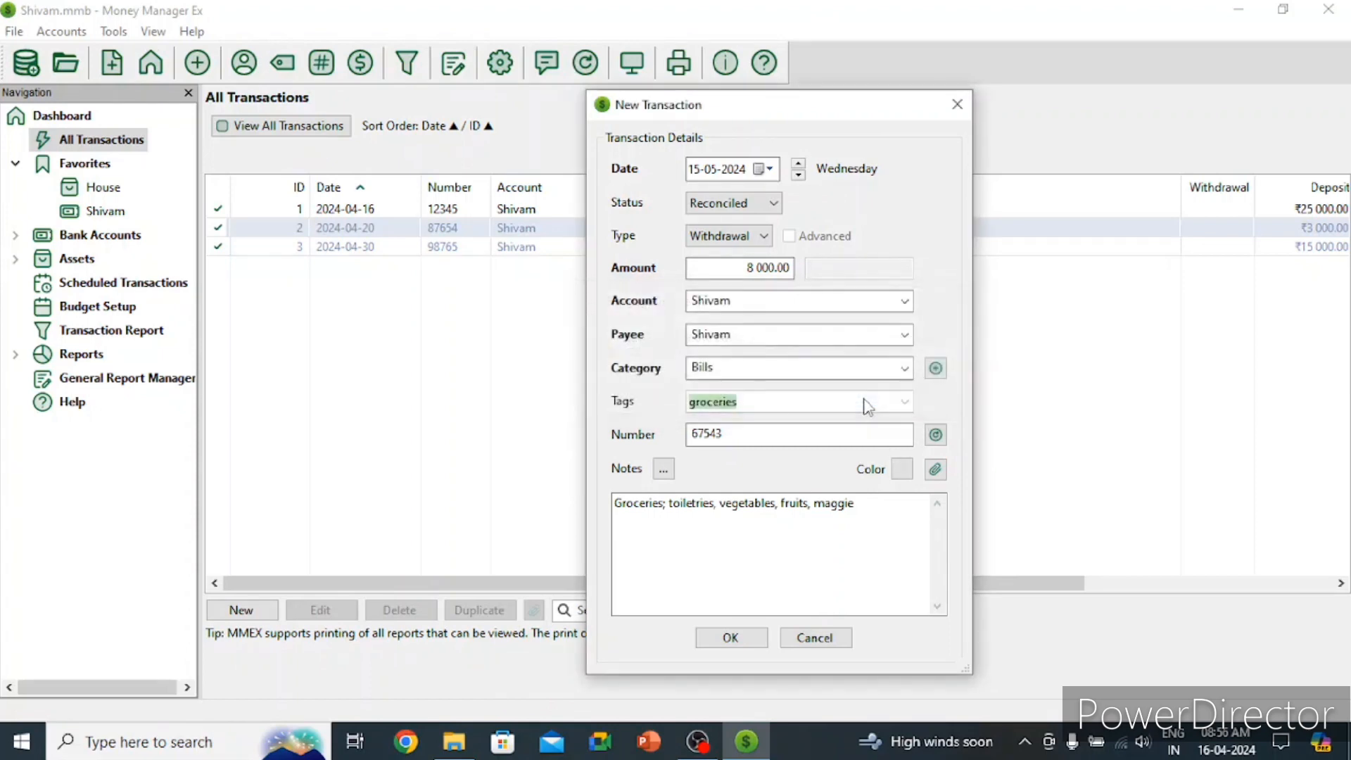
left_click(725, 637)
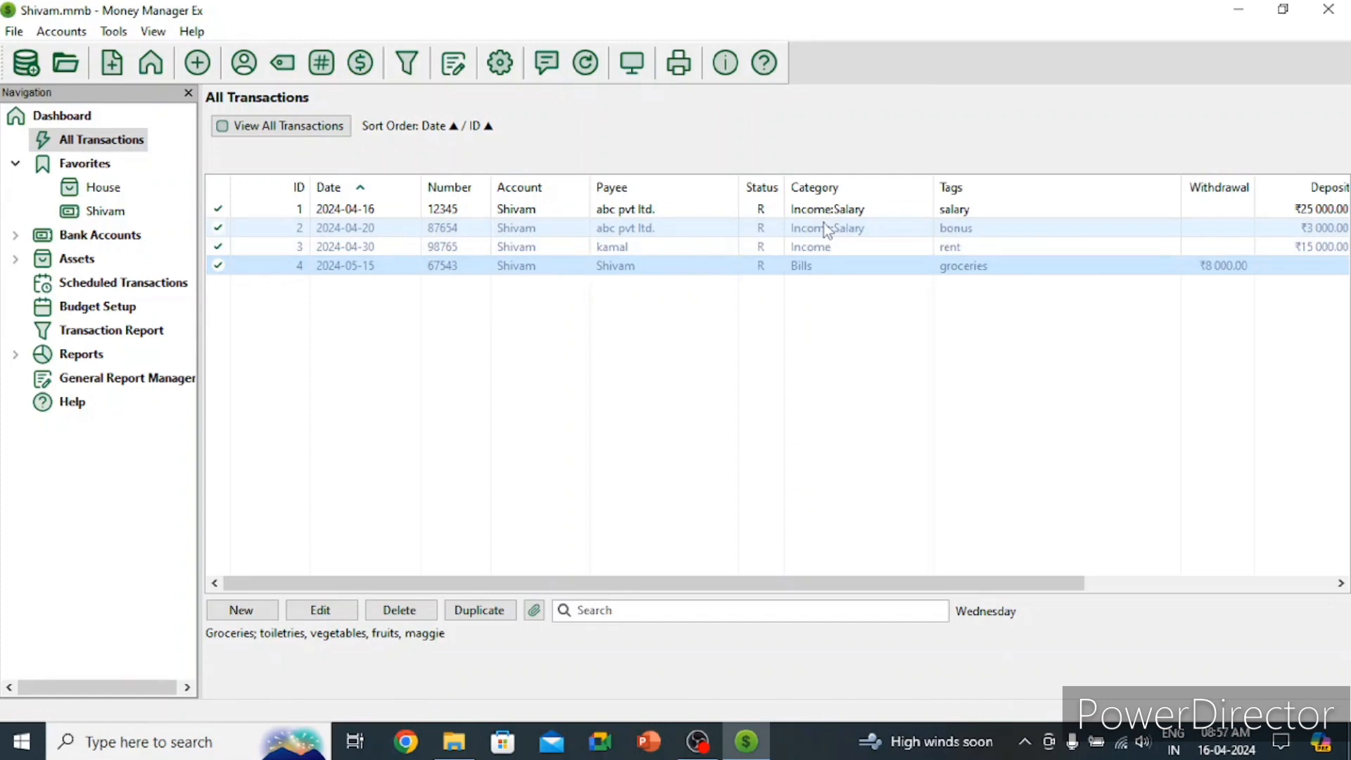
left_click_drag(799, 584, 1119, 598)
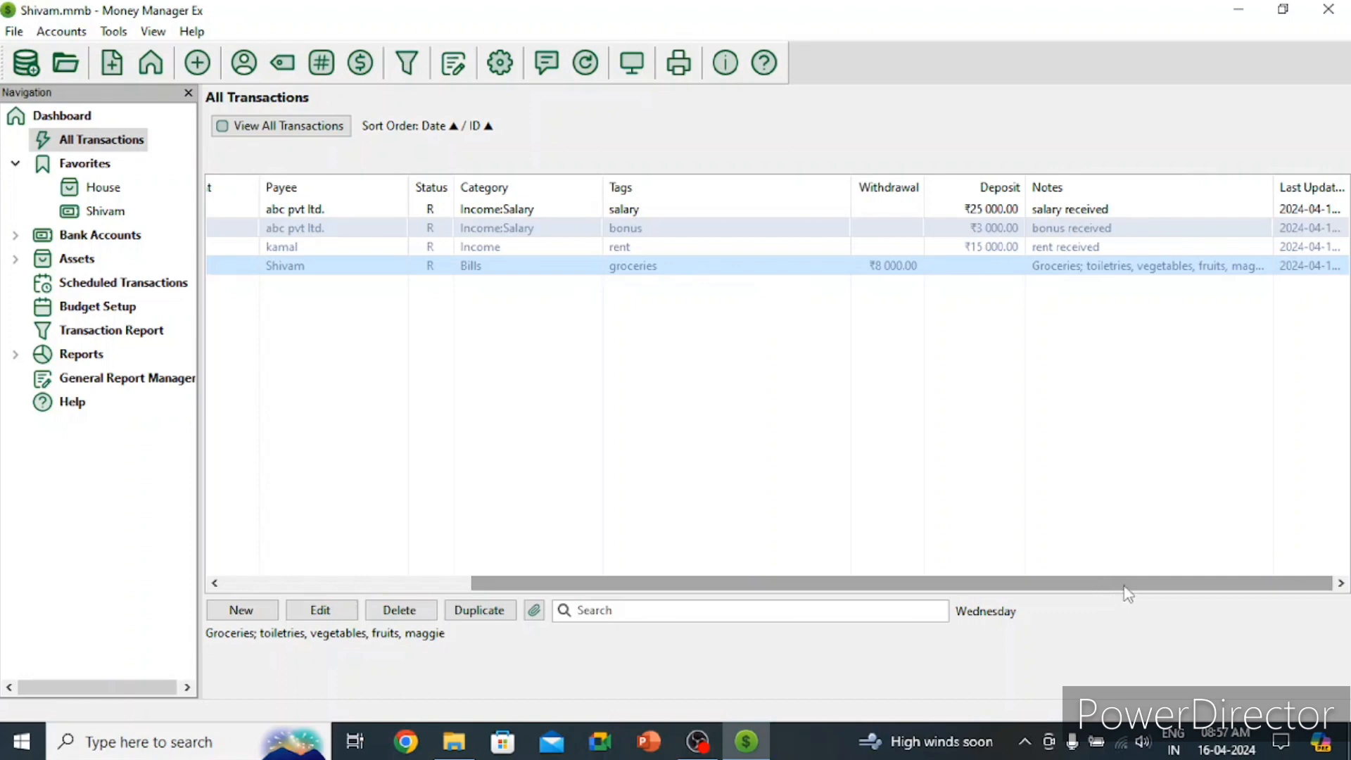
scroll(1124, 594, "left", 5)
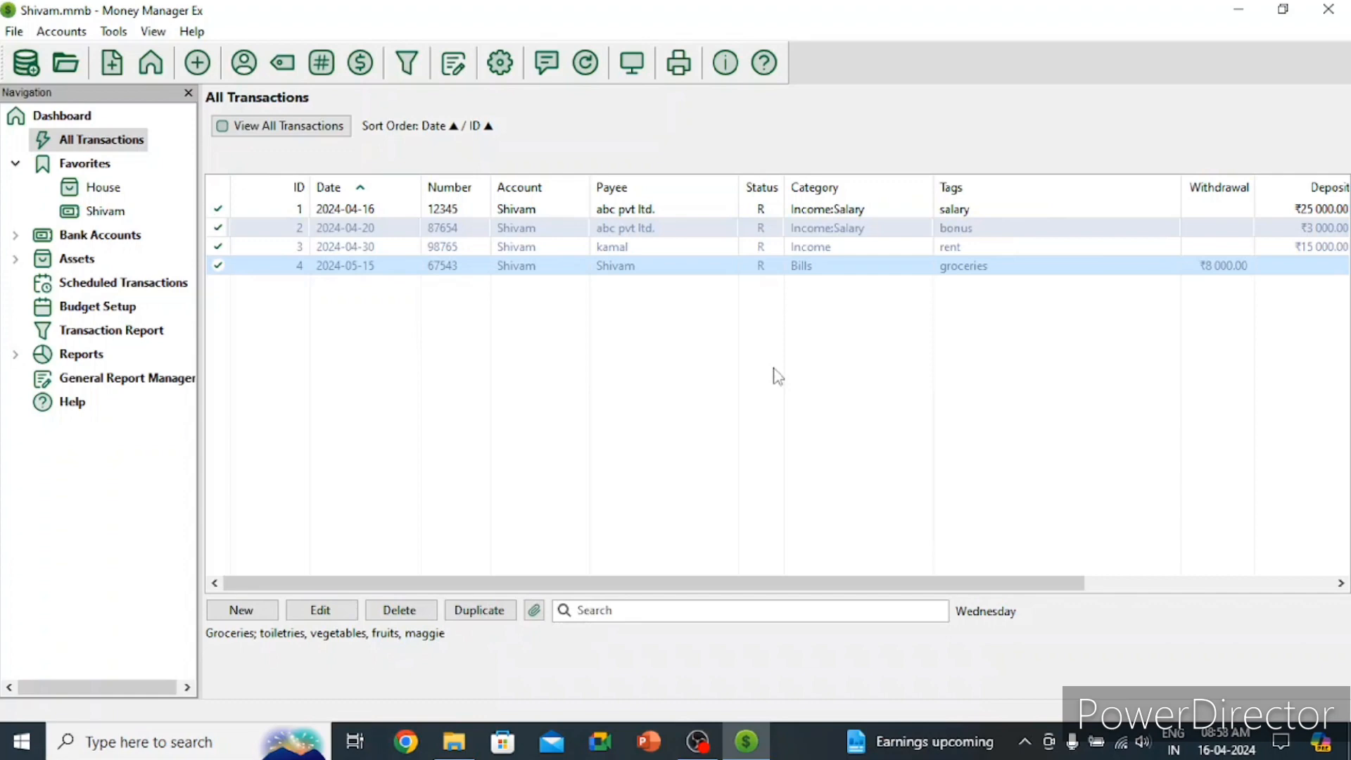
Step: Start a new withdrawal dated 15 May 2024 with amount 5000
left_click(241, 609)
left_click(765, 169)
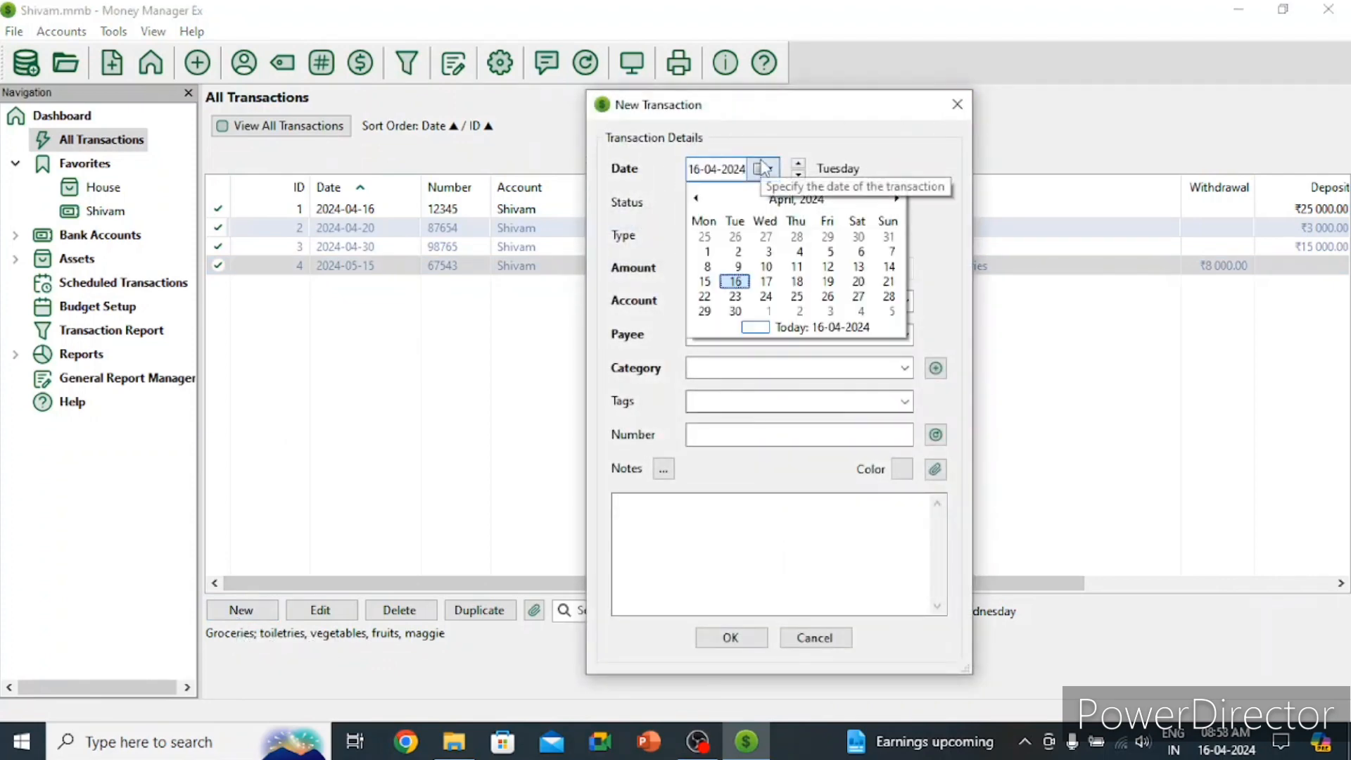
left_click(896, 199)
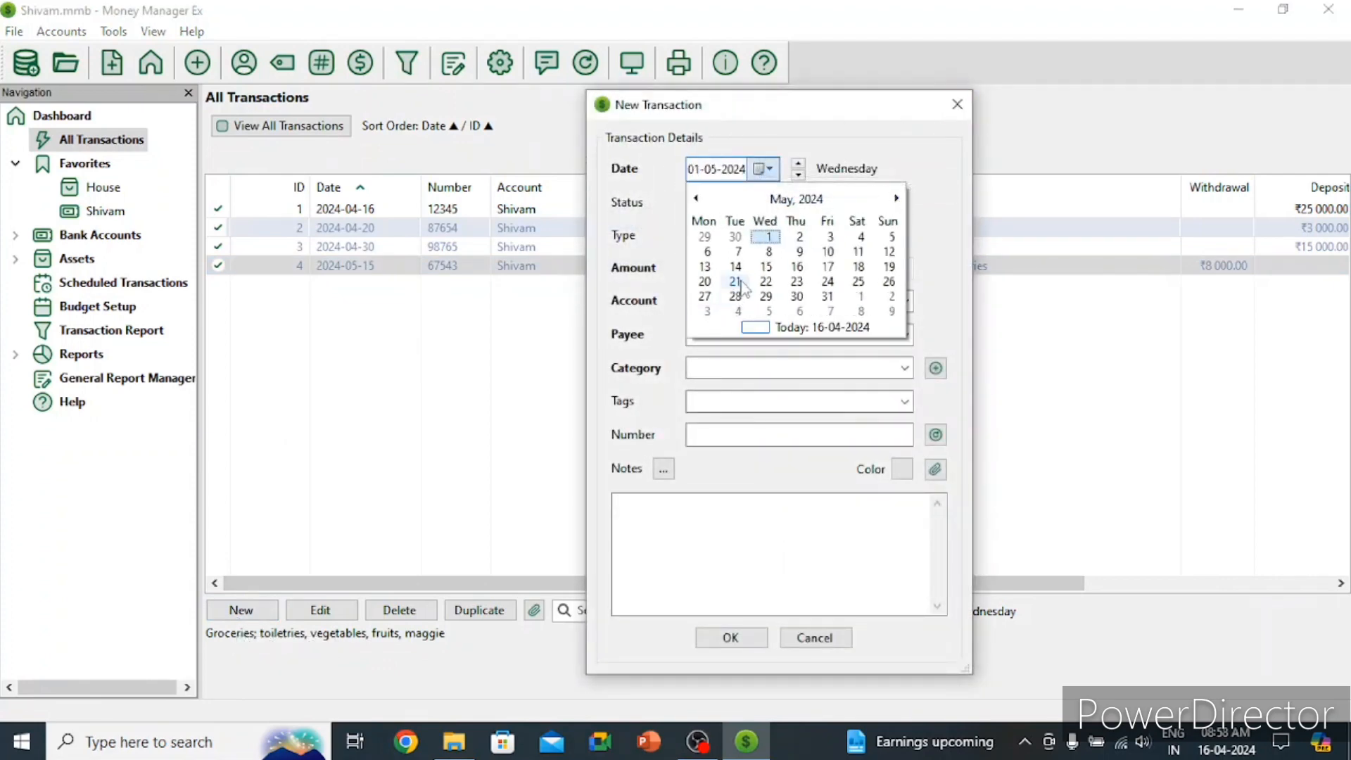
left_click(767, 267)
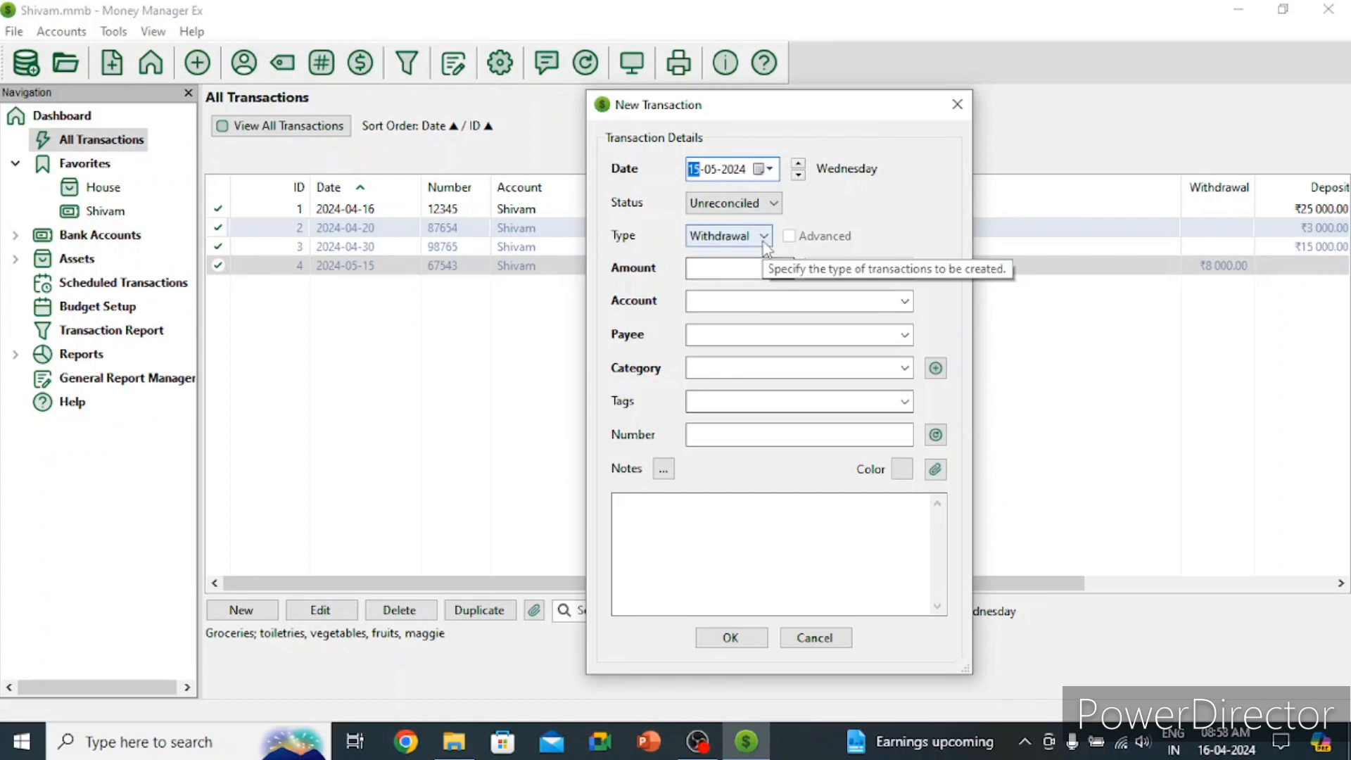
left_click(760, 236)
left_click(745, 256)
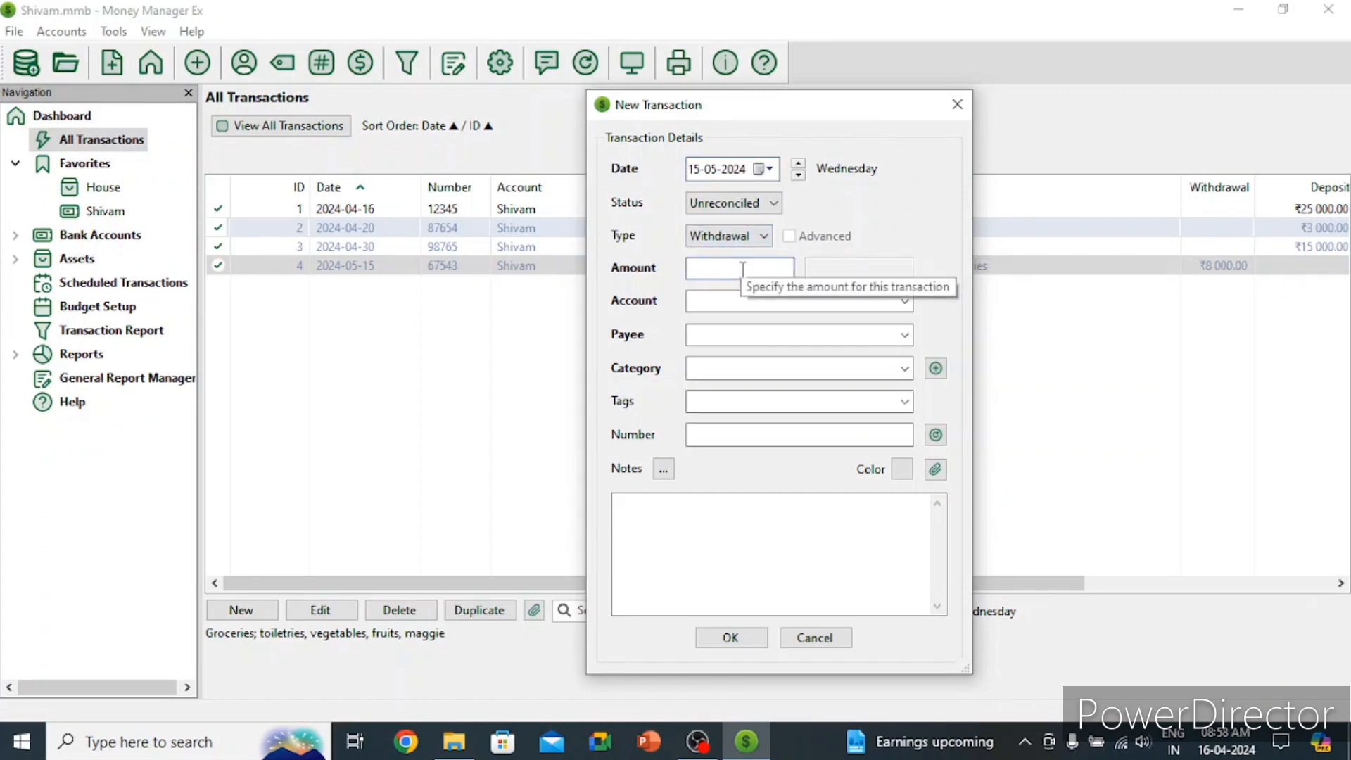
type("5 000")
Step: Fill in the existing account and payee and set the category to Bills:Cable TV
left_click(797, 304)
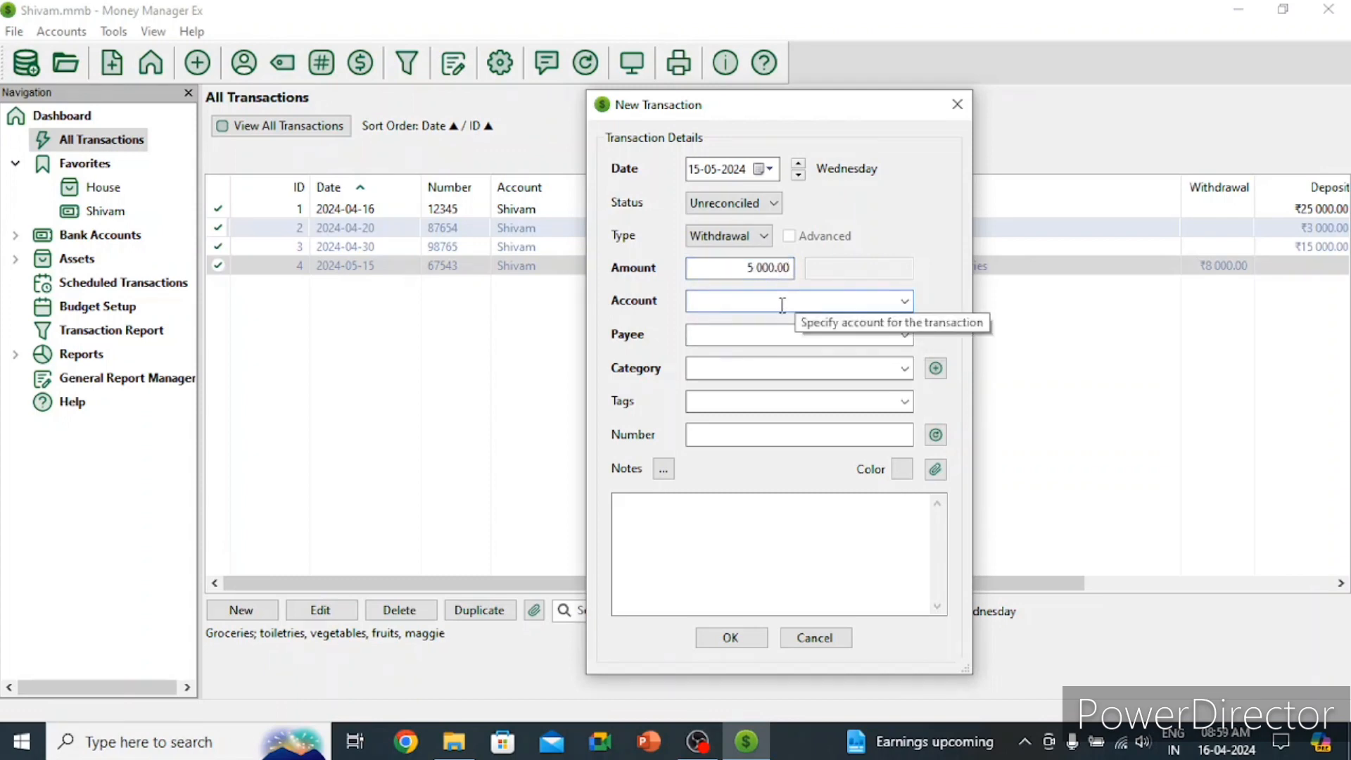
type("S")
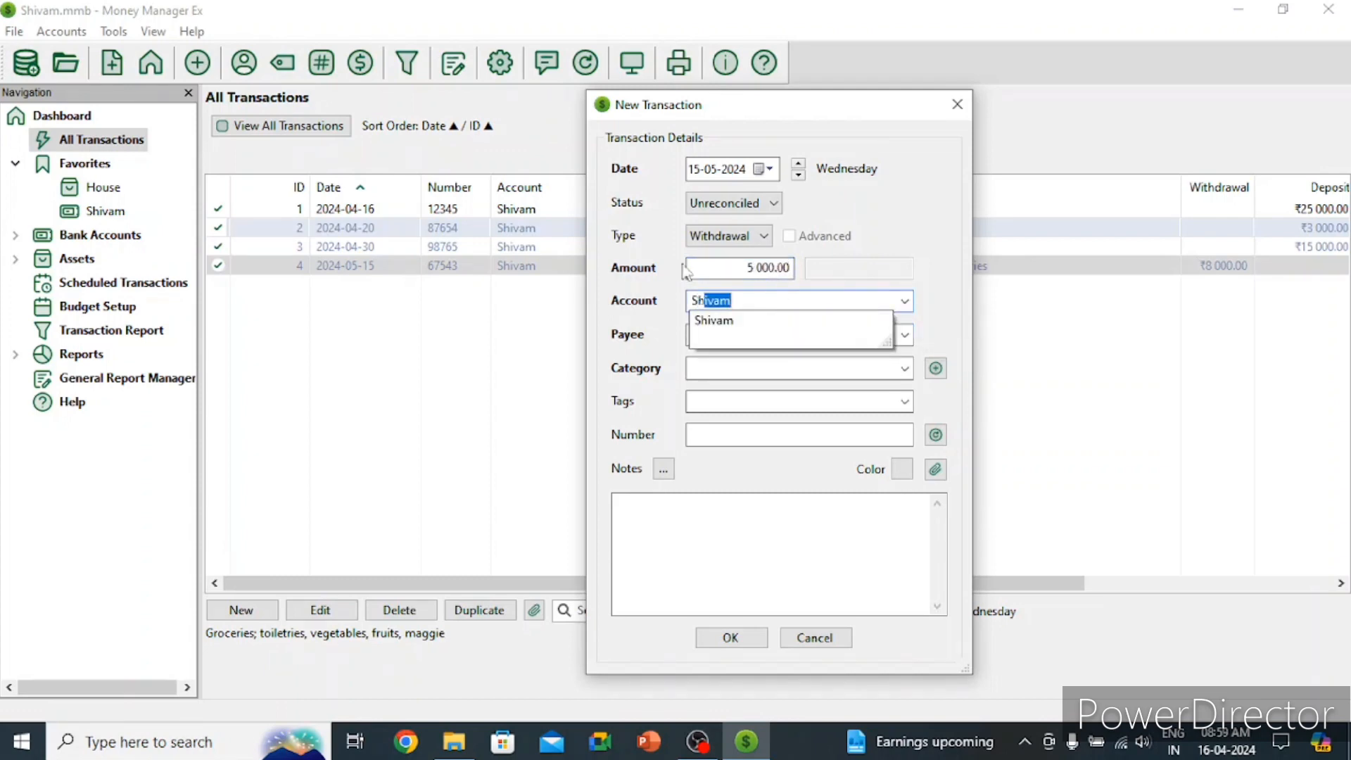
type("h")
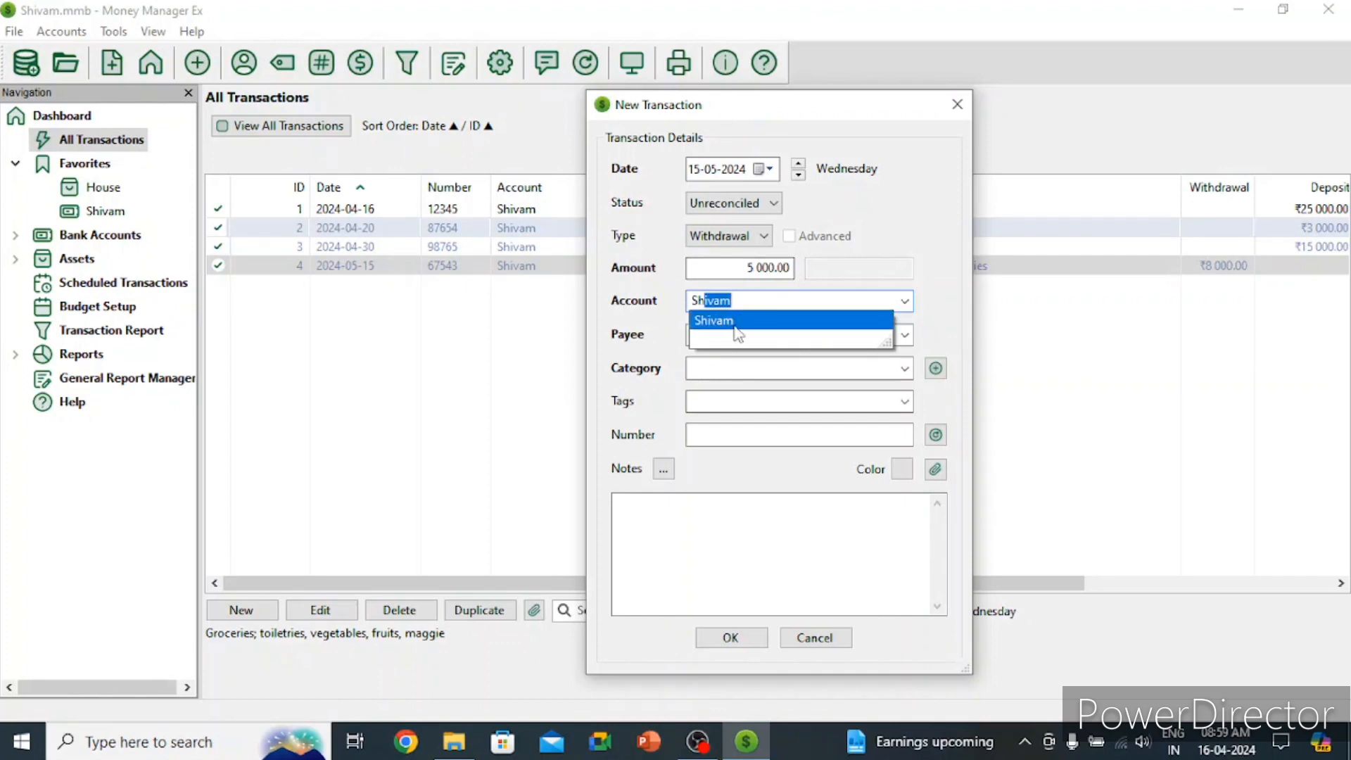
left_click(734, 333)
type("S")
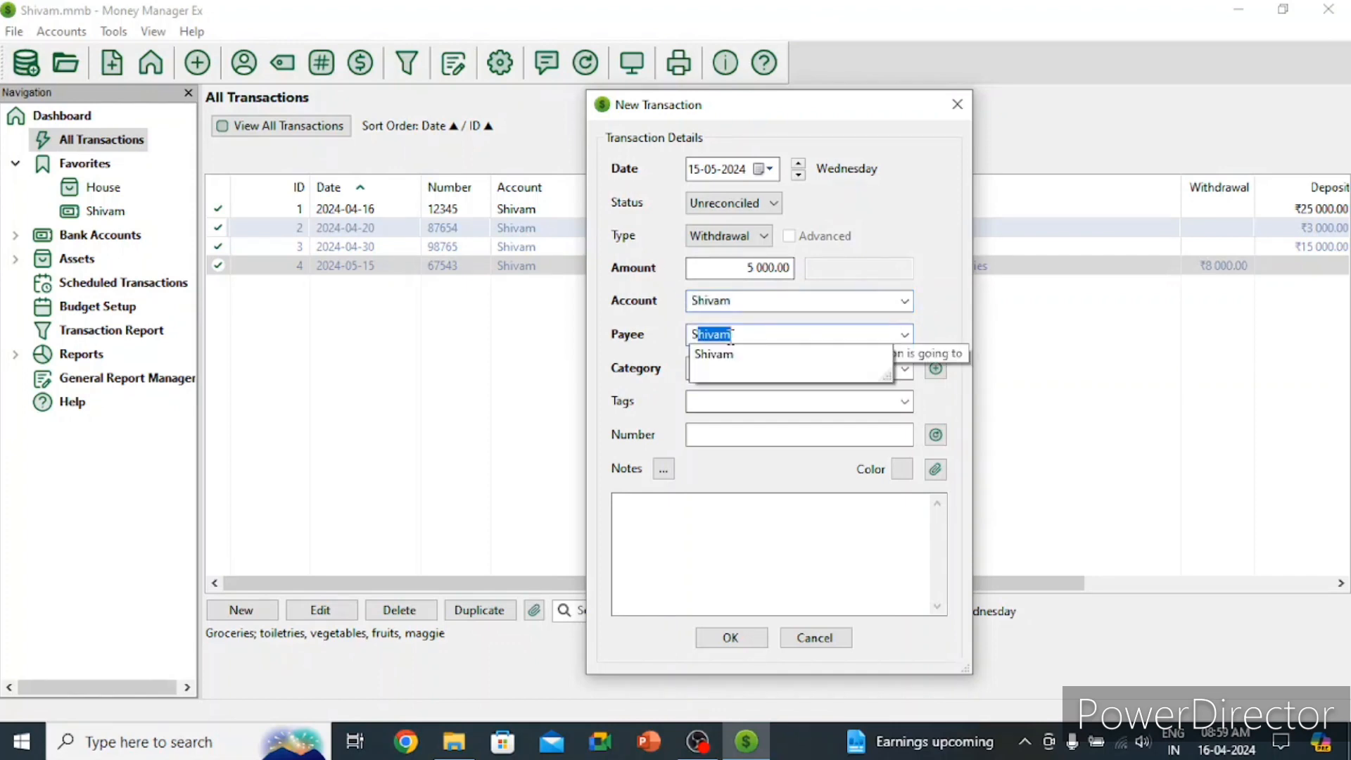
type("hi")
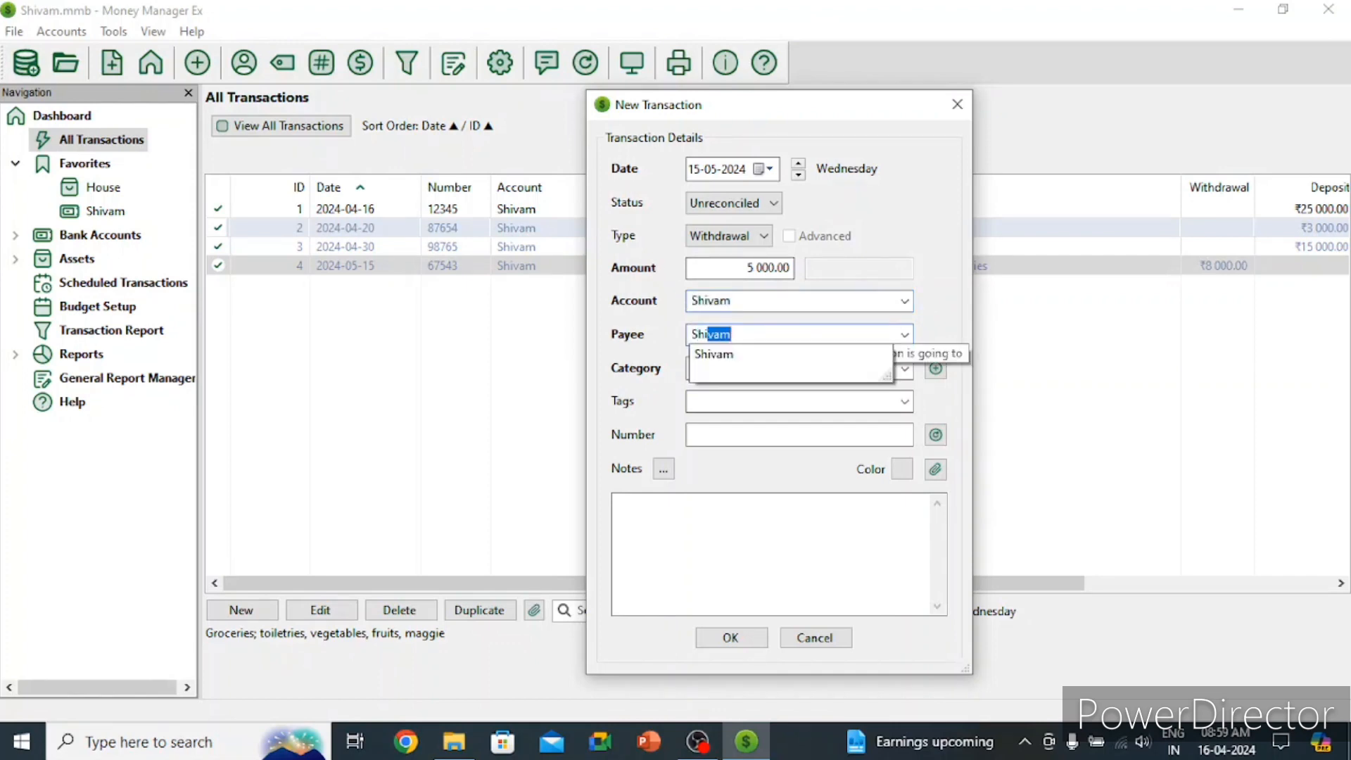
left_click(706, 358)
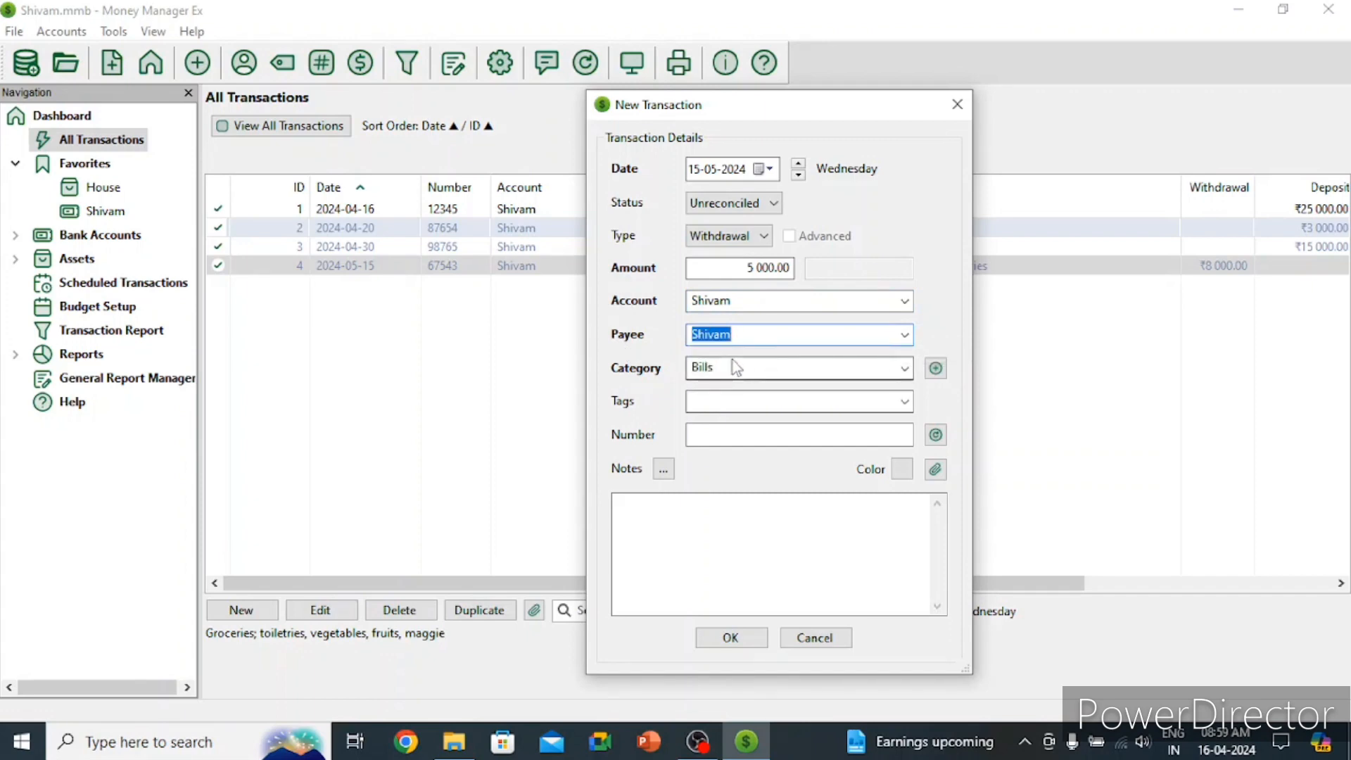
left_click(733, 360)
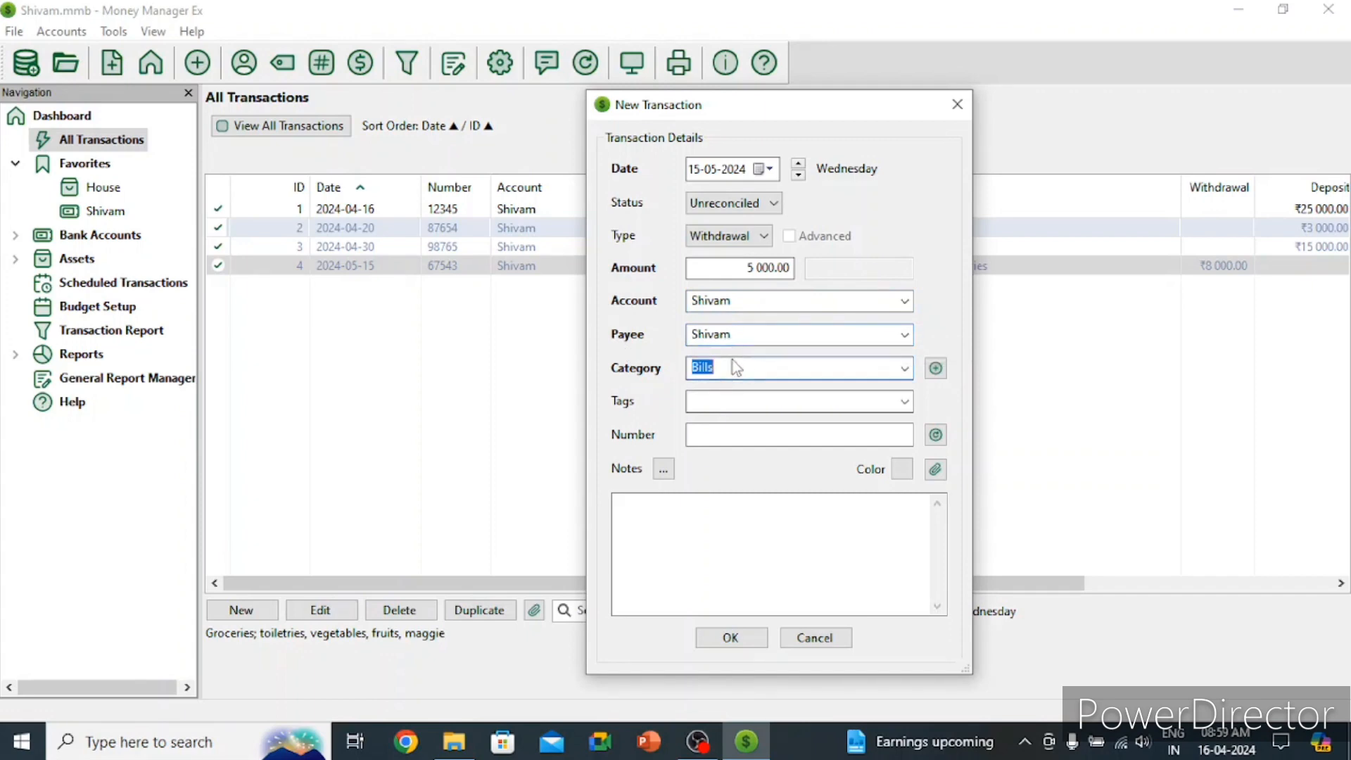
left_click(904, 368)
left_click_drag(898, 226, 901, 184)
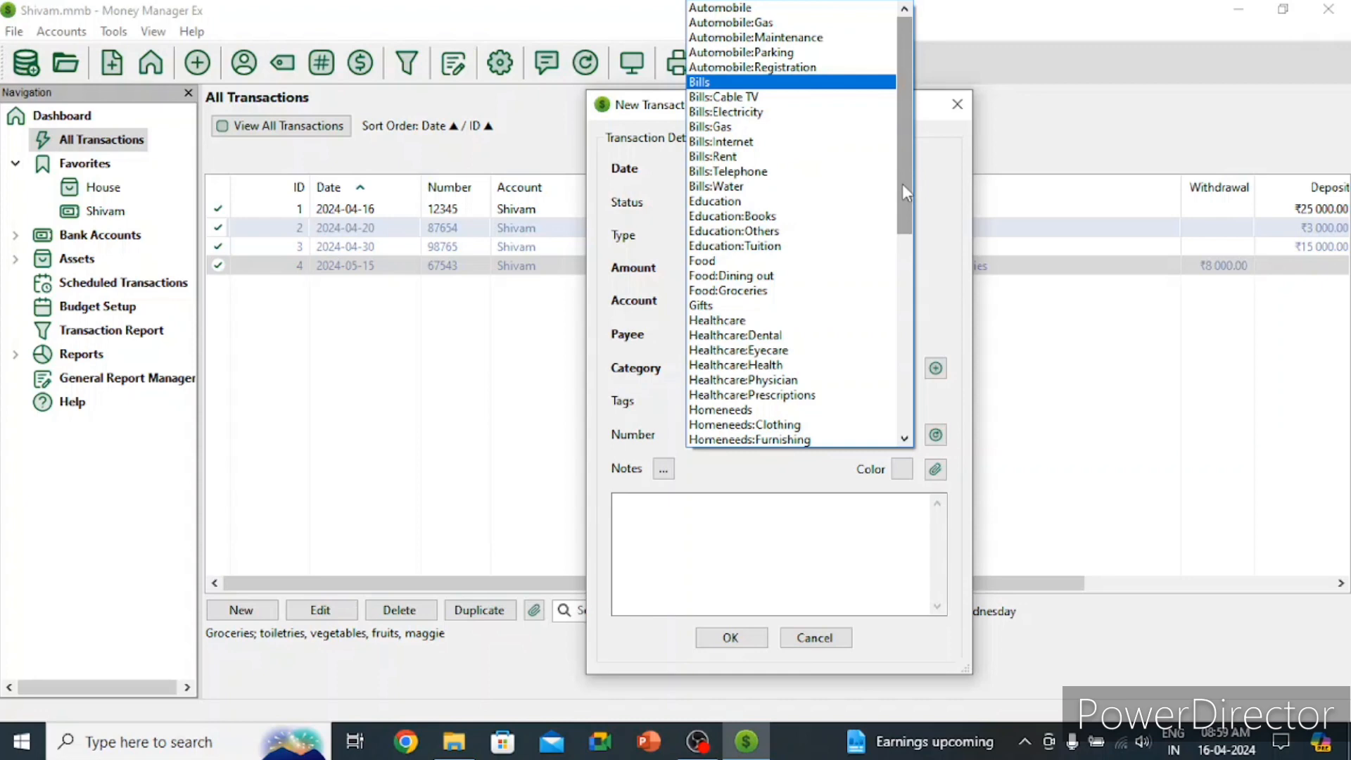
left_click(775, 99)
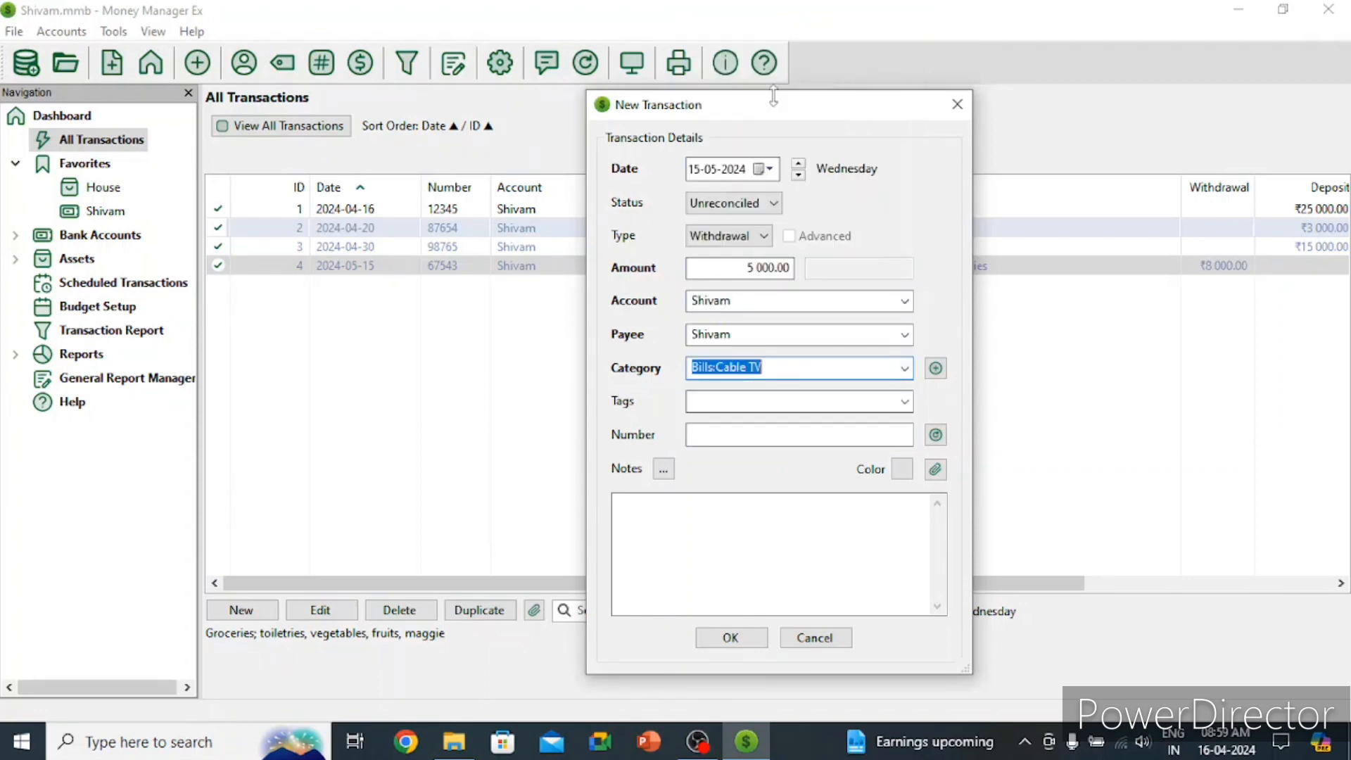
left_click(747, 398)
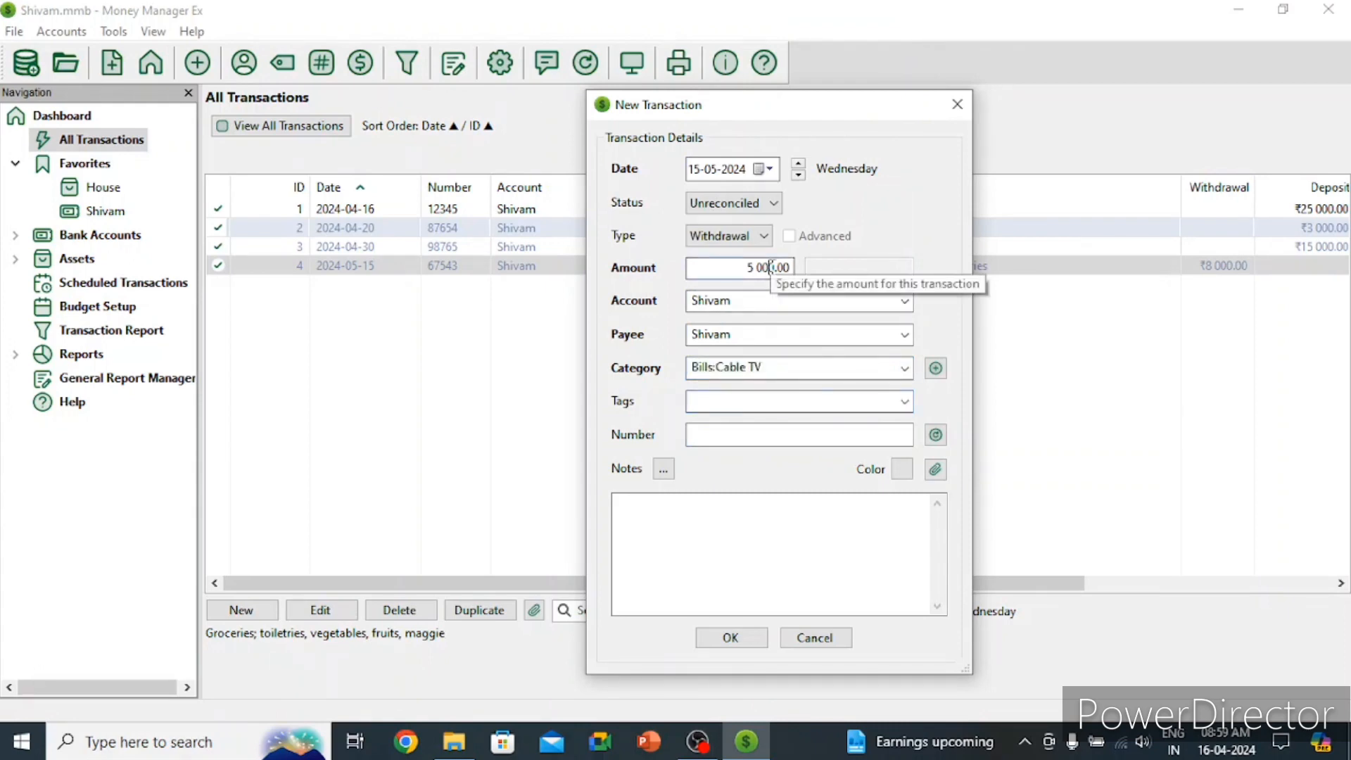
Step: Correct the amount to 500 and add a new 'cable' tag
key("BackSpace")
left_click(751, 403)
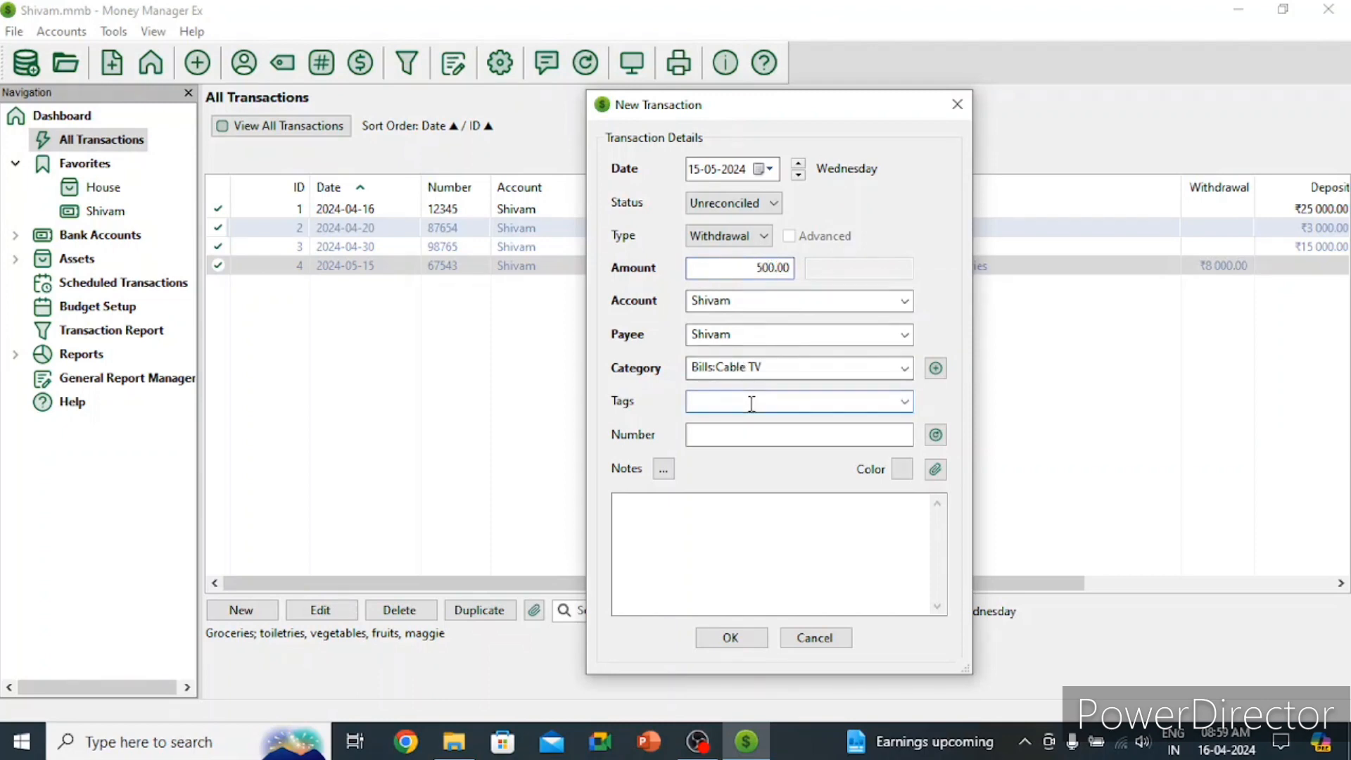
type("cable")
key("Tab")
key("Return")
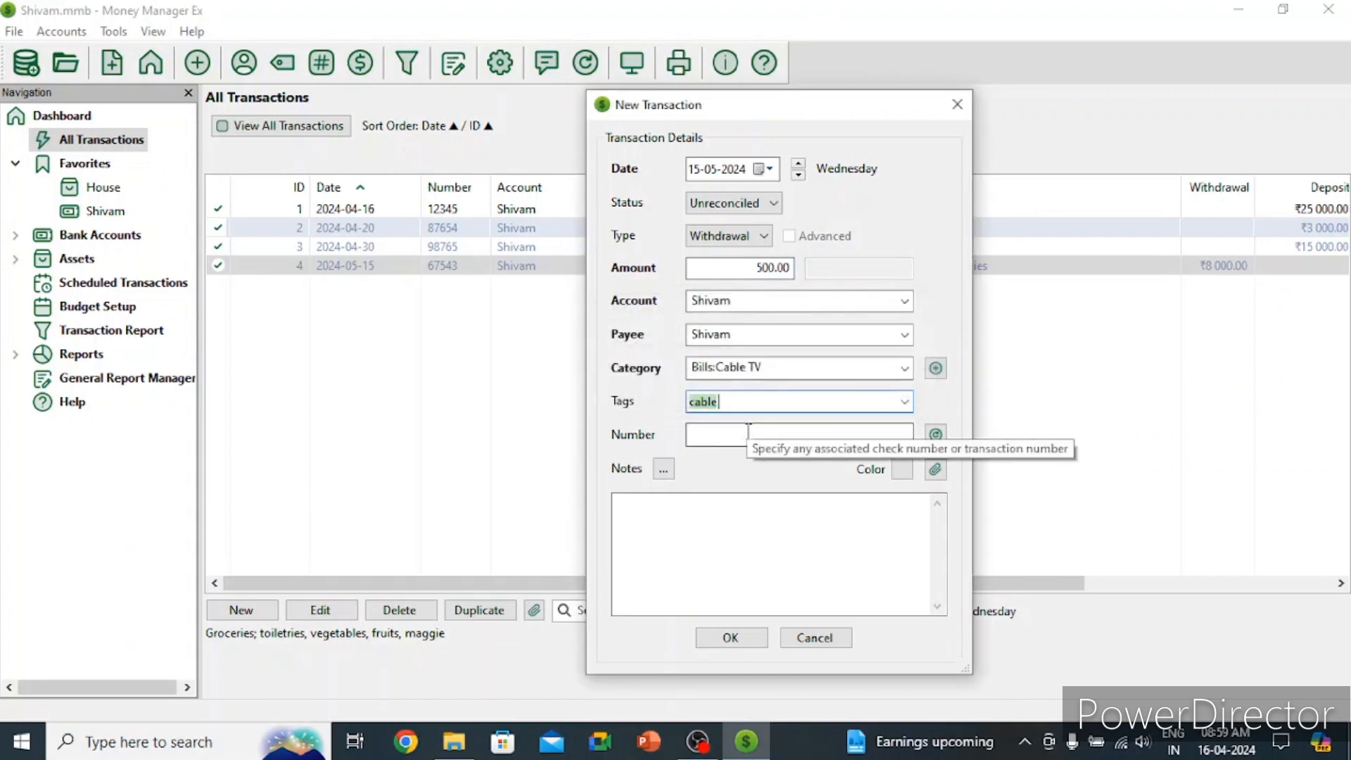
Step: Set number 67655, add the note 'cable tv bill paid', and save the transaction
left_click(742, 435)
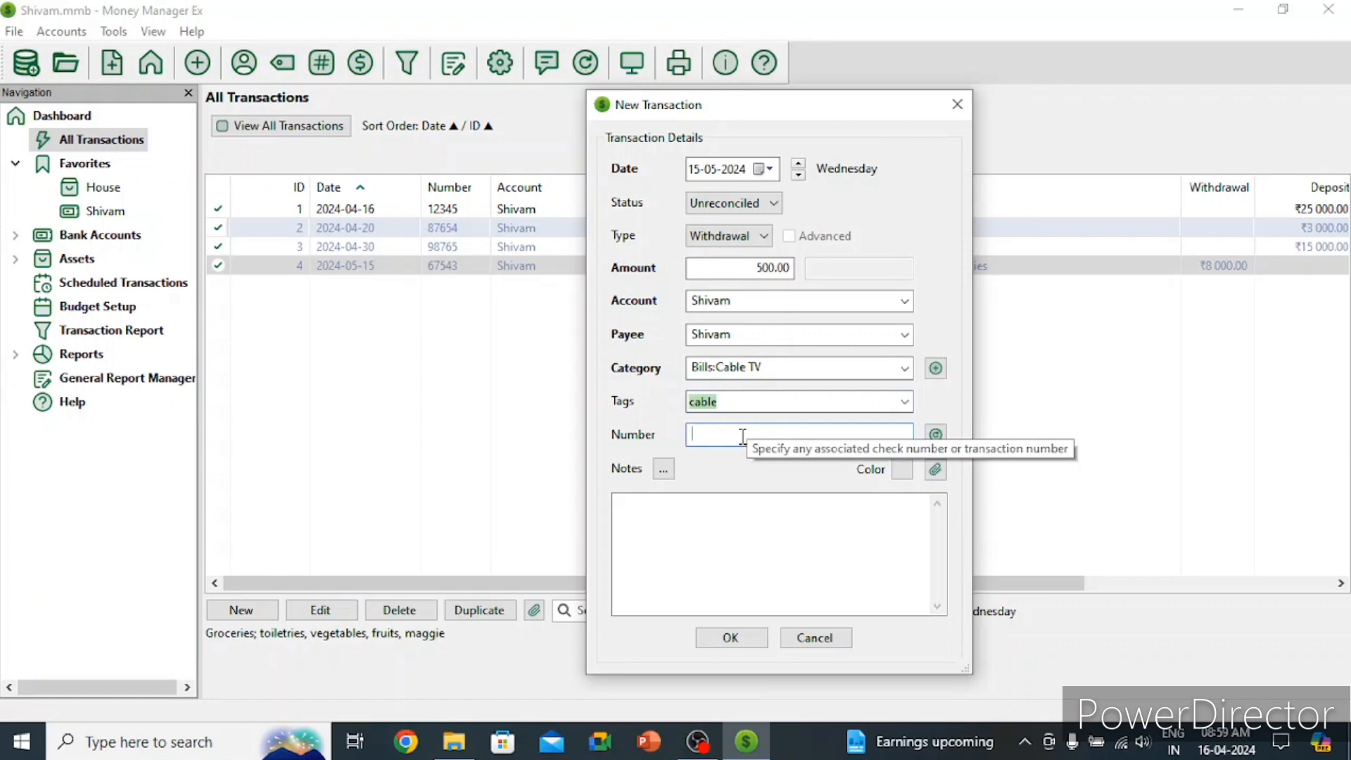
type("67r432")
key("BackSpace")
key("BackSpace")
key("BackSpace")
key("BackSpace")
type("6554")
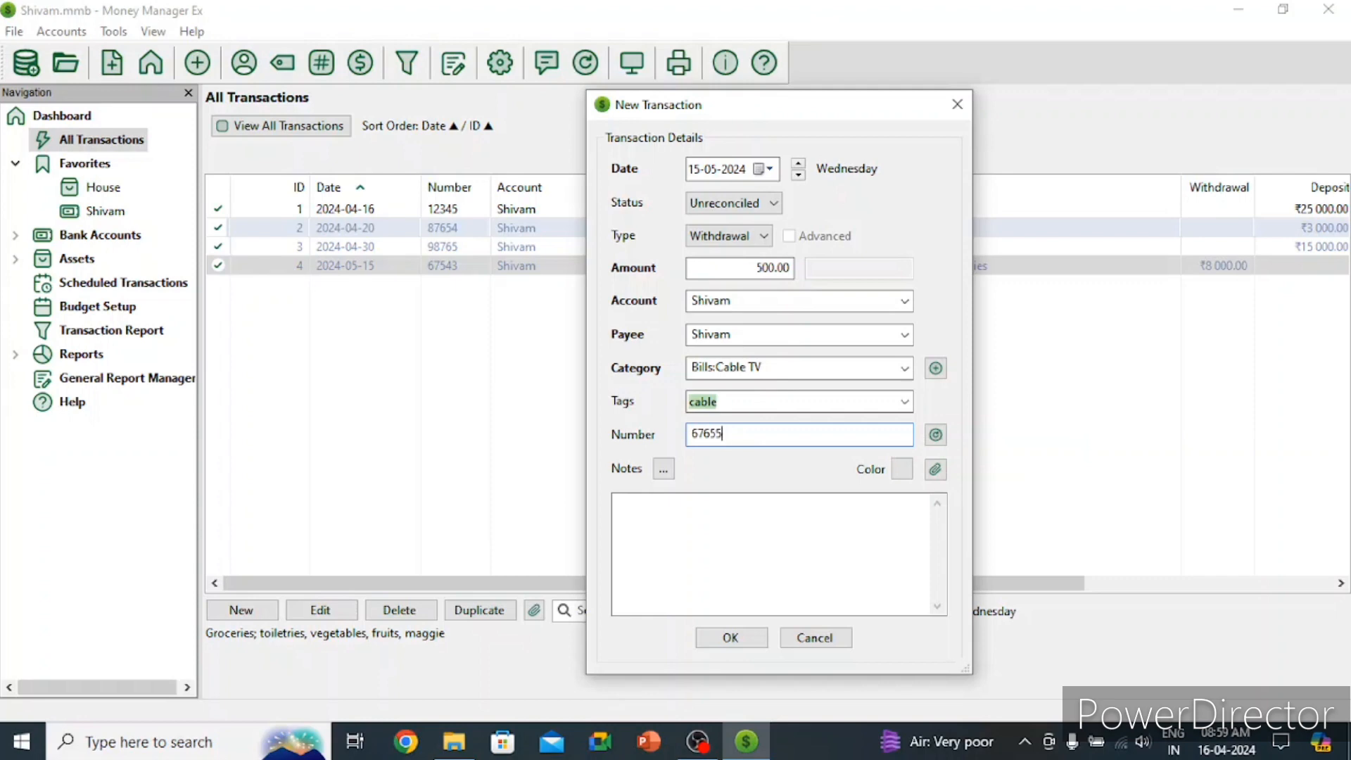
left_click(715, 519)
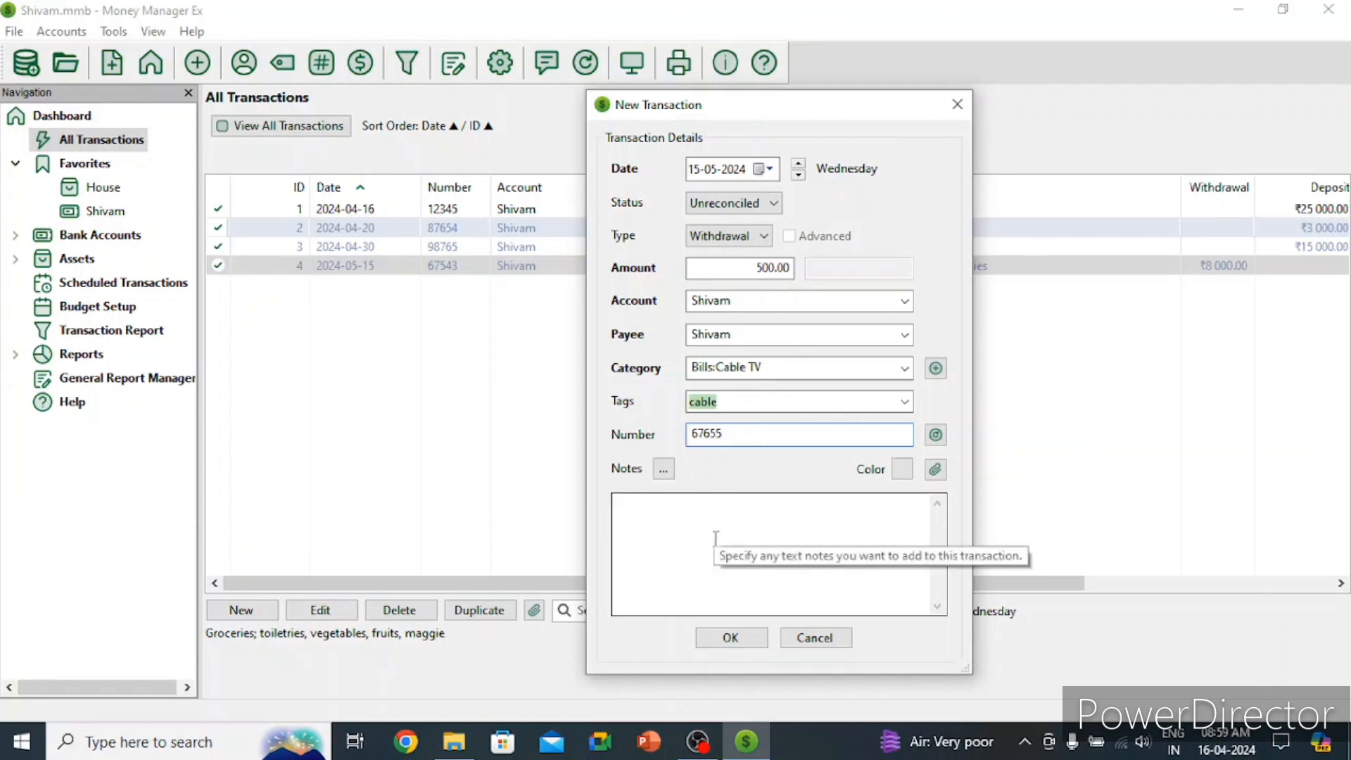
type("c")
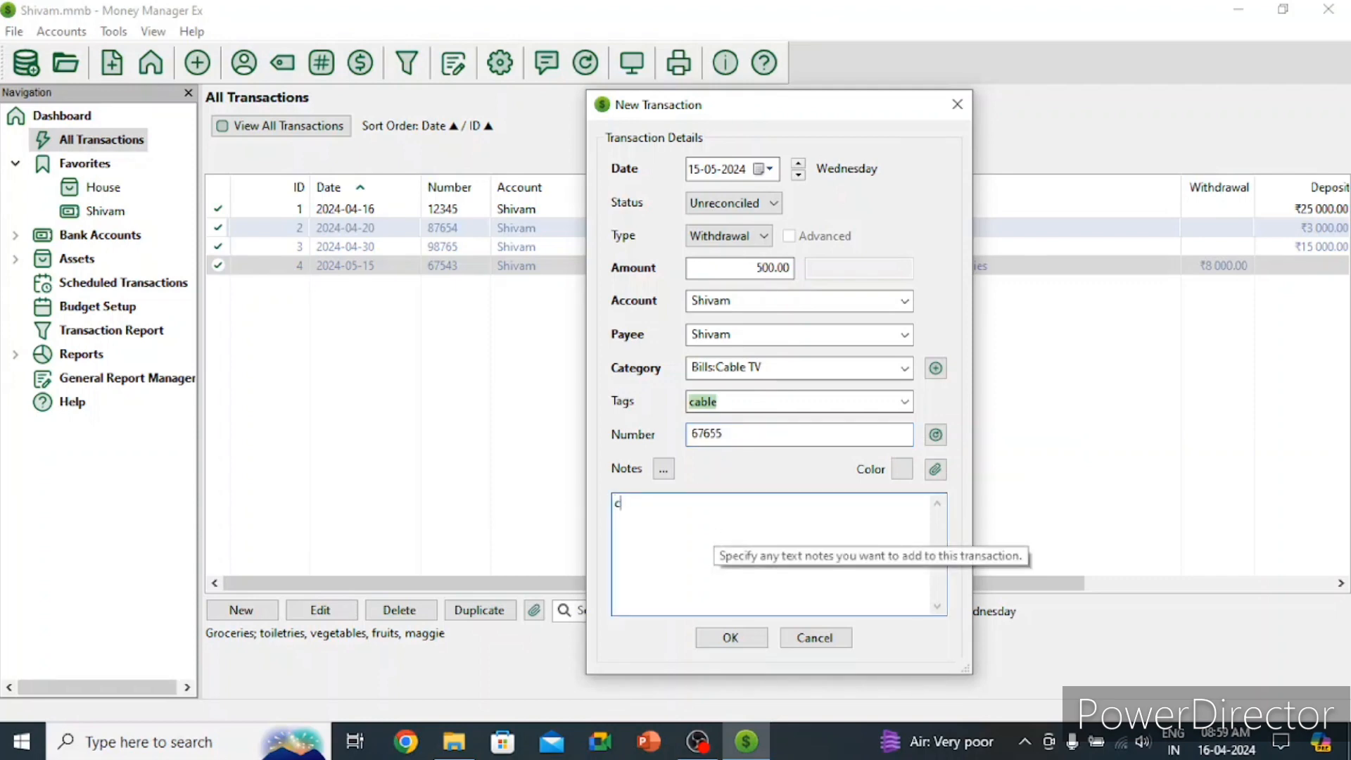
type("able tv bill paid")
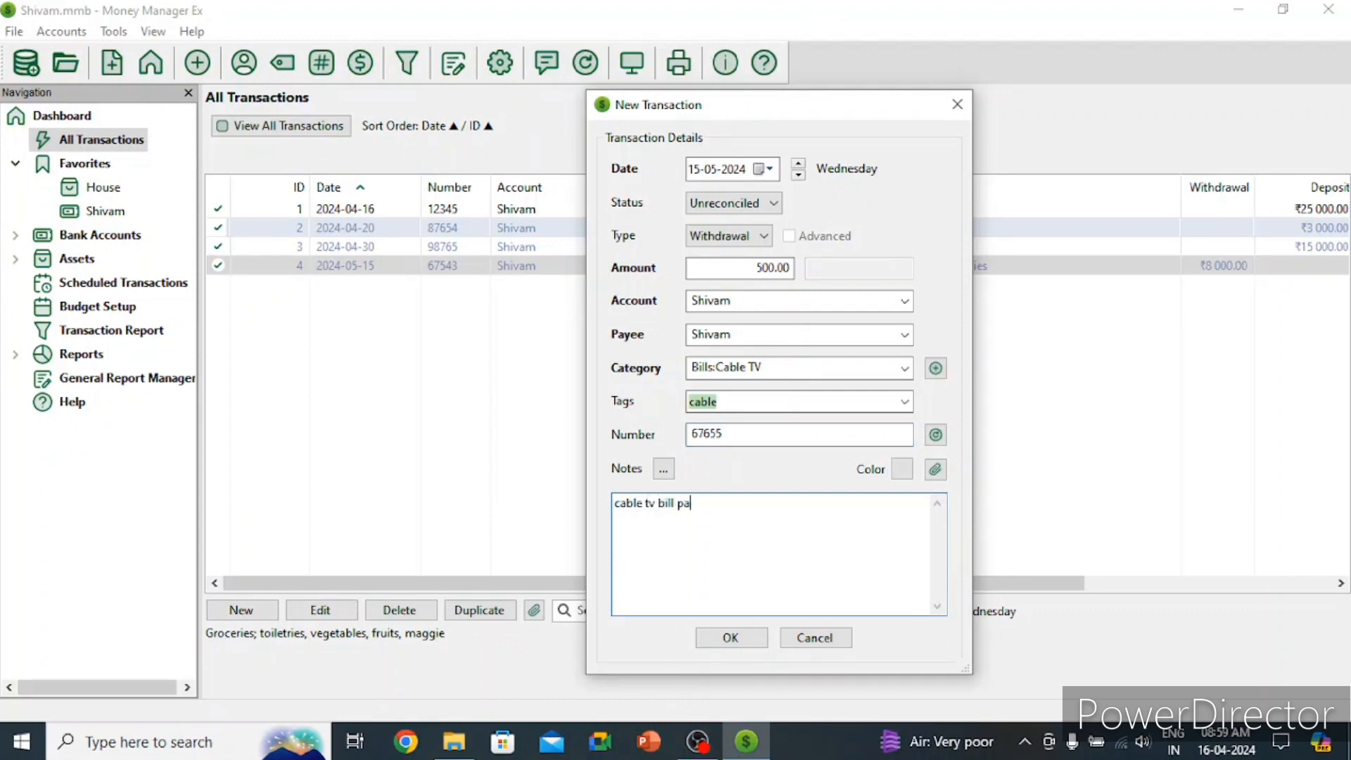
left_click(745, 642)
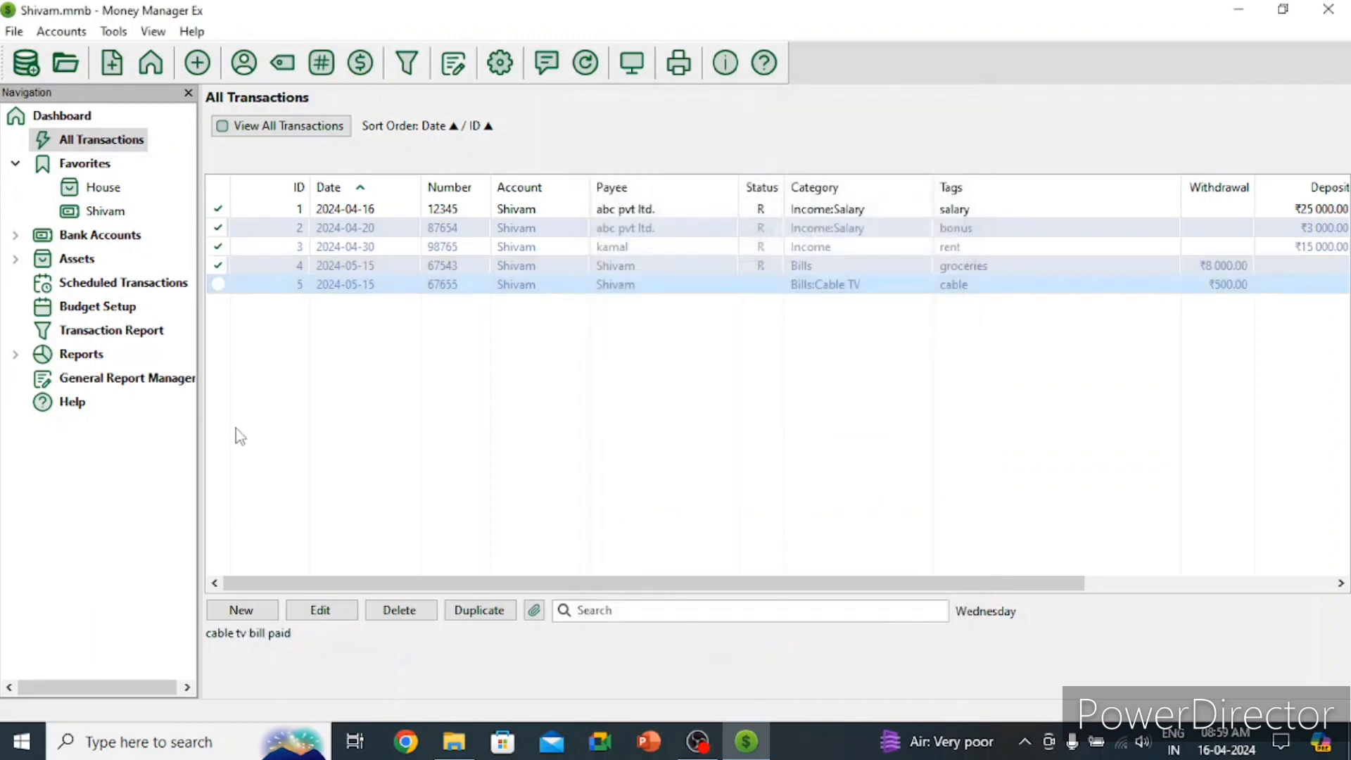
Step: Start an unreconciled withdrawal dated 16 May 2024 with amount 1700
left_click(240, 609)
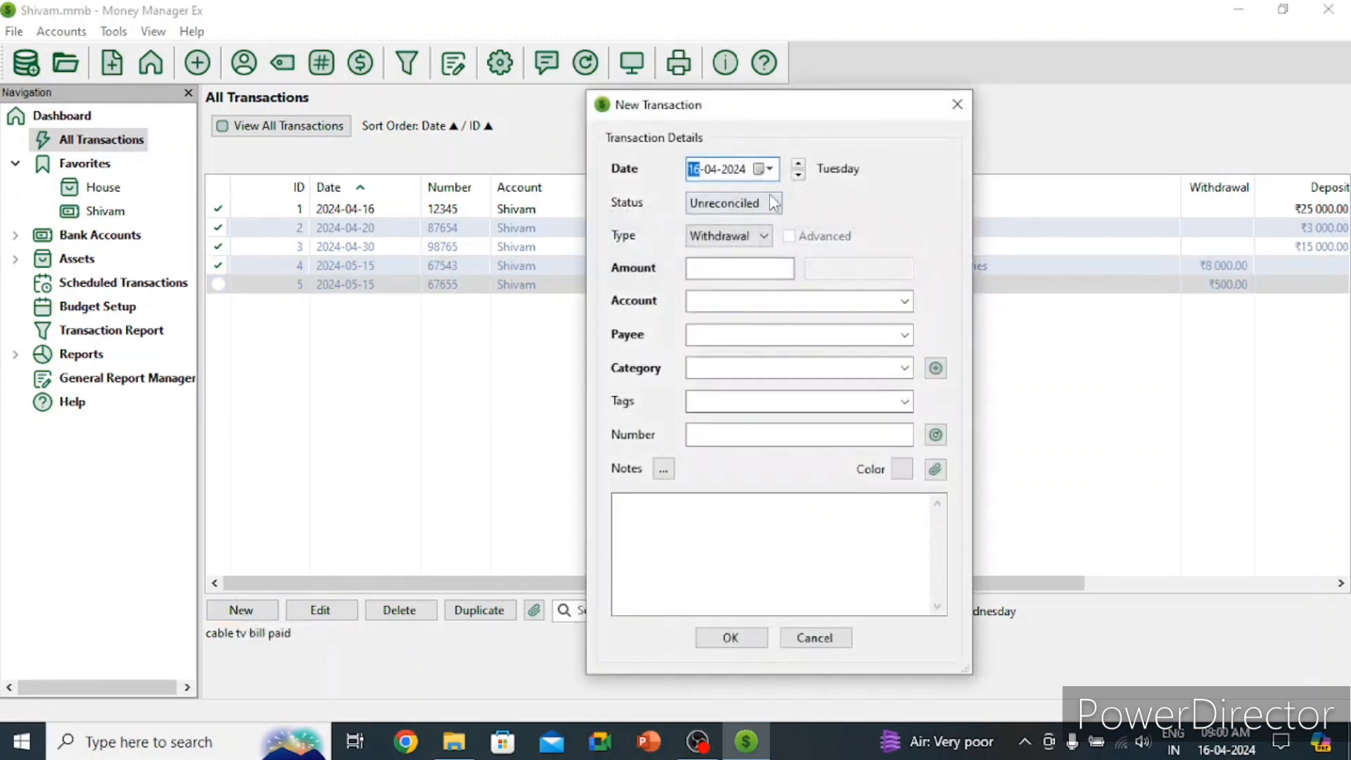
left_click(769, 169)
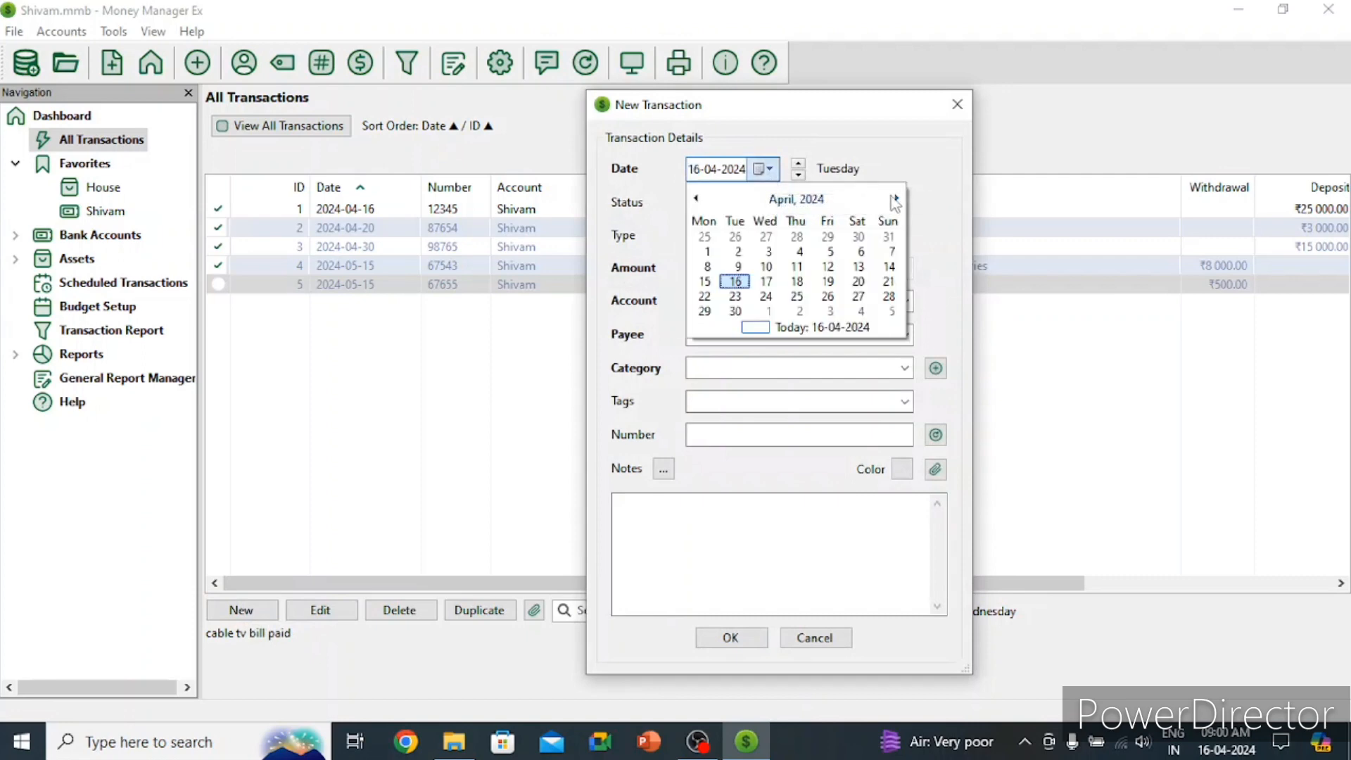
left_click(895, 198)
left_click(798, 265)
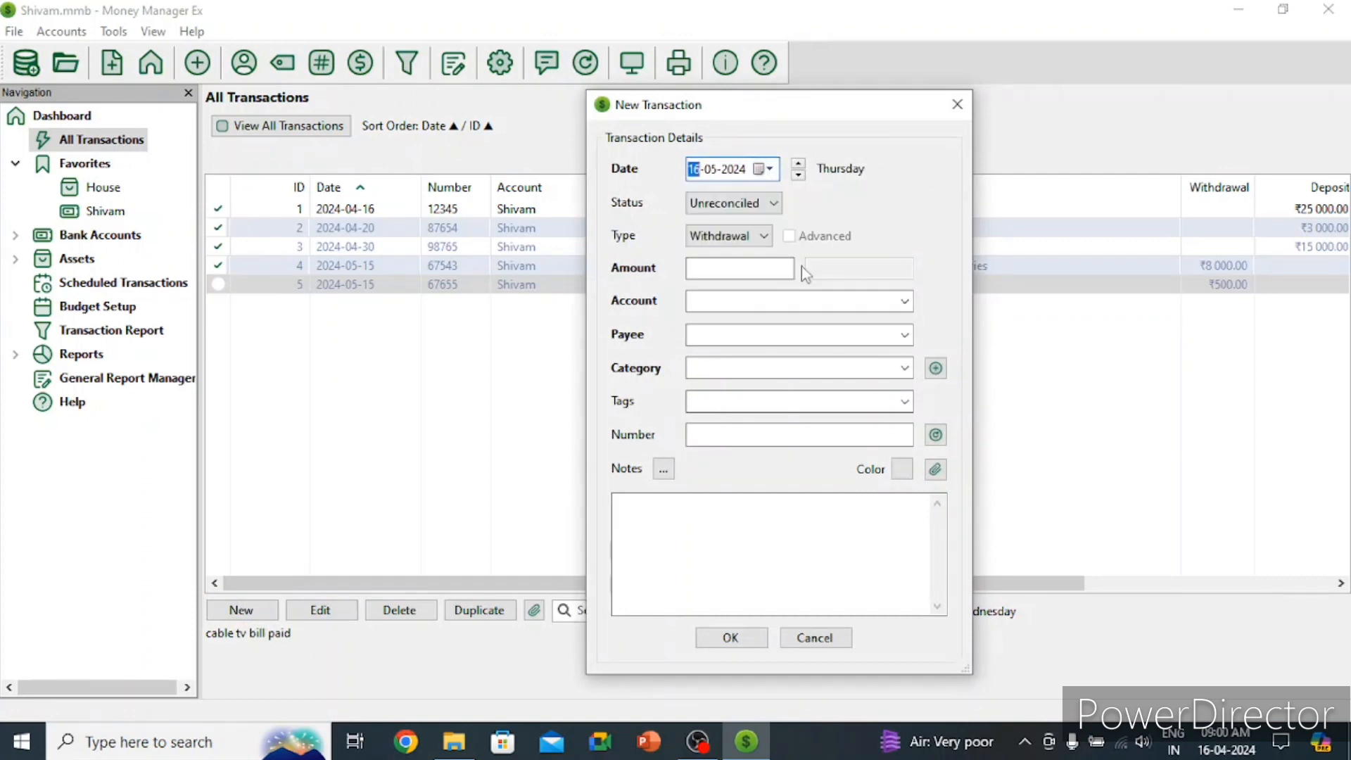
left_click(773, 206)
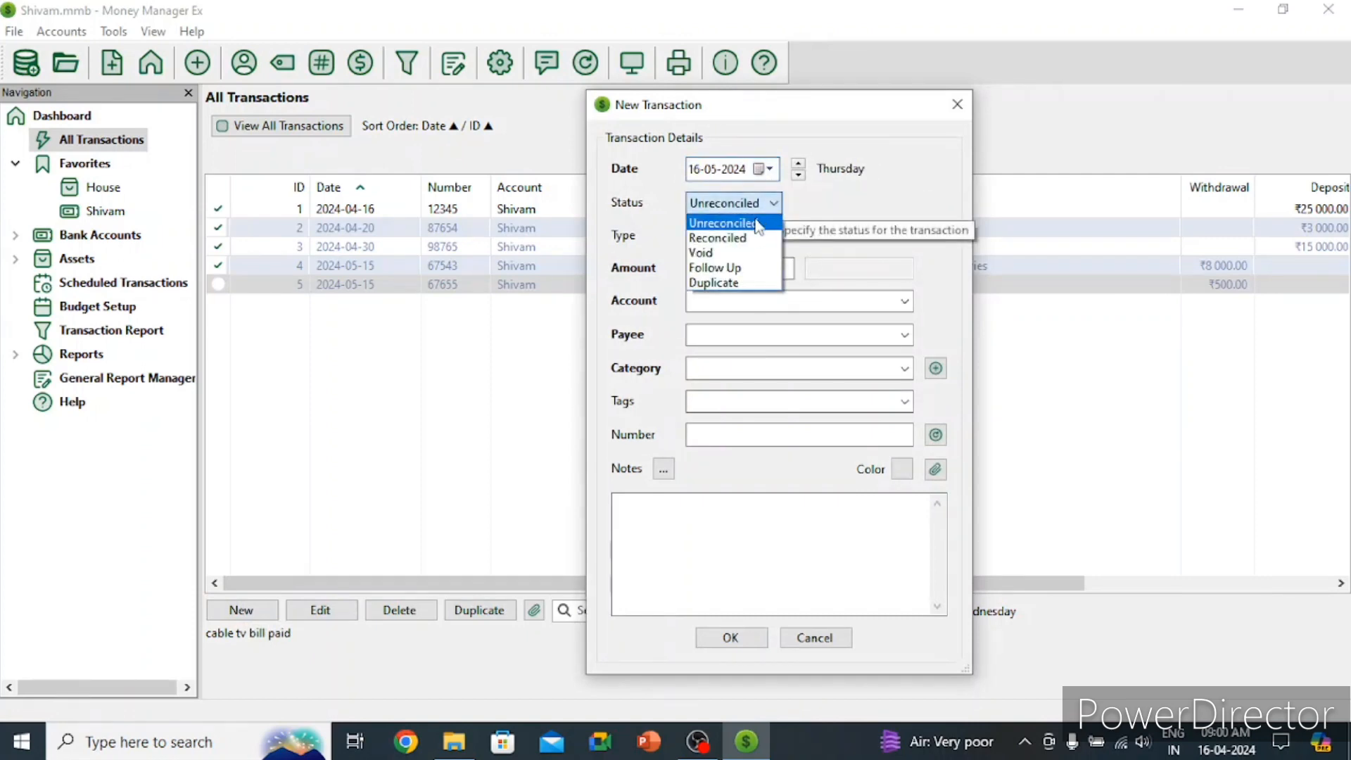
left_click(756, 224)
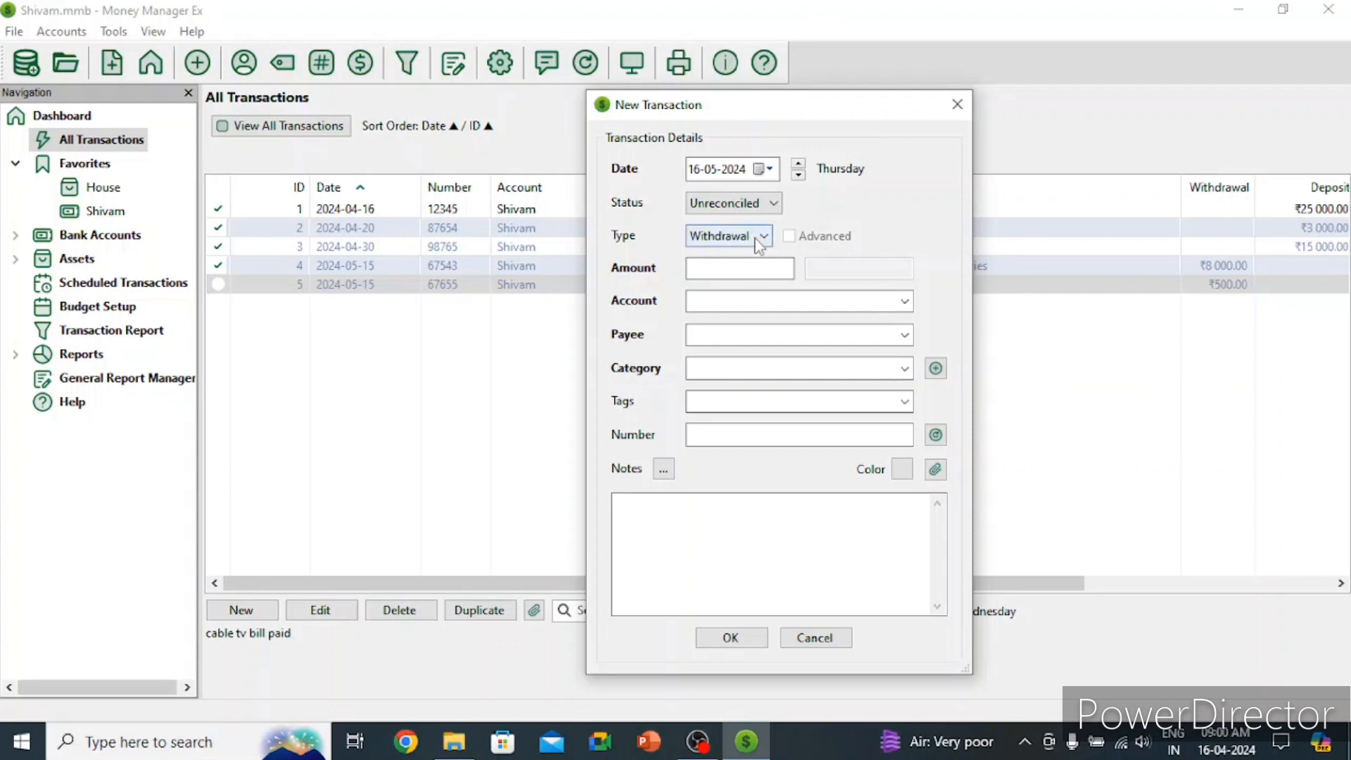
left_click(754, 233)
left_click(740, 261)
left_click(739, 272)
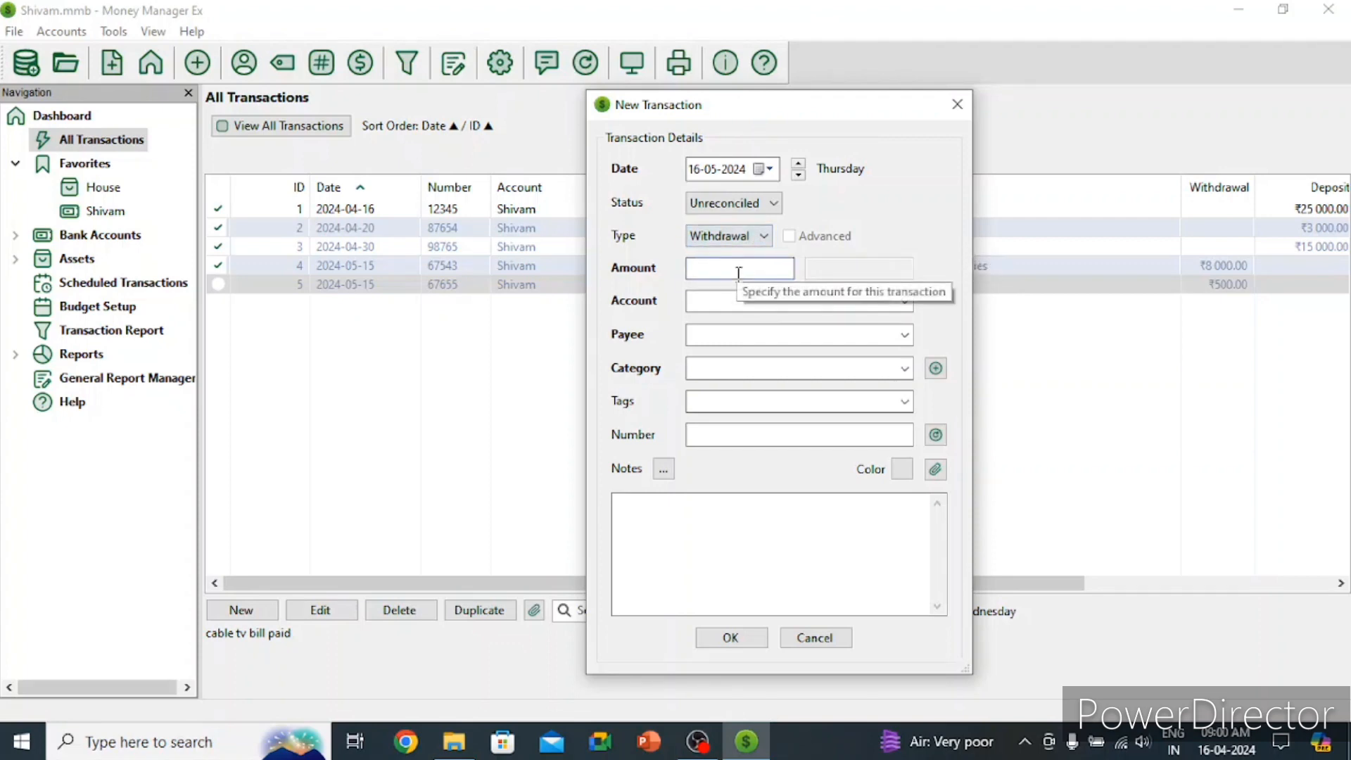
type("1700")
Step: Fill in the existing account and payee and set the category to Bills:Gas
left_click(760, 298)
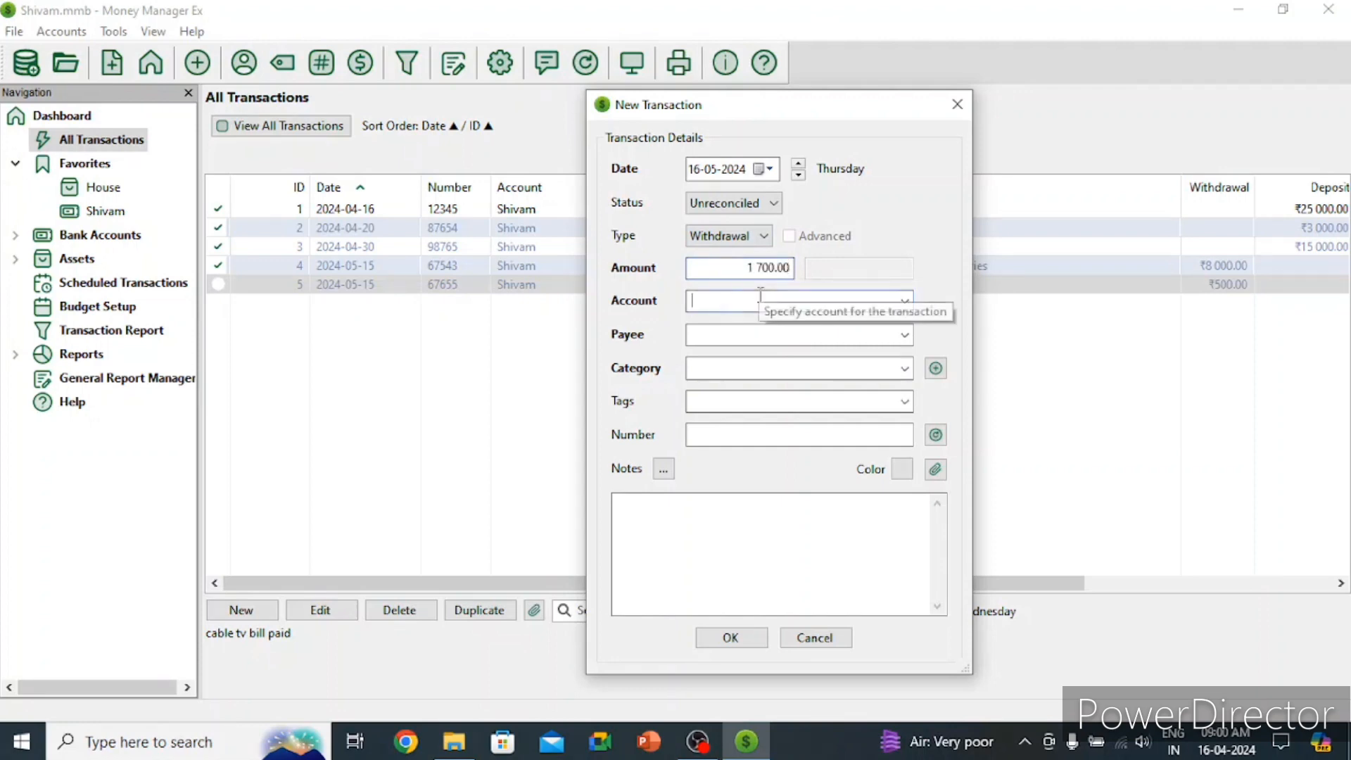
type("Shivam")
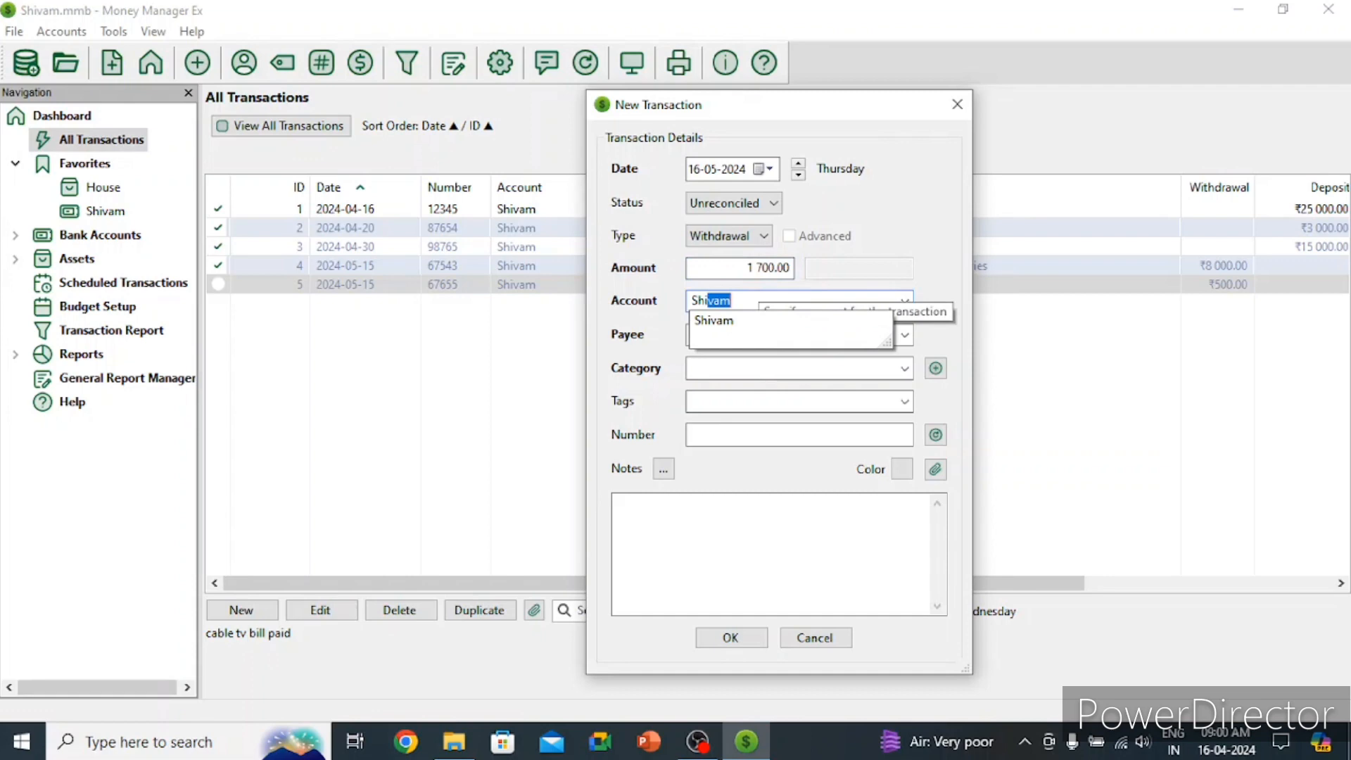
left_click(716, 321)
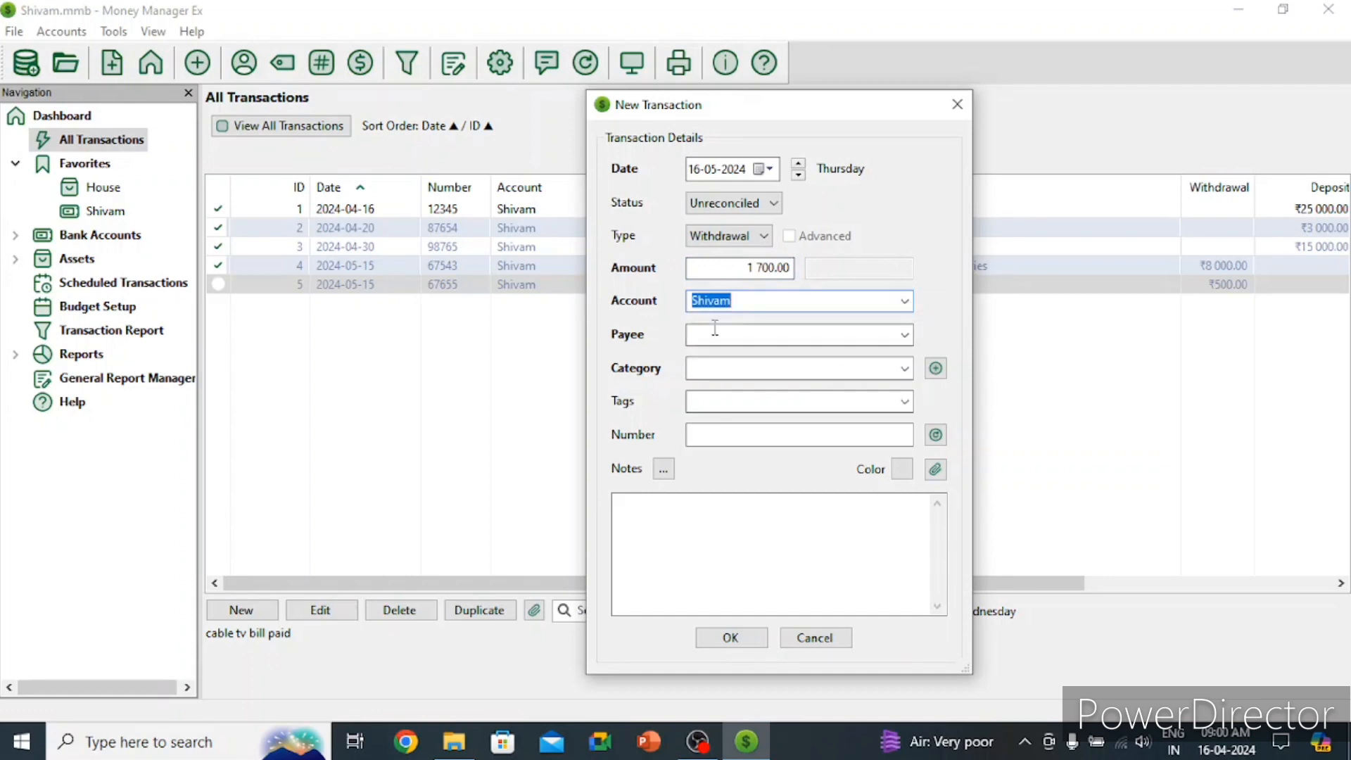
left_click(716, 330)
type("Shivam")
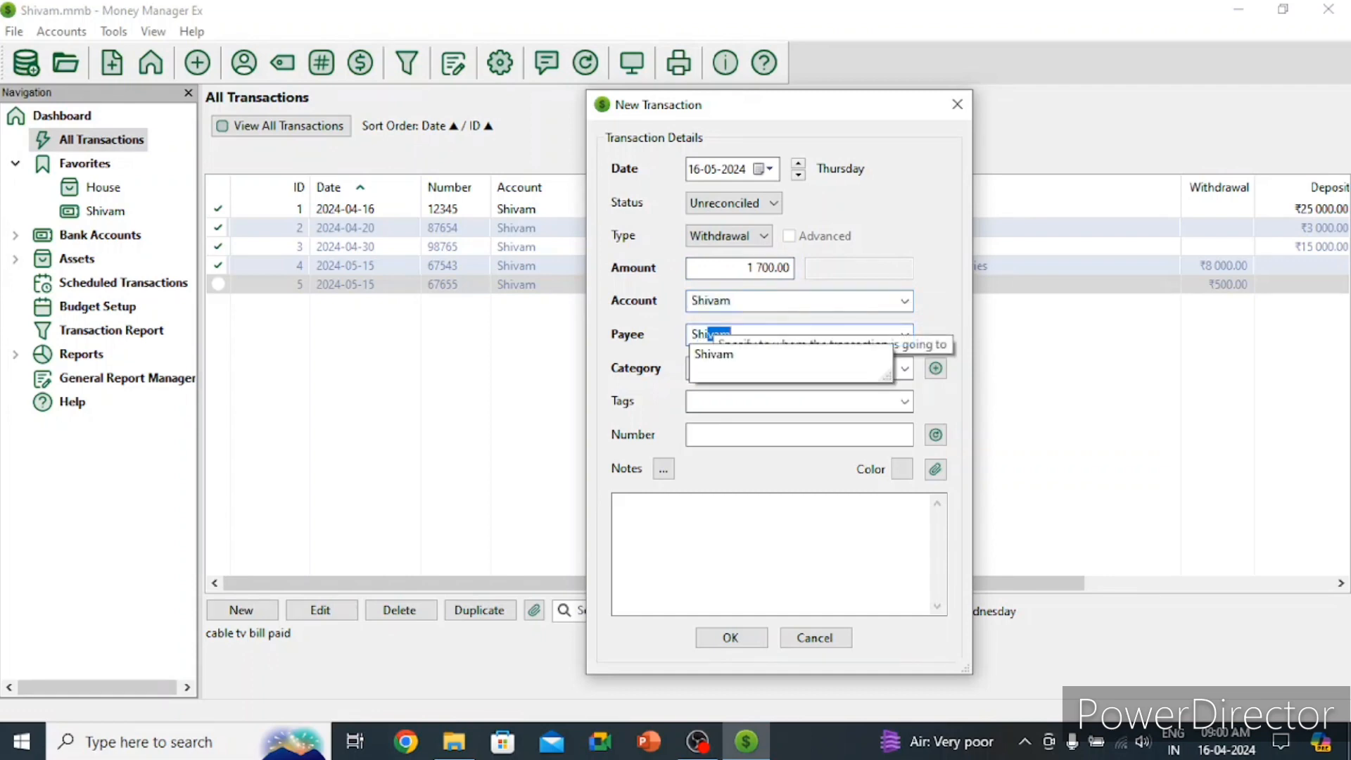
left_click(727, 355)
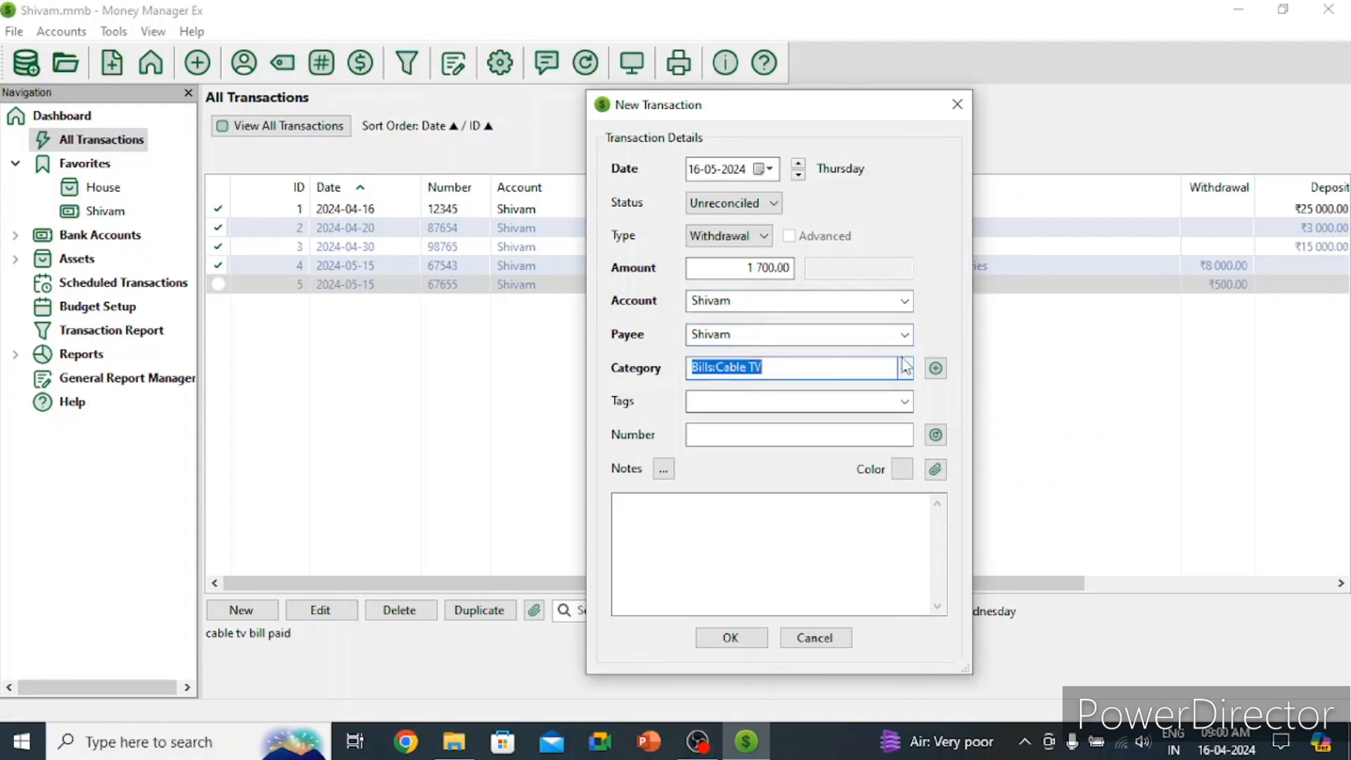
left_click(905, 368)
left_click(815, 38)
Step: Add a new 'gas' tag, number 48694 and note 'gas bill paid', then save
left_click(784, 402)
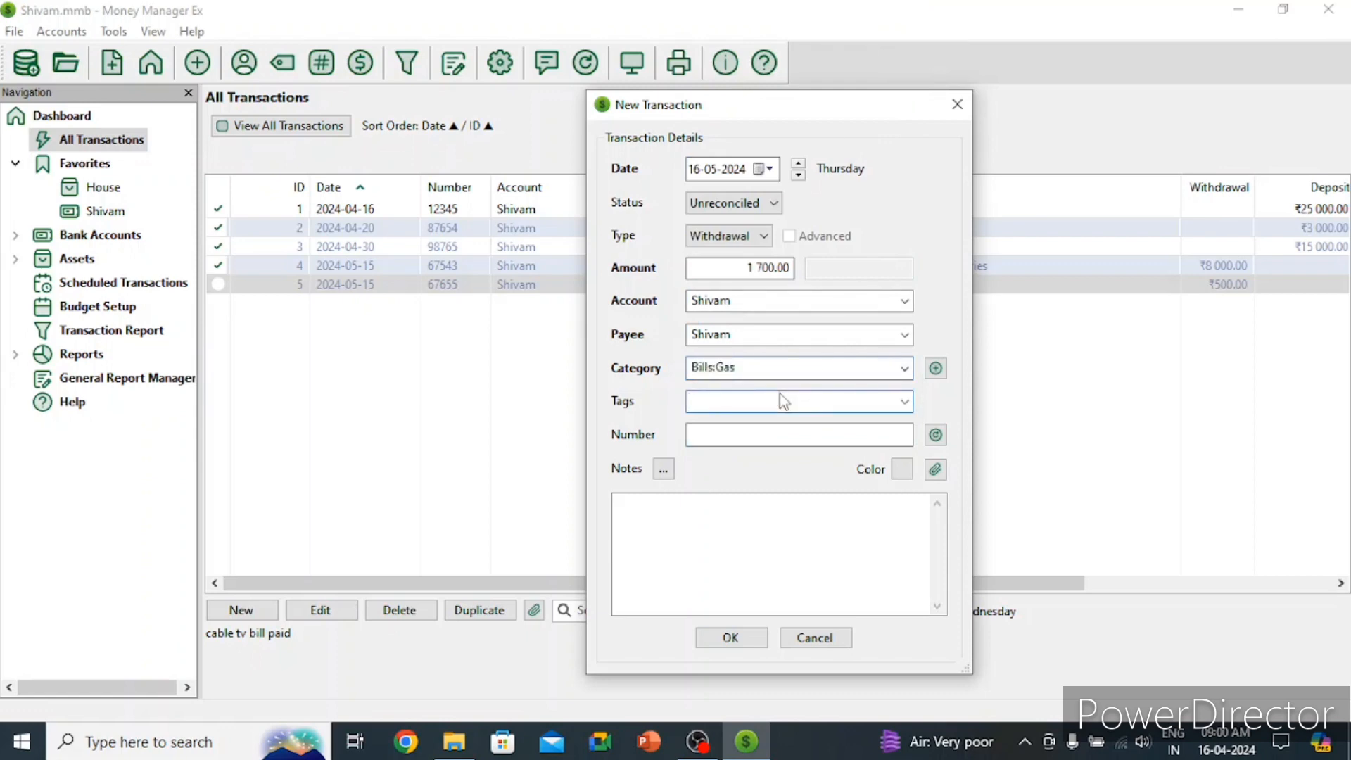
type("gas")
left_click(764, 436)
left_click(820, 388)
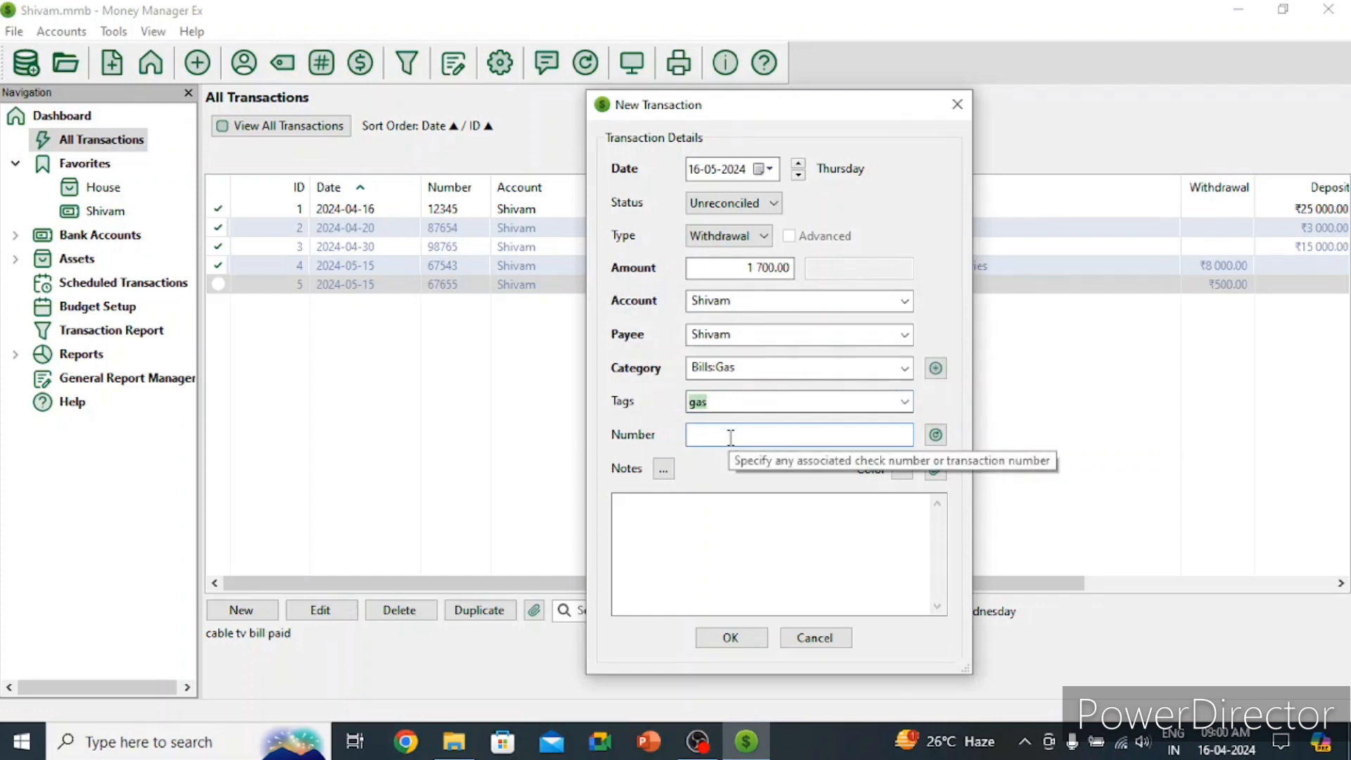
type("48694")
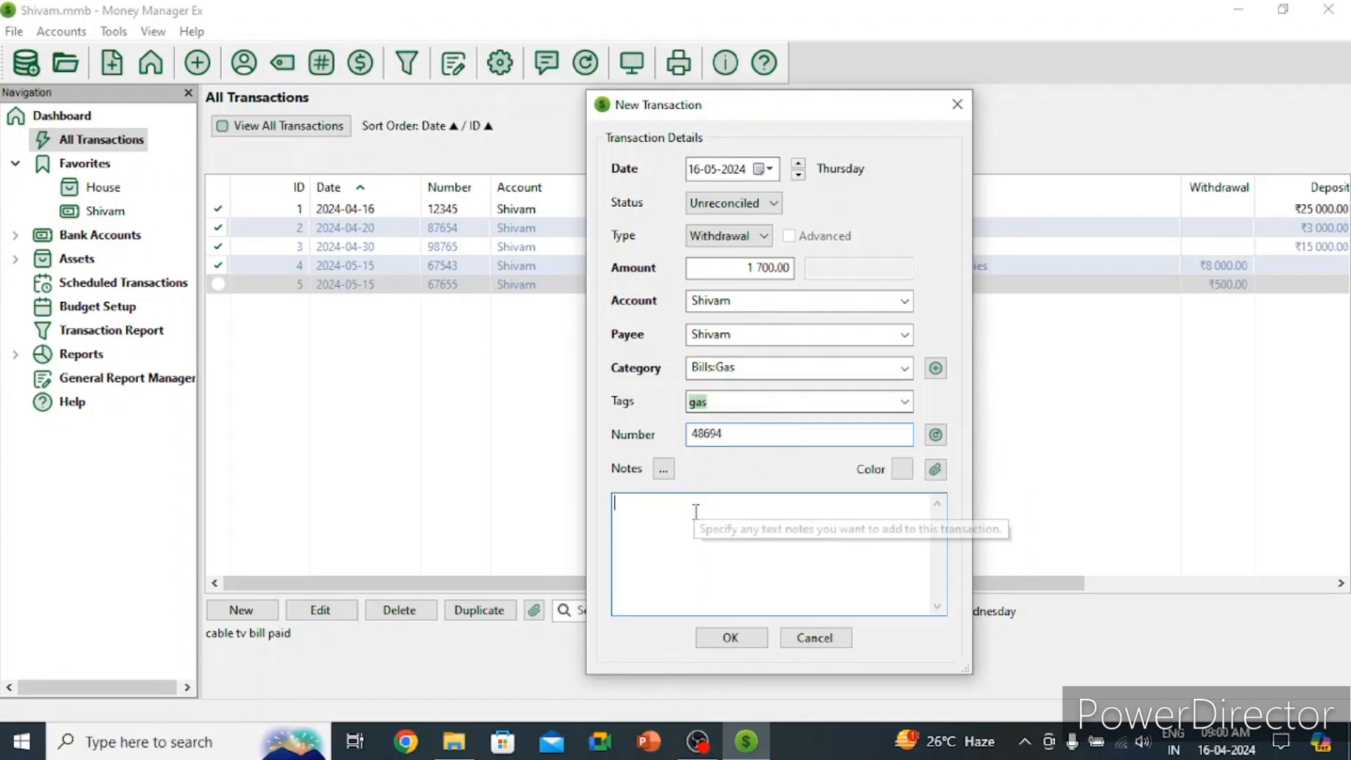
type("gas ")
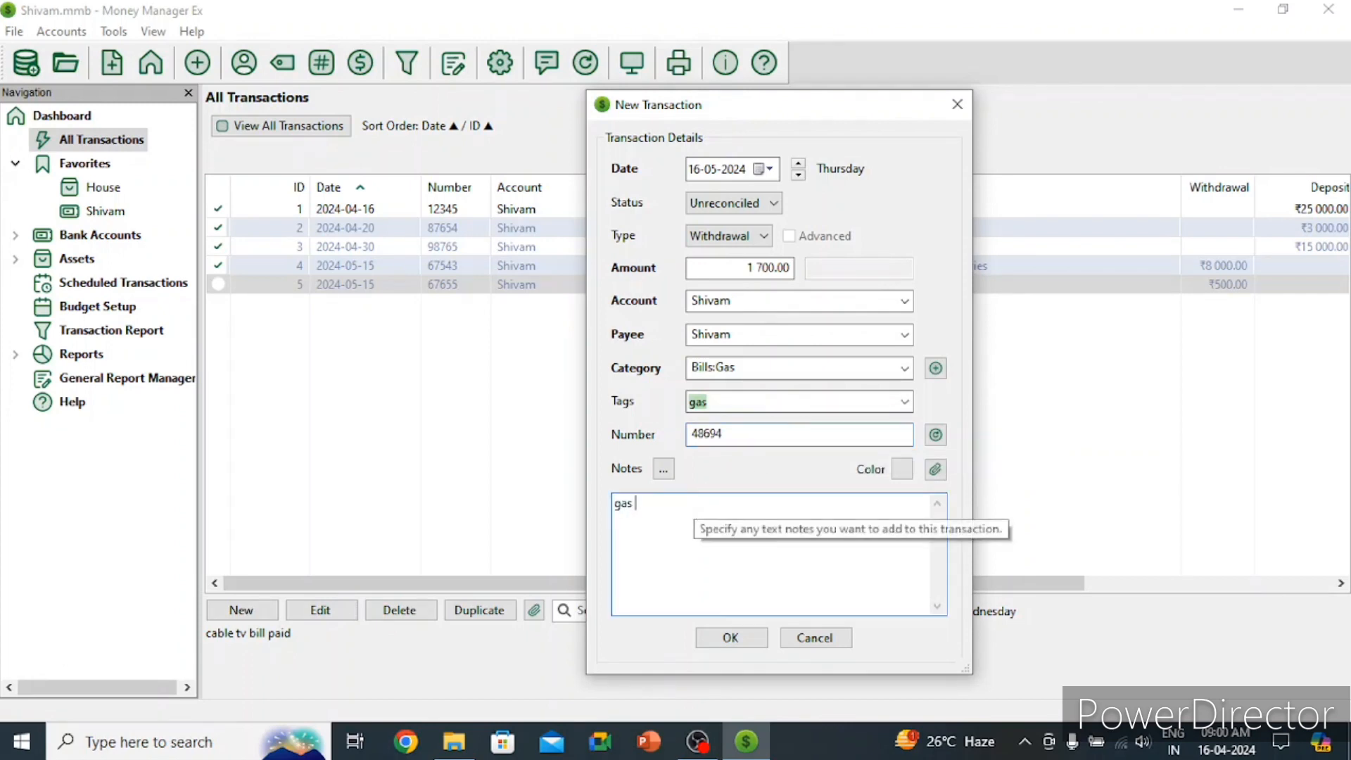
type("bill paid")
left_click(731, 638)
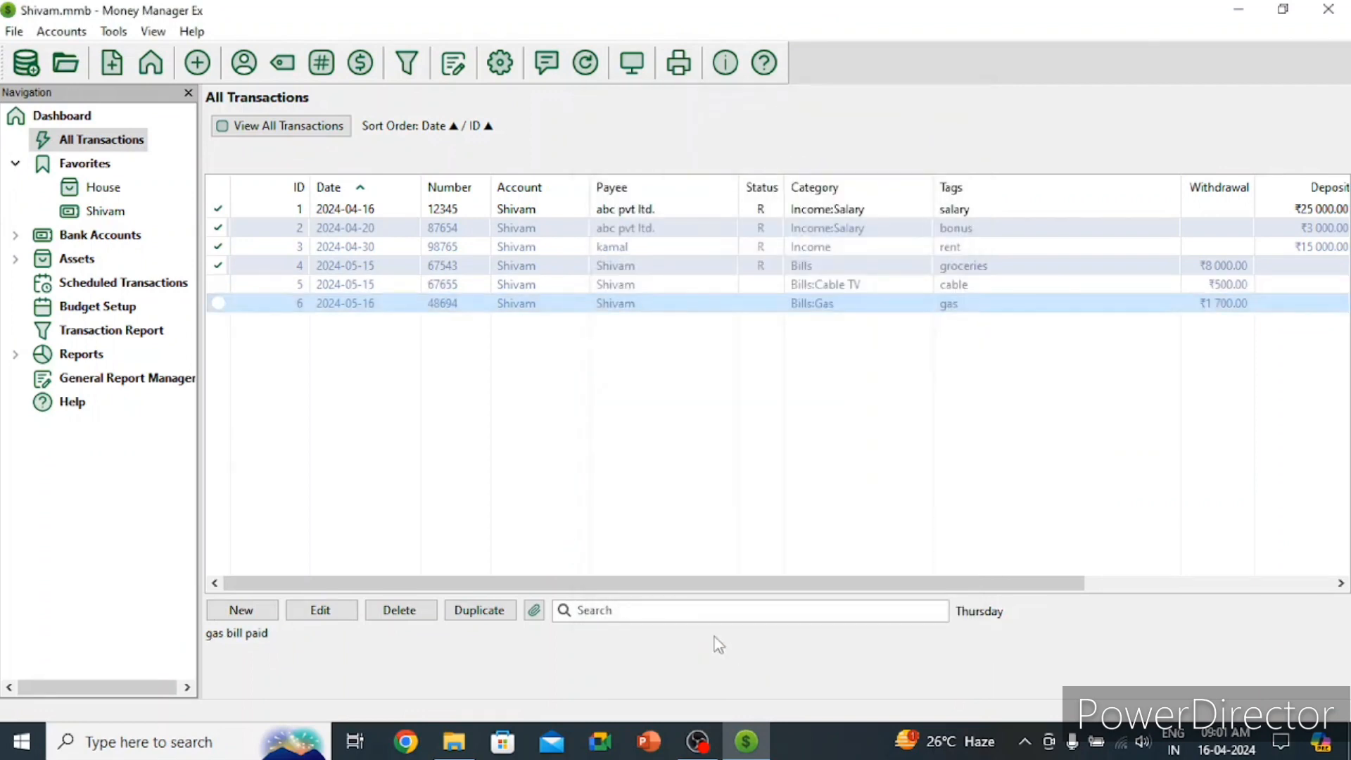
Step: Start a Void withdrawal dated 18 May 2024 with amount 1500
left_click(242, 610)
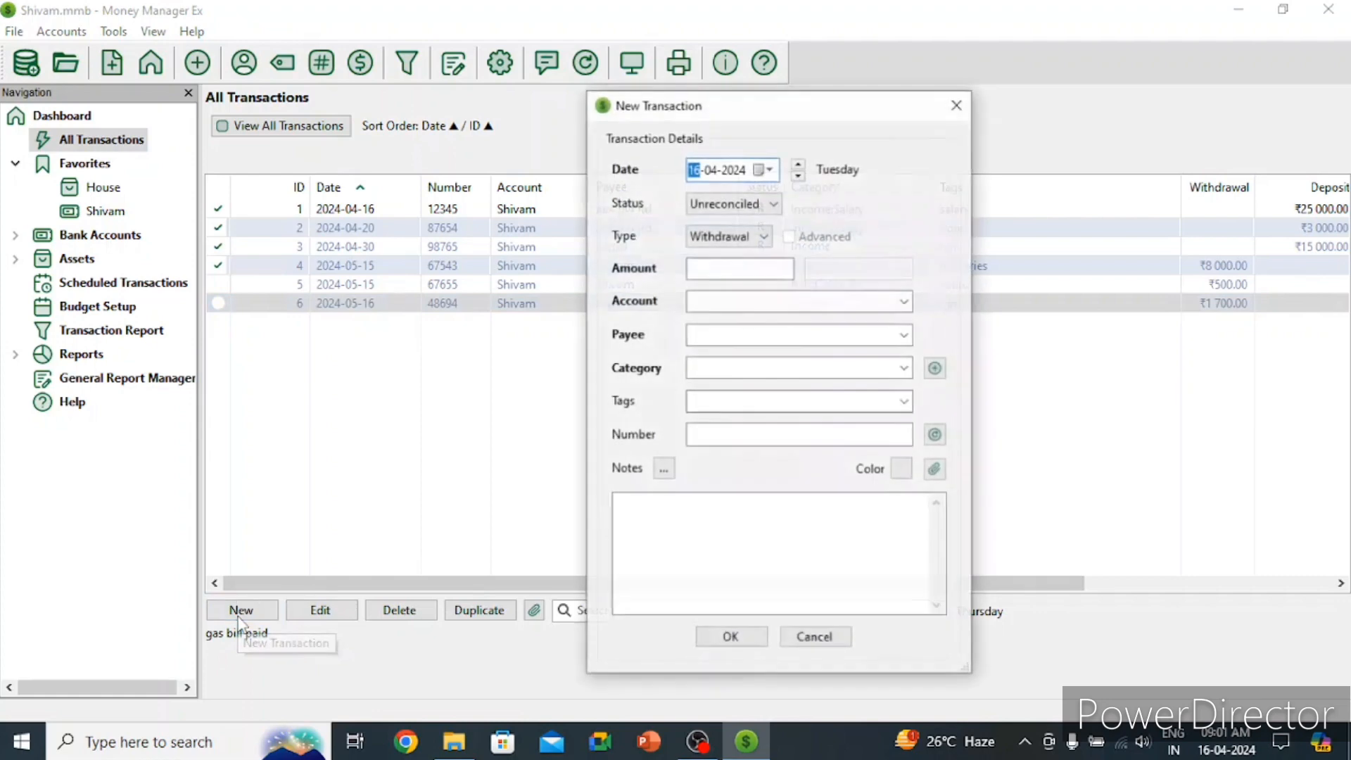
left_click(766, 169)
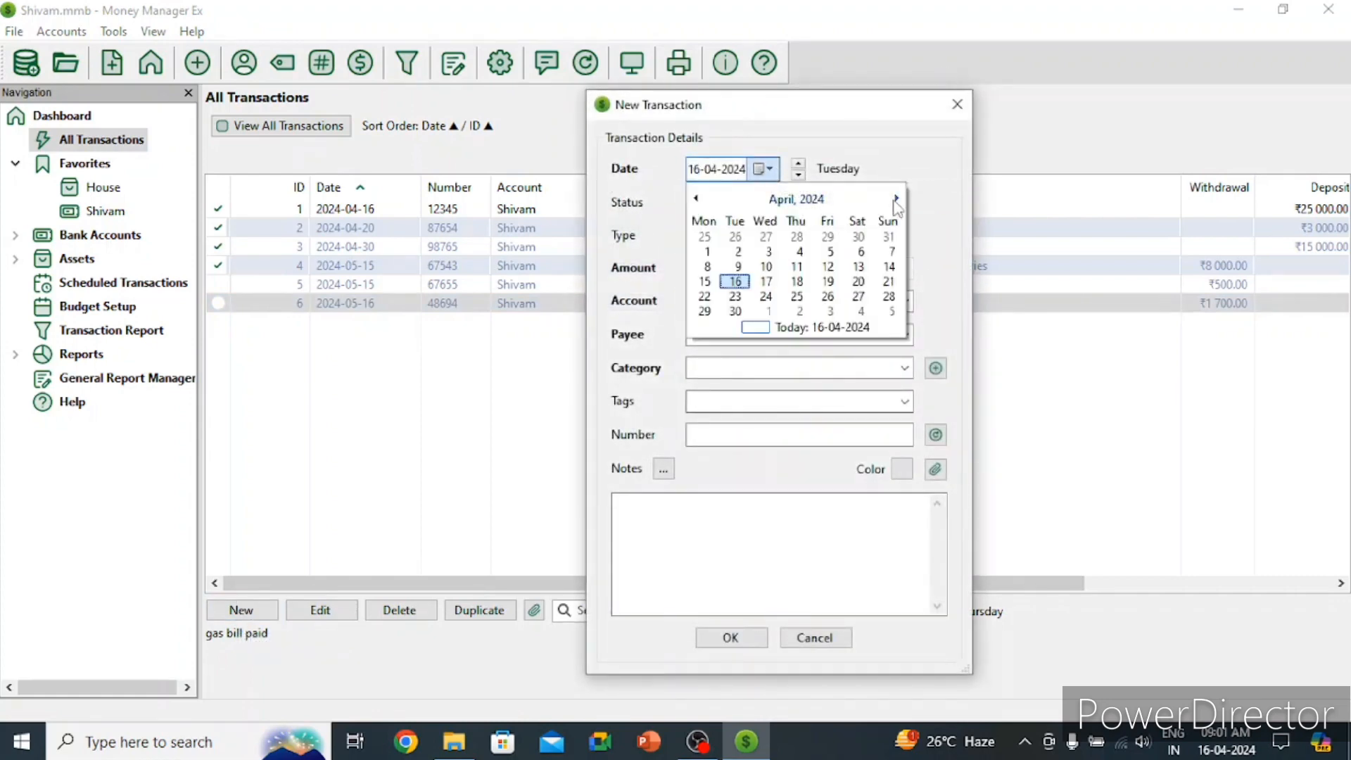
left_click(896, 198)
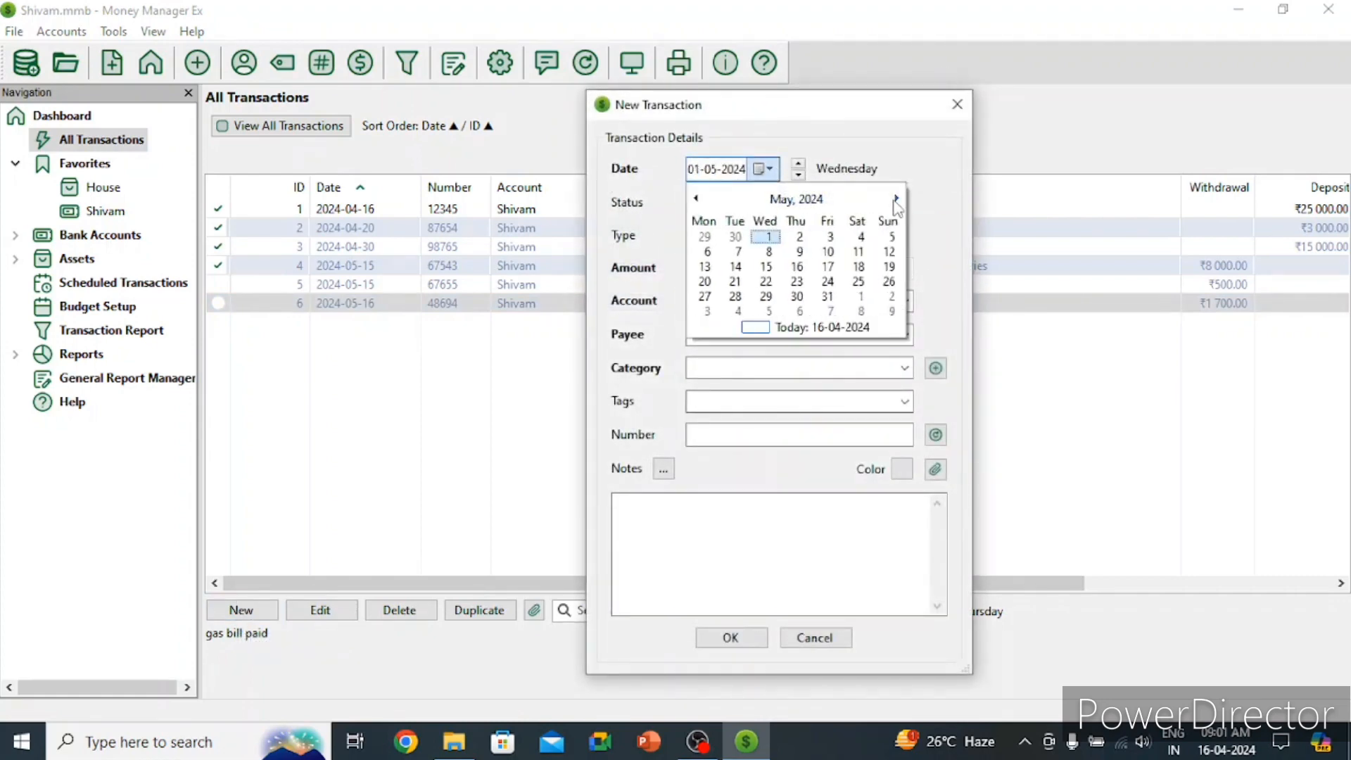
left_click(858, 266)
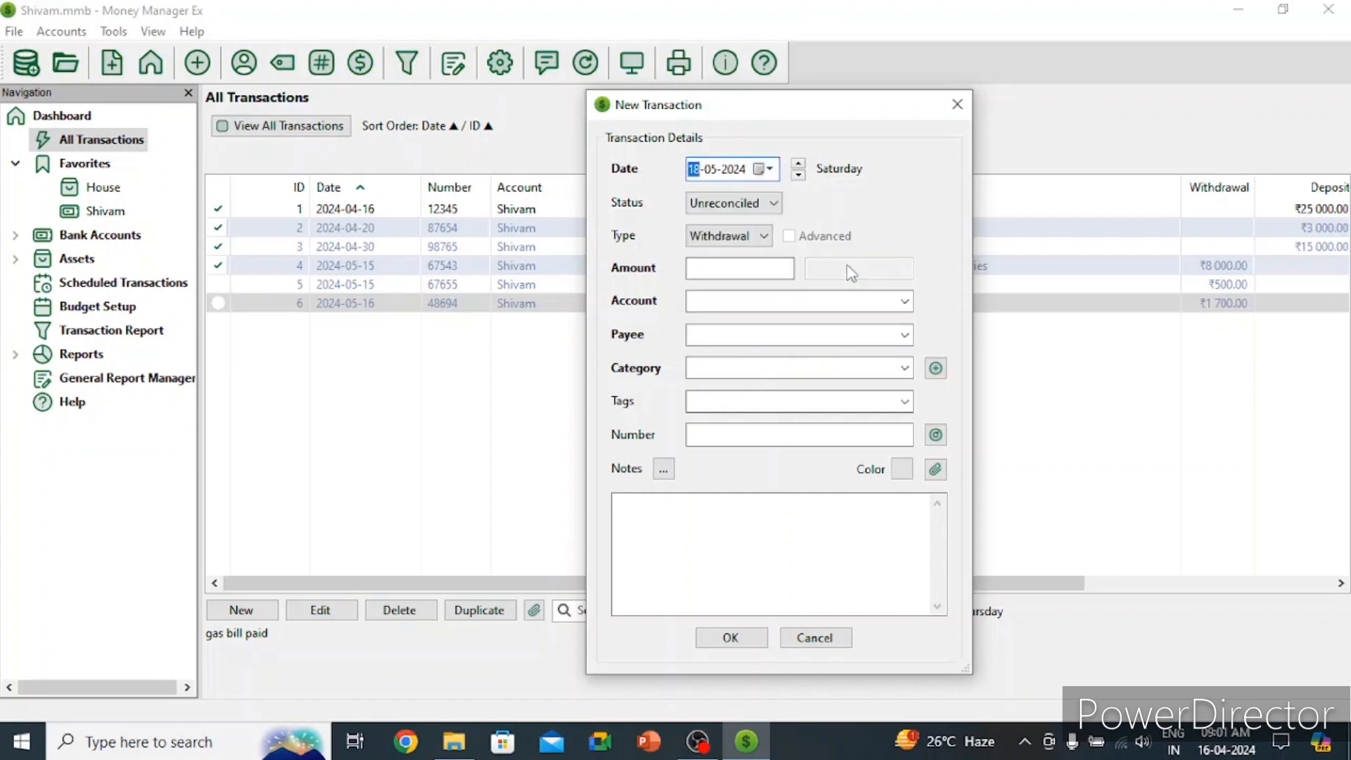
left_click(757, 200)
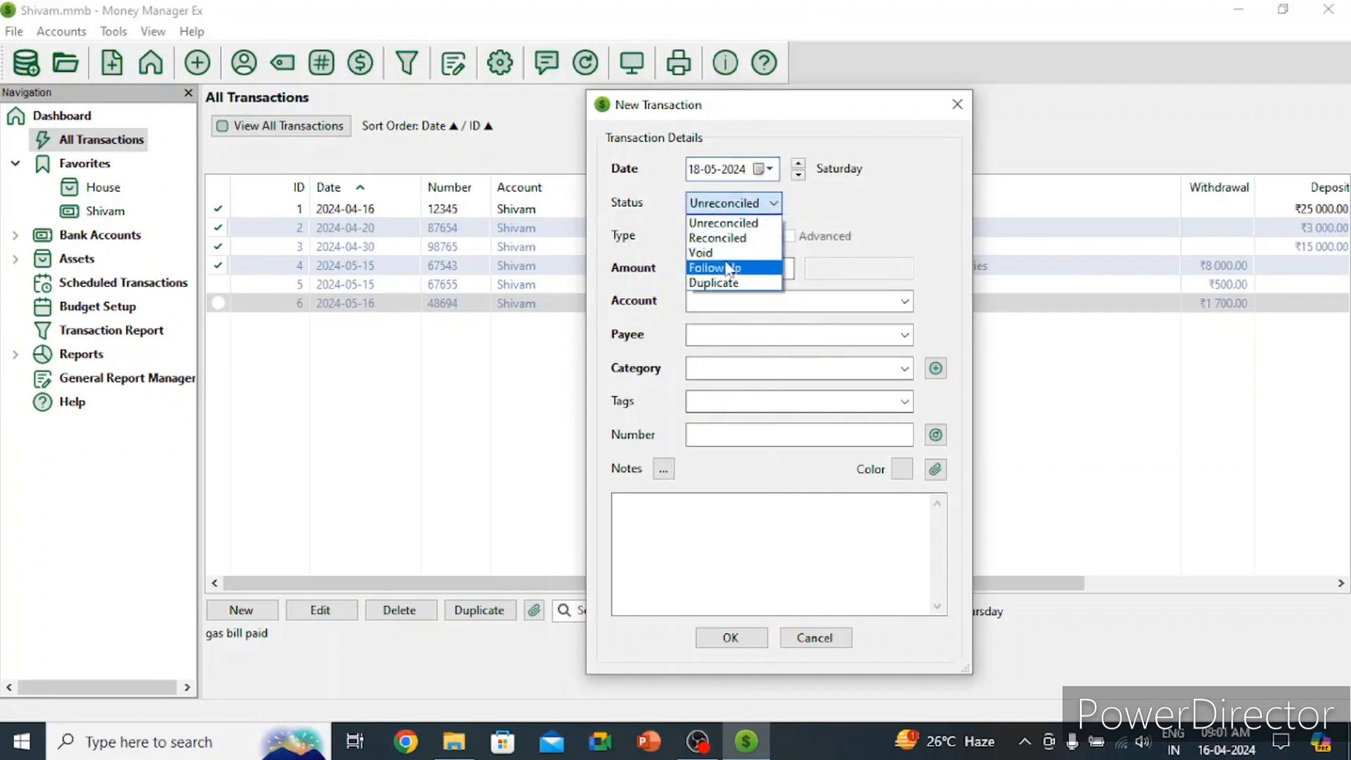
left_click(725, 253)
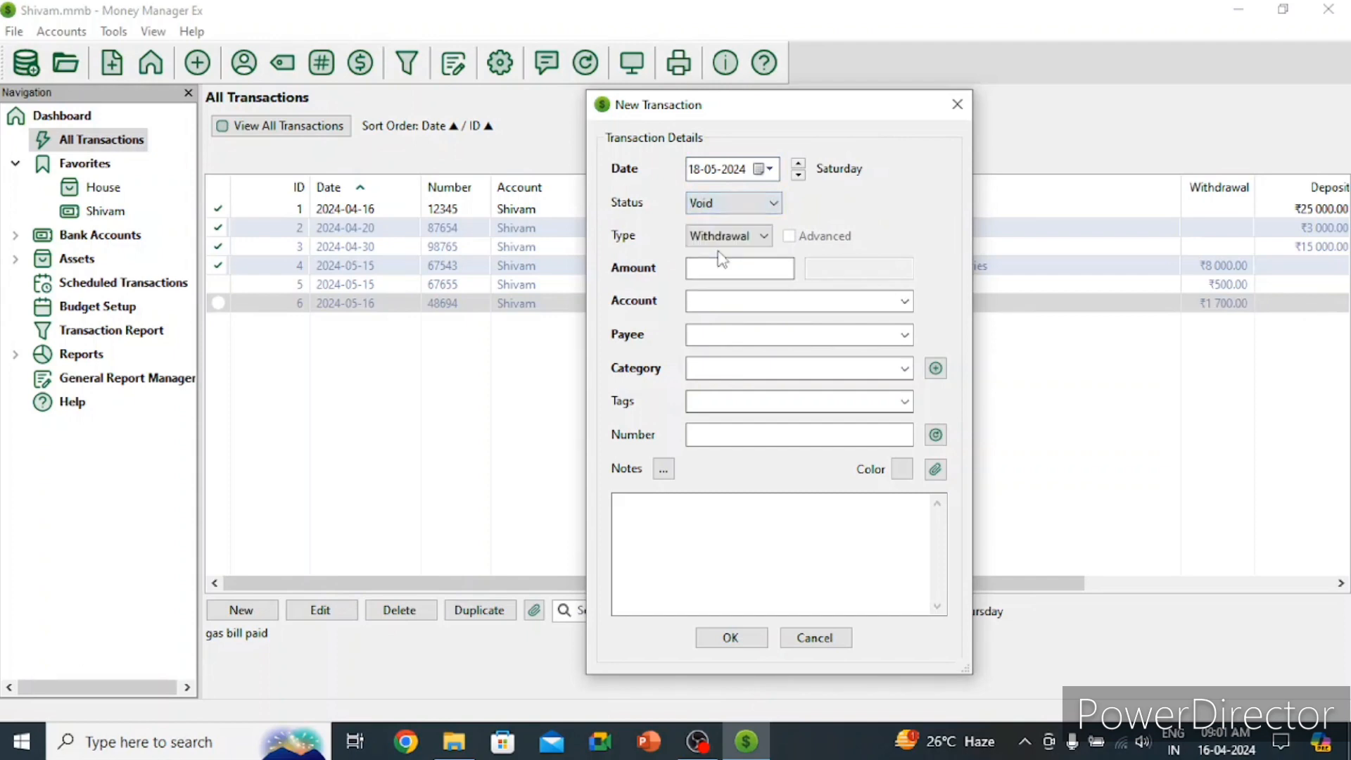
left_click(742, 241)
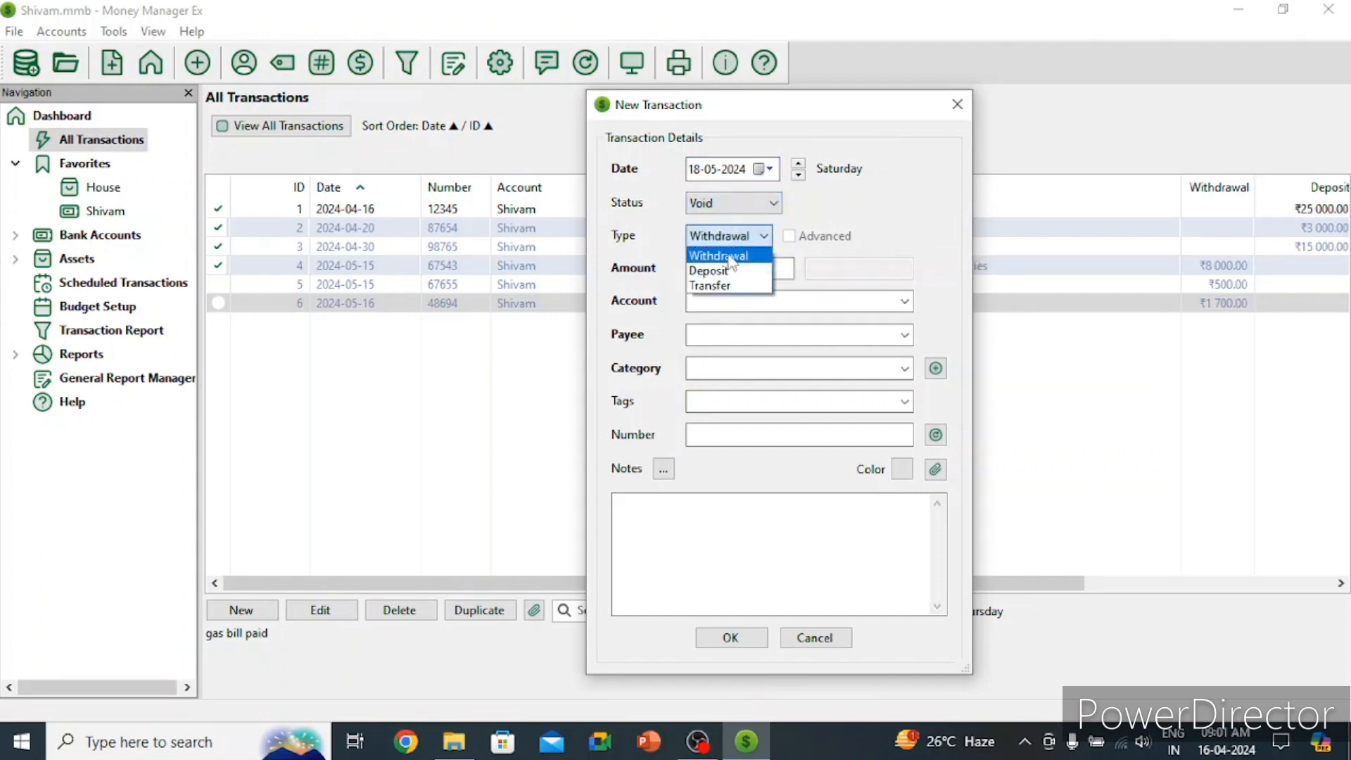
left_click(732, 256)
left_click(736, 268)
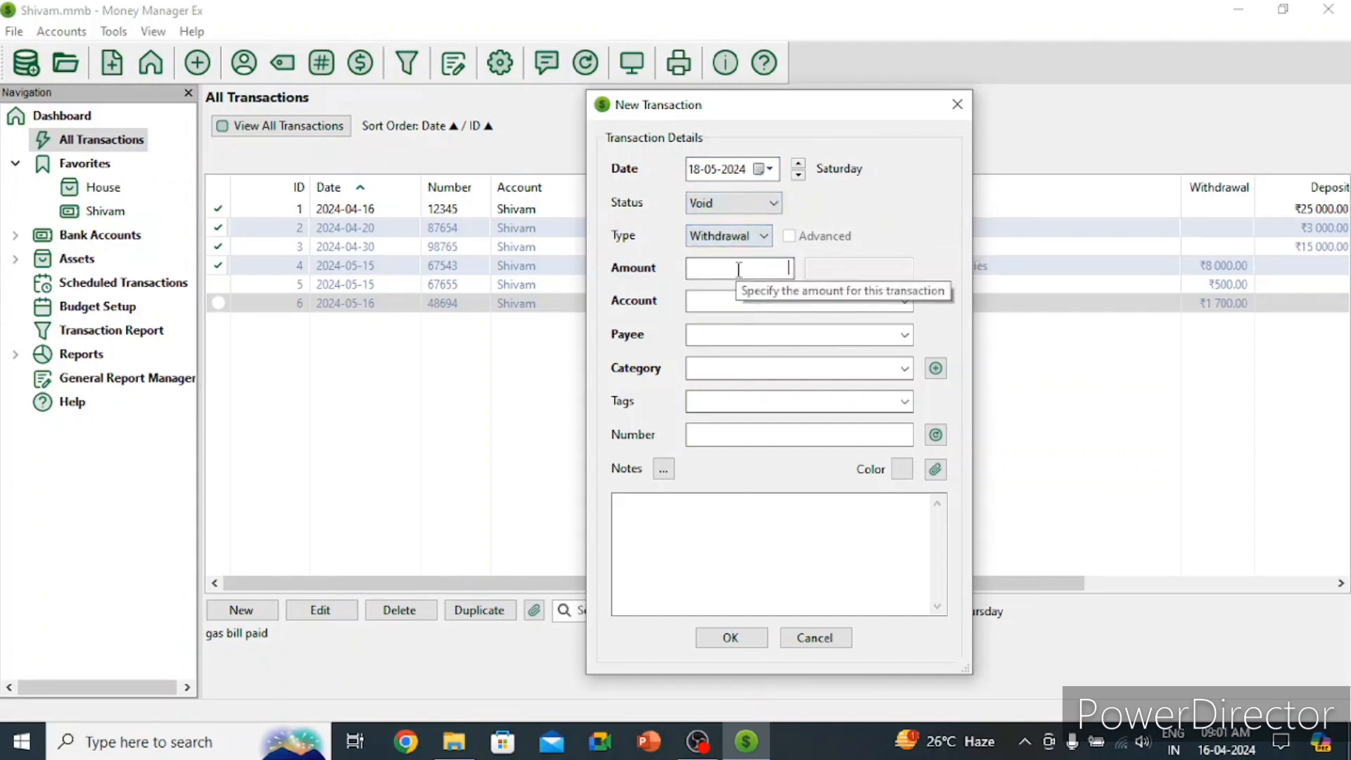
type("1500")
Step: Fill in the existing account and payee and set the category to Bills:Internet
left_click(742, 302)
type("Shivam")
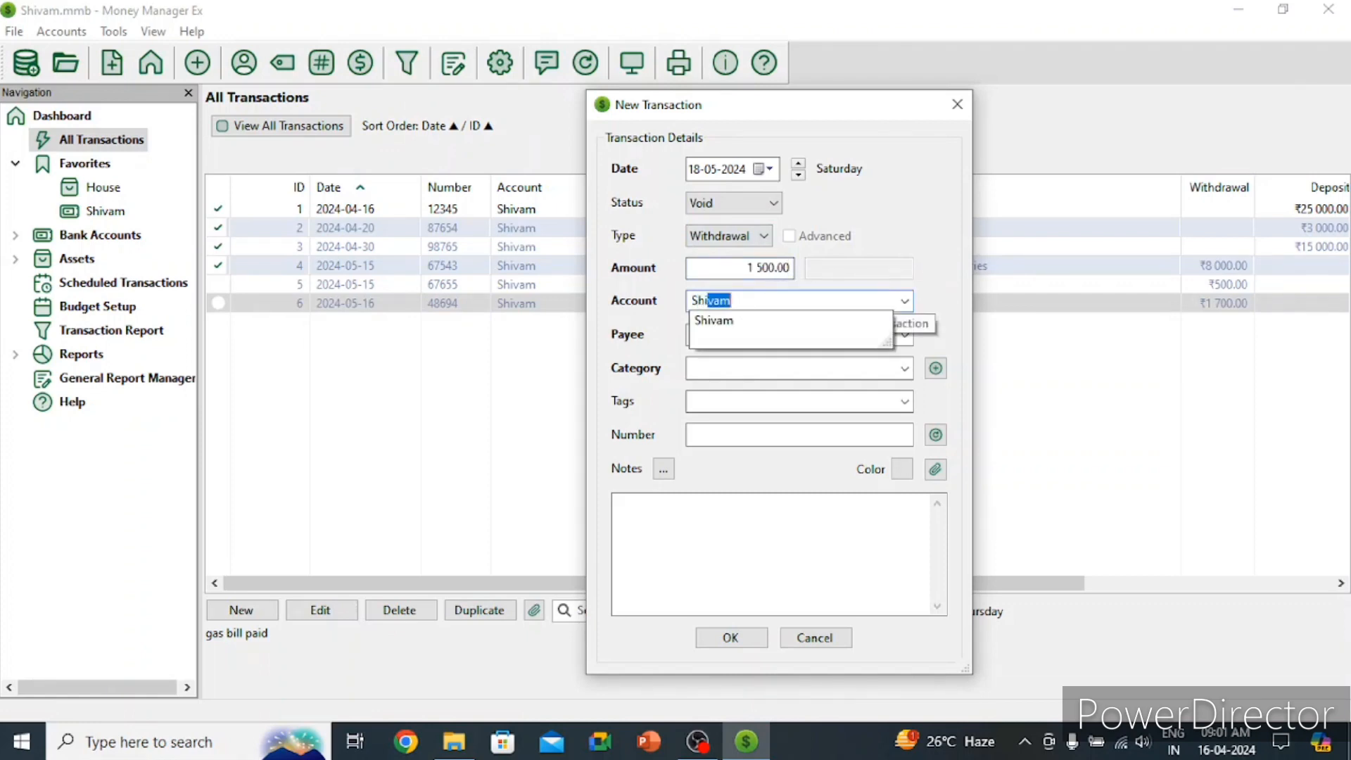
left_click(725, 321)
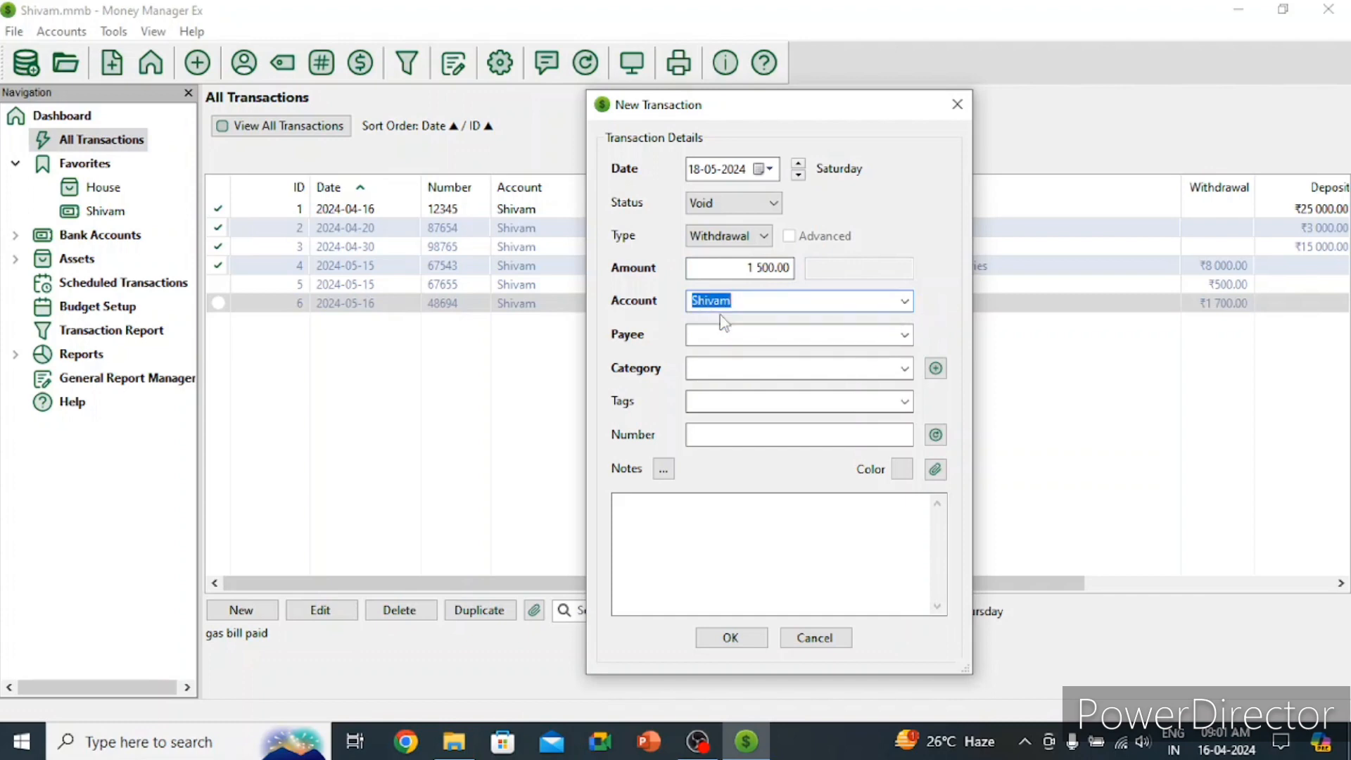
left_click(724, 332)
type("Shivam")
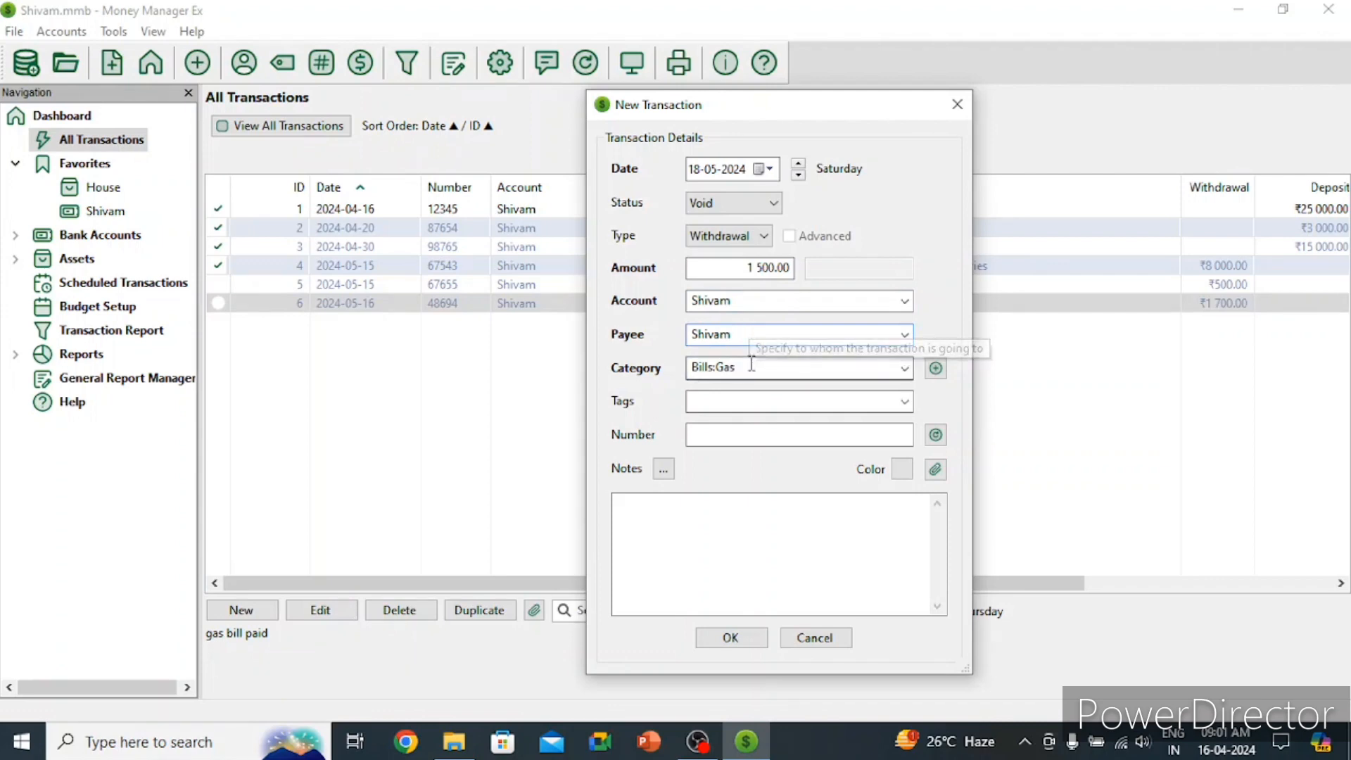
left_click(751, 363)
left_click(904, 368)
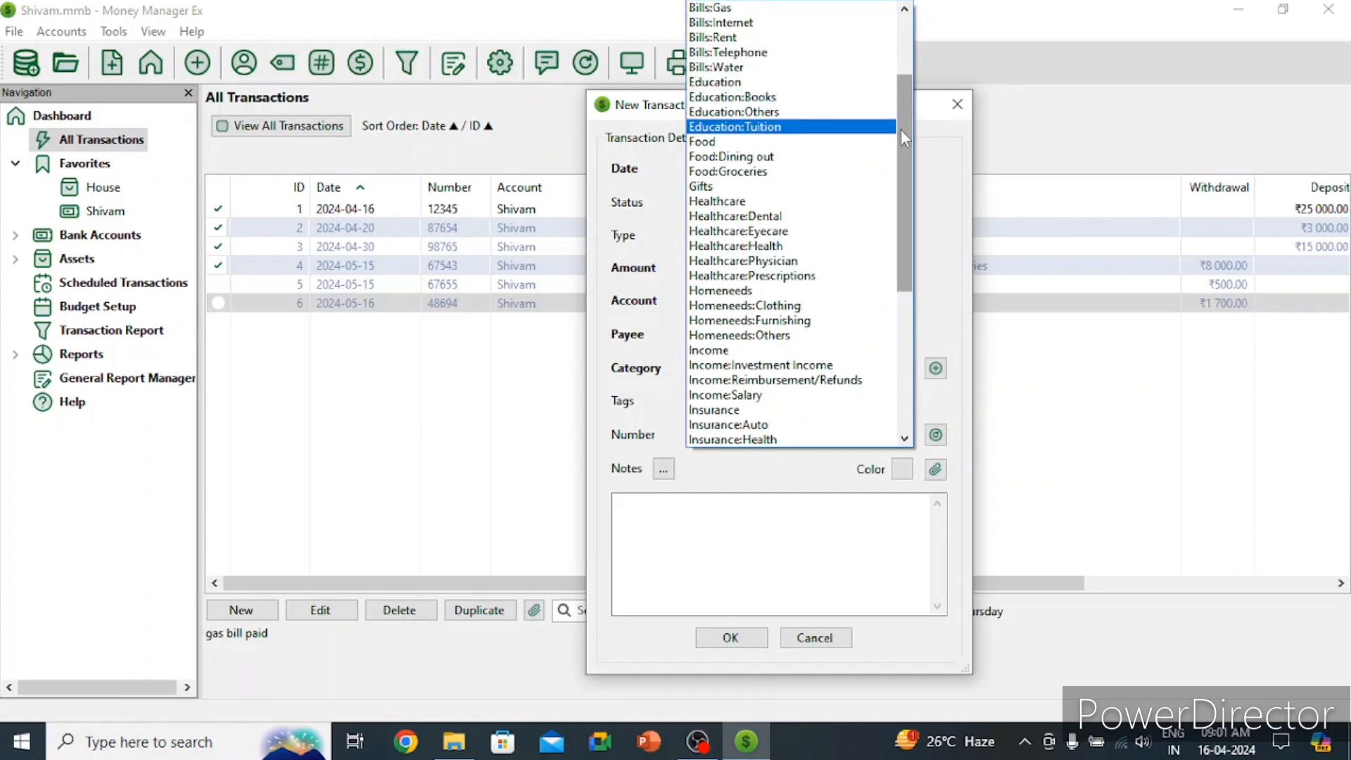
left_click_drag(908, 137, 899, 105)
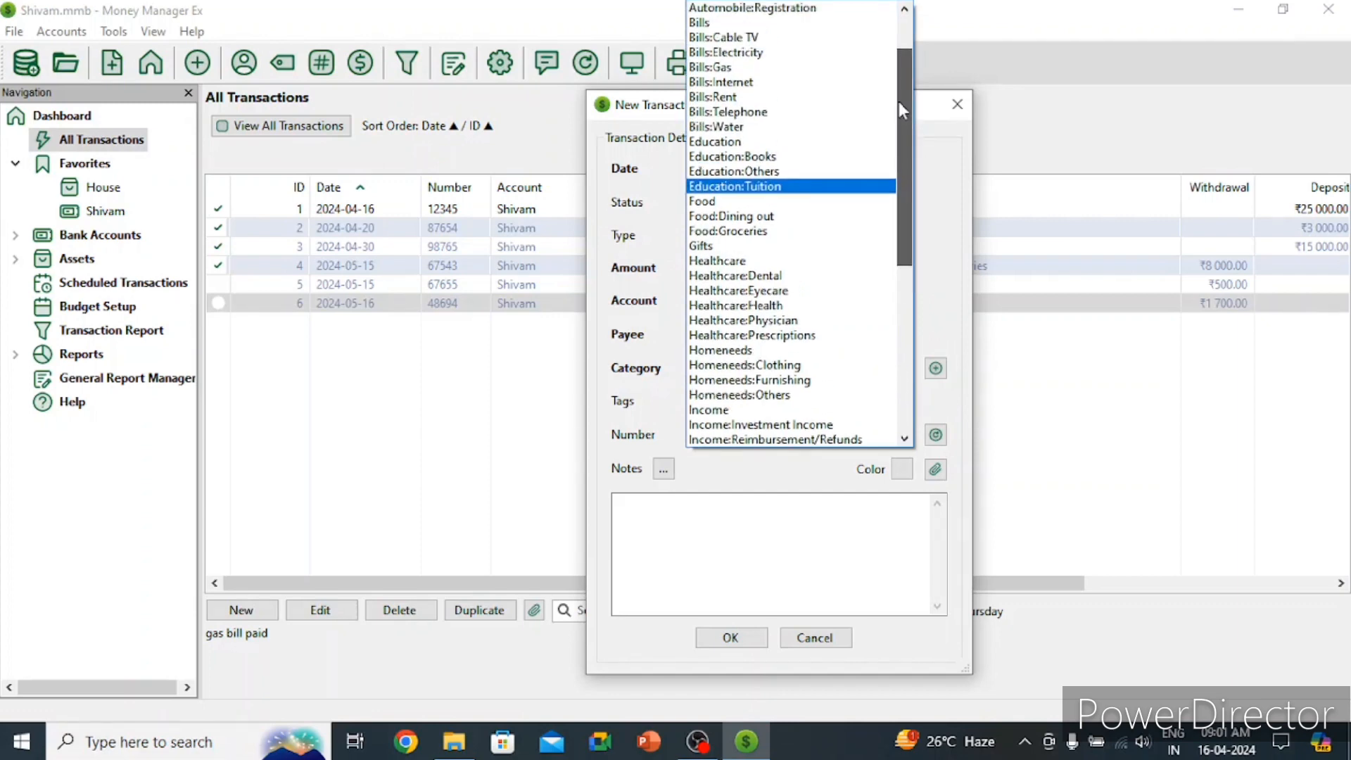
left_click(751, 84)
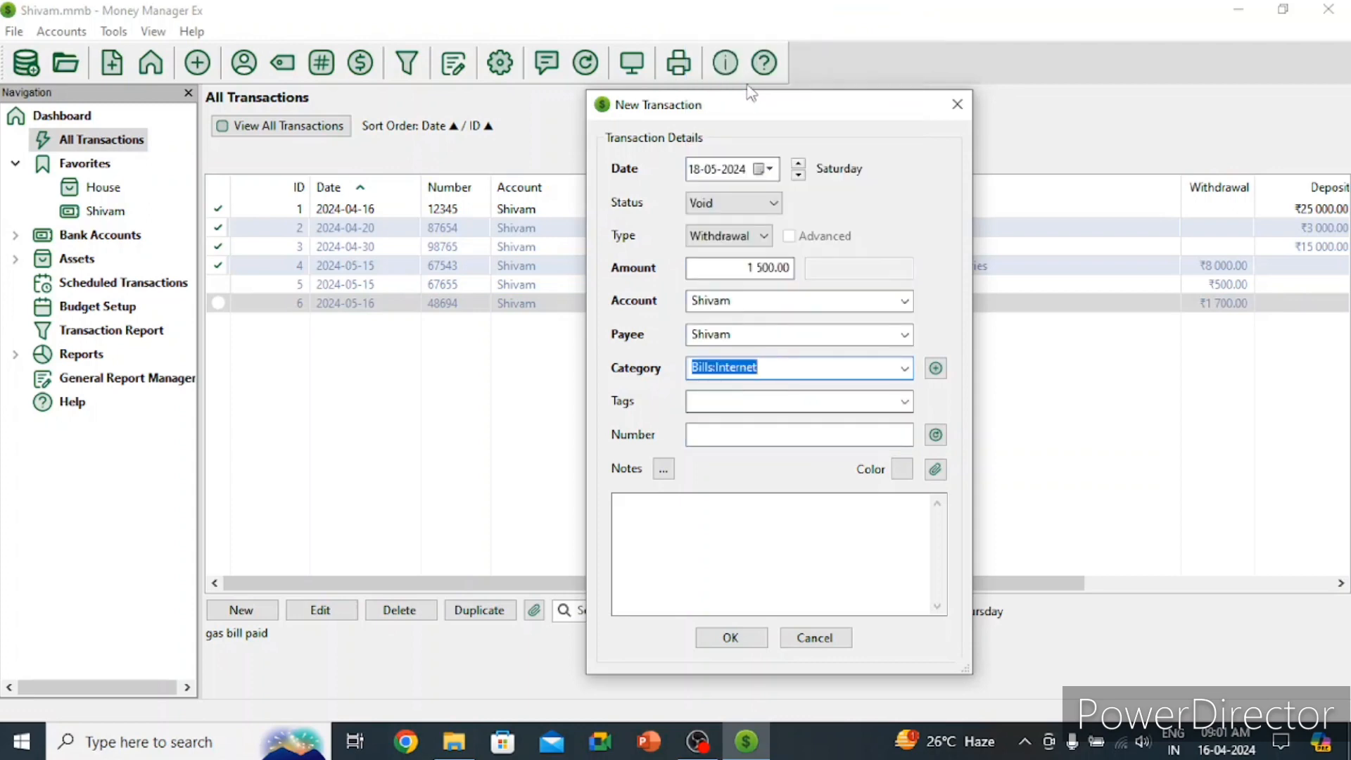
Step: Add a new 'internet' tag and enter the transaction number 78953
left_click(802, 398)
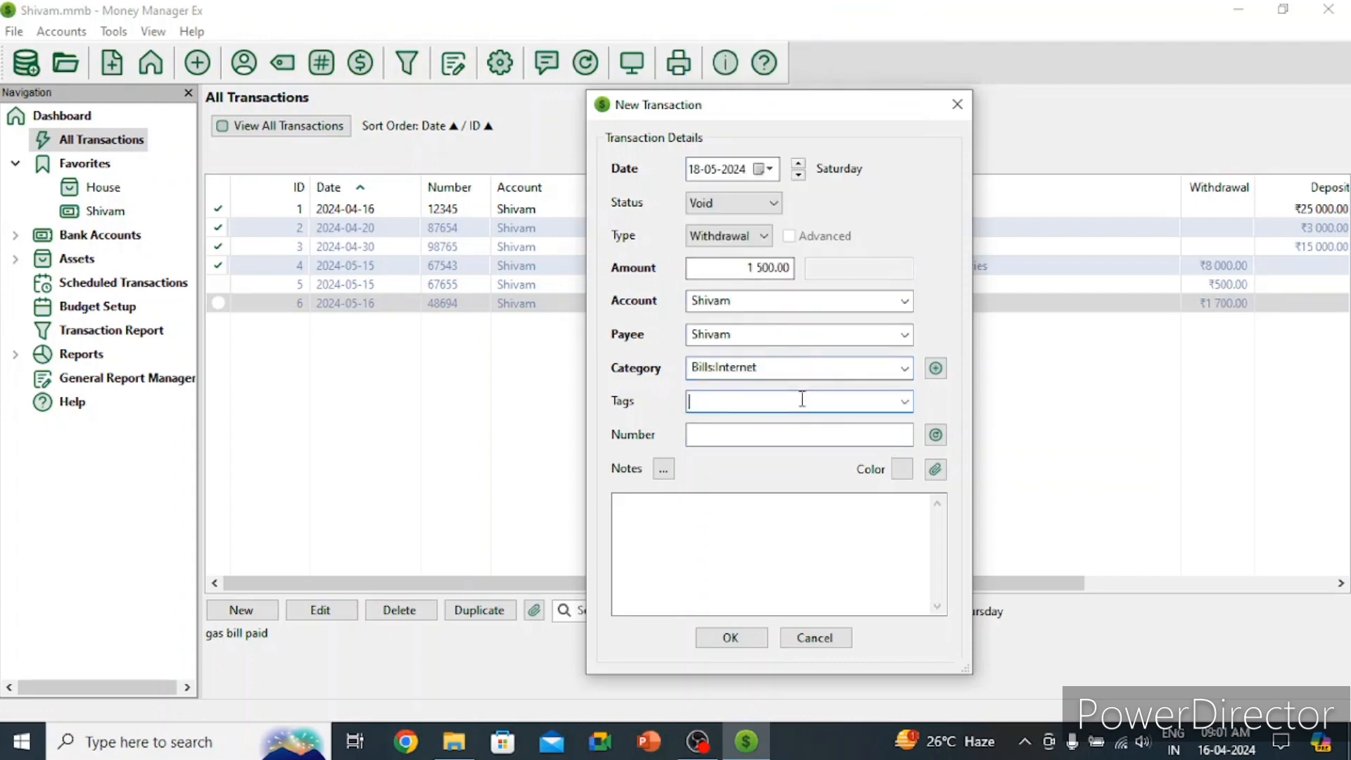
type("internet")
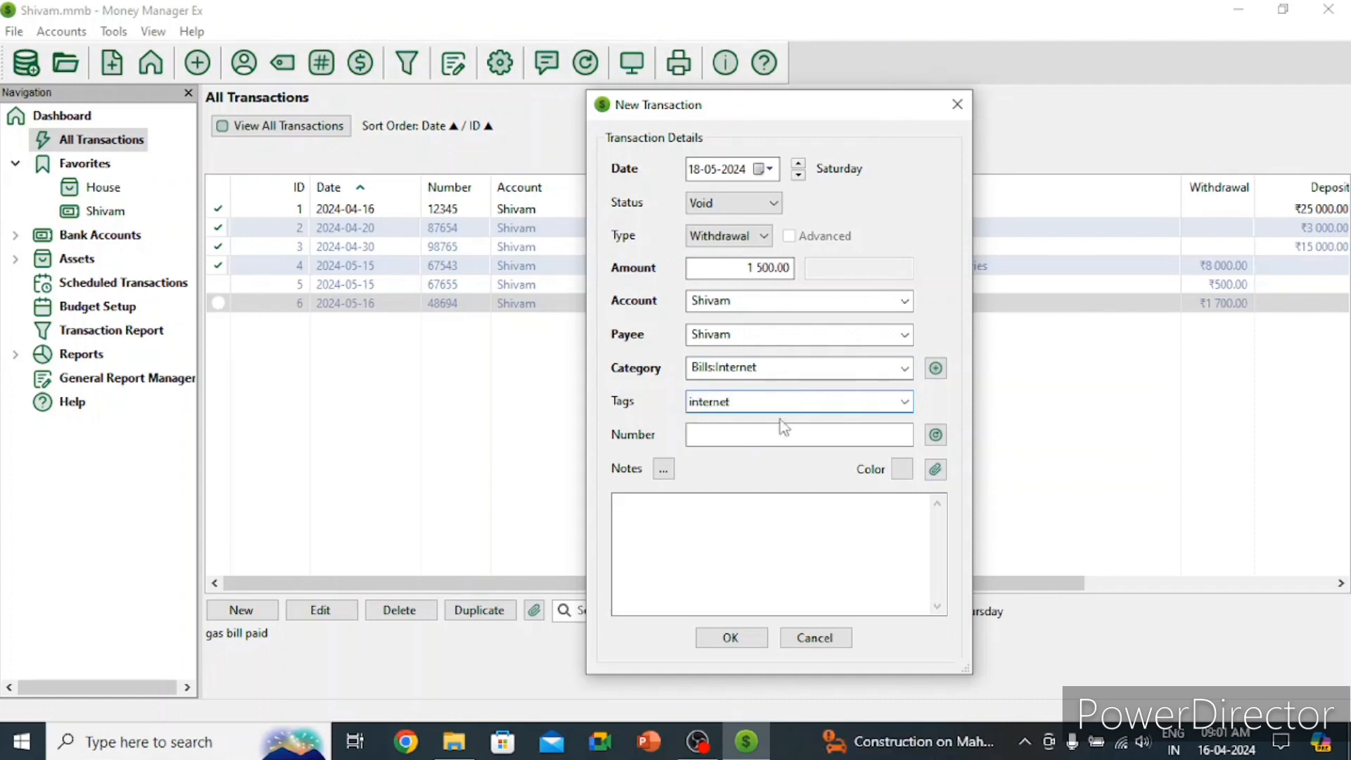
left_click(764, 435)
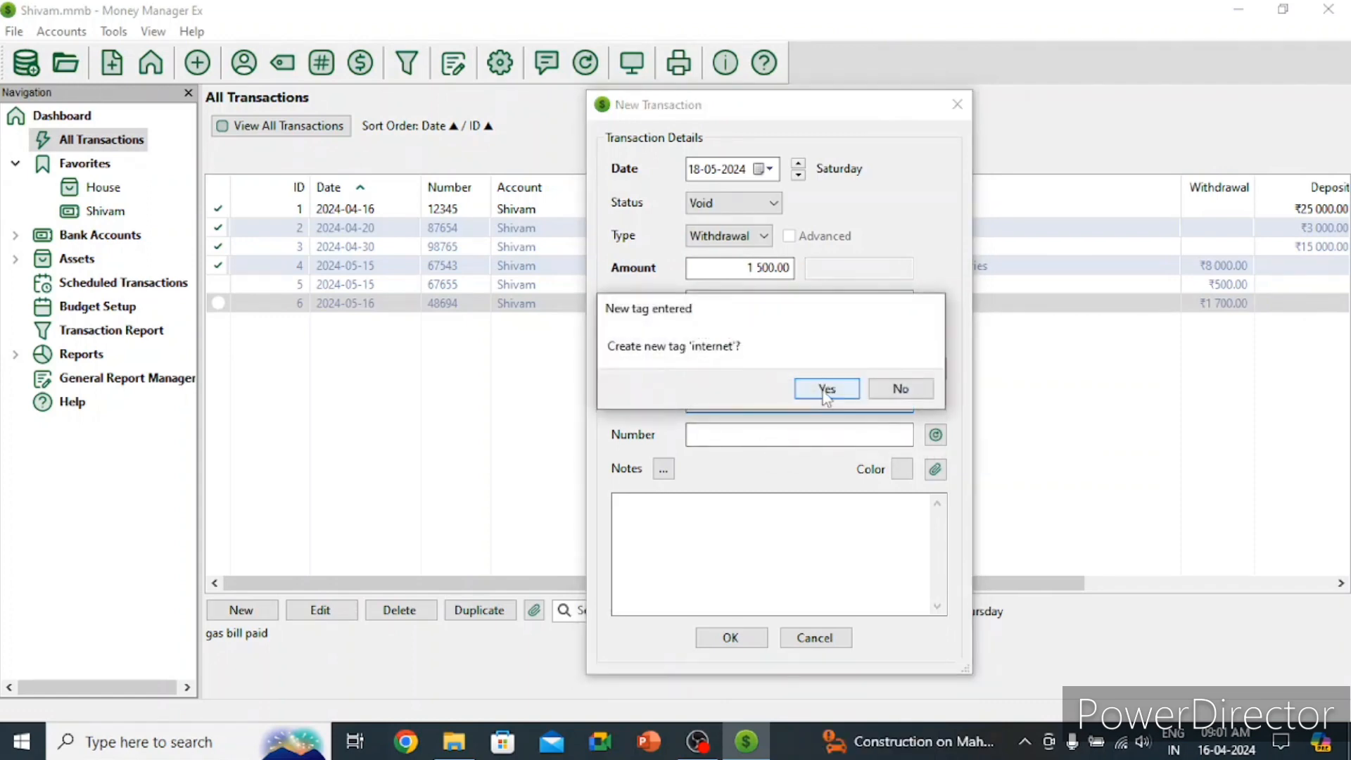
left_click(826, 391)
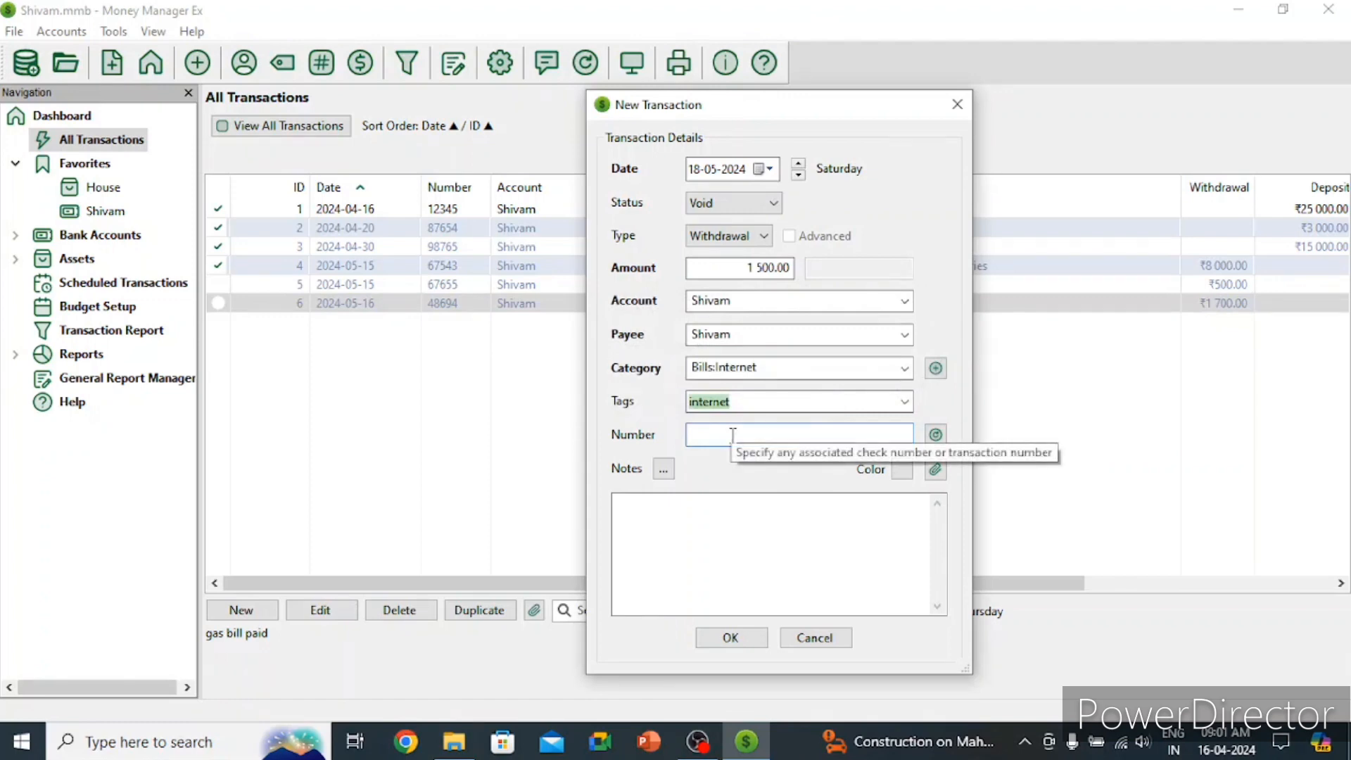
type("78953")
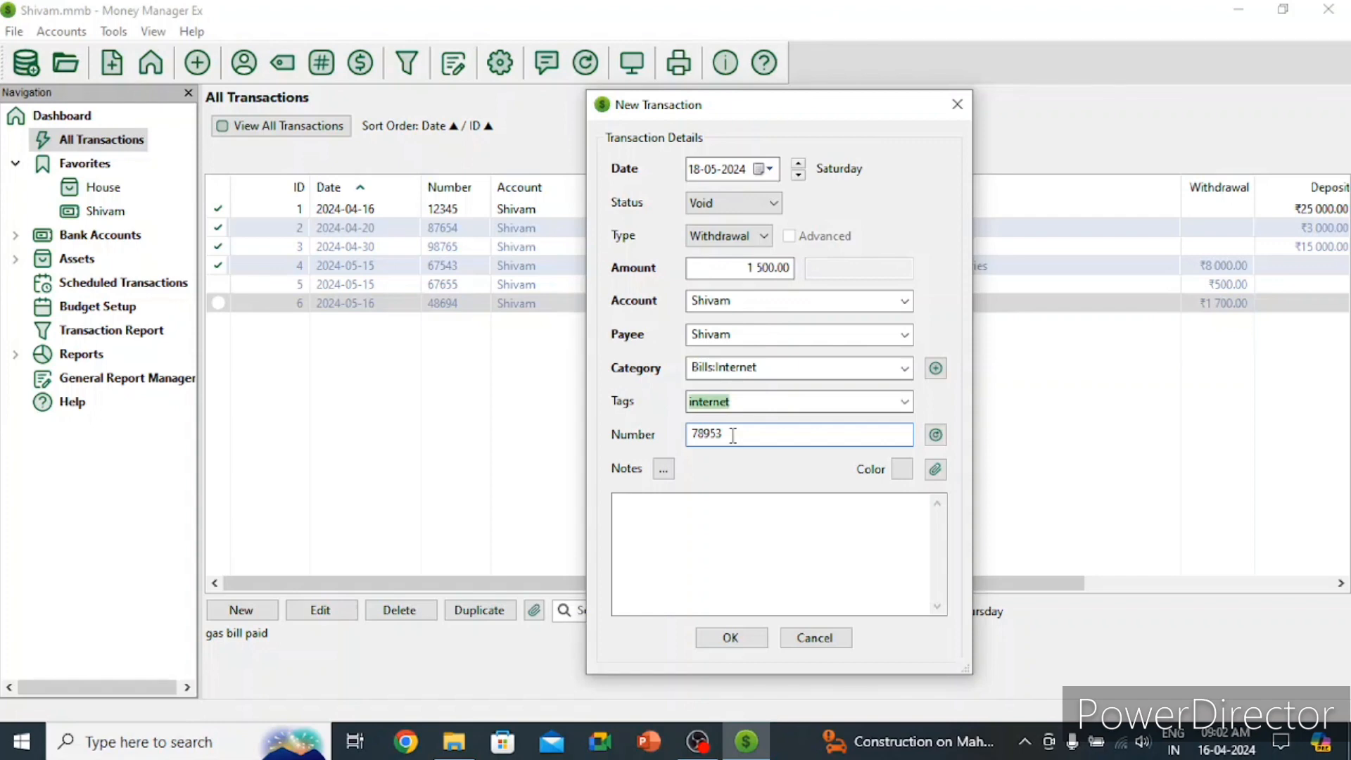
Step: Add the note 'internet bill paid' and save the transaction
left_click(730, 512)
type("i")
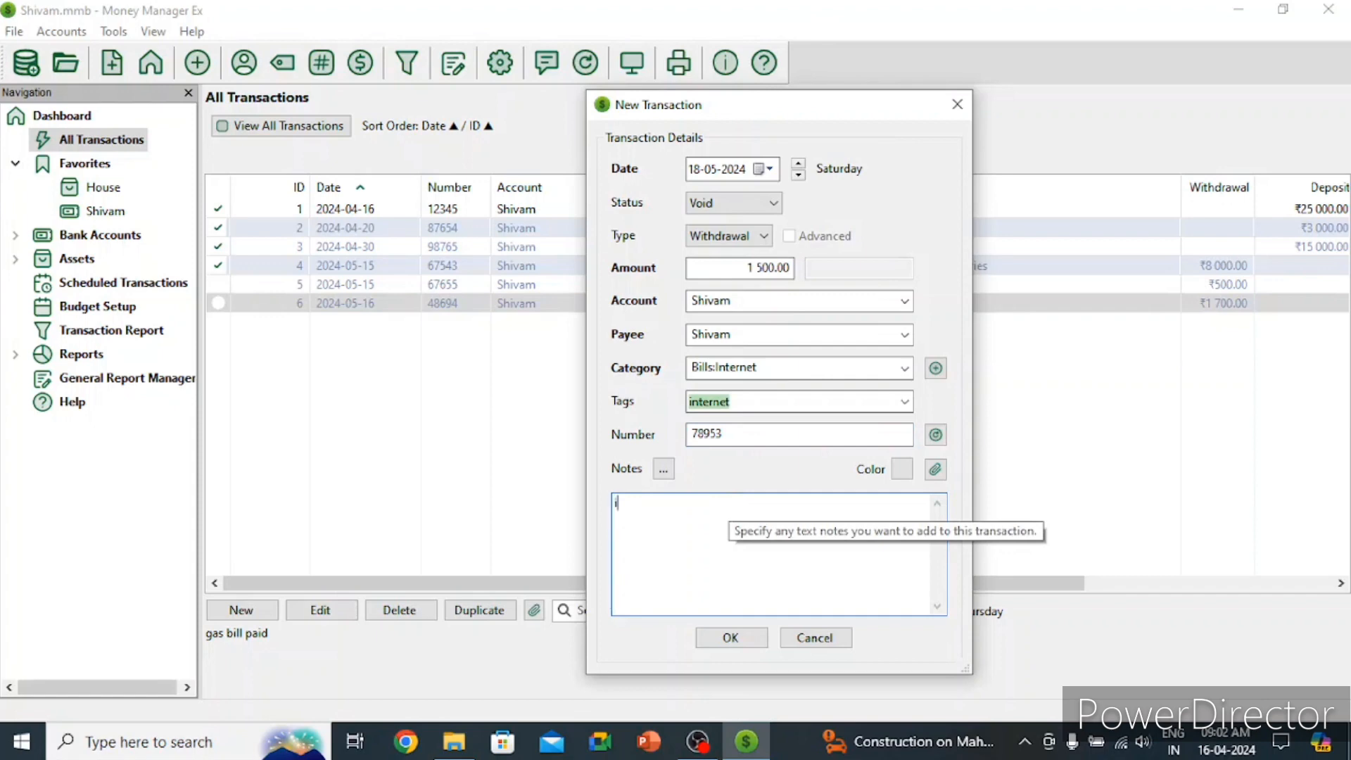
type("nternet bill paid")
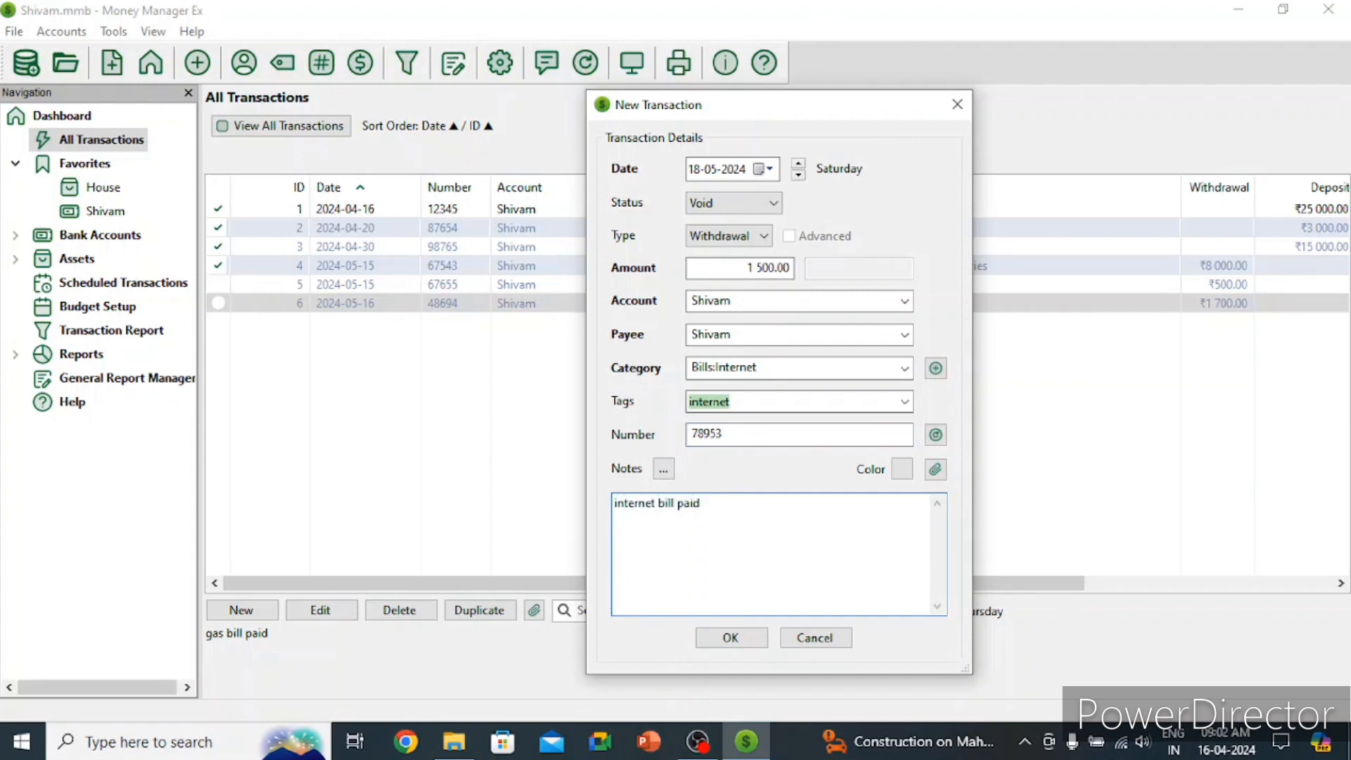
left_click(730, 637)
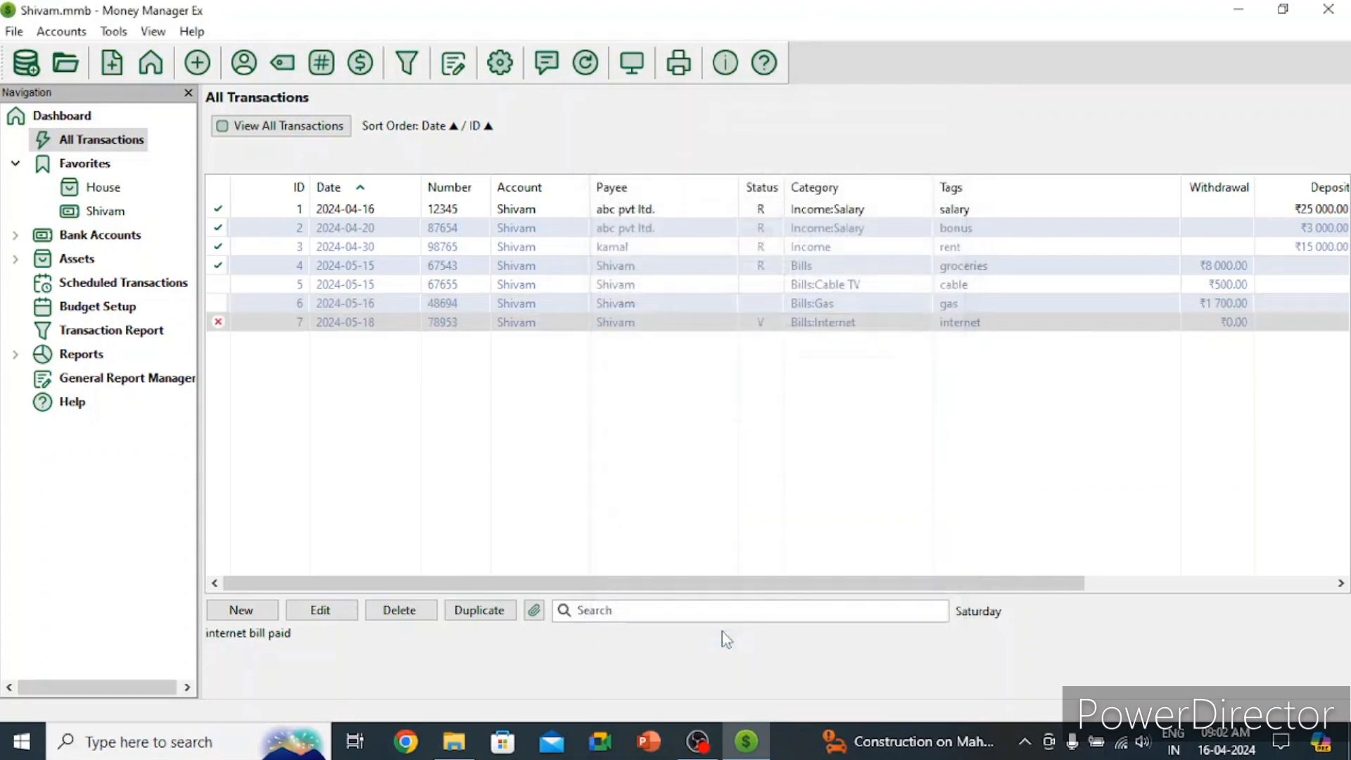
Step: Start a new withdrawal dated 19 May 2024 with status Reconciled
left_click(247, 610)
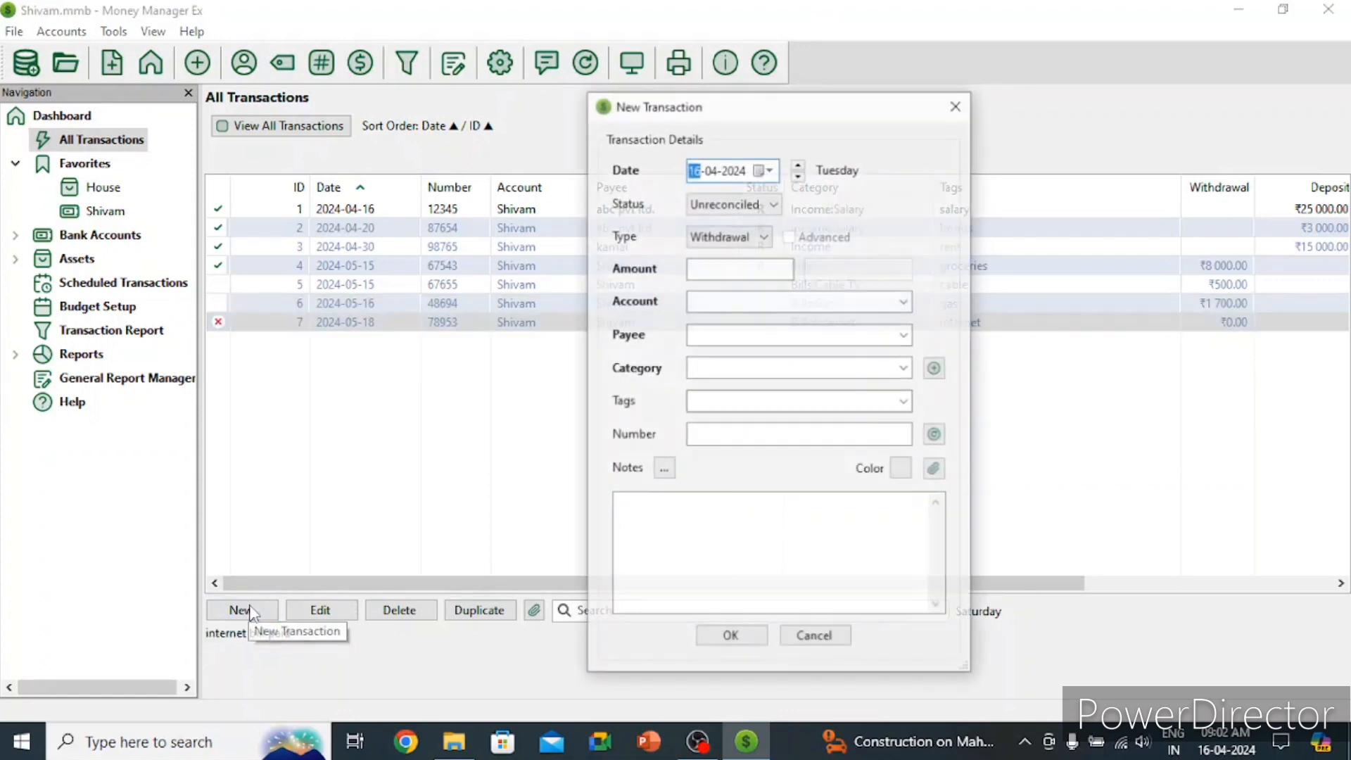
left_click(769, 169)
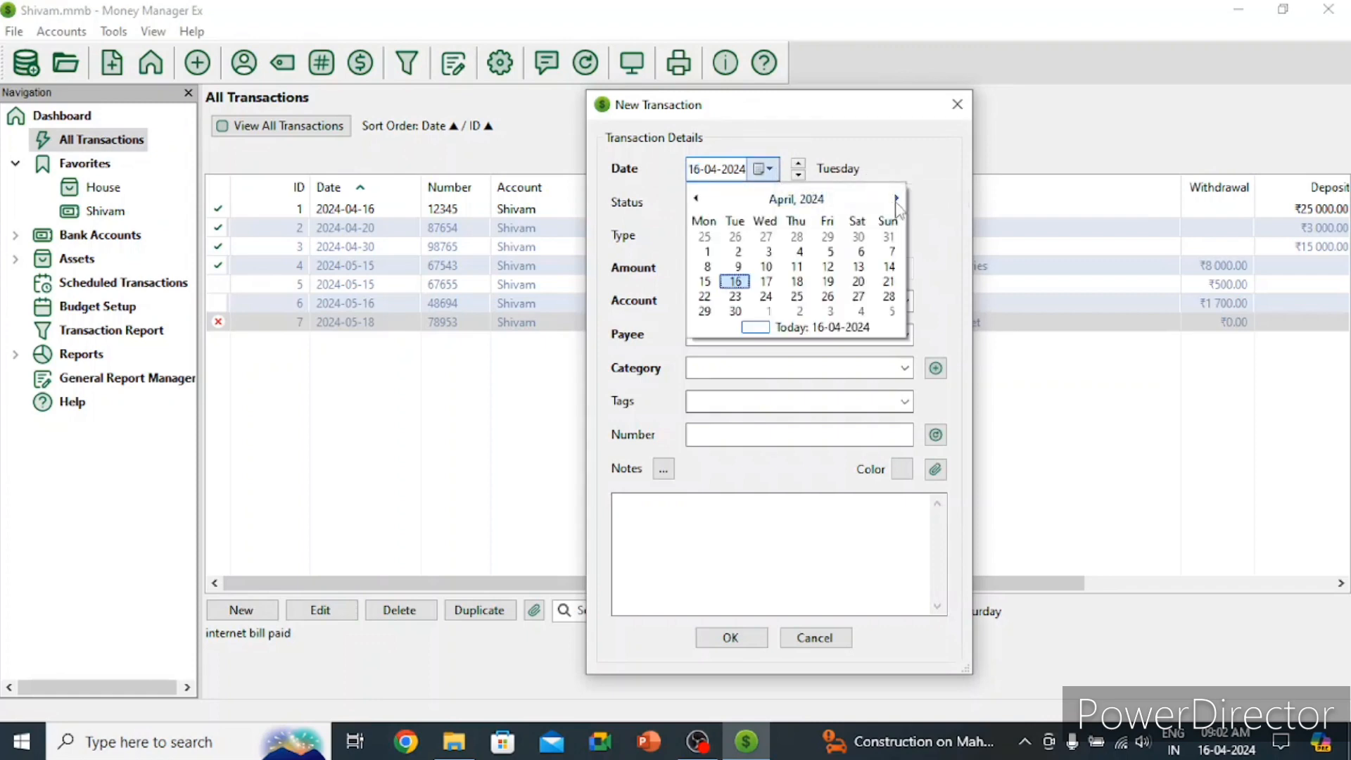
left_click(895, 197)
left_click(888, 266)
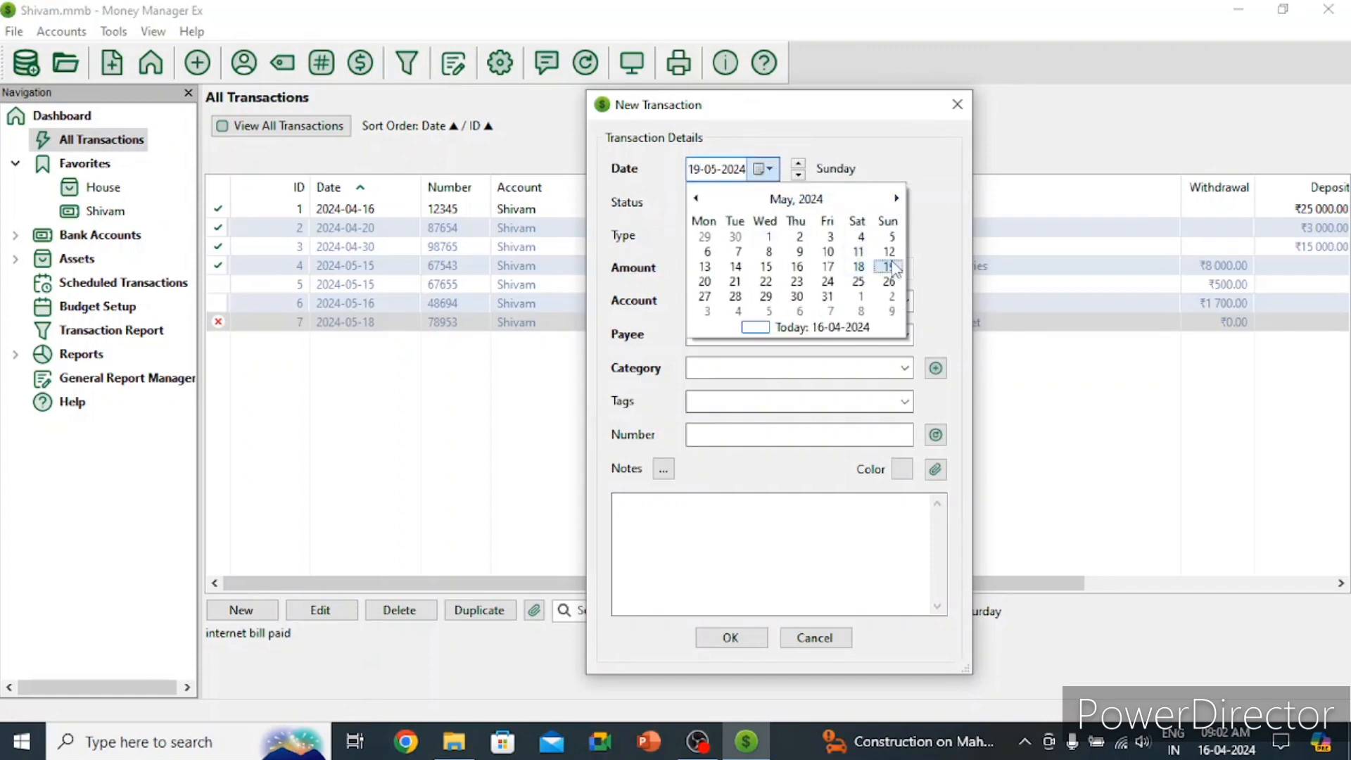
left_click(739, 204)
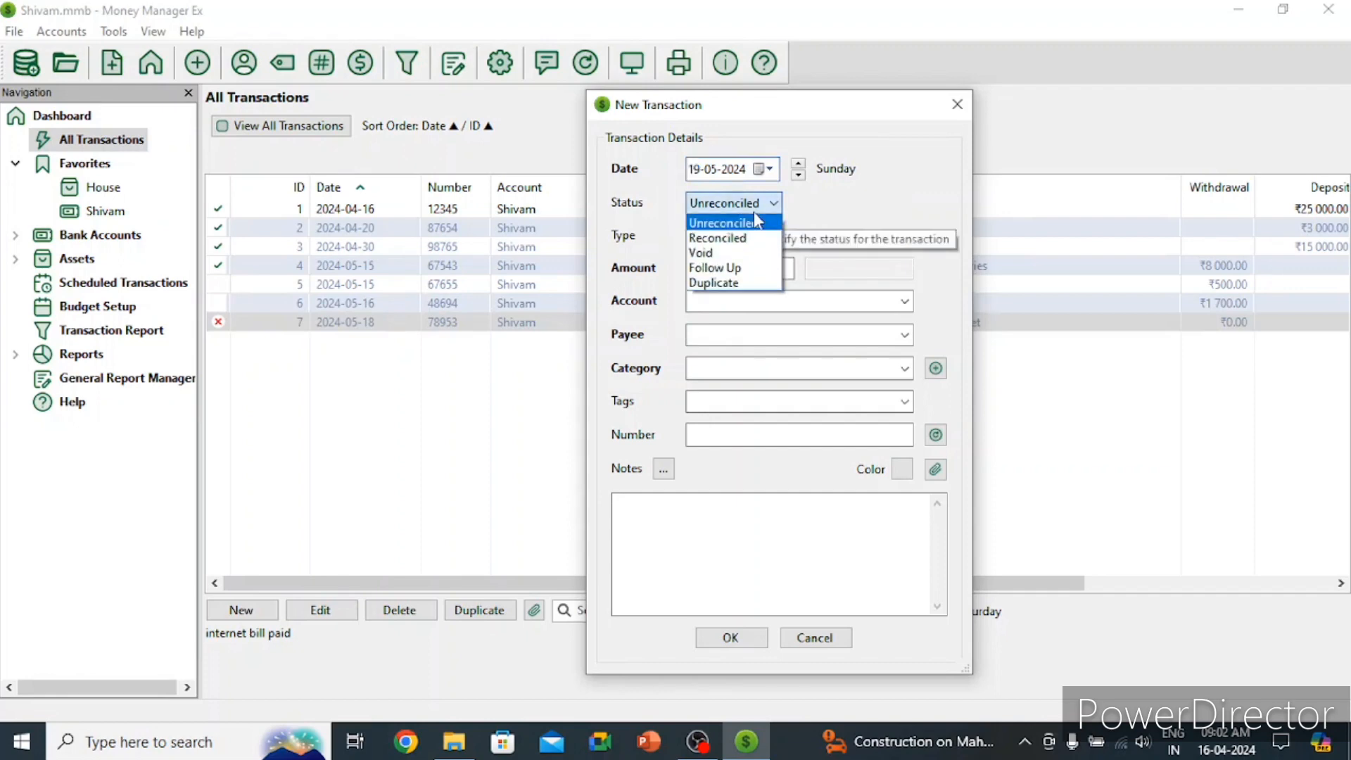
left_click(731, 238)
left_click(735, 236)
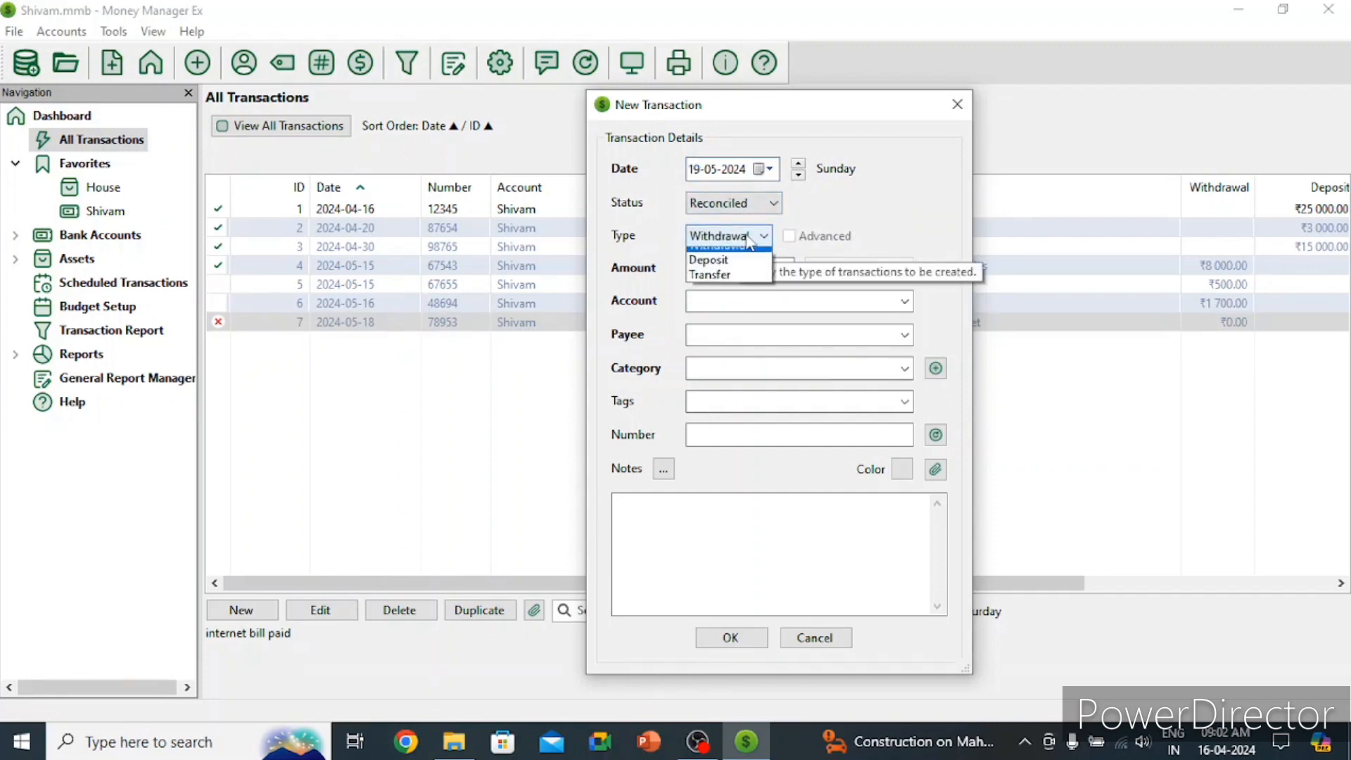
left_click(745, 257)
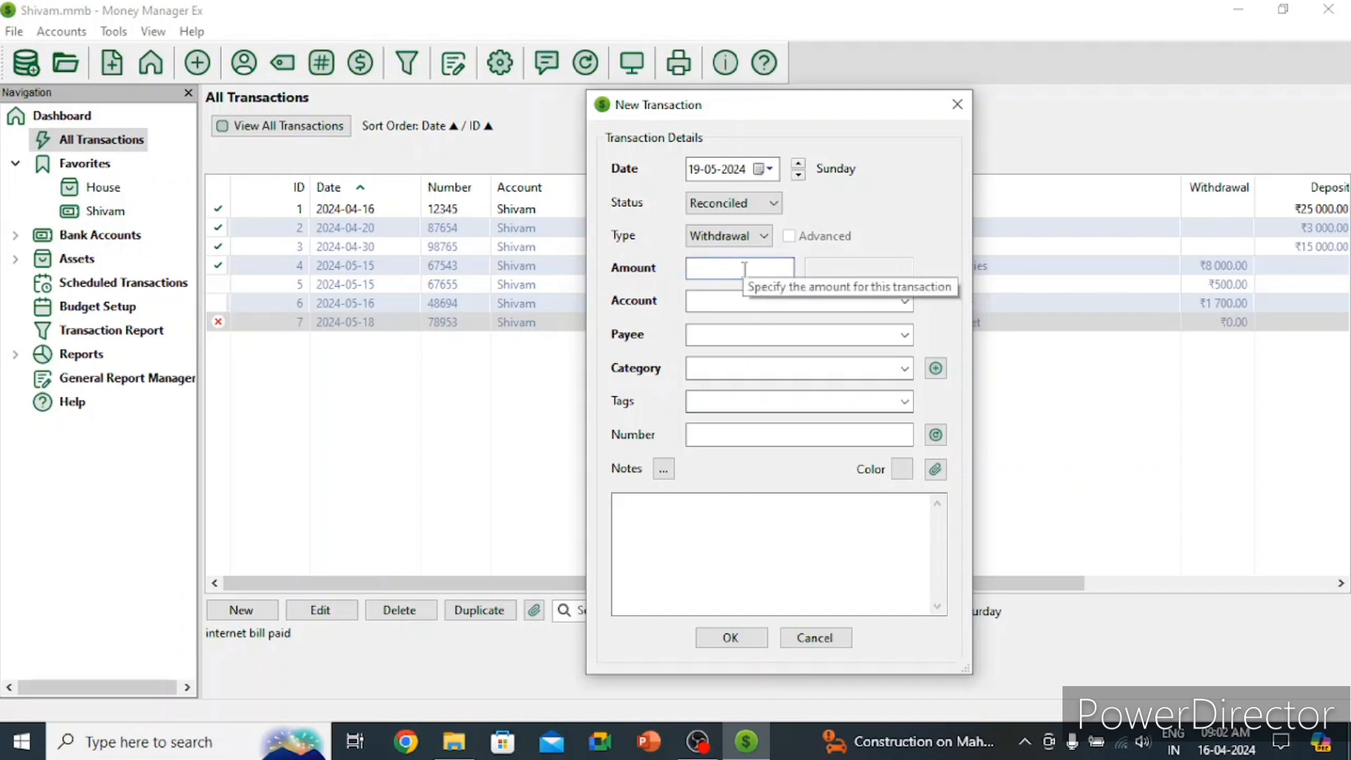
Step: Enter amount 800, pick the existing account and payee, and set category Bills:Water
type("800")
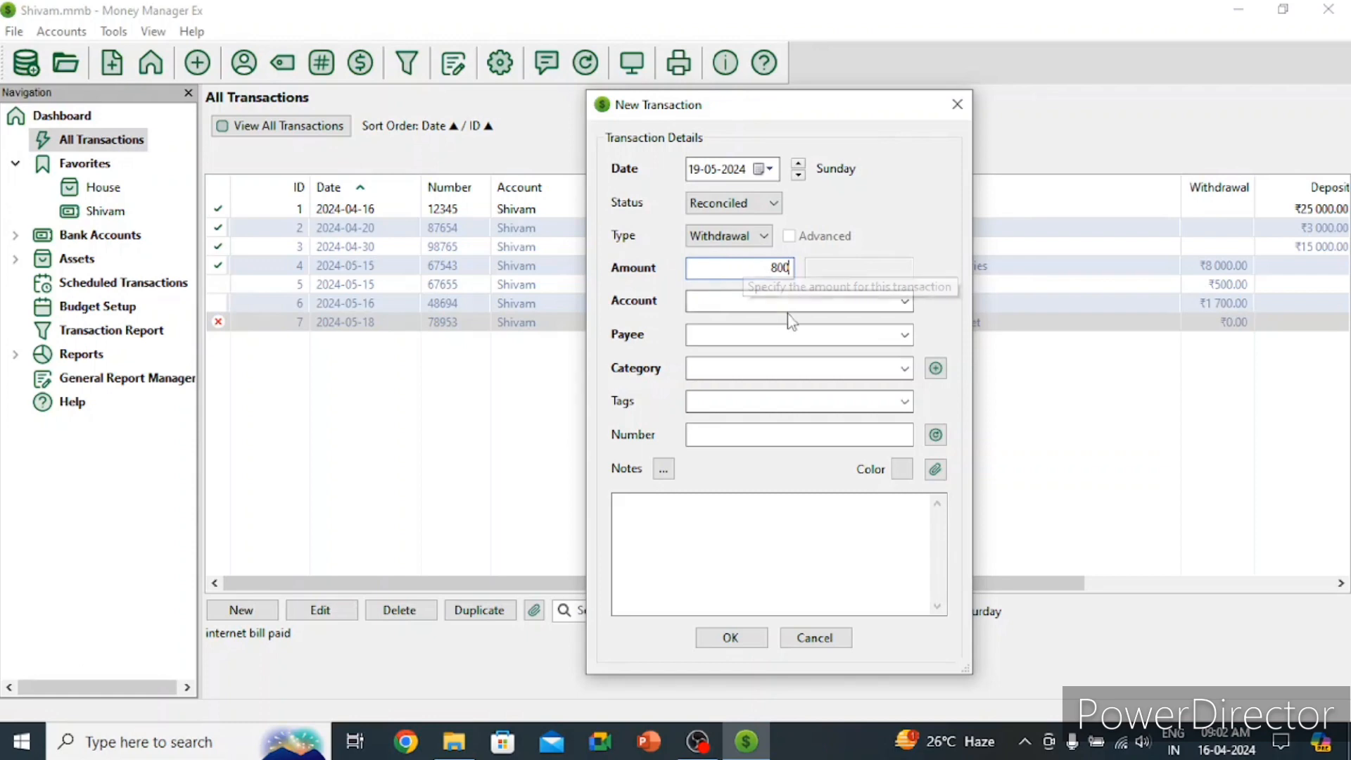
left_click(802, 299)
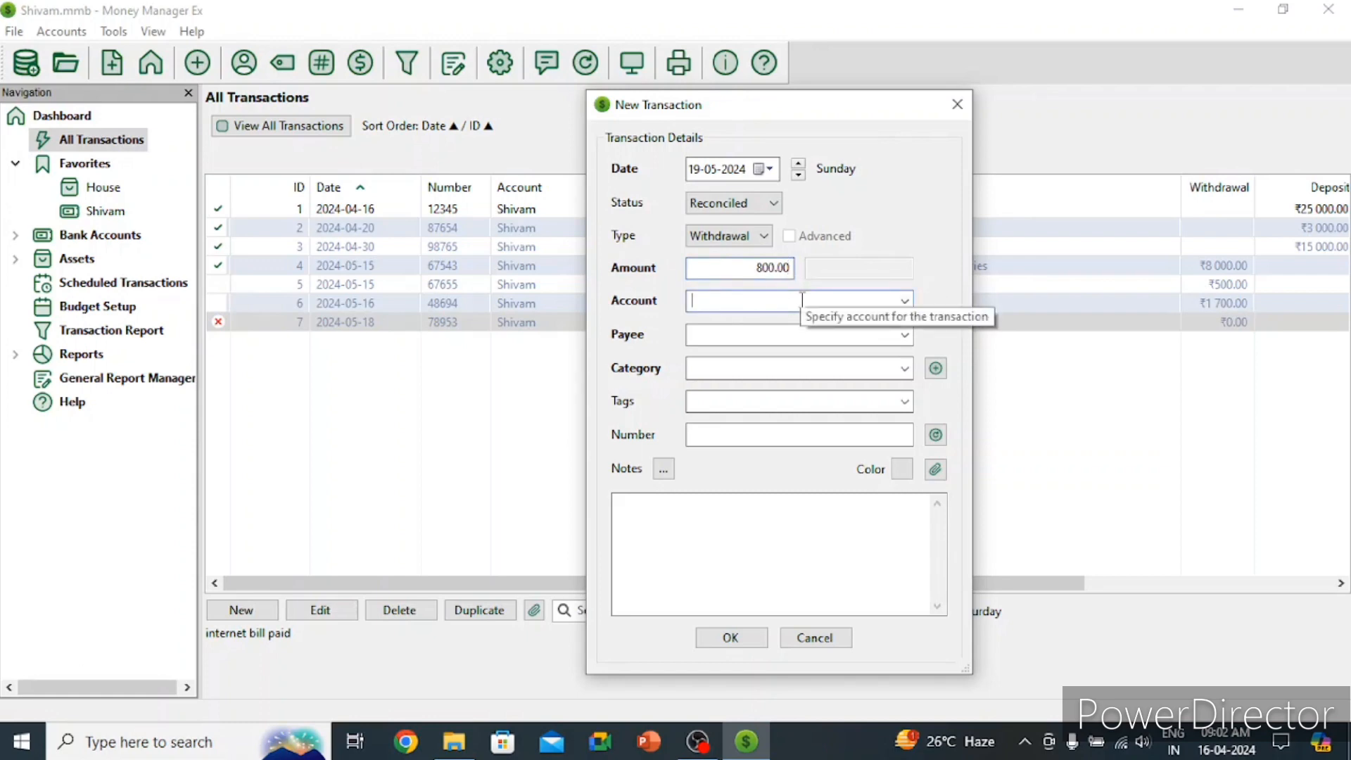
type("Shibv==")
key("BackSpace")
key("BackSpace")
key("BackSpace")
key("BackSpace")
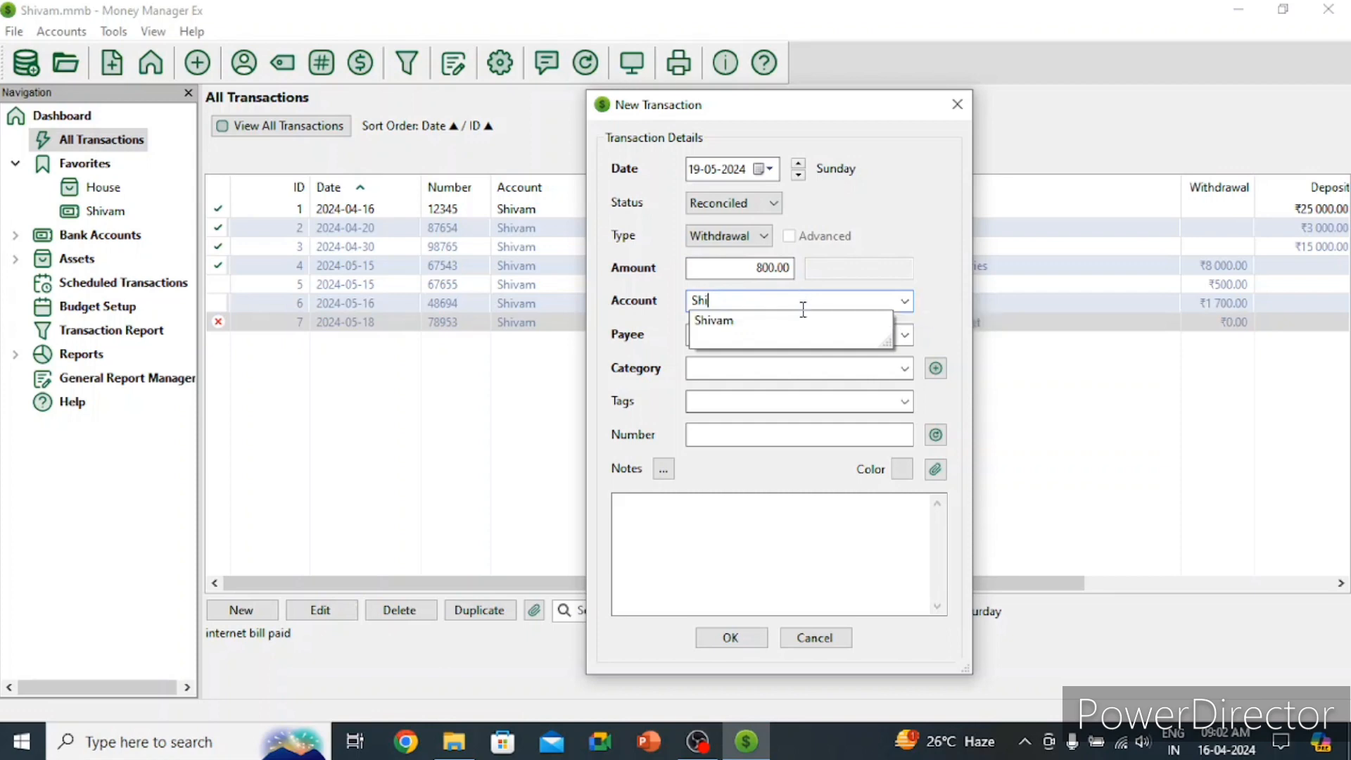
left_click(801, 321)
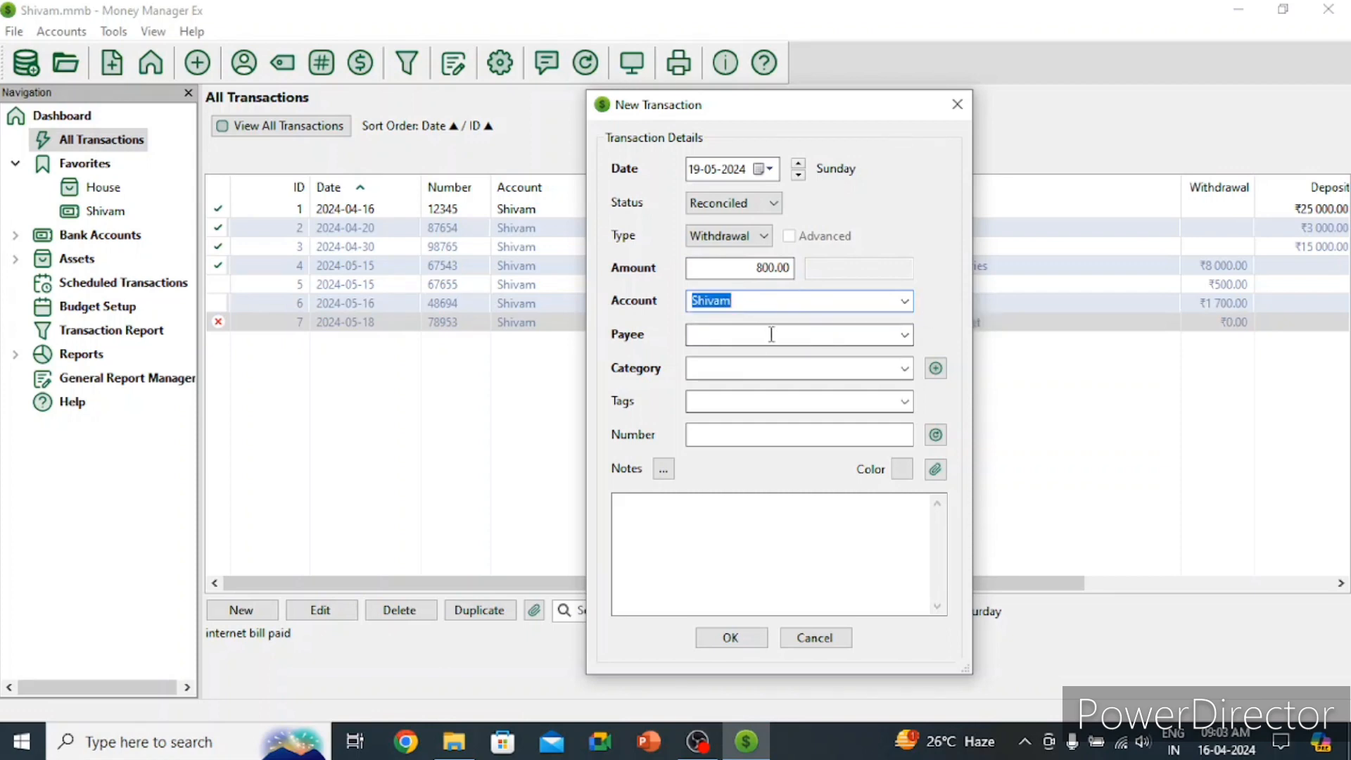
left_click(773, 332)
type("Shivam")
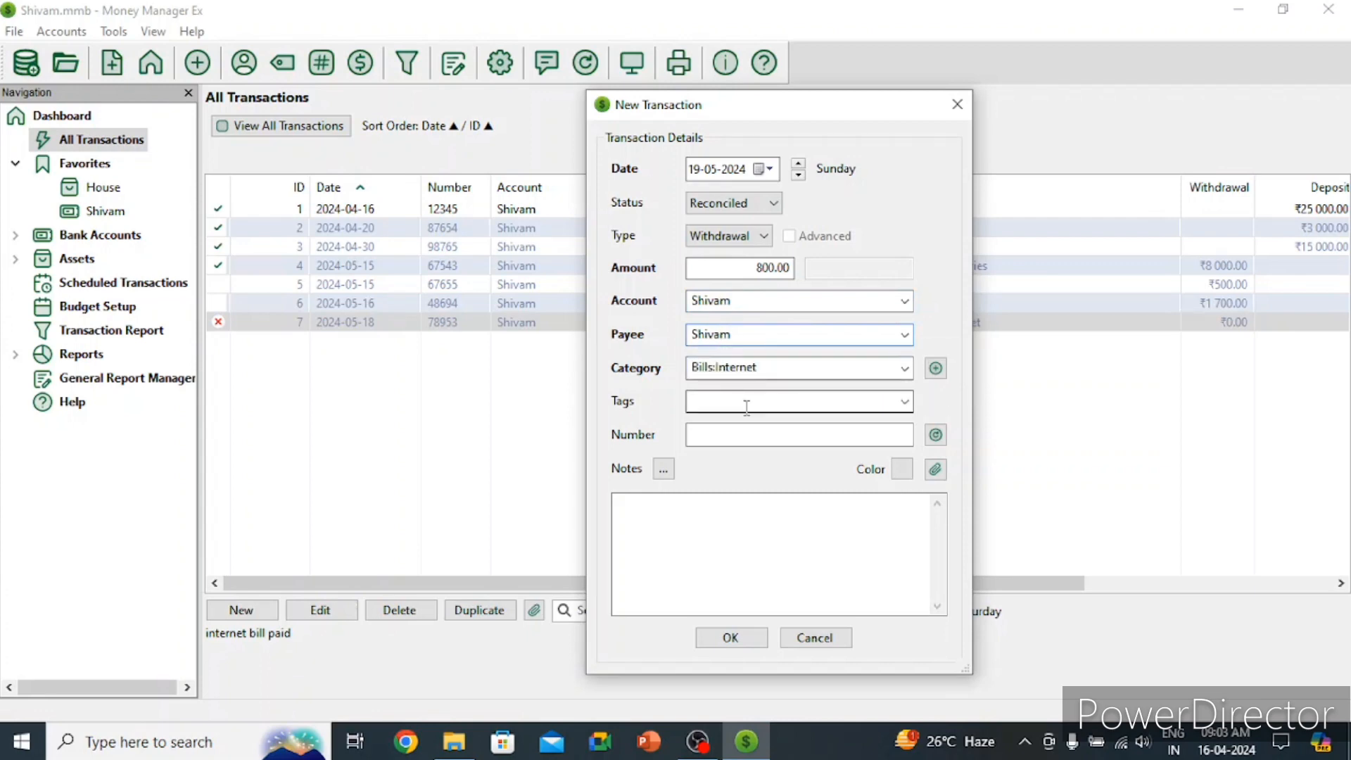
left_click(904, 368)
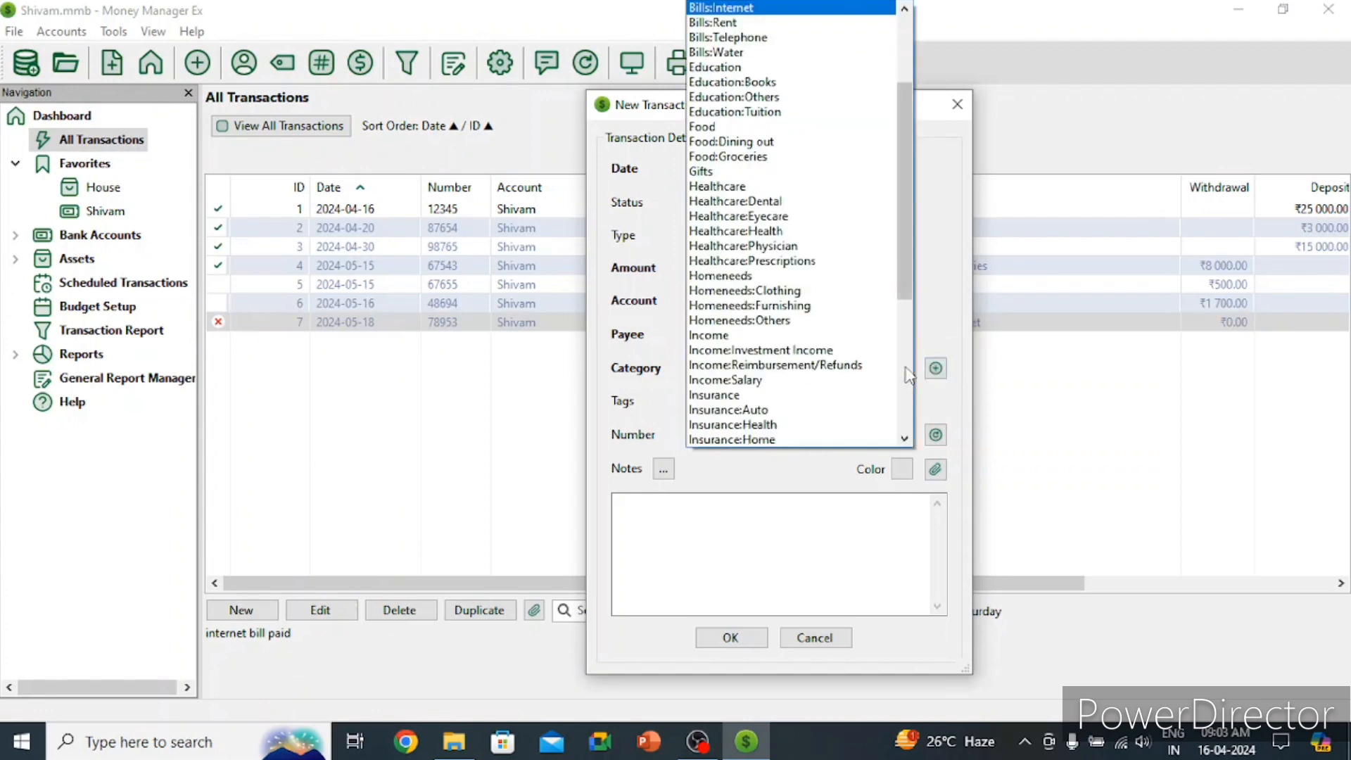
left_click(717, 52)
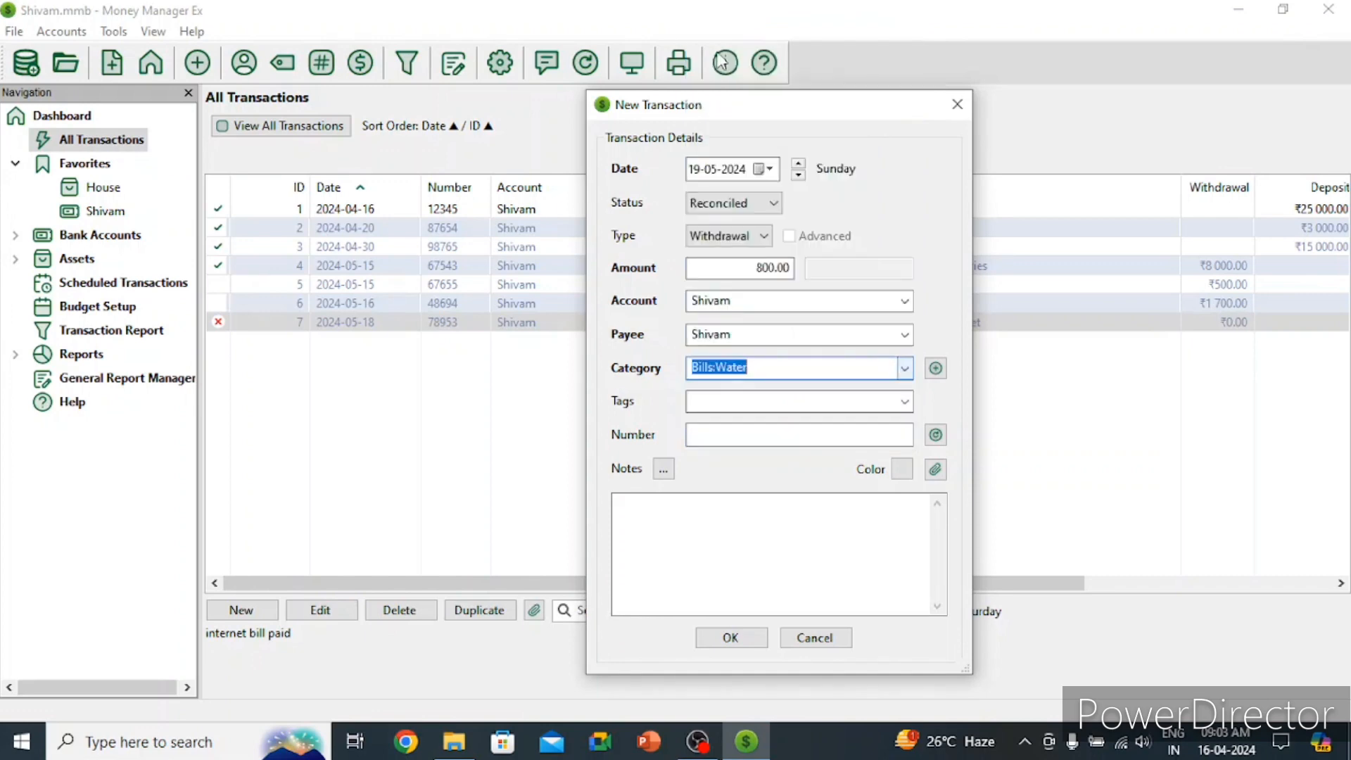
left_click(754, 400)
Step: Tag the withdrawal with a newly created 'water' tag
type("water")
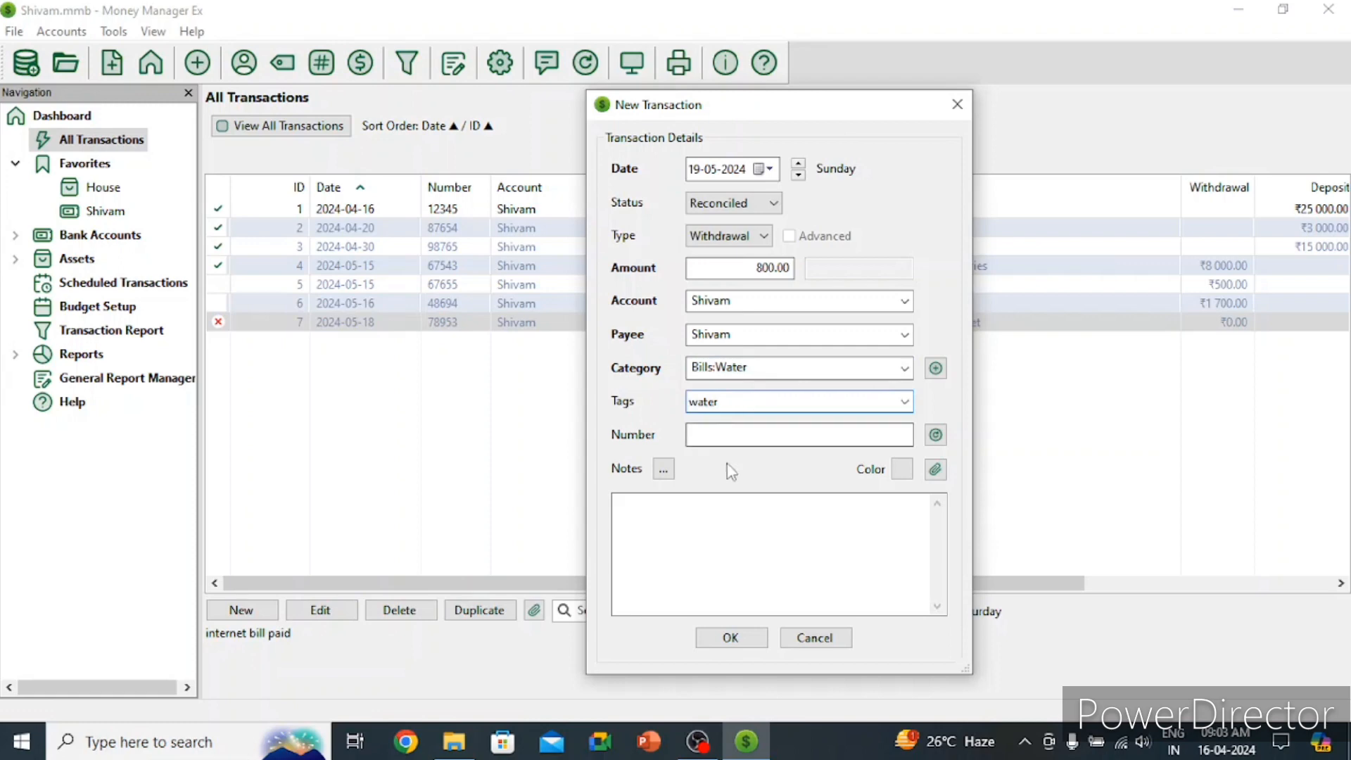
left_click(750, 437)
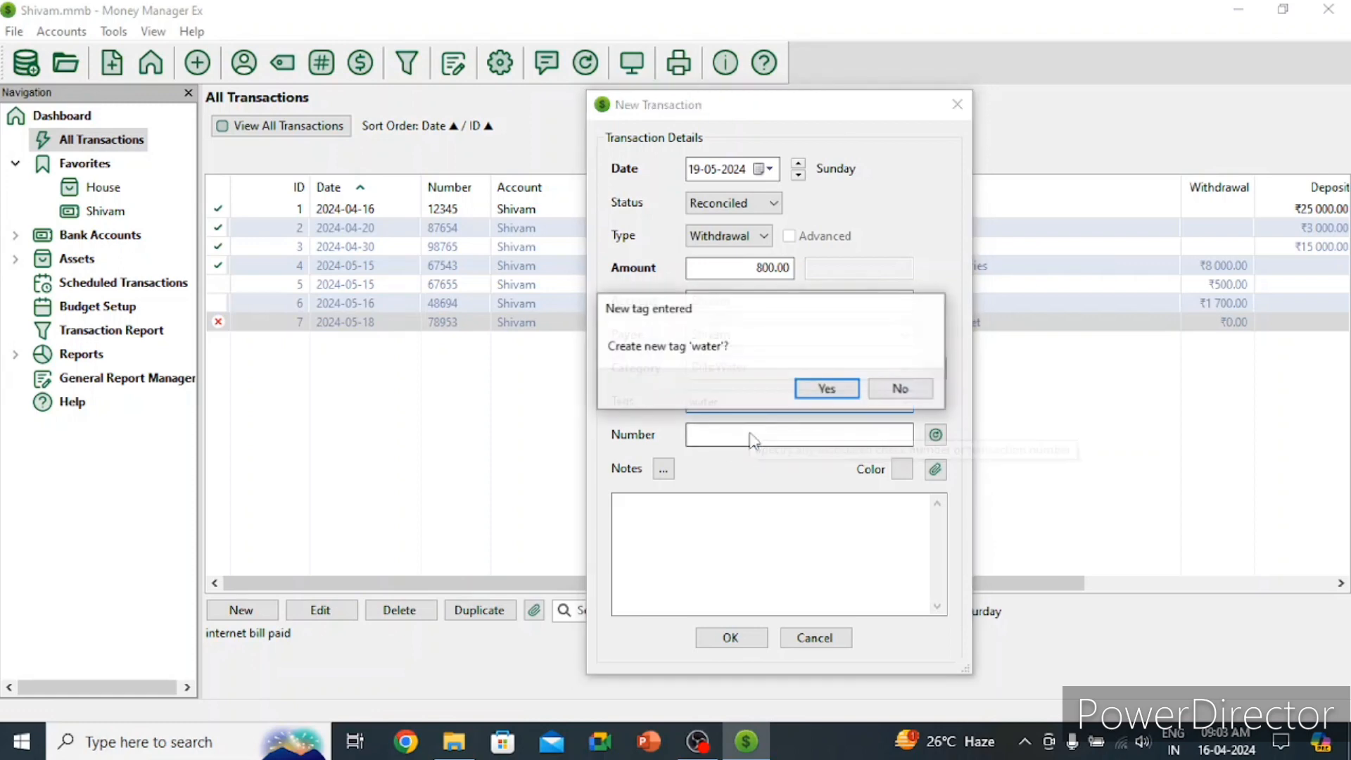
left_click(820, 391)
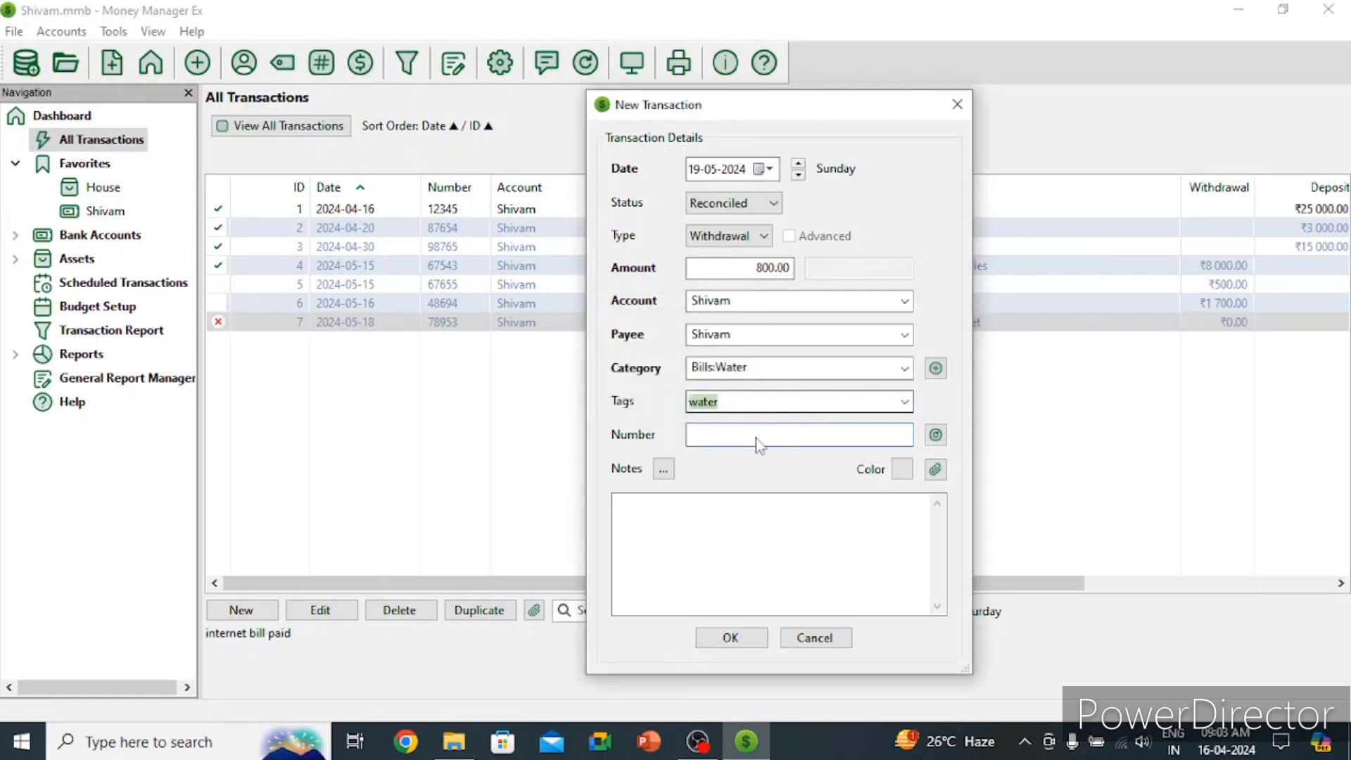
Step: Enter number 38232 and the note 'water bill paid', then save the transaction
left_click(759, 442)
type("38")
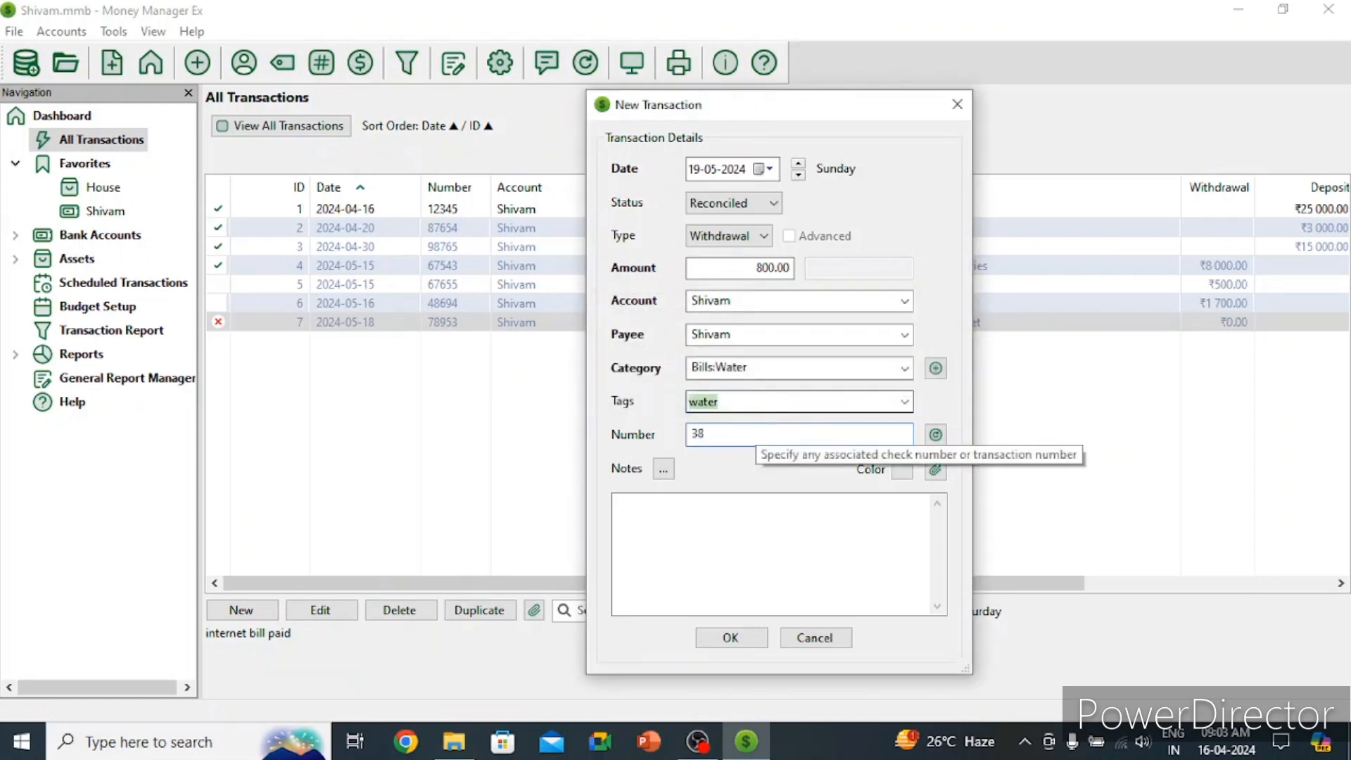
type("23764")
key("BackSpace")
key("BackSpace")
key("BackSpace")
type("2")
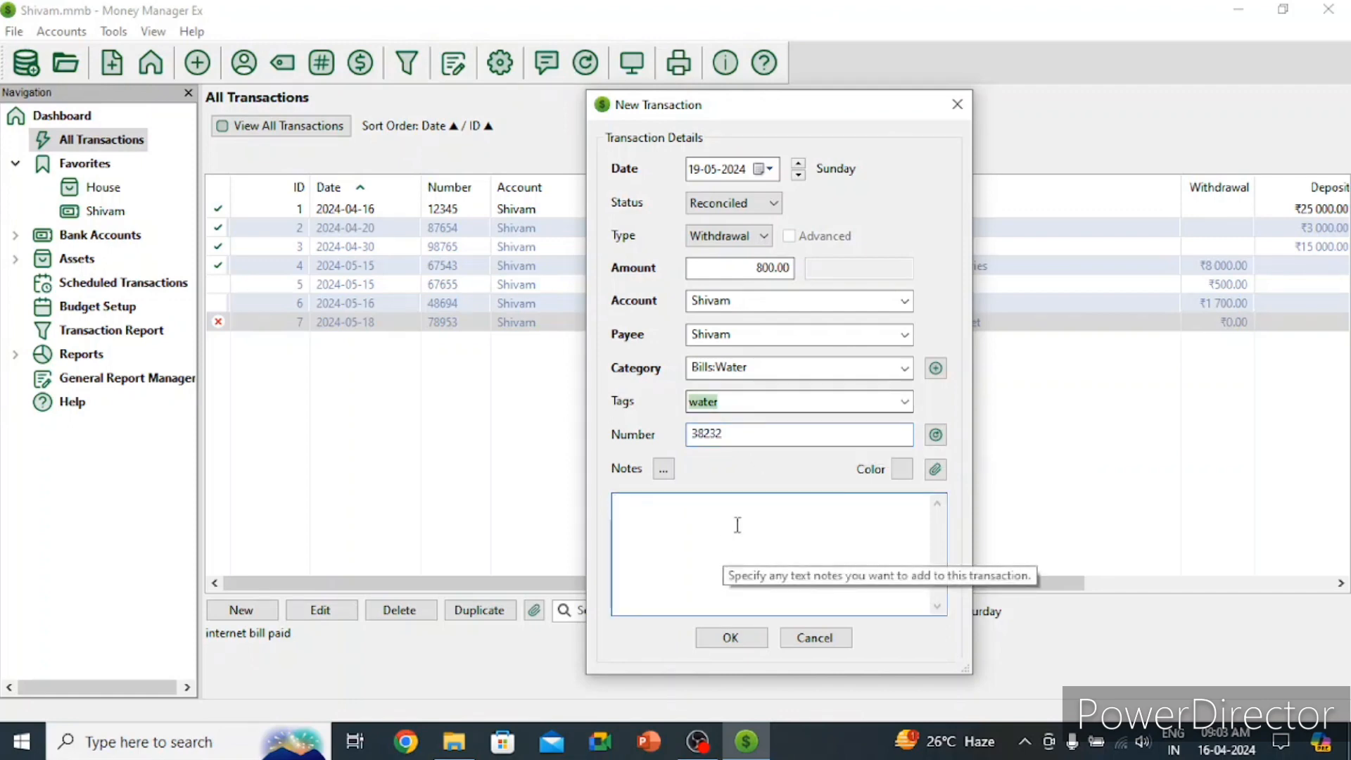
type("water bill paid")
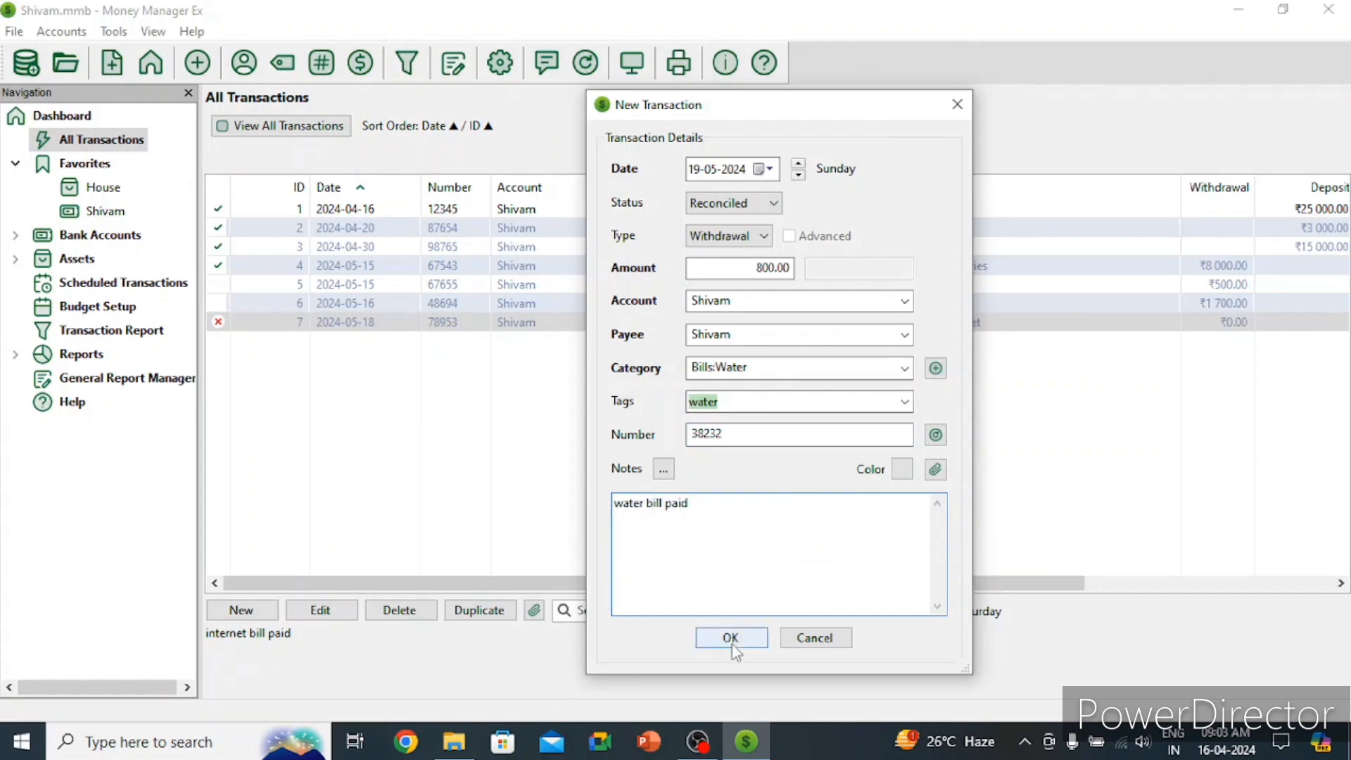
left_click(731, 638)
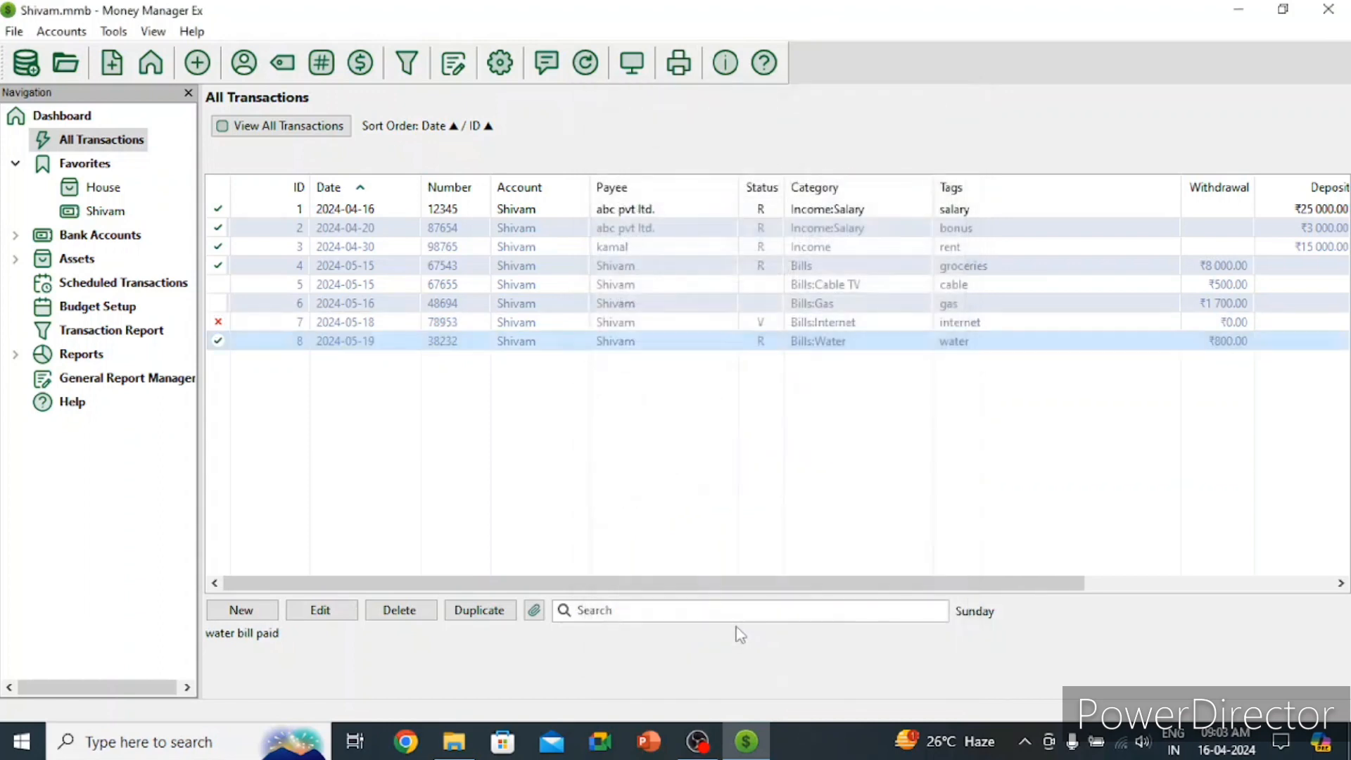
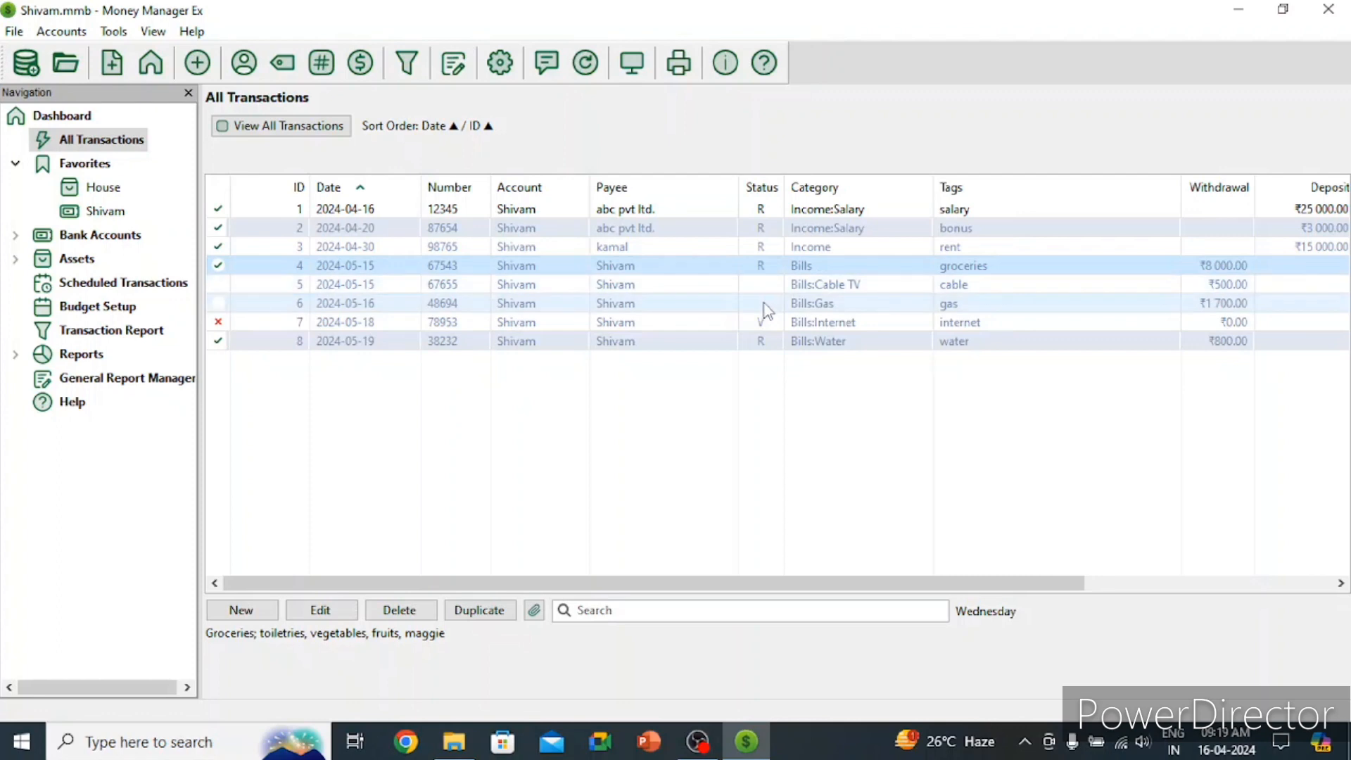
Step: Try dating the ₹8 000 groceries transaction 15 April 2024; it is rejected as invalid and abandoned
left_click(827, 573)
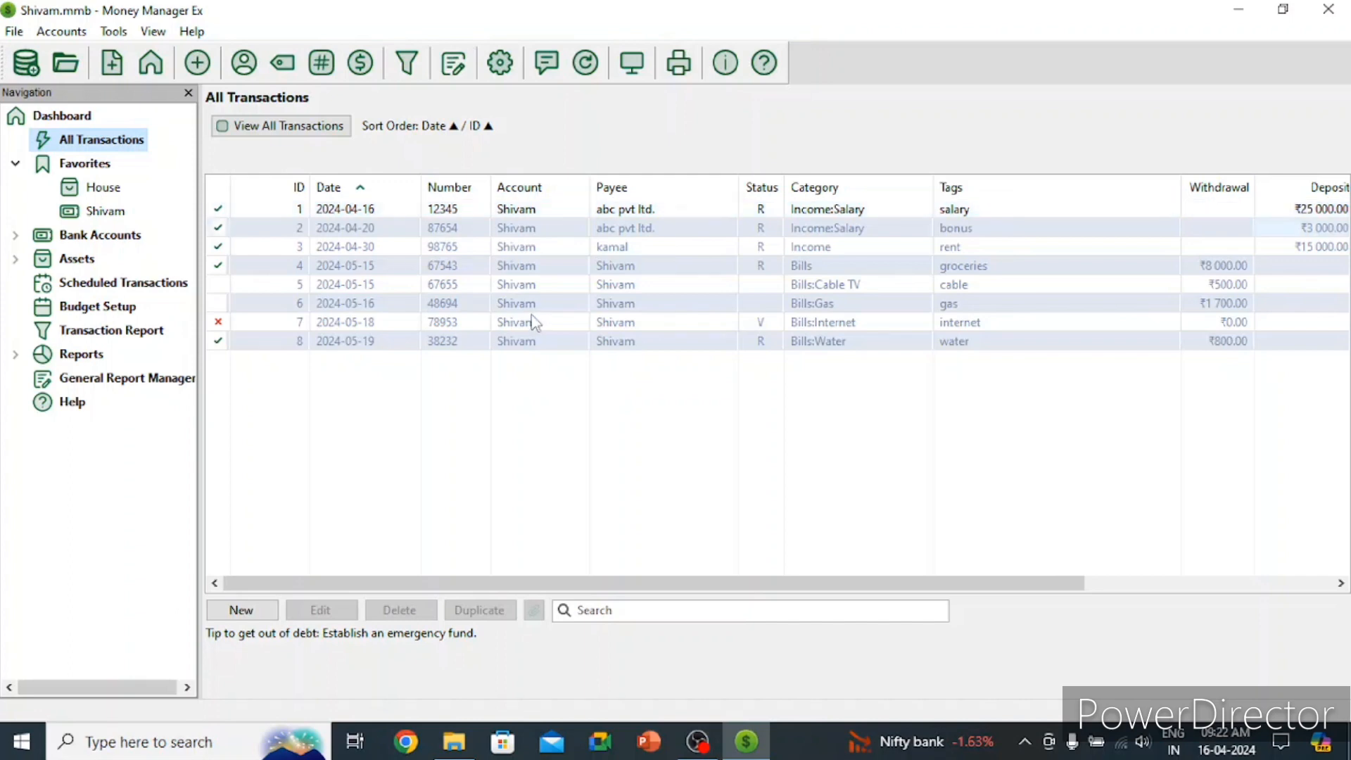
left_click(361, 270)
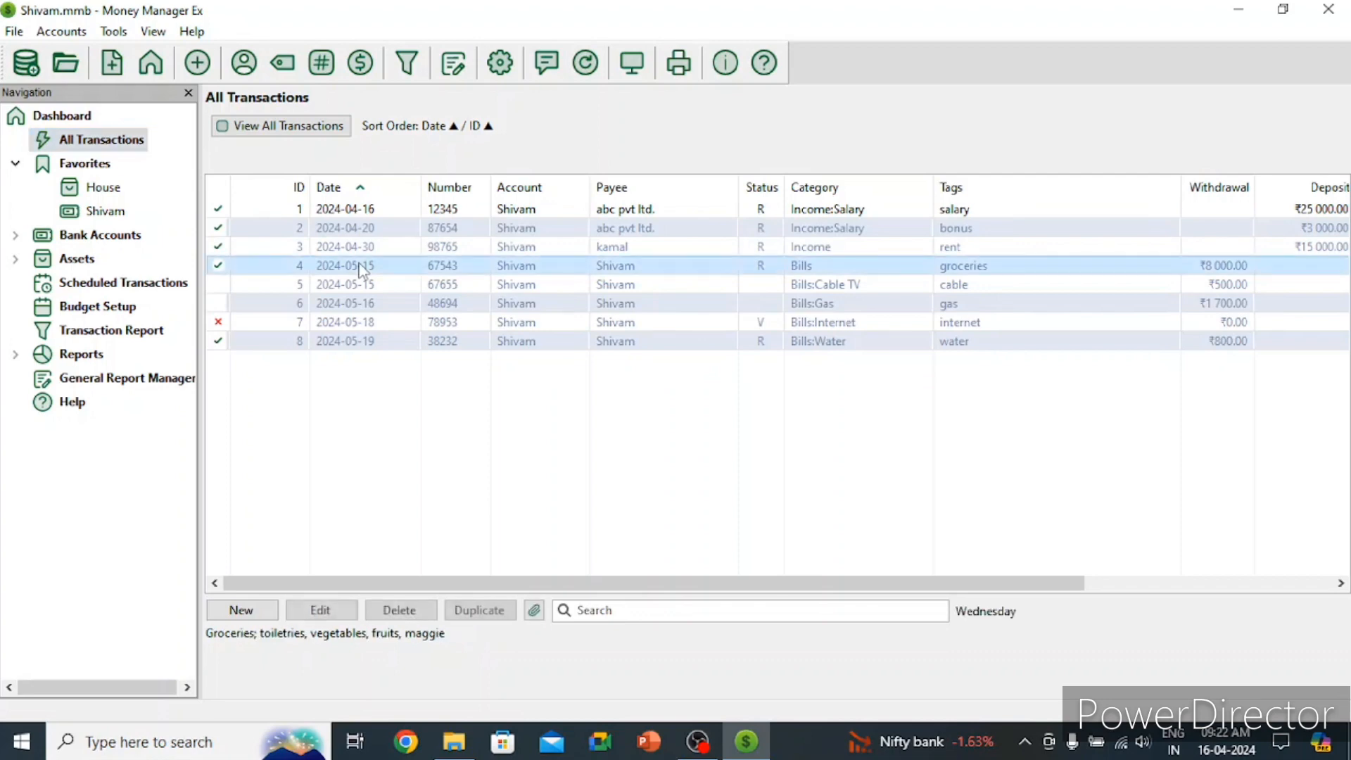
left_click(339, 610)
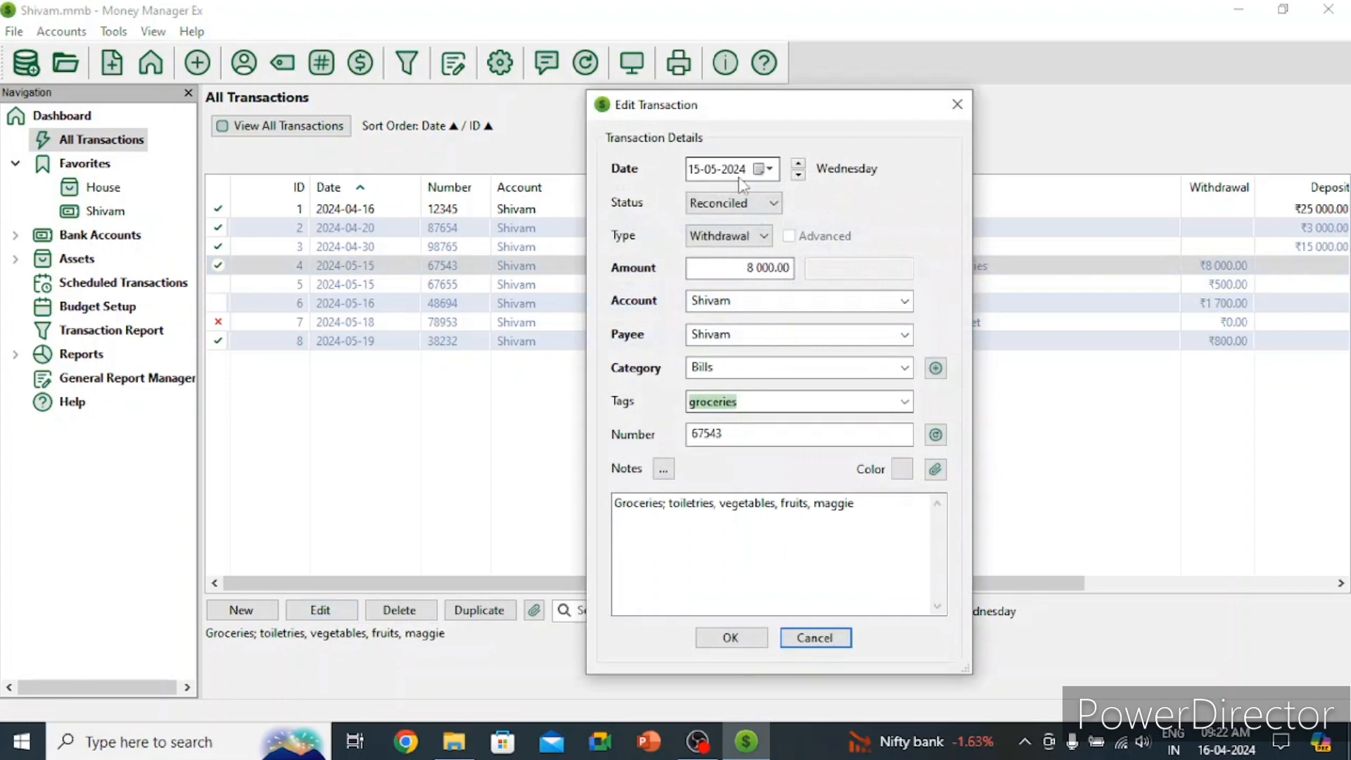
left_click(764, 169)
left_click(695, 199)
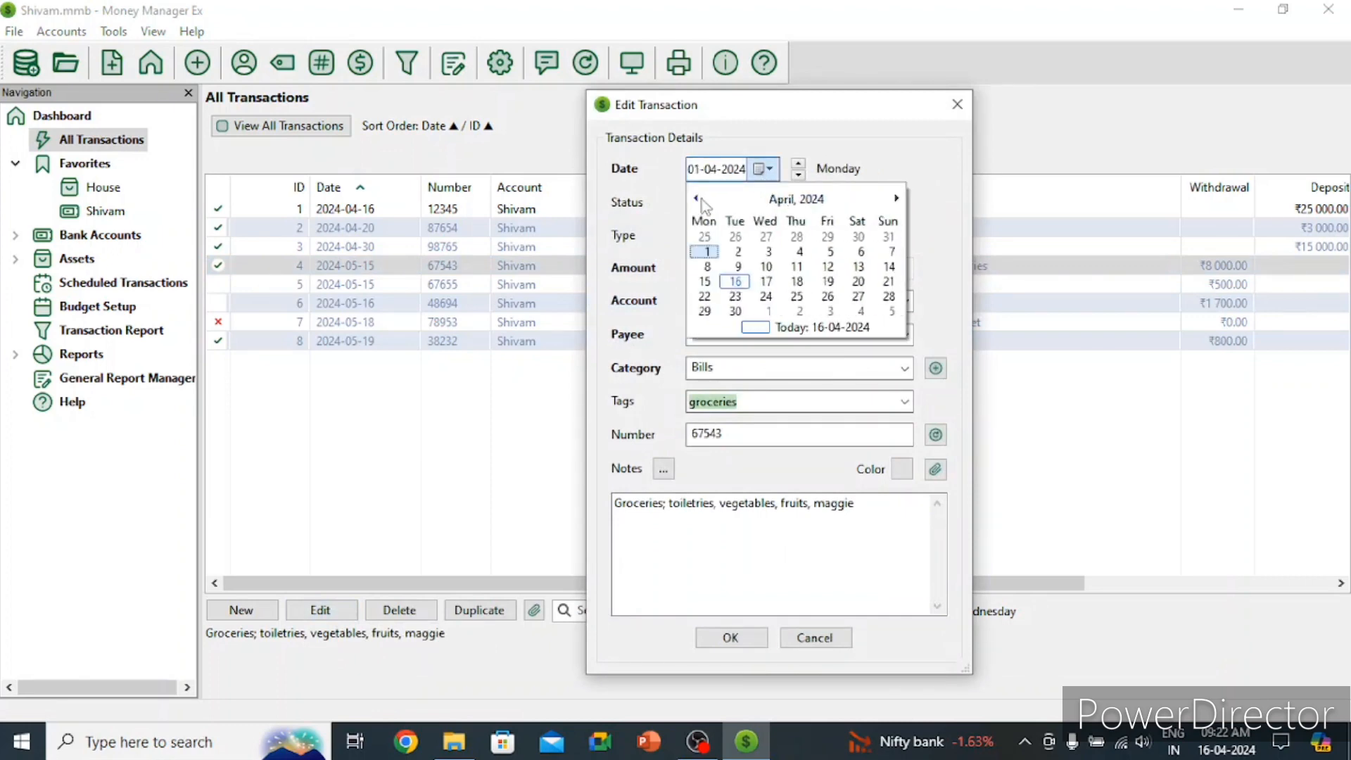
left_click(705, 282)
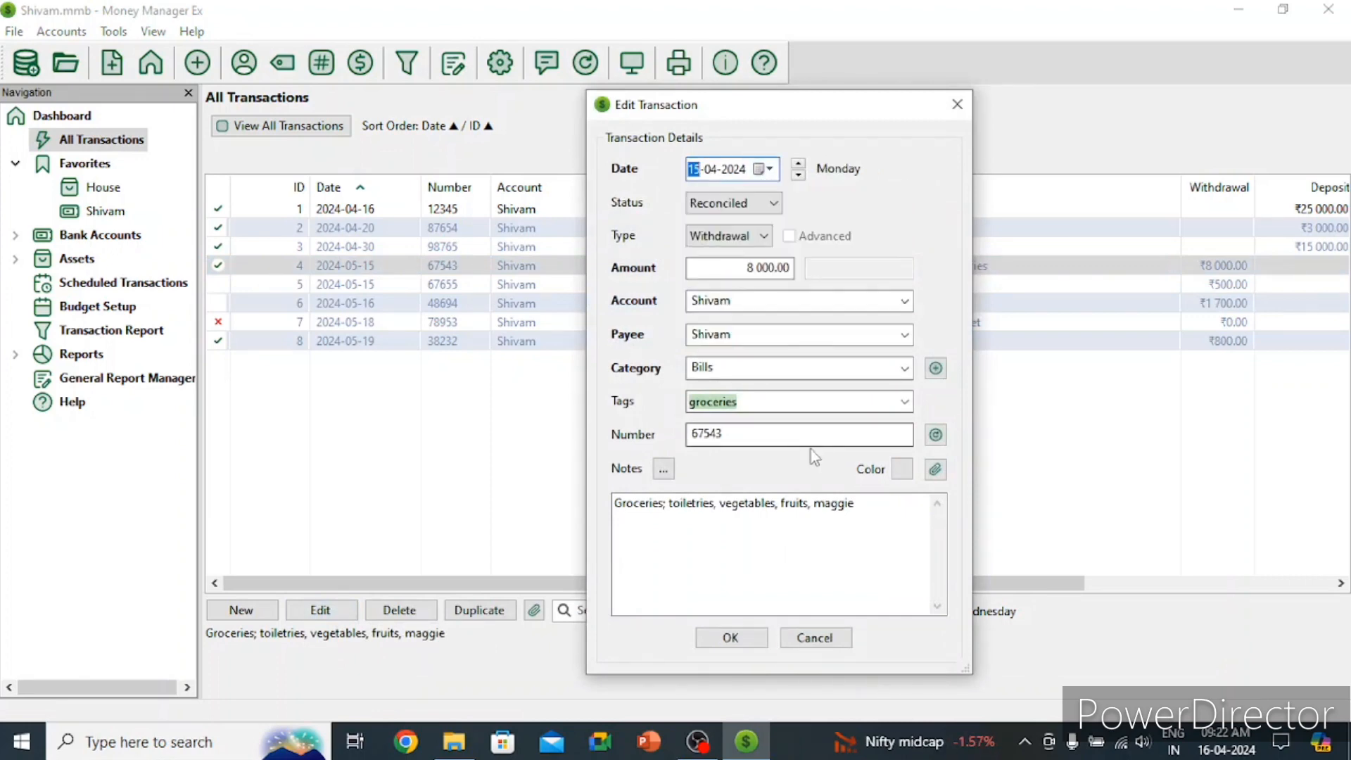
left_click(711, 642)
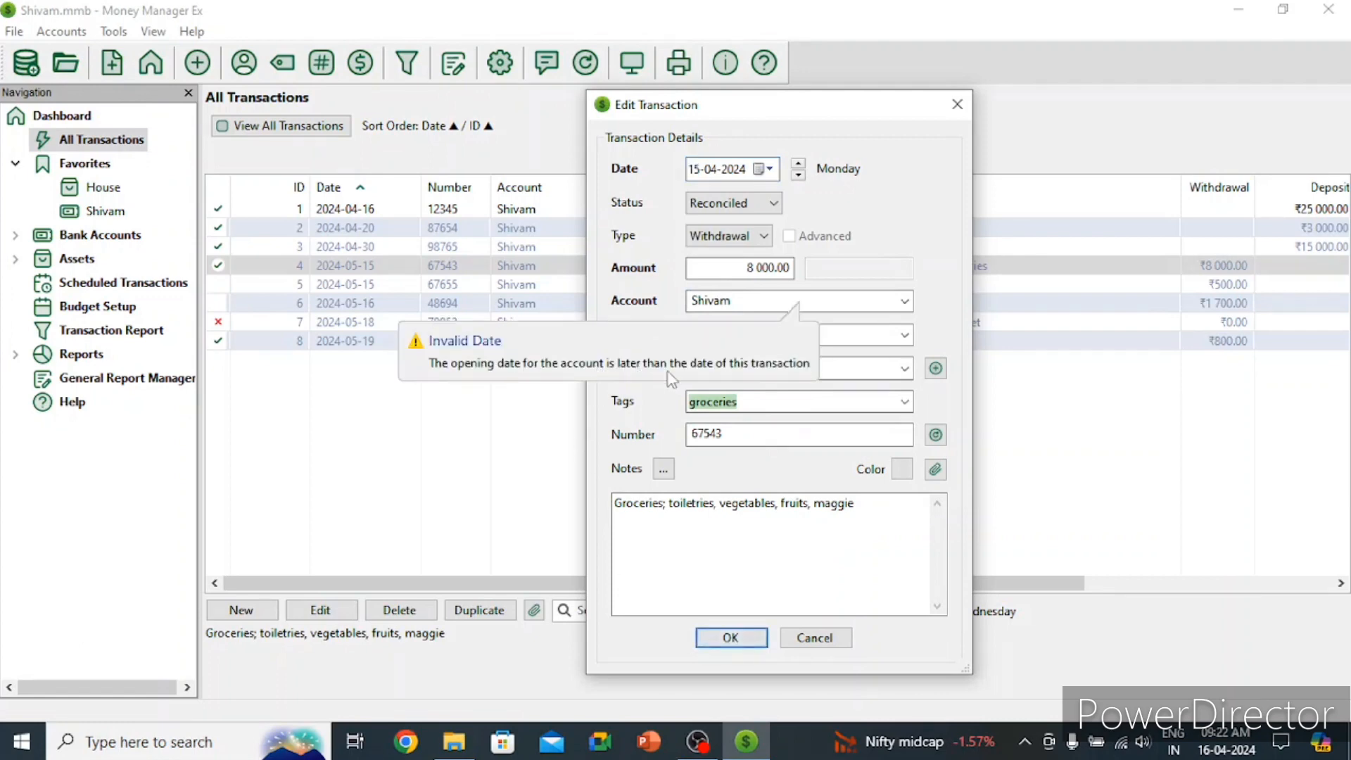
left_click(773, 376)
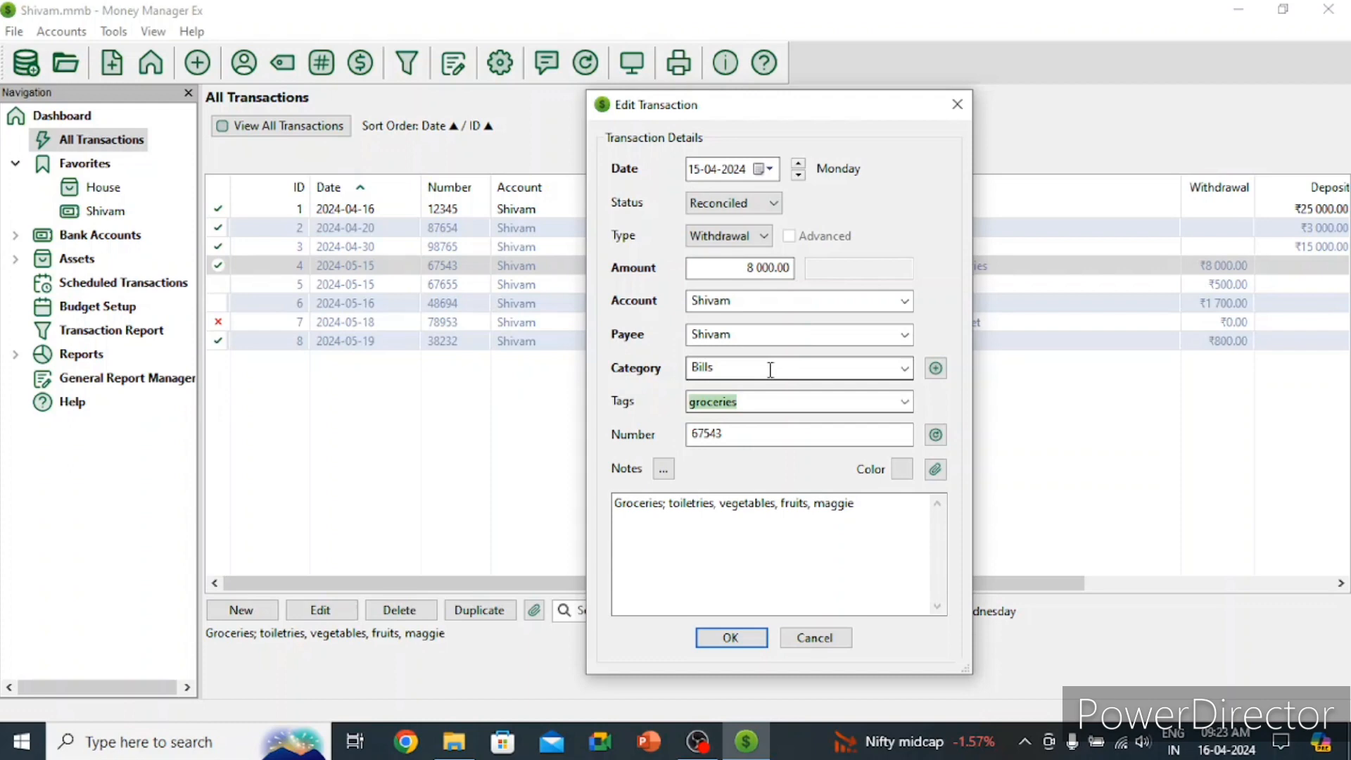
left_click(729, 636)
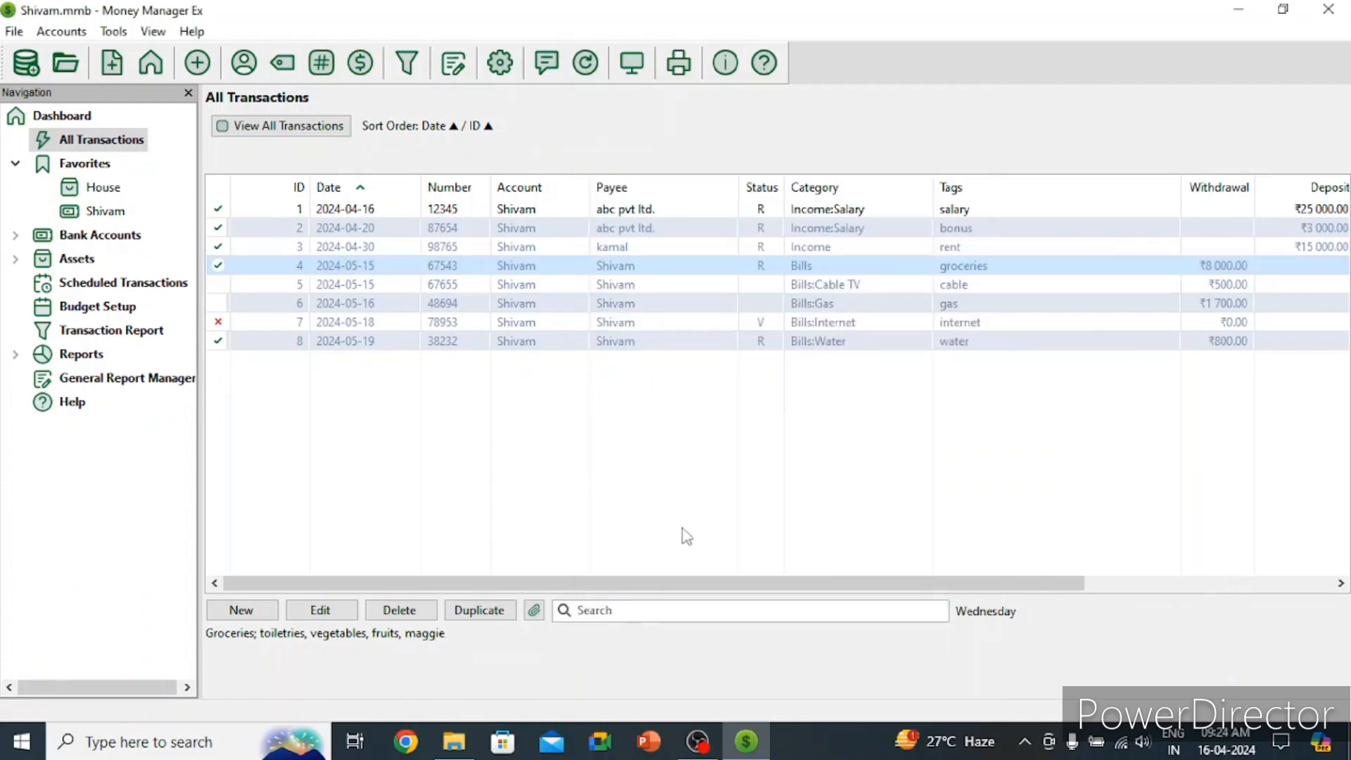
left_click(86, 117)
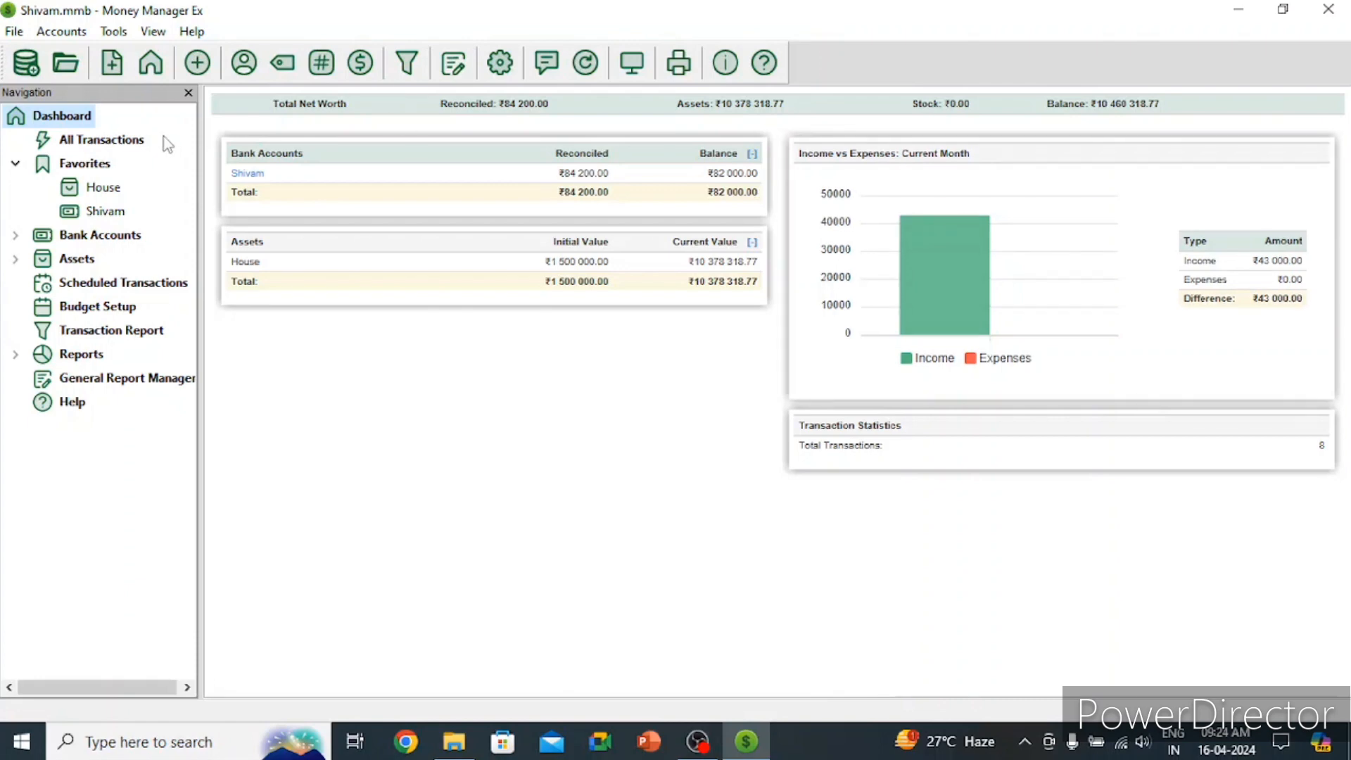
left_click(138, 141)
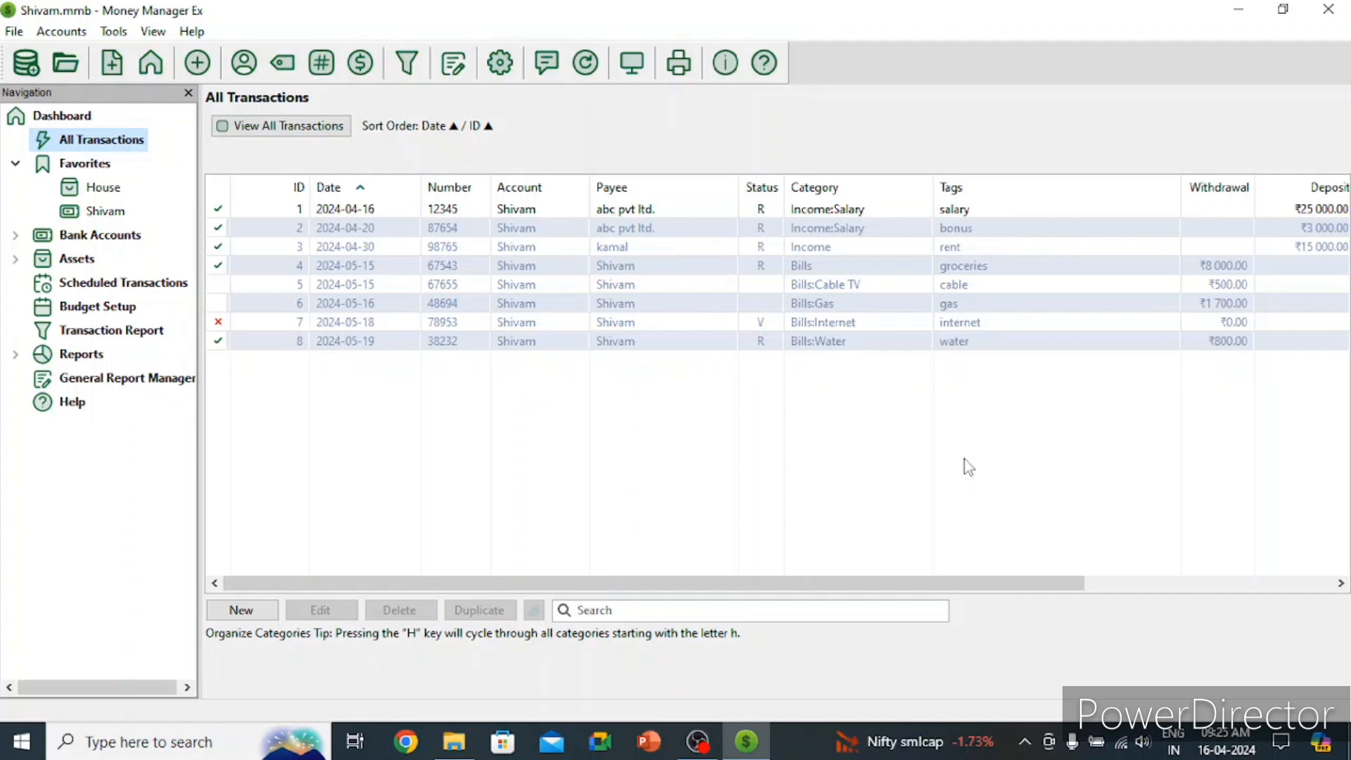
Step: Redate the ₹8 000 groceries transaction to 17 April 2024 and save it
left_click(339, 270)
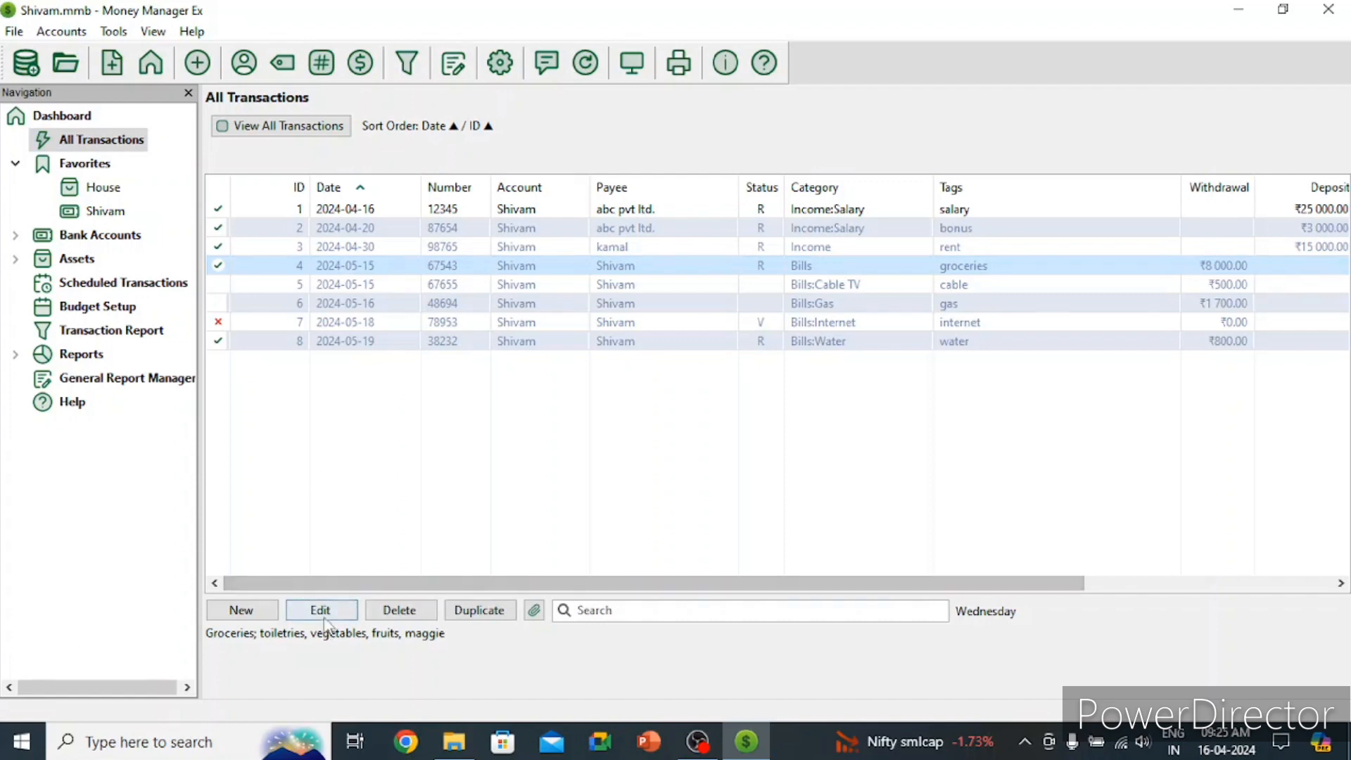
left_click(325, 613)
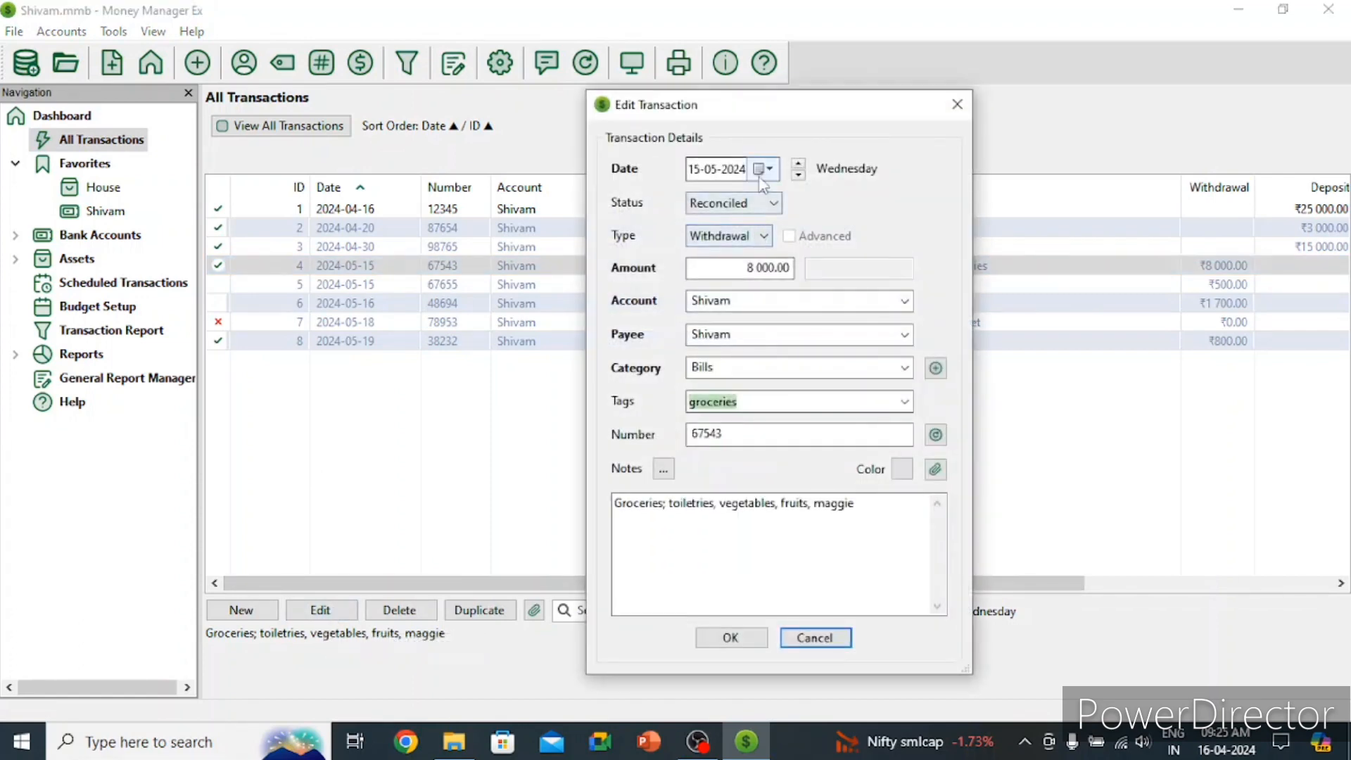
left_click(763, 169)
left_click(896, 199)
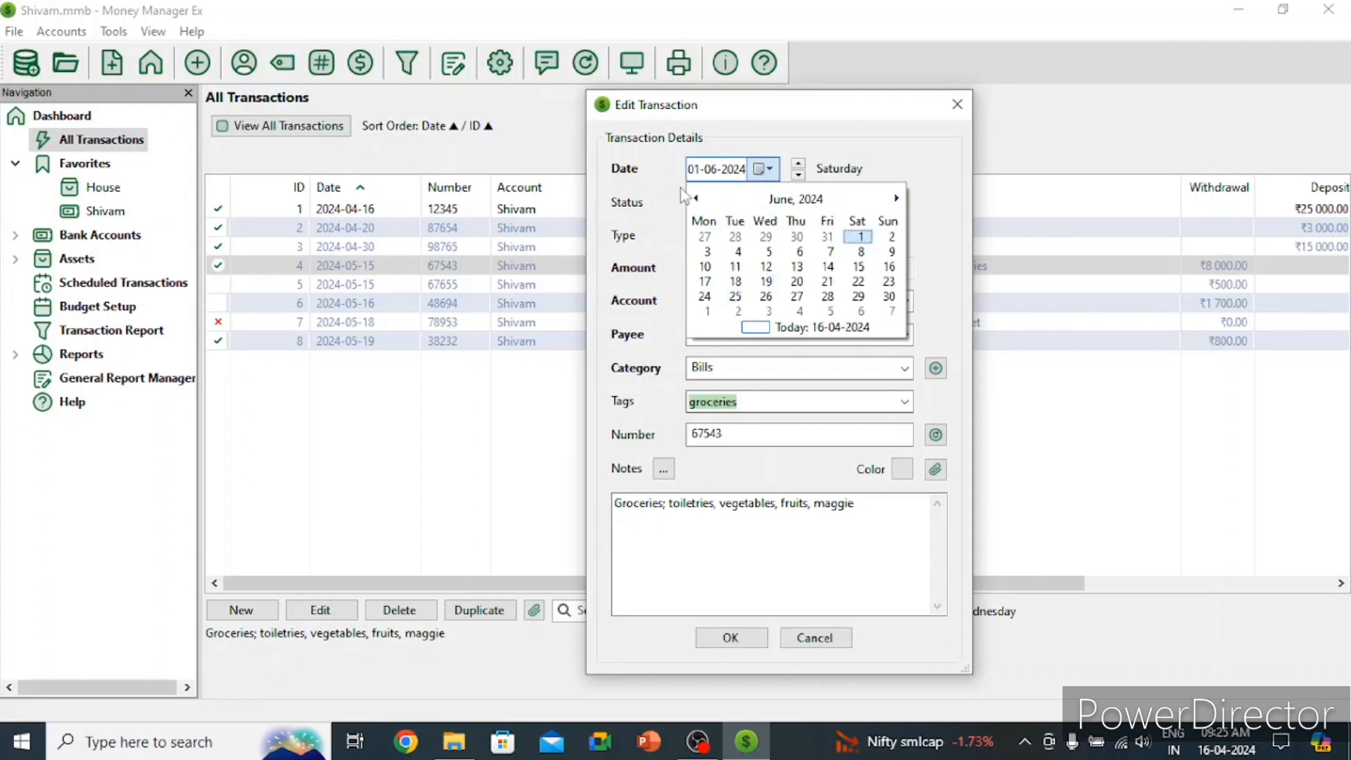
left_click(697, 199)
left_click(697, 199)
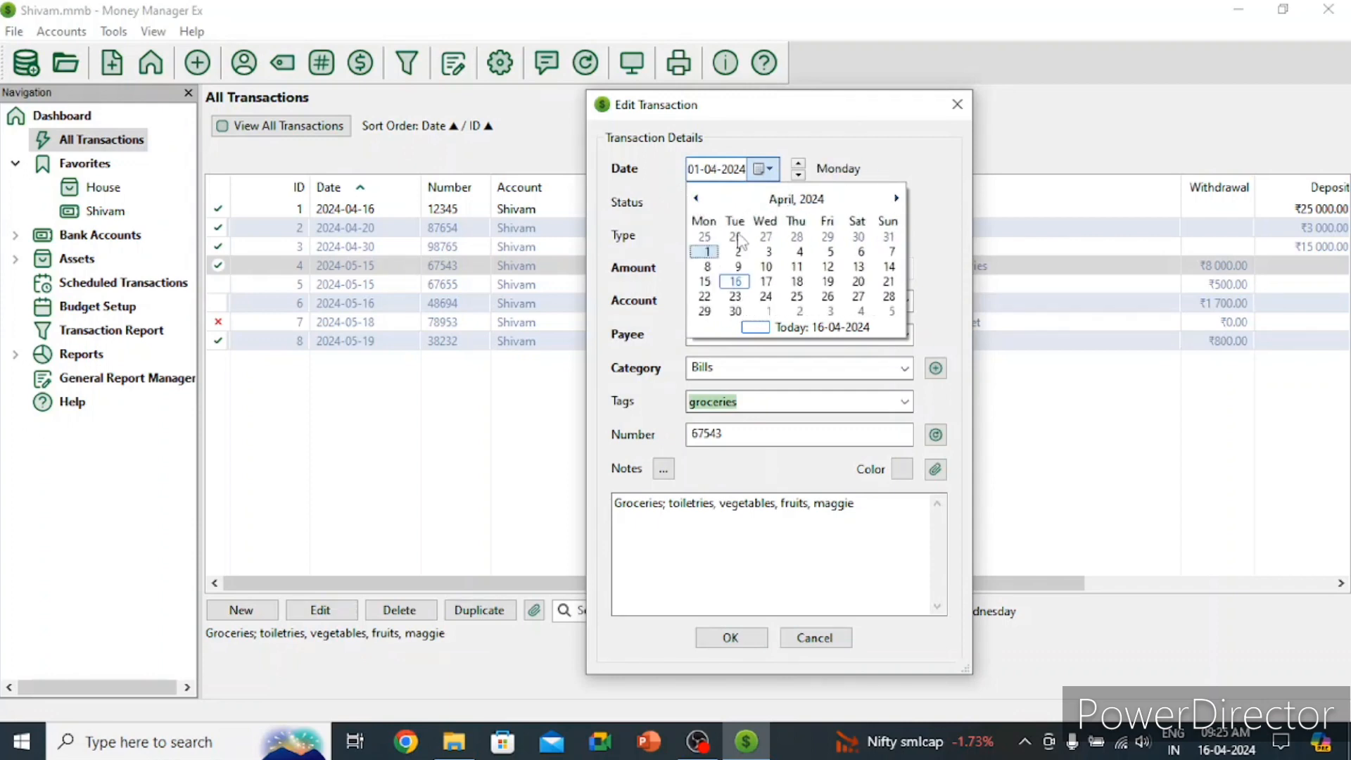
left_click(760, 283)
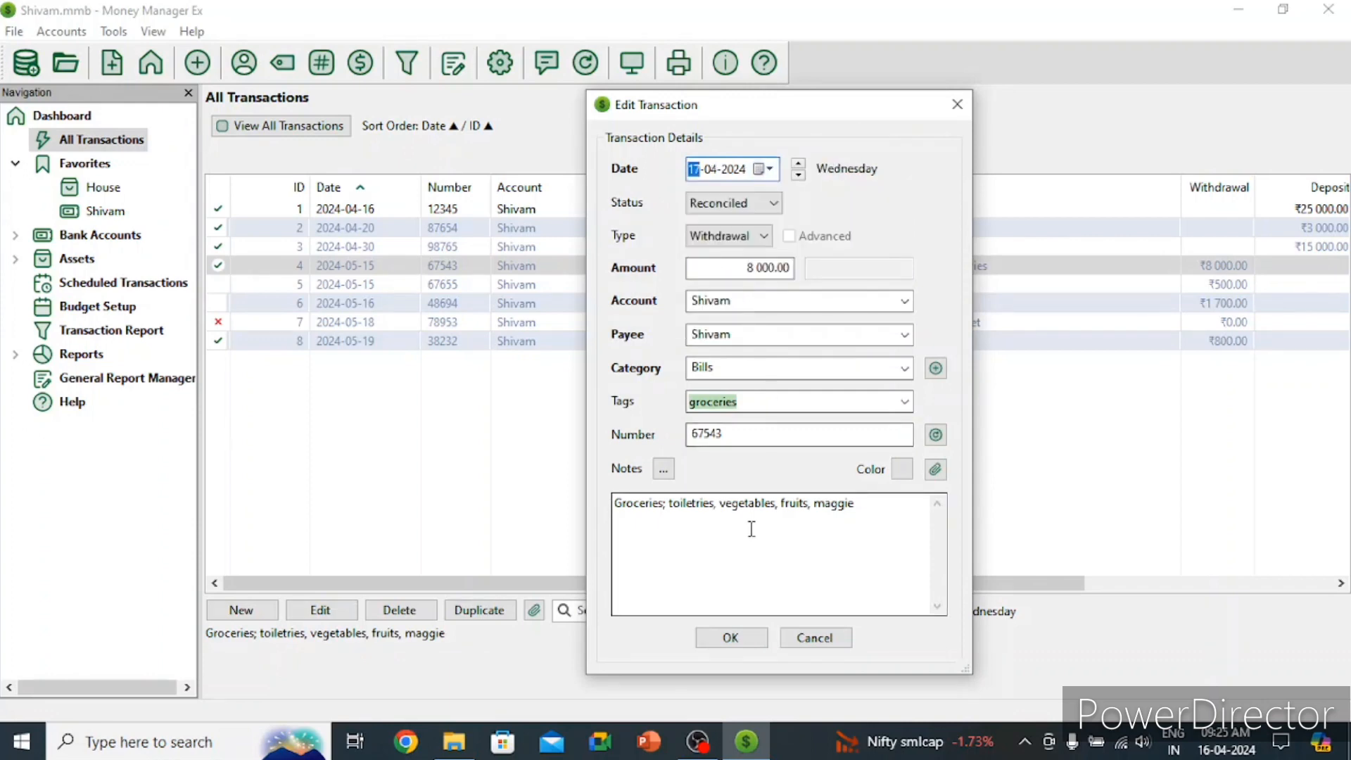
left_click(714, 636)
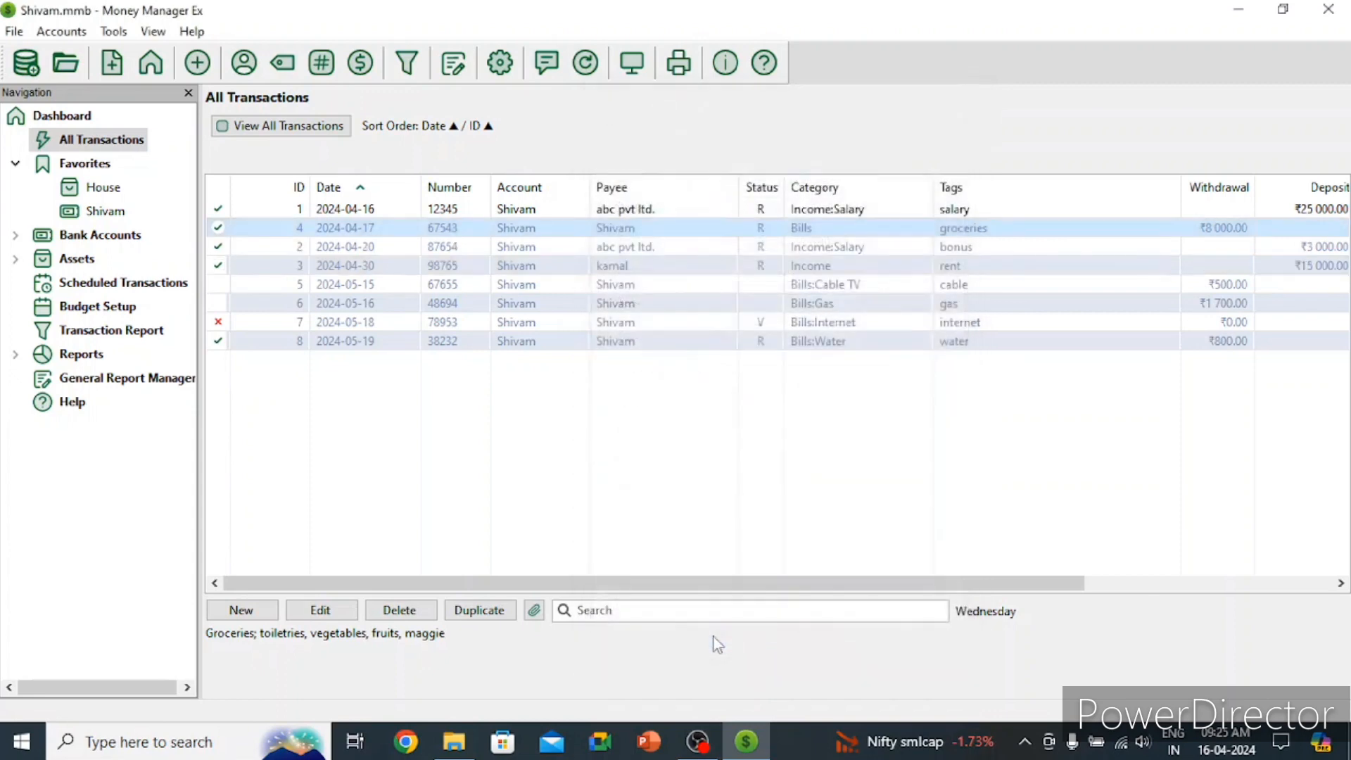
left_click(67, 115)
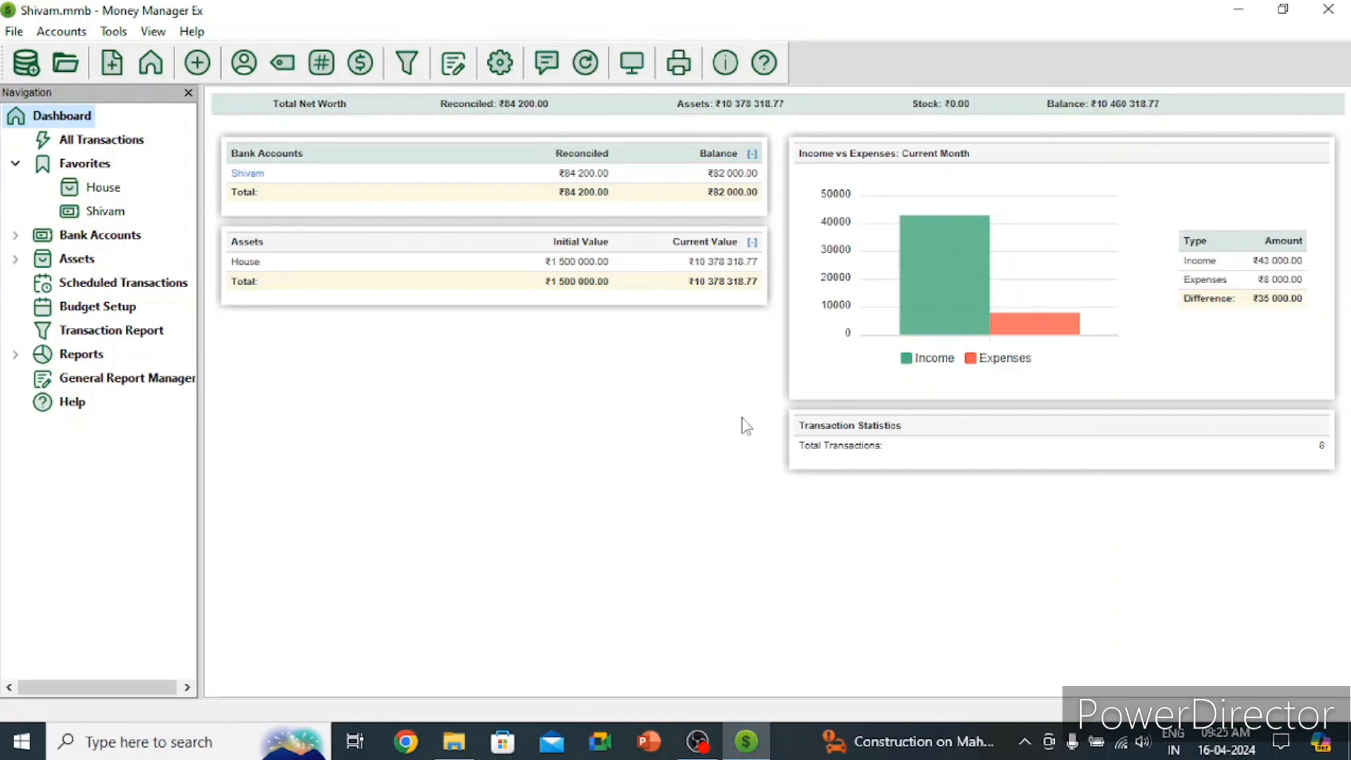
left_click(117, 145)
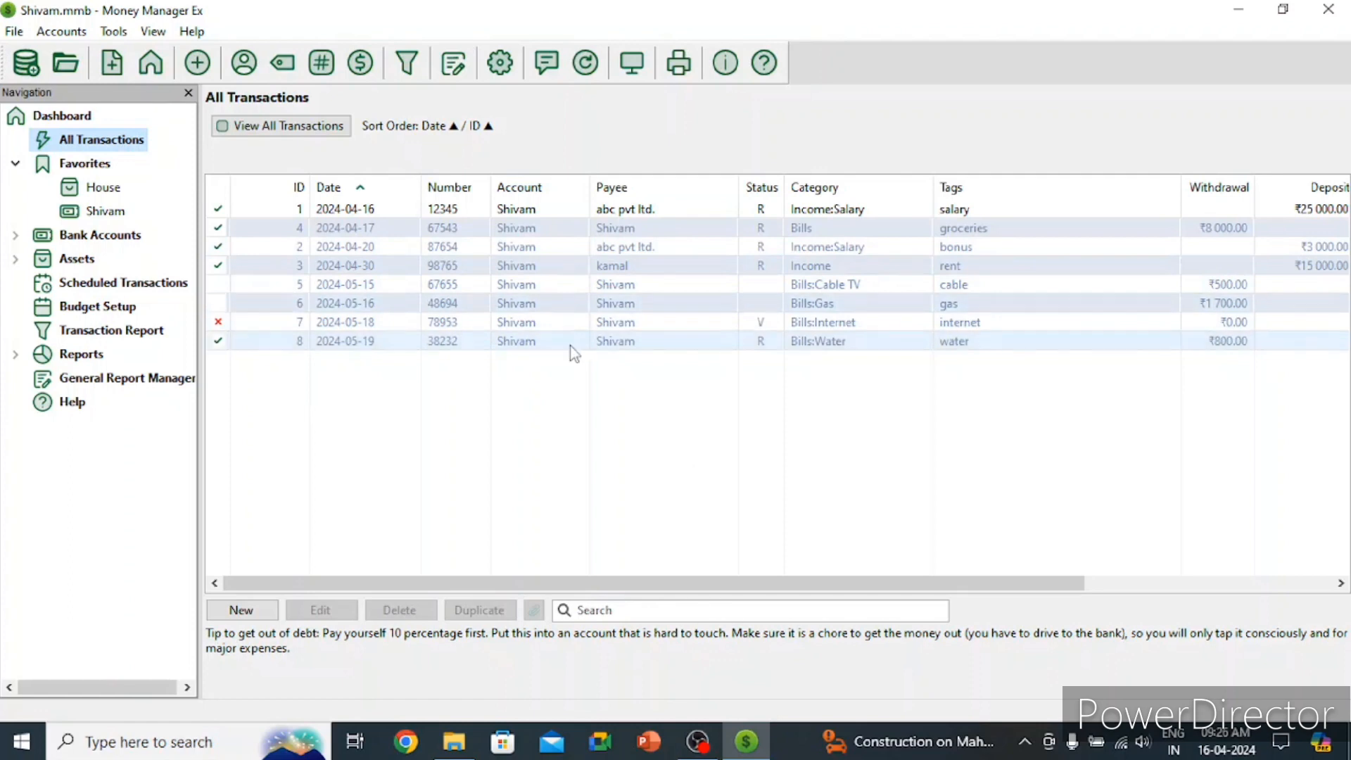
Step: Redate the ₹1 700 Bills:Gas transaction to 18 April 2024, then view the dashboard's ₹9 700 expenses
left_click(370, 312)
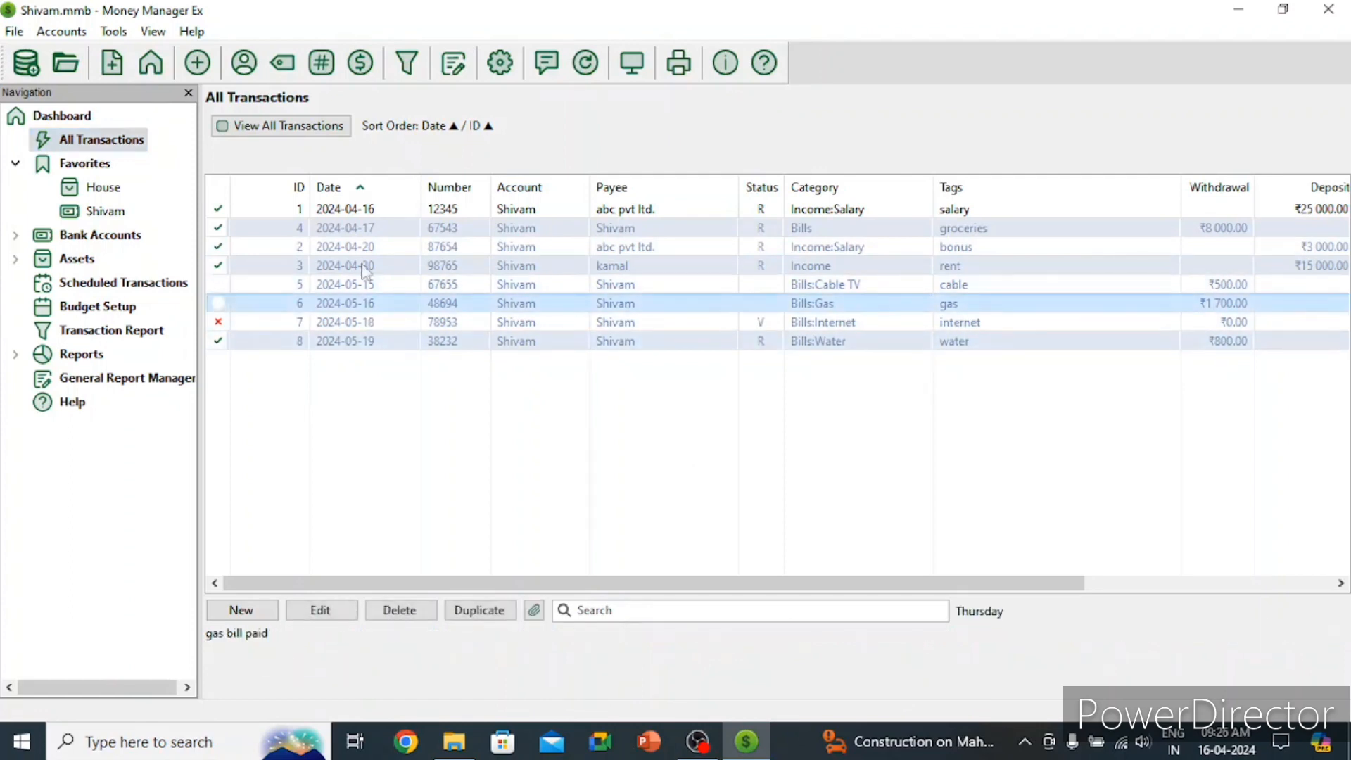
left_click(328, 611)
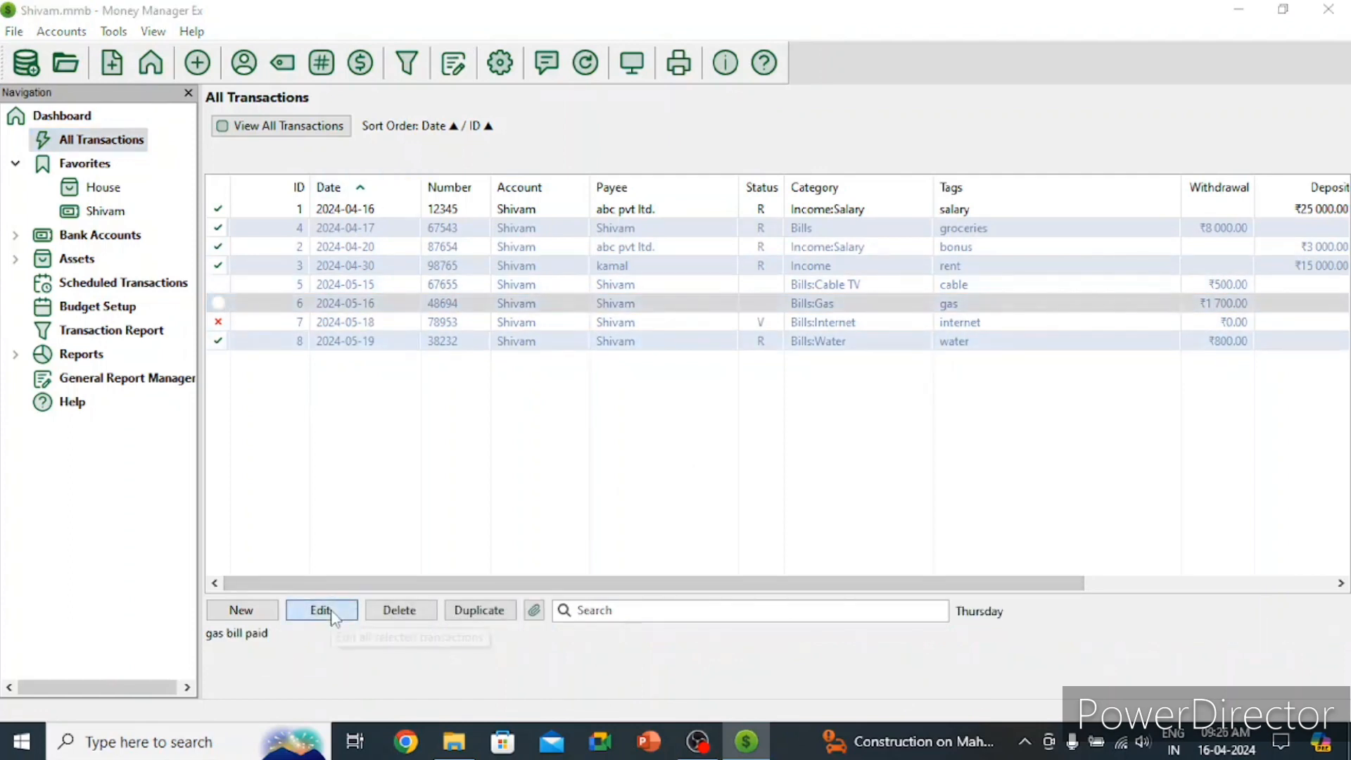
left_click(764, 169)
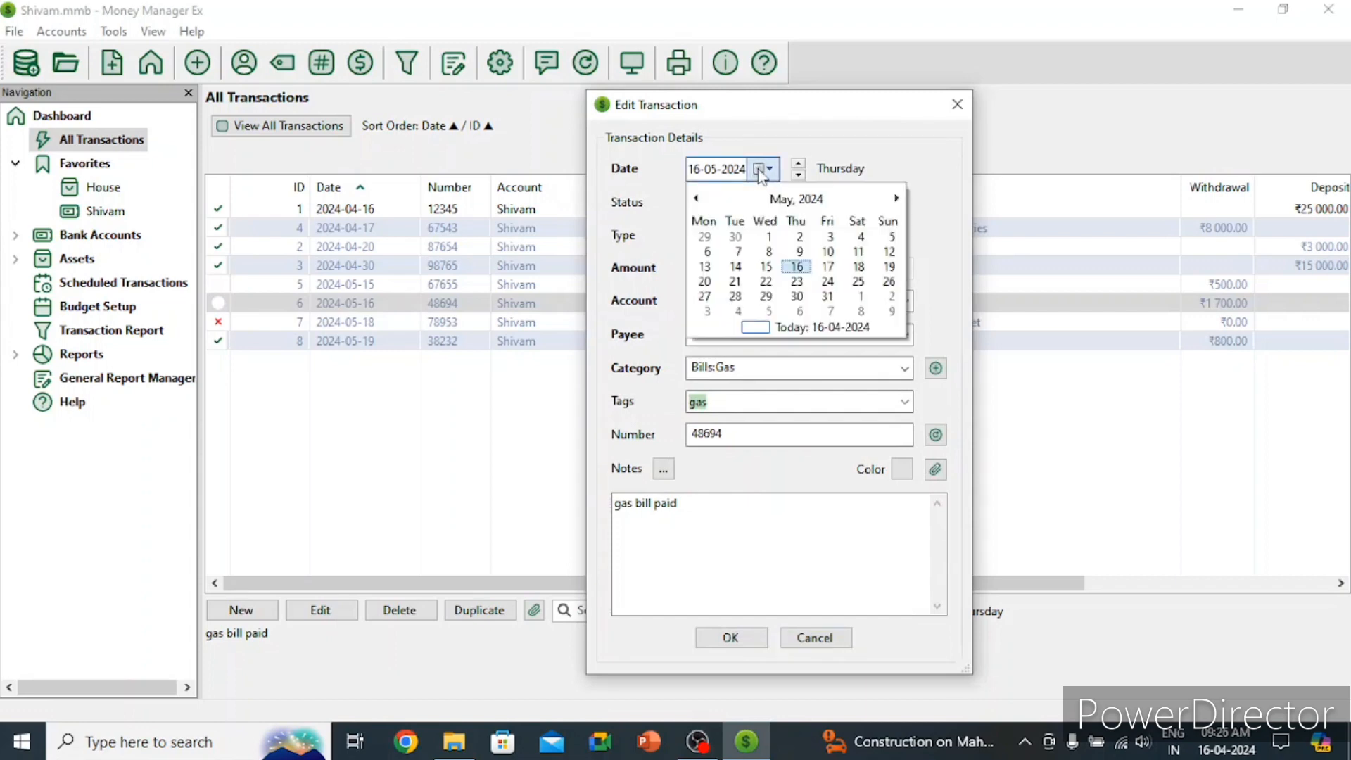
left_click(695, 198)
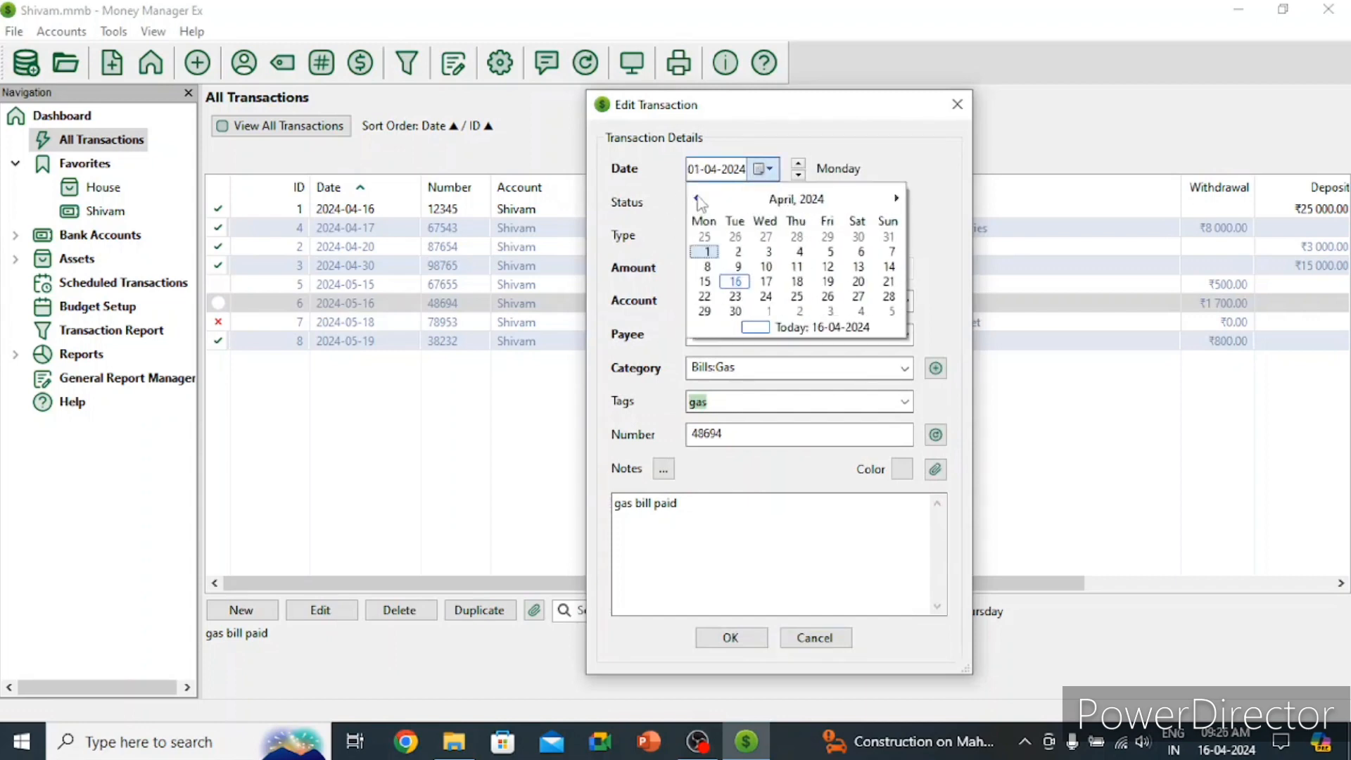
left_click(797, 281)
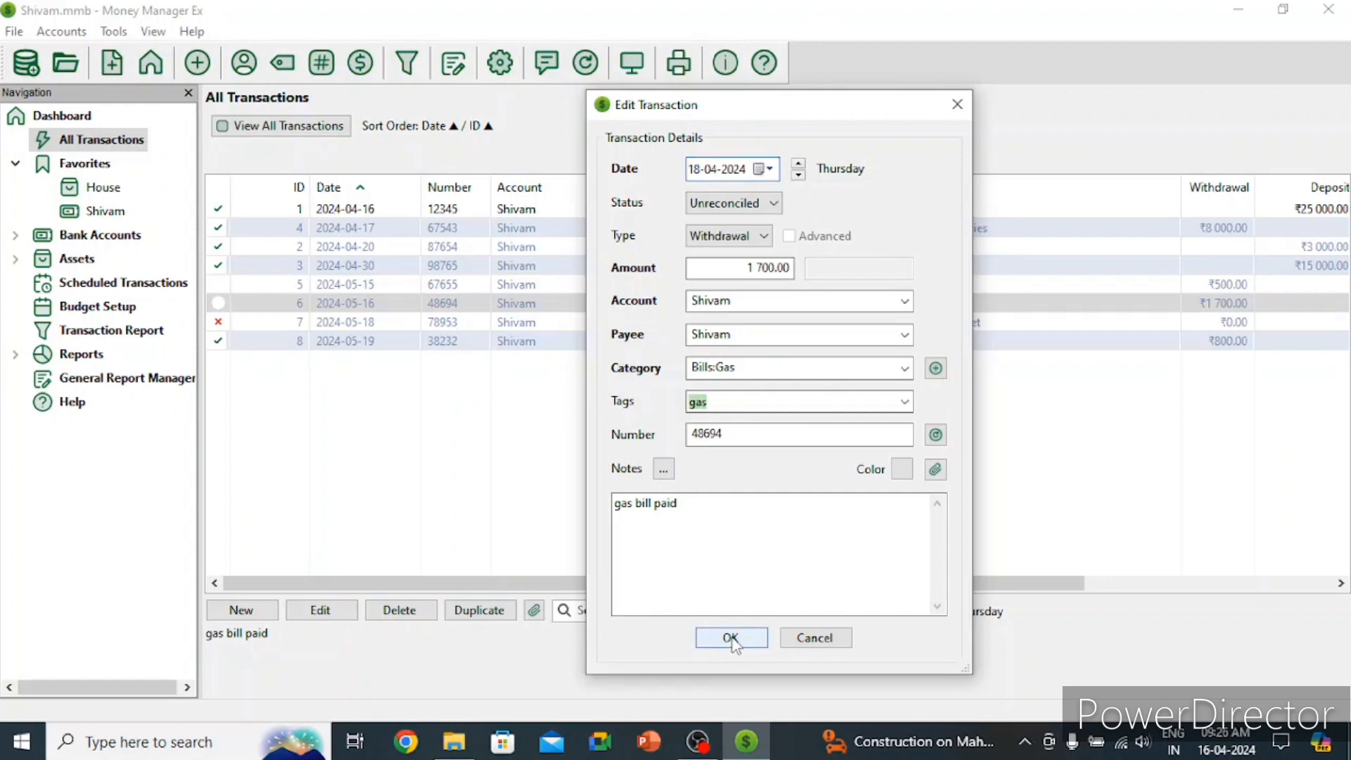
left_click(732, 638)
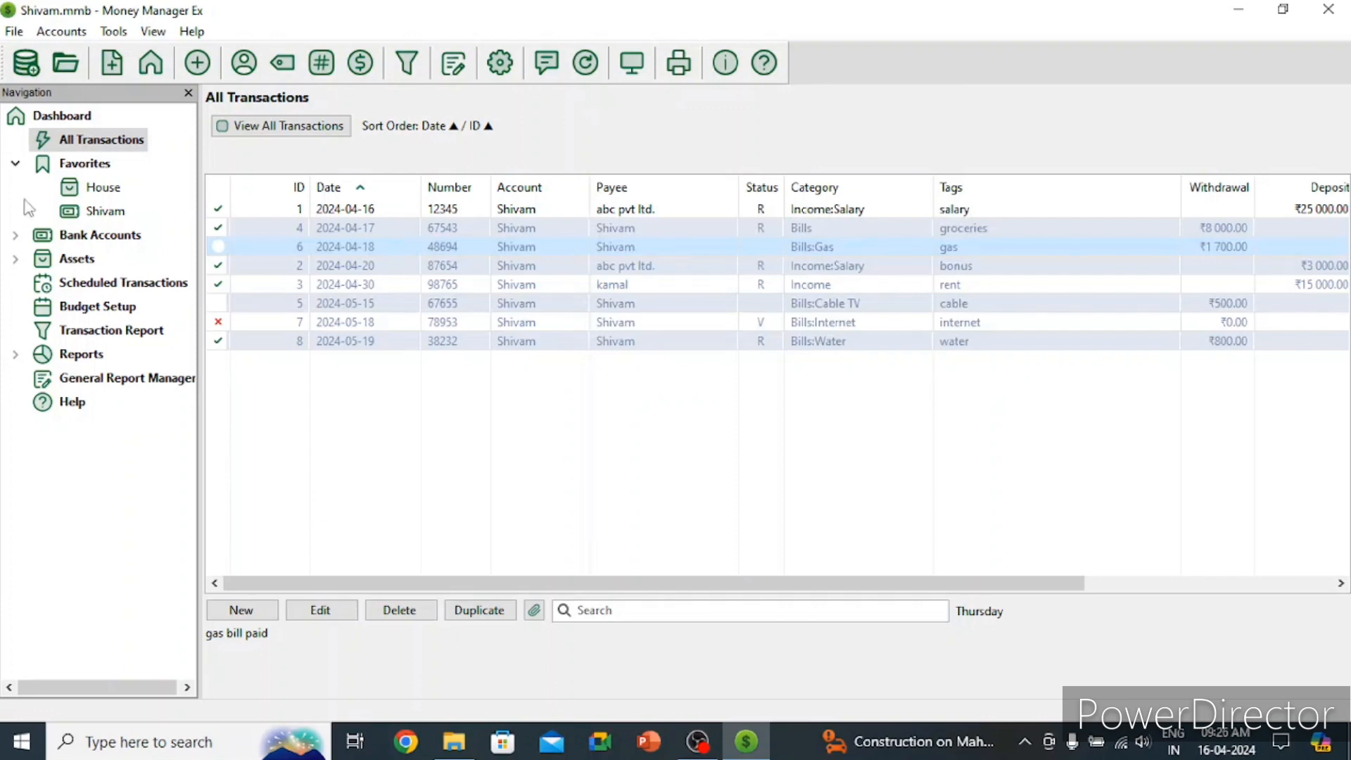
left_click(90, 118)
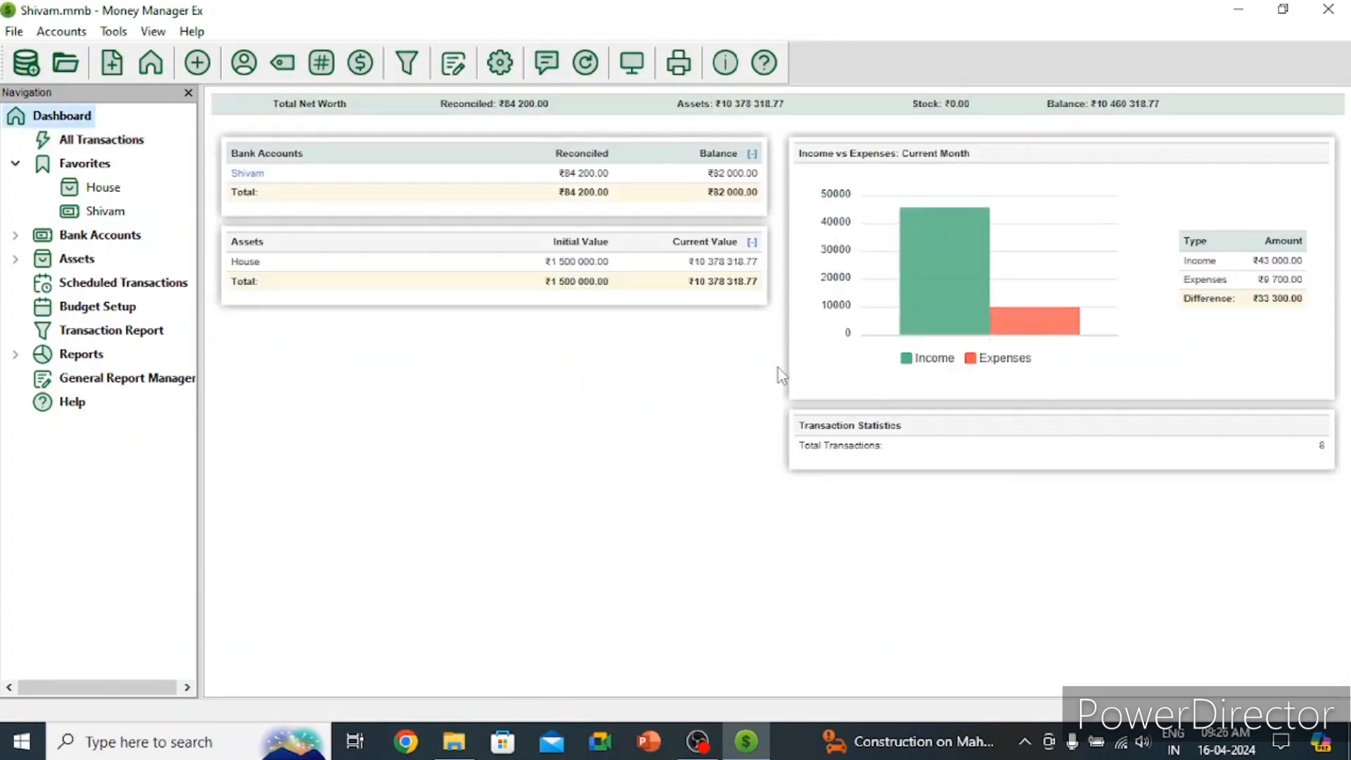